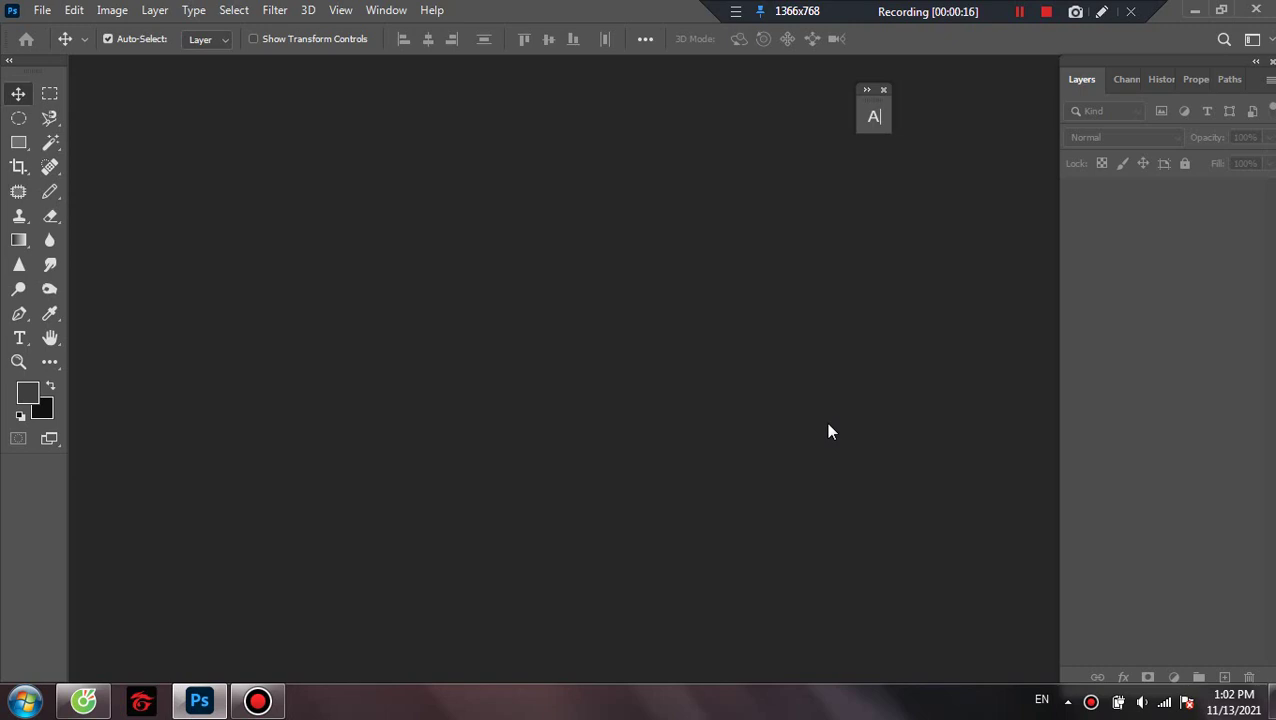
{"action": "key", "text": "ctrl+n"}
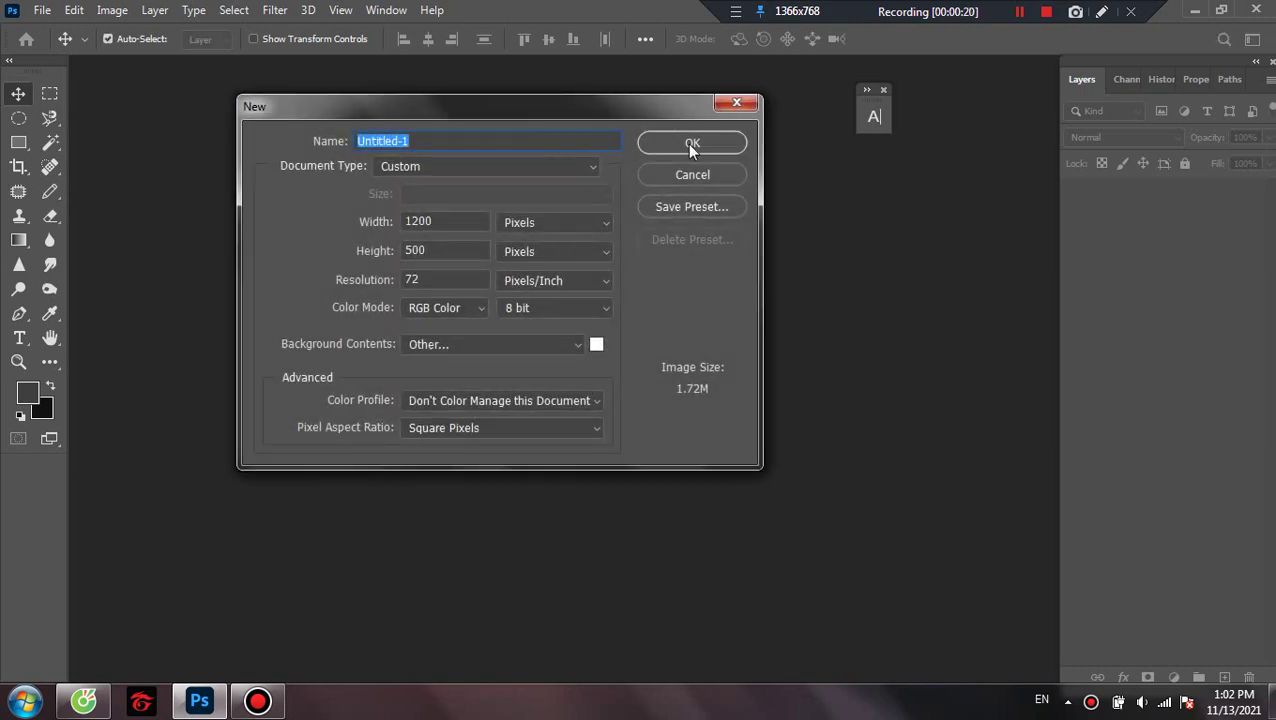
{"action": "left_click", "coordinate": [455, 226]}
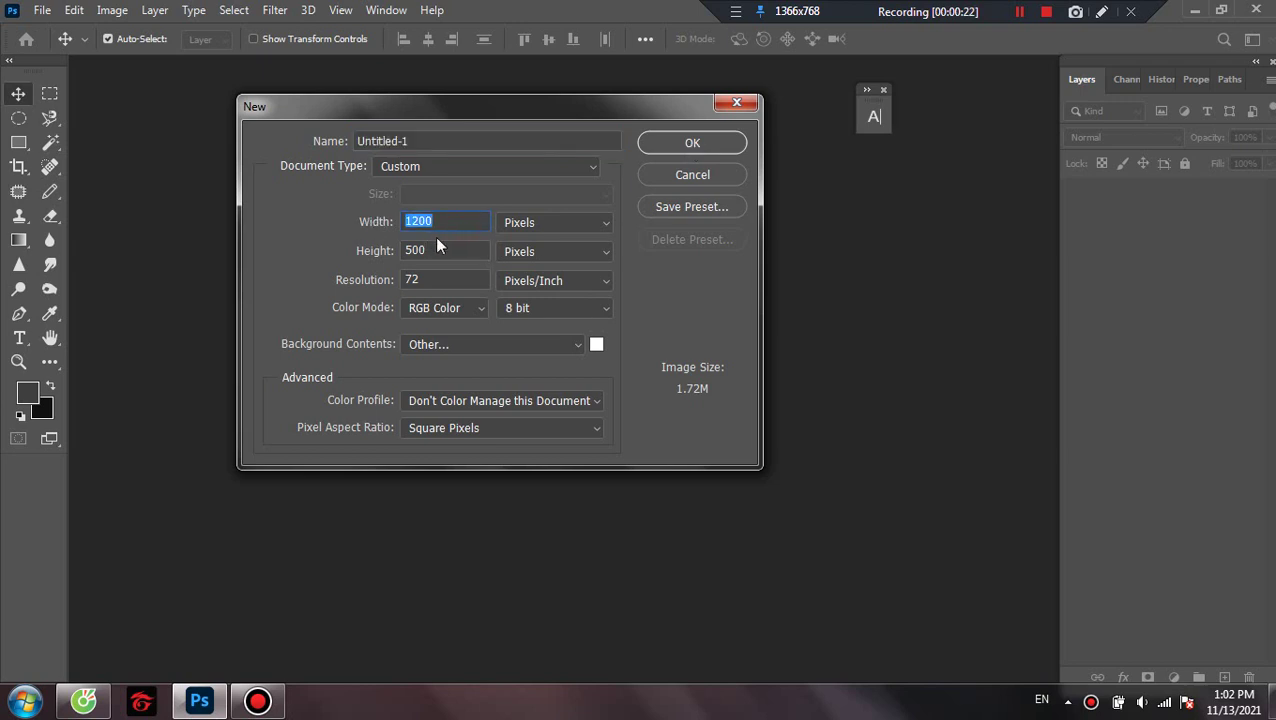
{"action": "left_click", "coordinate": [463, 252]}
{"action": "left_click", "coordinate": [546, 229]}
{"action": "left_click", "coordinate": [698, 303]}
{"action": "left_click", "coordinate": [668, 144]}
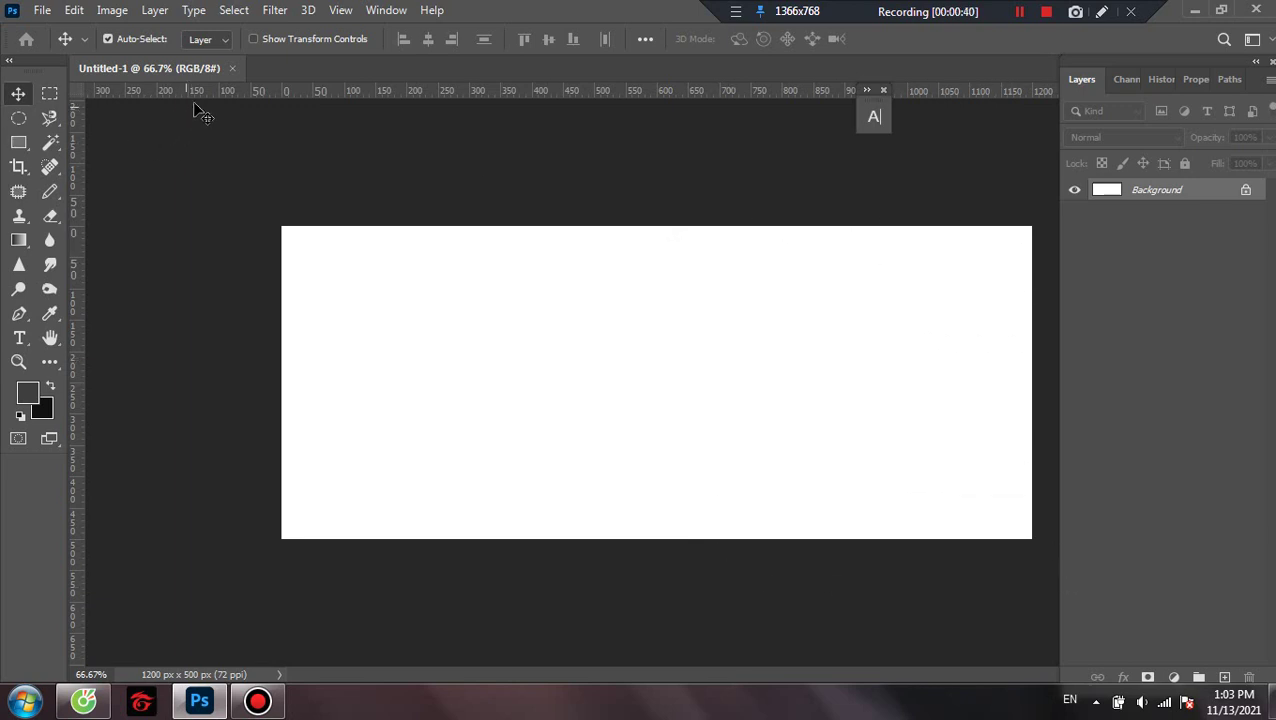
{"action": "left_click", "coordinate": [231, 68]}
Create a new document 1200 pixels wide and 400 pixels high at 72 pixels/inch in RGB Color.
{"action": "key", "text": "ctrl+n"}
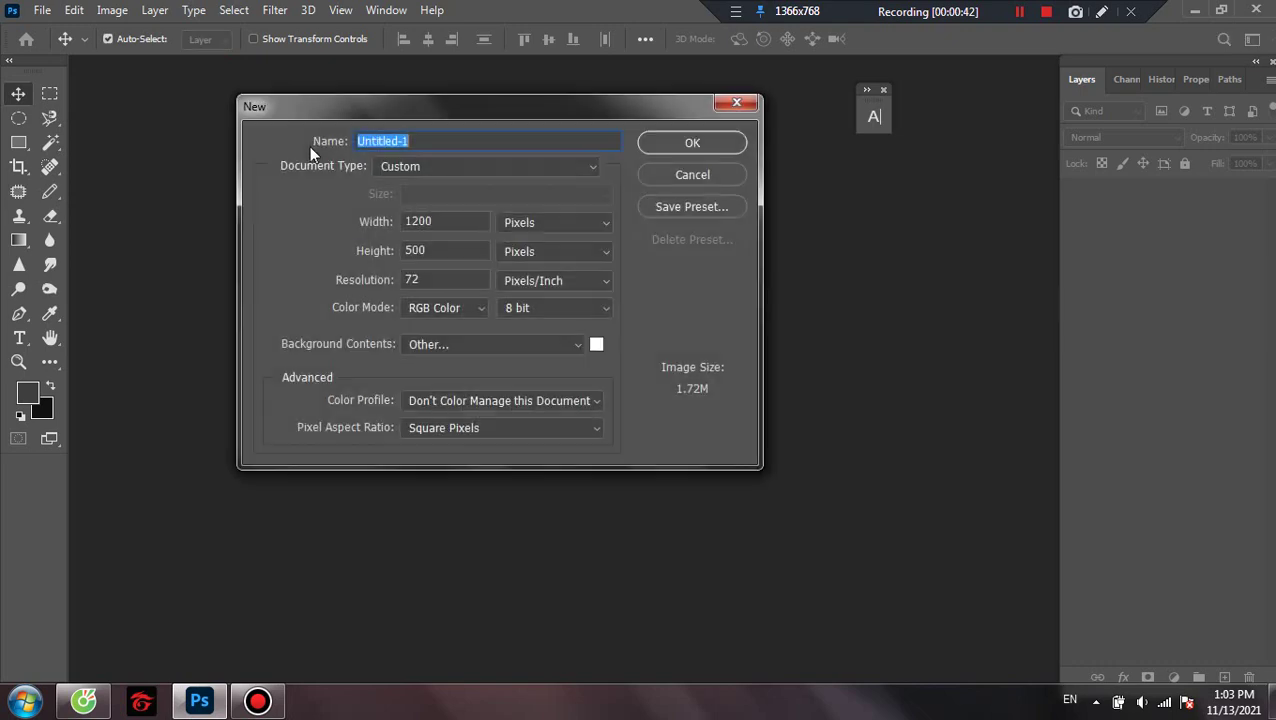
{"action": "left_click", "coordinate": [414, 251]}
{"action": "key", "text": "BackSpace"}
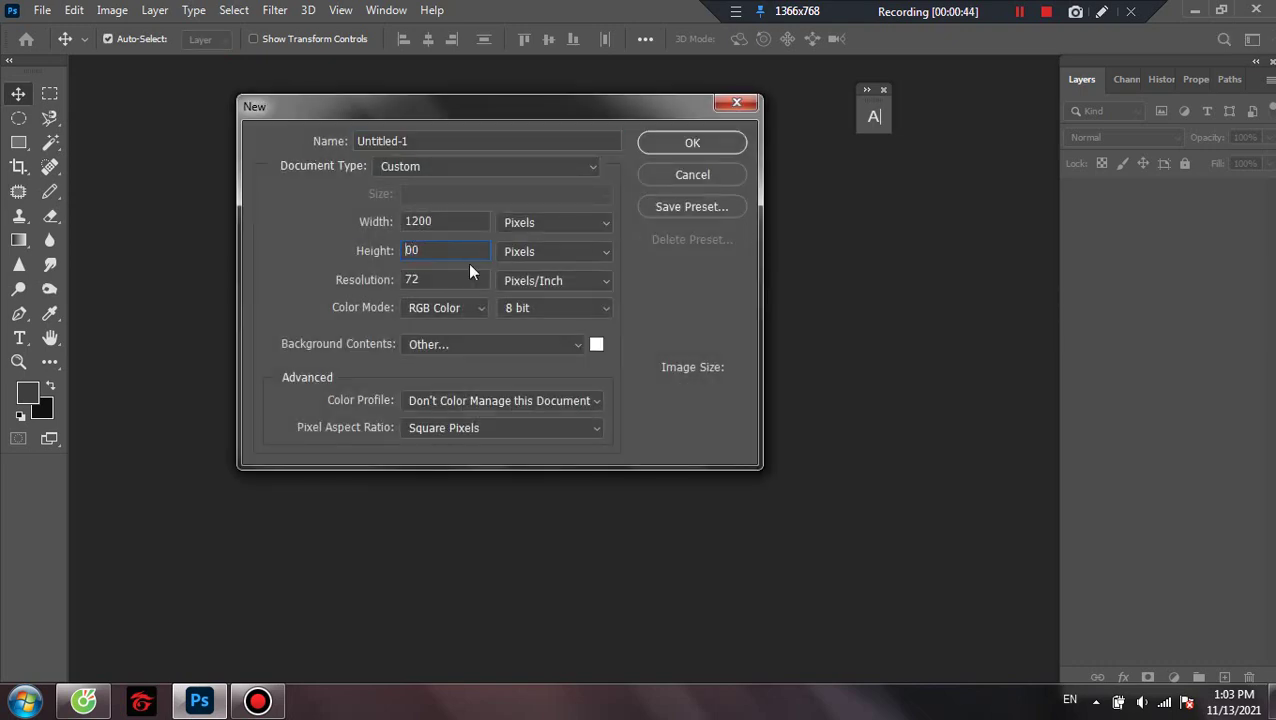
{"action": "type", "text": "4"}
{"action": "key", "text": "Return"}
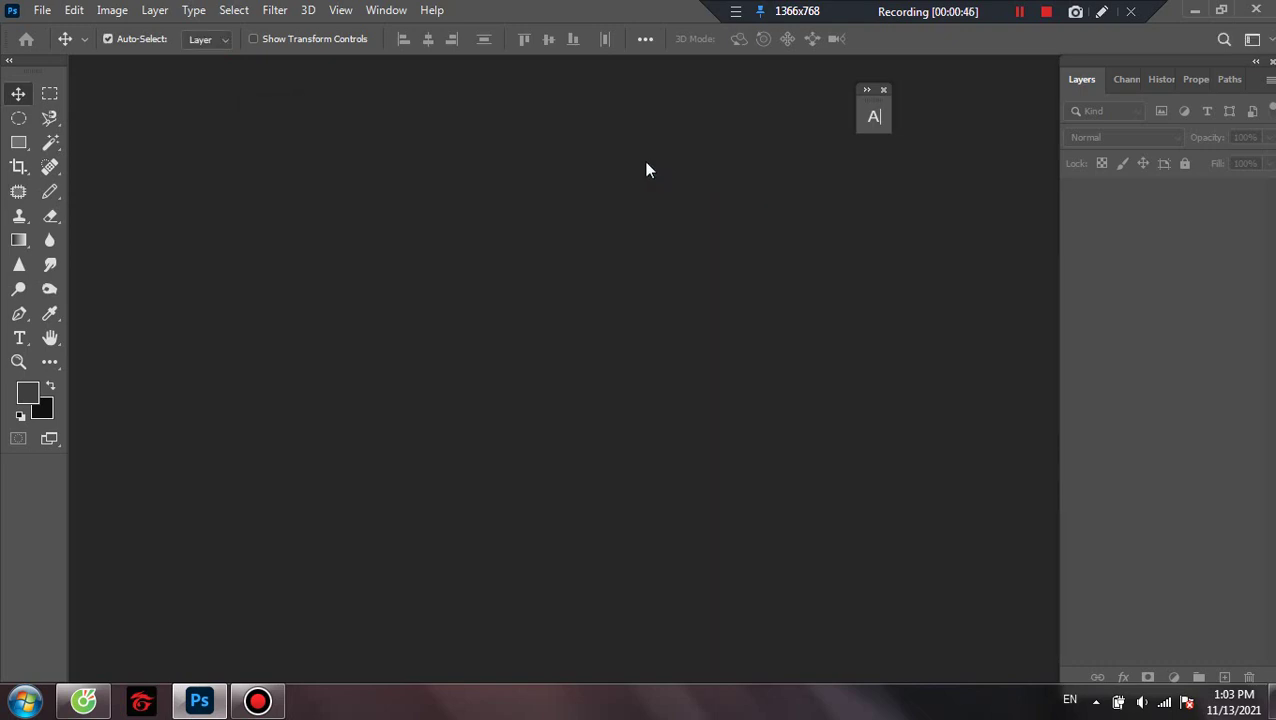
{"action": "key", "text": "ctrl+n"}
{"action": "left_click", "coordinate": [411, 251]}
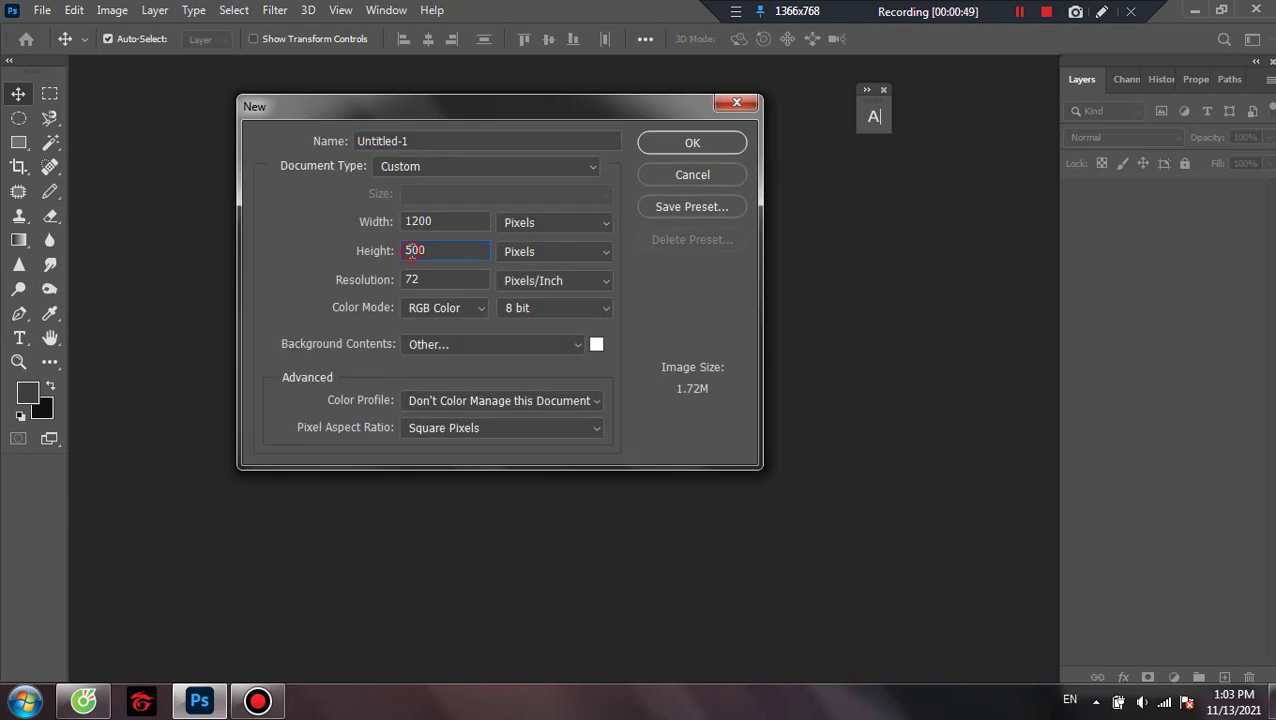
{"action": "key", "text": "Return"}
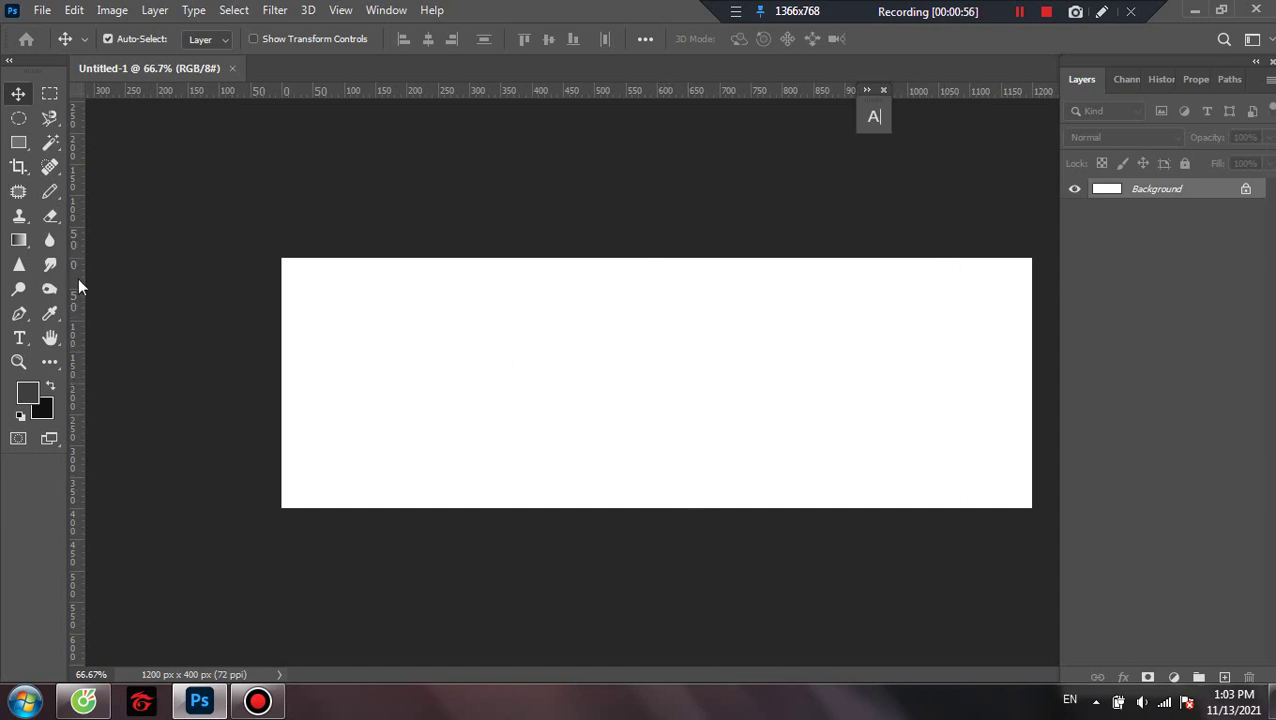
Add a vertical guide and move it off the canvas, beyond its left edge.
{"action": "left_click_drag", "start_coordinate": [79, 287], "coordinate": [645, 361]}
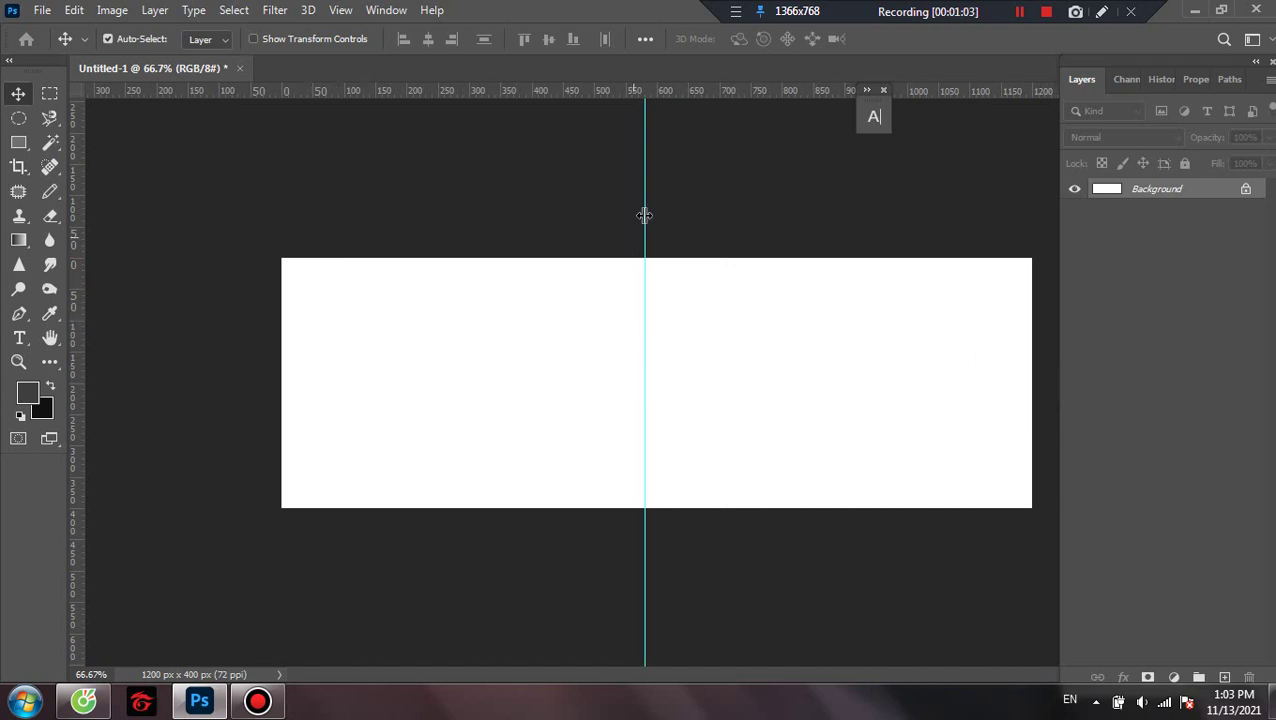
{"action": "left_click_drag", "start_coordinate": [647, 137], "coordinate": [135, 288]}
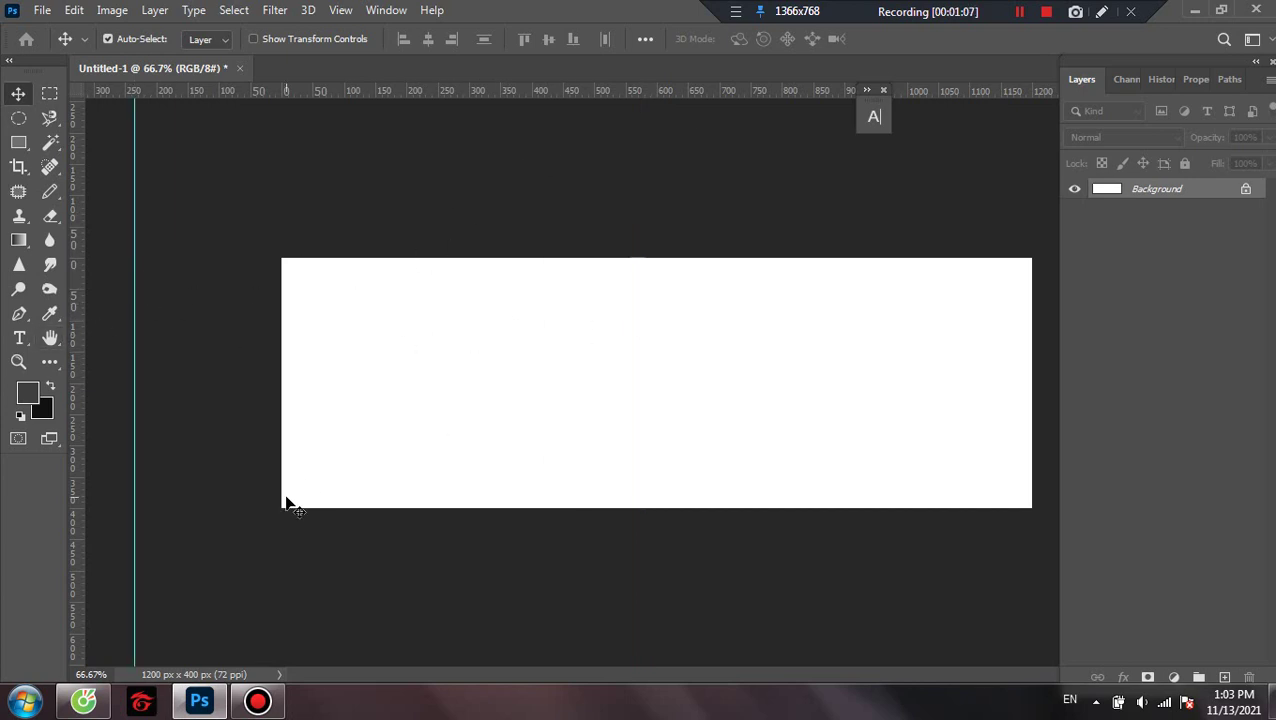
Switch to the Cốc Cốc browser, search for "ảnh du lịch" and show the image results.
{"action": "left_click", "coordinate": [84, 701]}
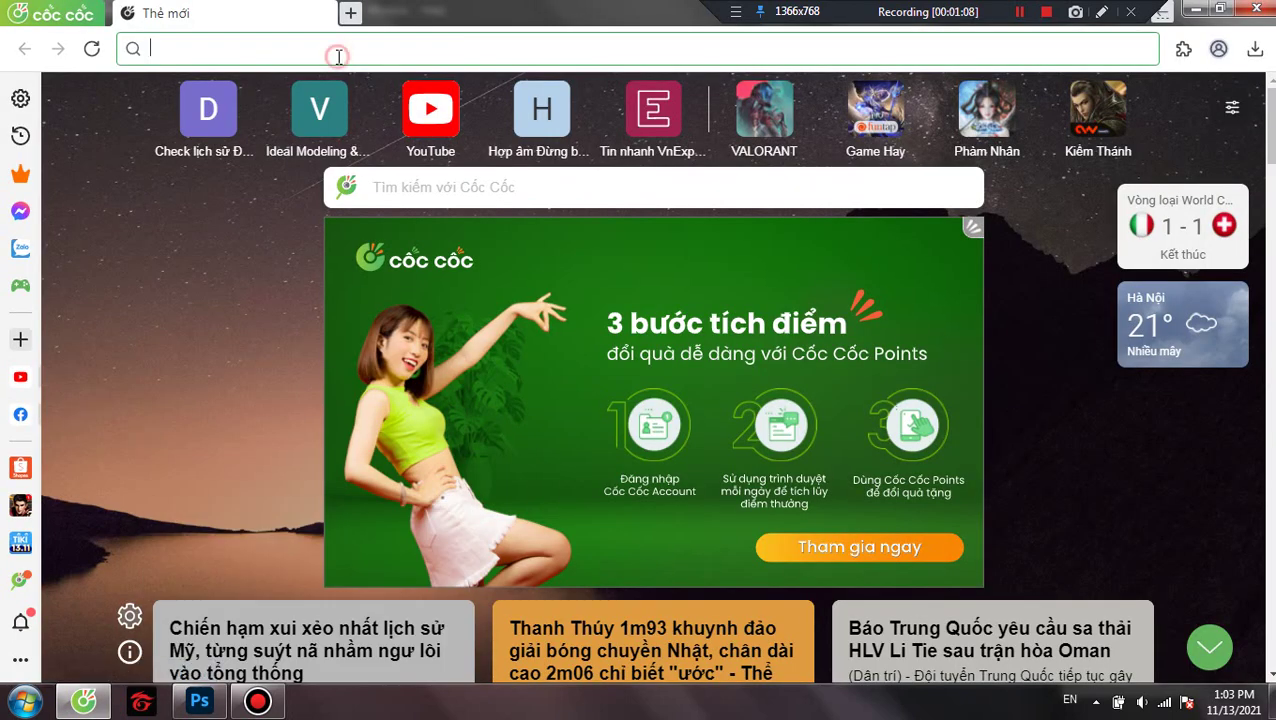
{"action": "type", "text": "ảnh "}
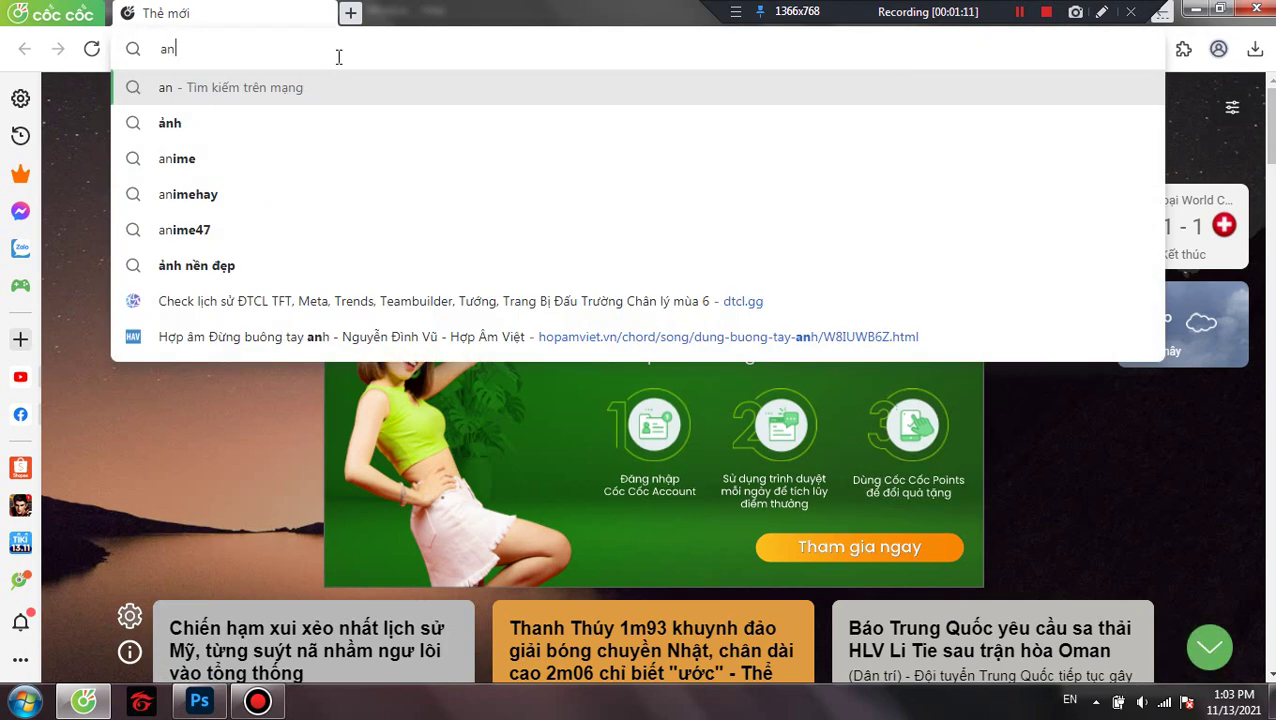
{"action": "type", "text": "du lic"}
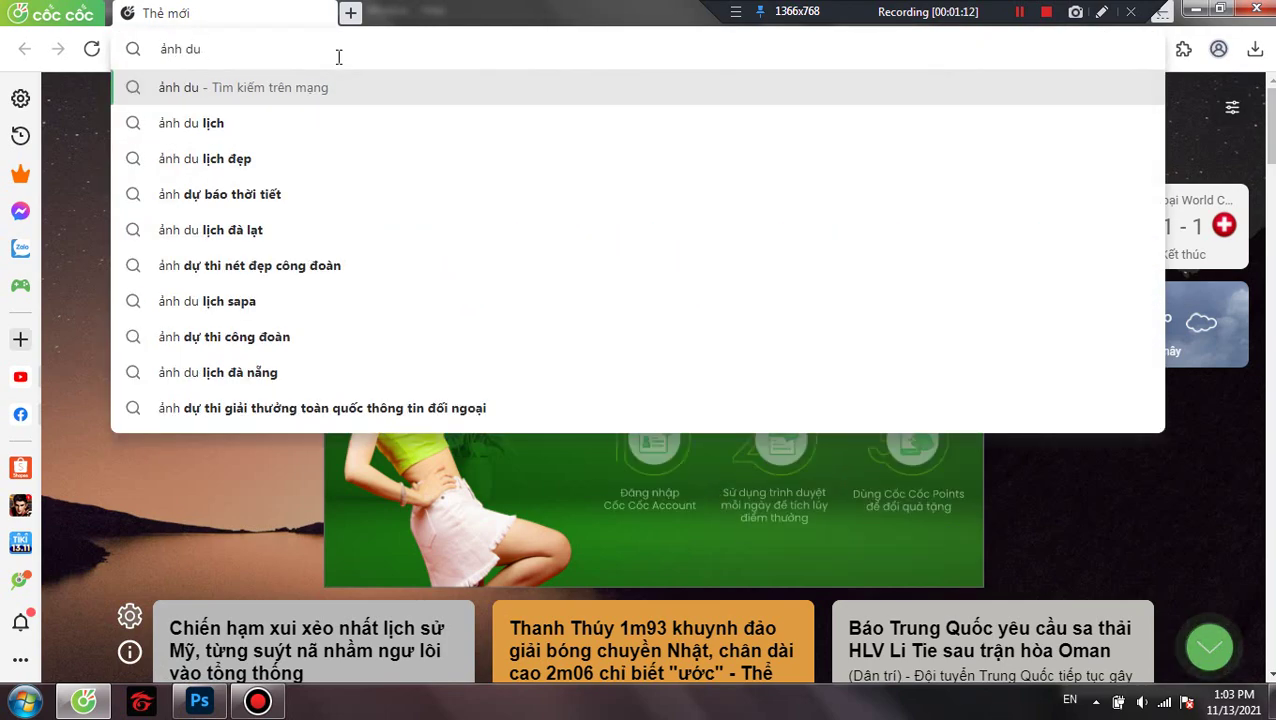
{"action": "type", "text": "hj"}
{"action": "key", "text": "Return"}
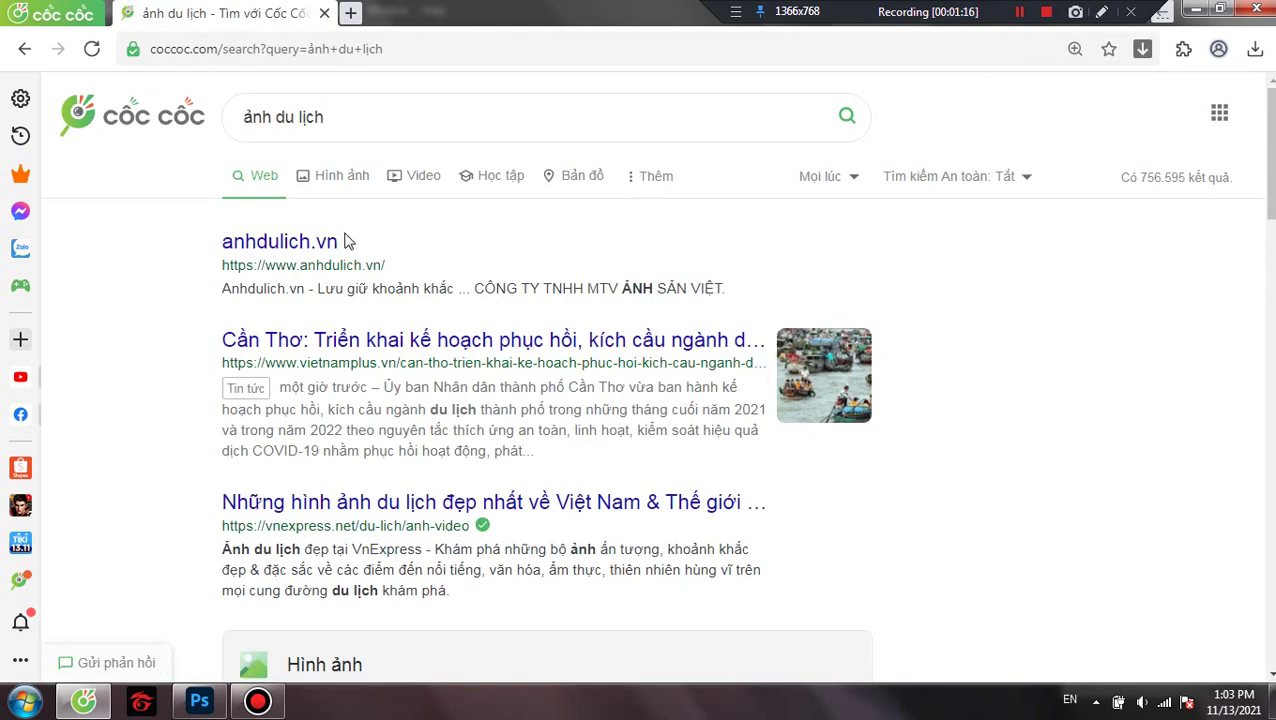
{"action": "left_click", "coordinate": [358, 185]}
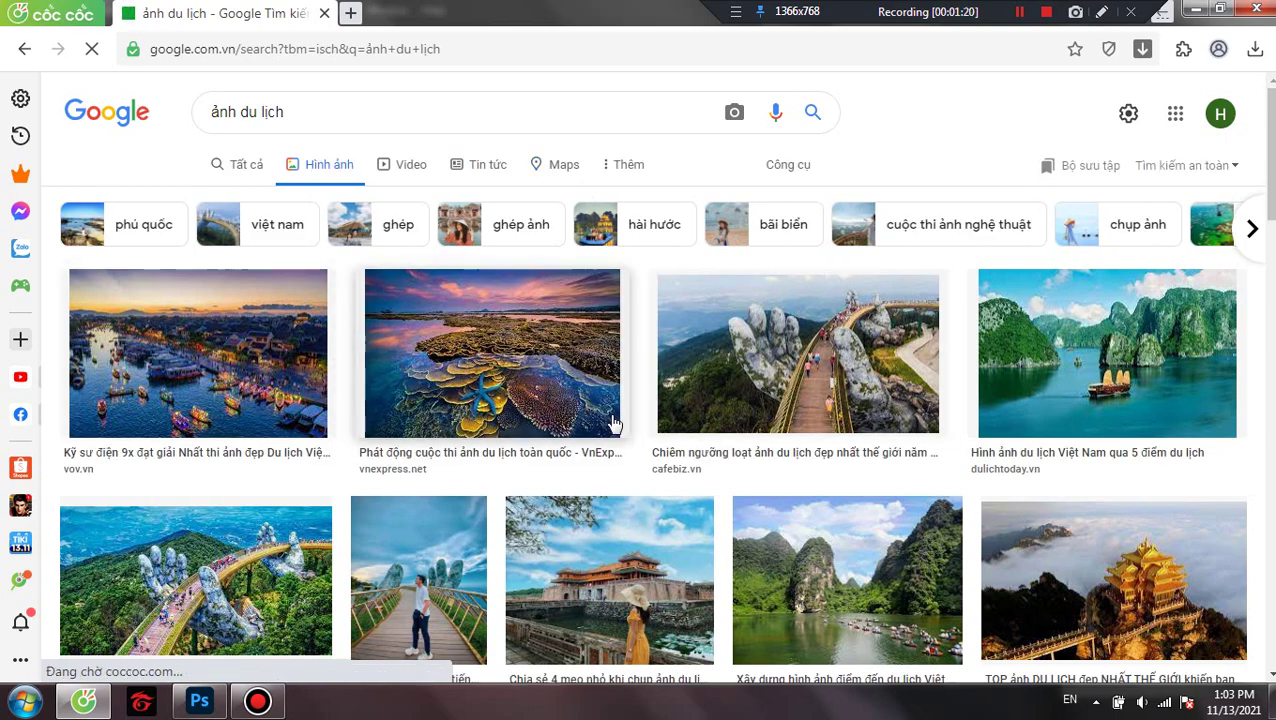
Look through the travel image results and preview the photo of lantern boats on the river at dusk.
{"action": "scroll", "coordinate": [773, 465], "scroll_direction": "down", "scroll_amount": 2}
{"action": "scroll", "coordinate": [773, 465], "scroll_direction": "down", "scroll_amount": 8}
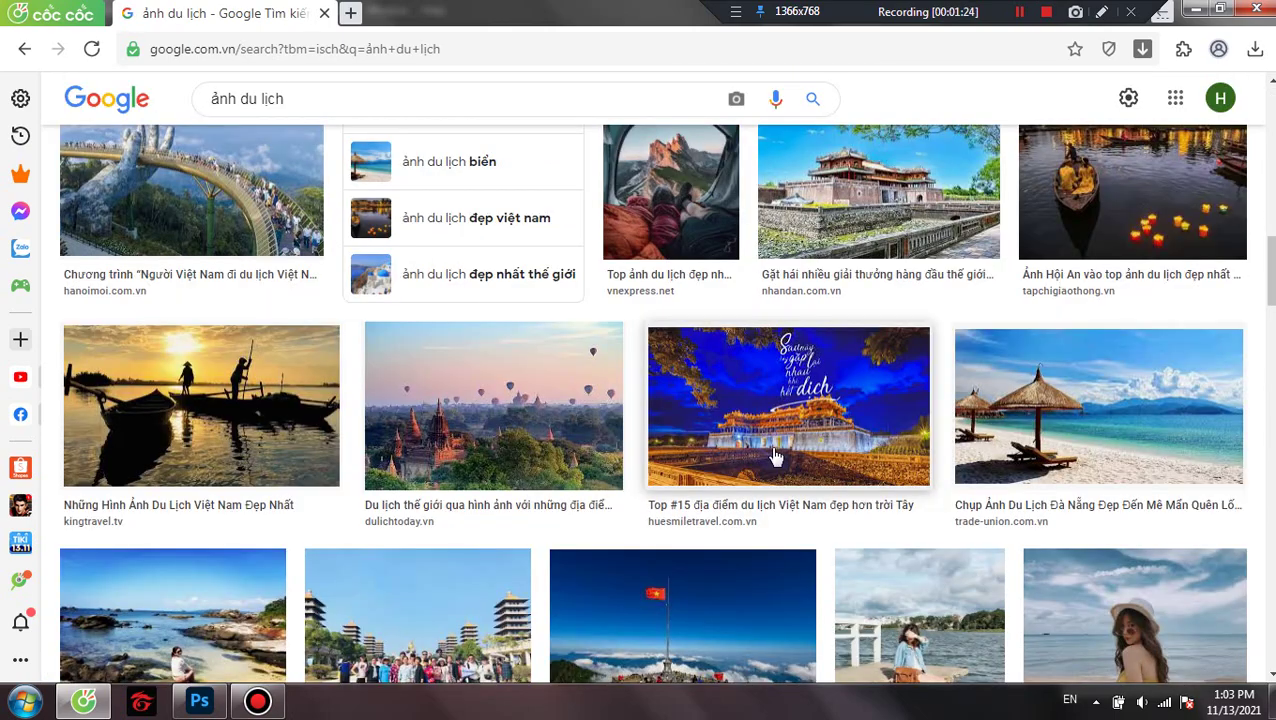
{"action": "scroll", "coordinate": [775, 456], "scroll_direction": "down", "scroll_amount": 2}
{"action": "scroll", "coordinate": [775, 456], "scroll_direction": "down", "scroll_amount": 2}
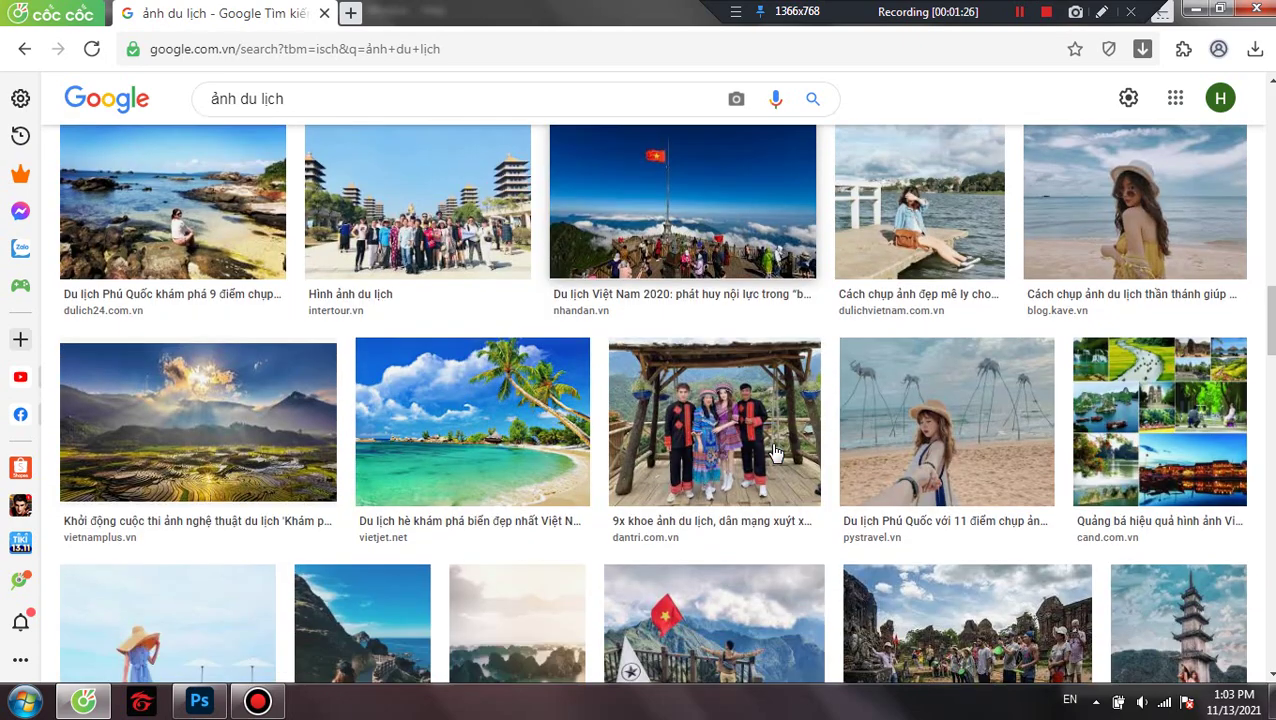
{"action": "scroll", "coordinate": [548, 440], "scroll_direction": "up", "scroll_amount": 15}
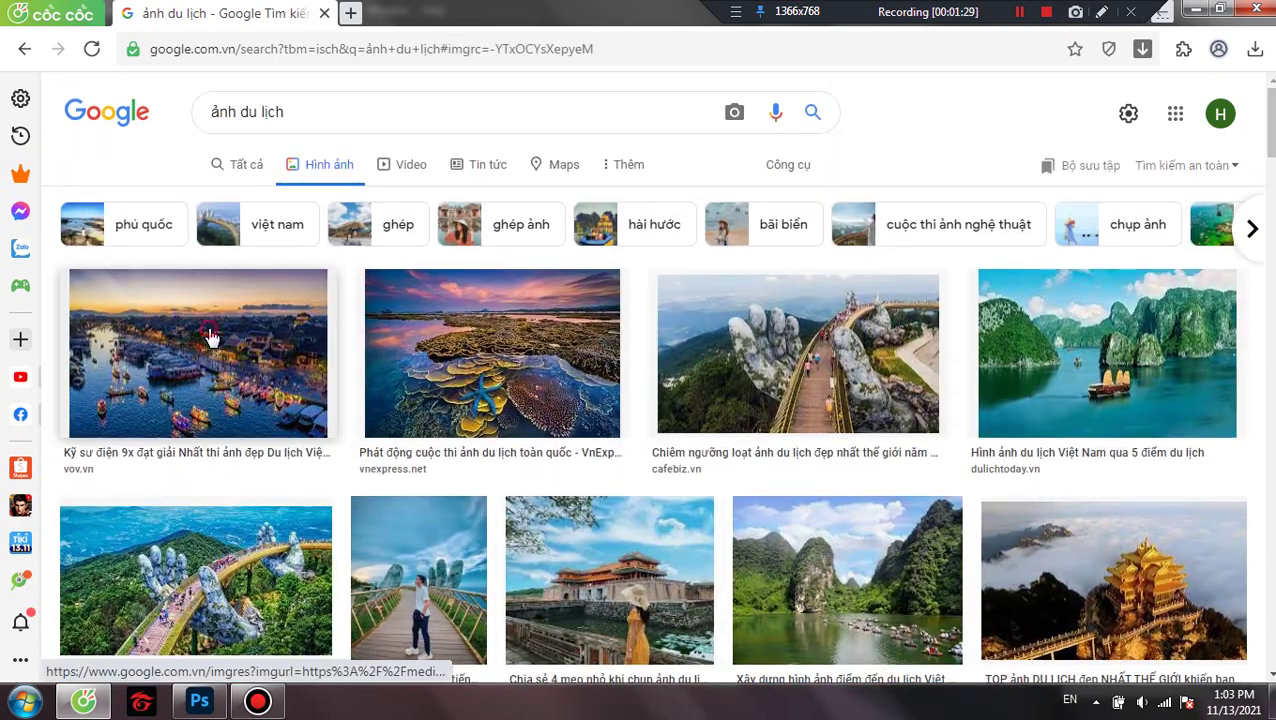
{"action": "left_click", "coordinate": [208, 336]}
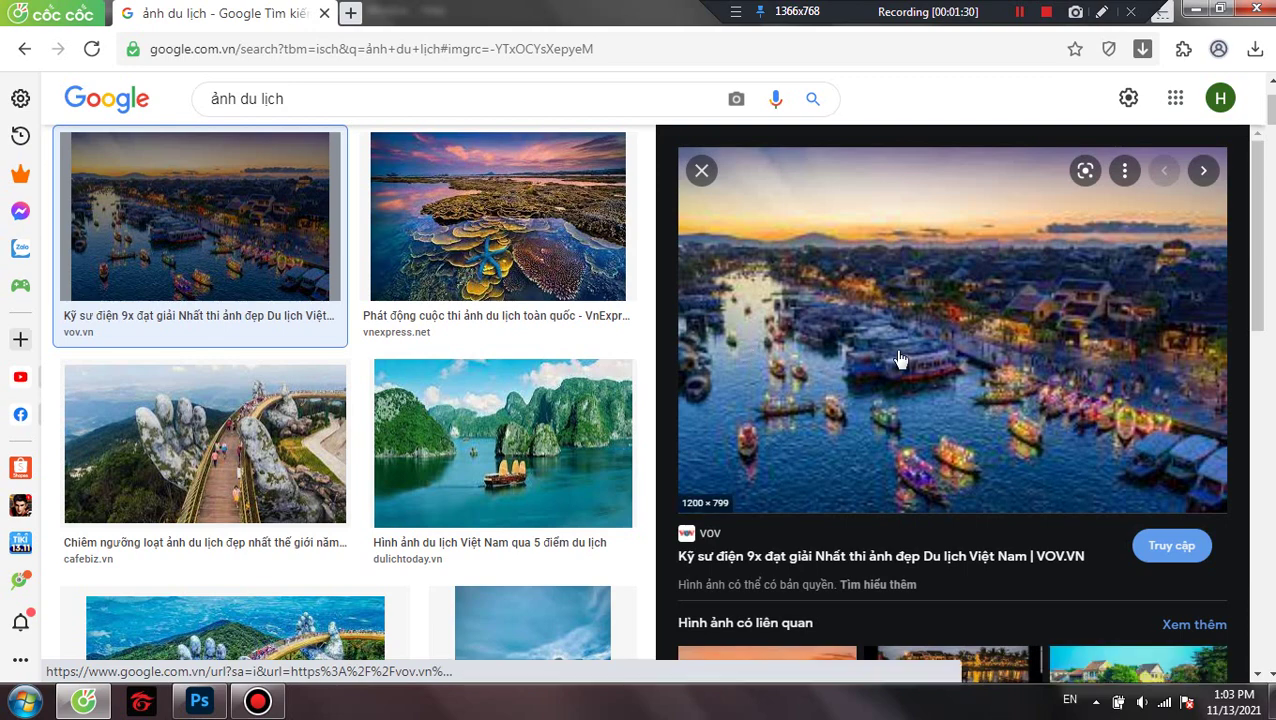
{"action": "left_click", "coordinate": [701, 170]}
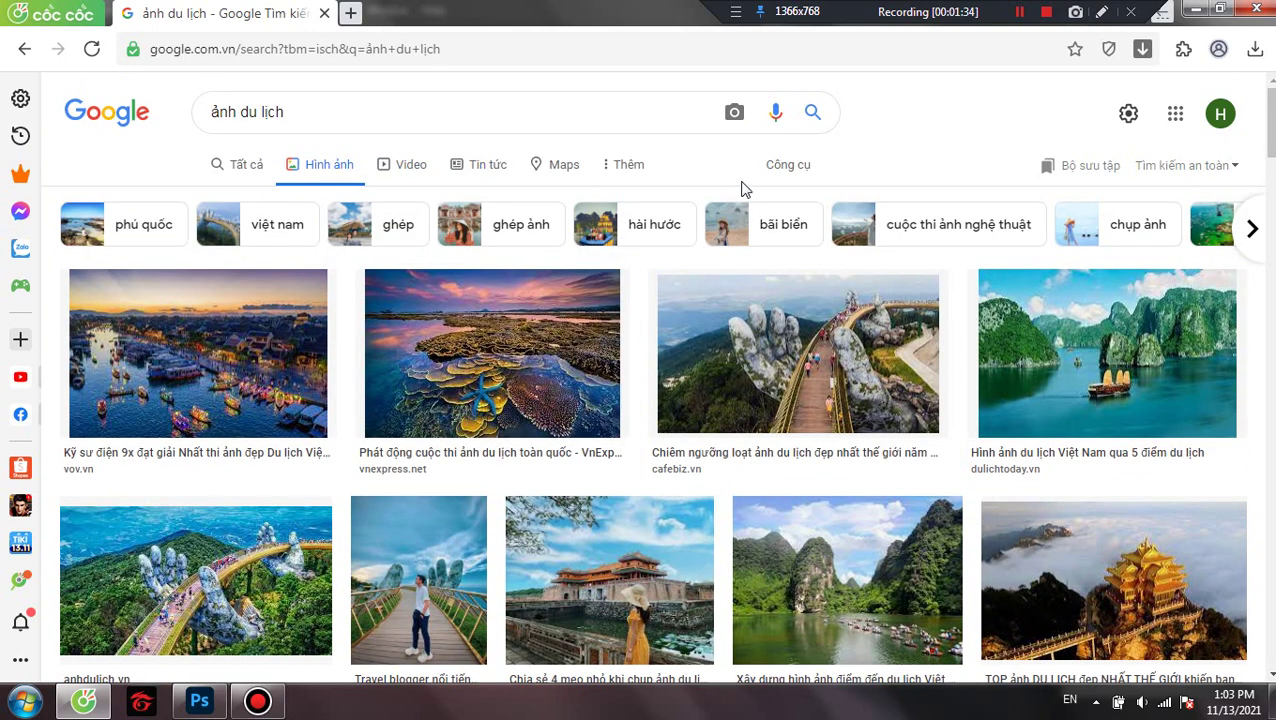
Filter the image results to the large size (Lớn).
{"action": "left_click", "coordinate": [624, 170]}
{"action": "left_click", "coordinate": [788, 164]}
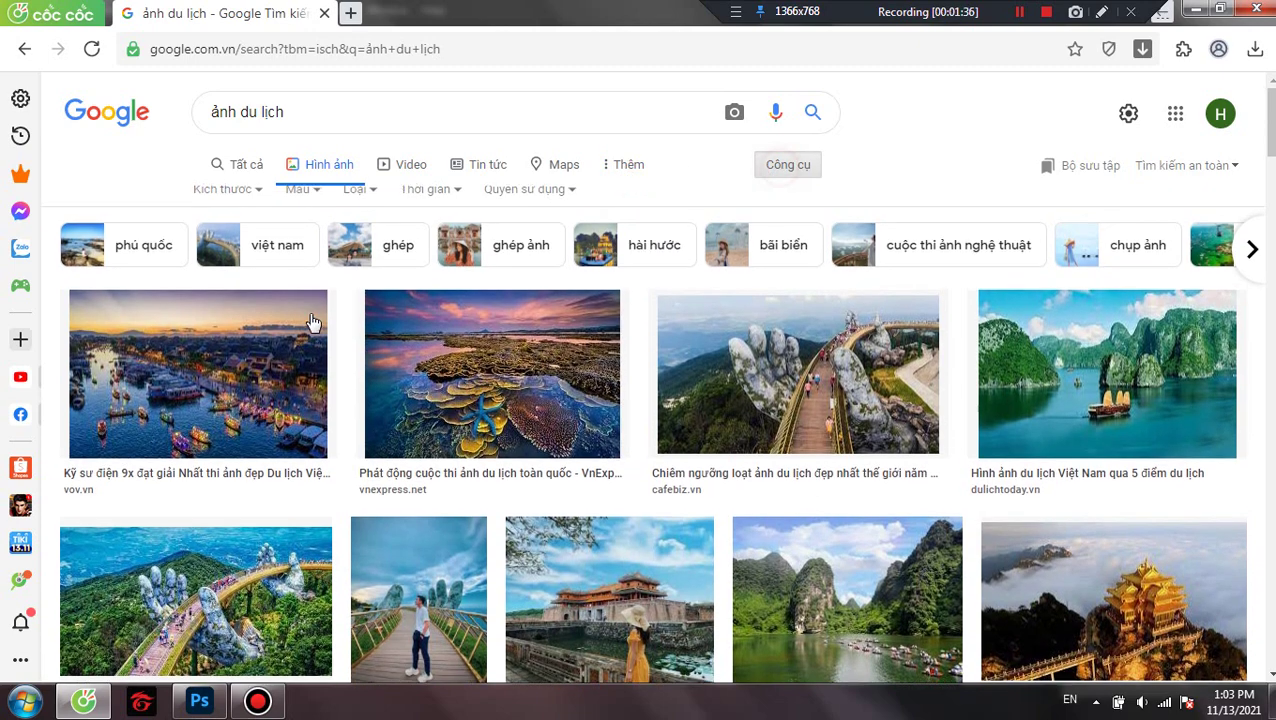
{"action": "left_click", "coordinate": [214, 200]}
{"action": "left_click", "coordinate": [236, 262]}
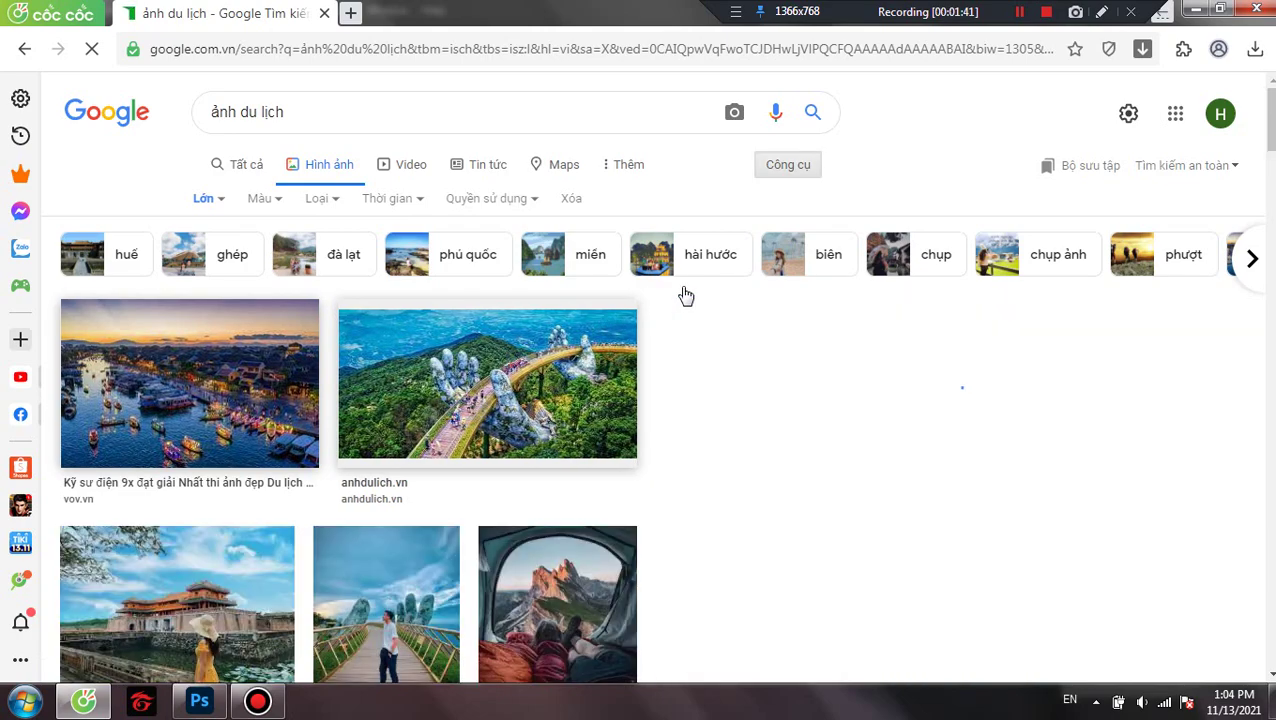
Save the vov.vn photo of river boats at dusk as a JPEG named a1 in the Ảnh folder, and close its preview.
{"action": "left_click", "coordinate": [190, 383]}
{"action": "right_click", "coordinate": [792, 271]}
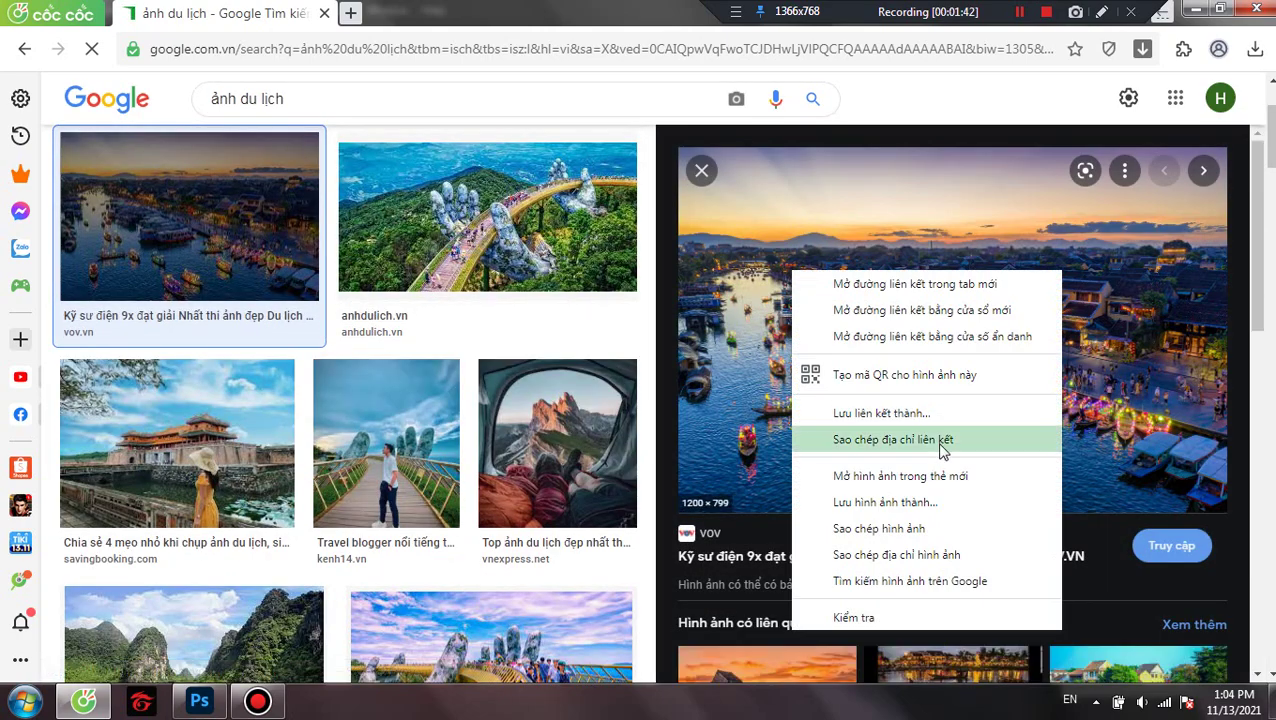
{"action": "left_click", "coordinate": [921, 503]}
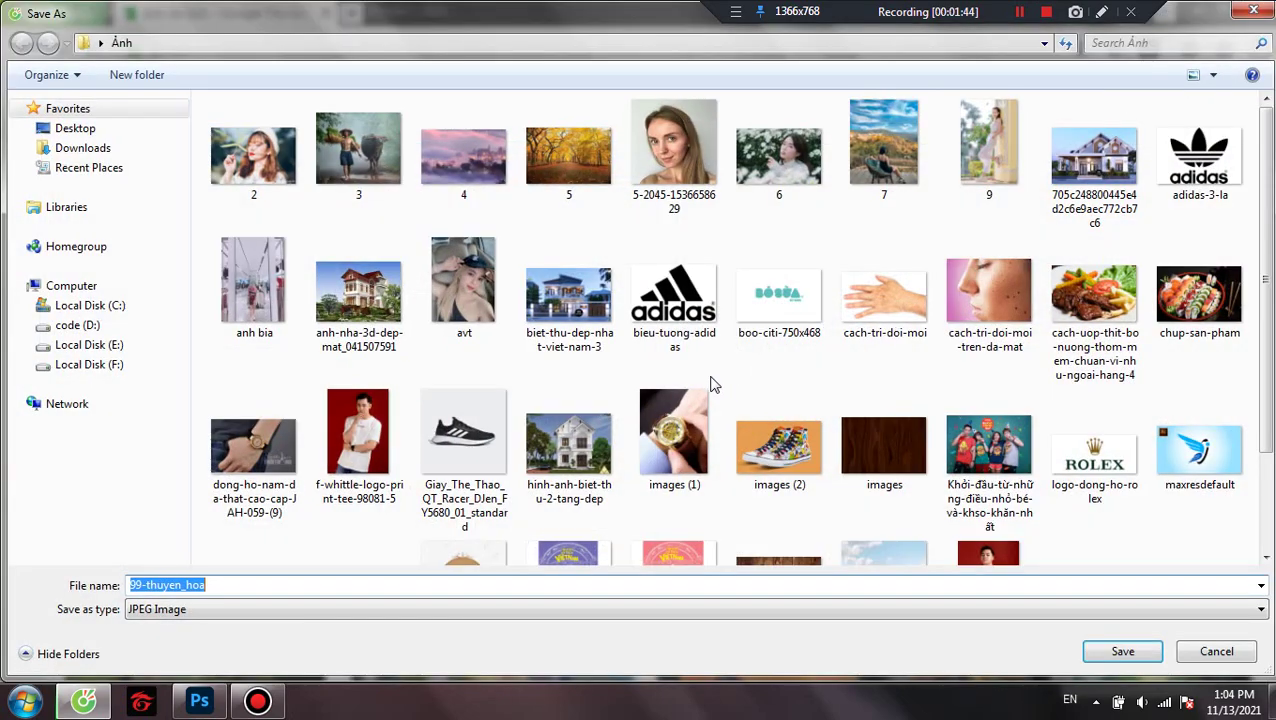
{"action": "type", "text": "a1"}
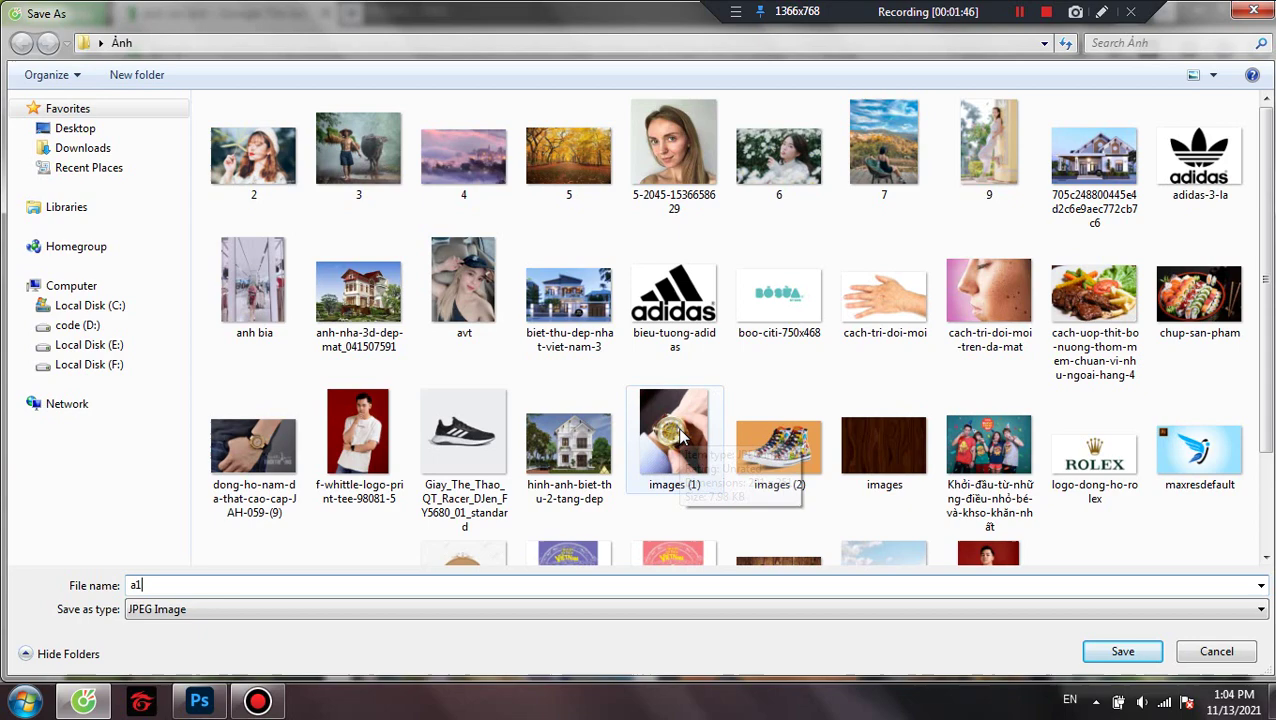
{"action": "left_click", "coordinate": [1118, 652]}
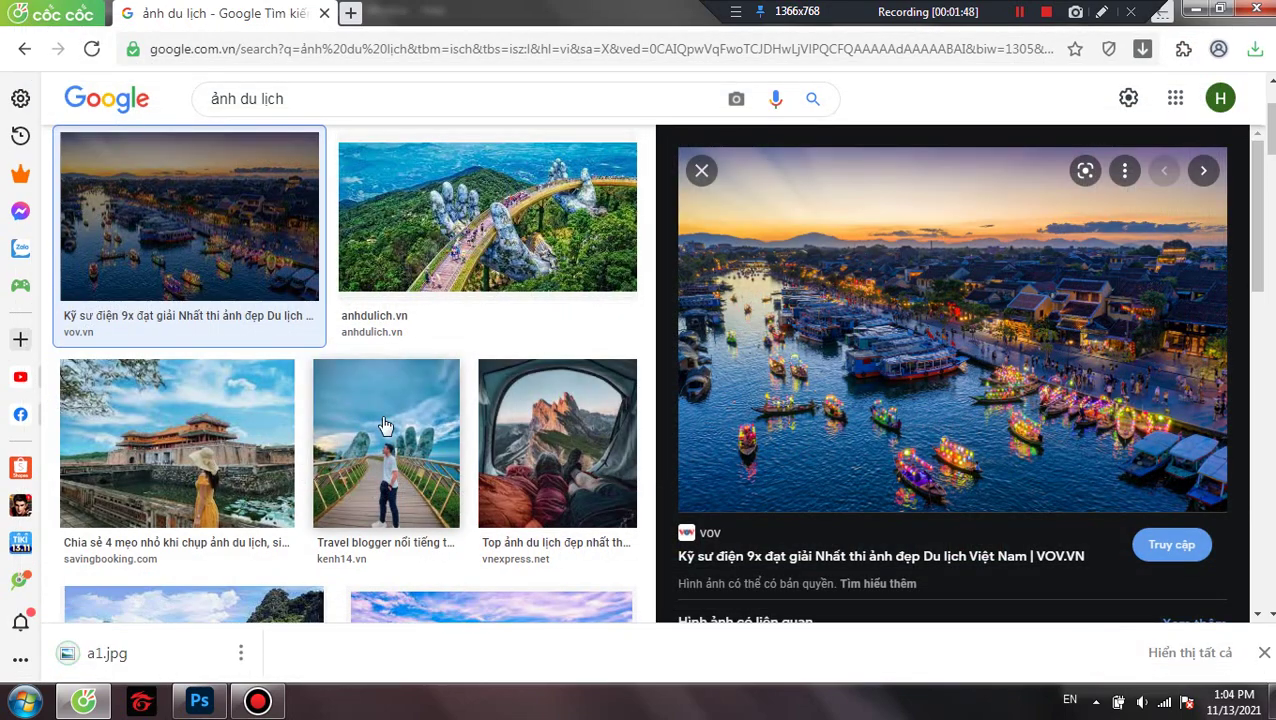
{"action": "left_click", "coordinate": [701, 170]}
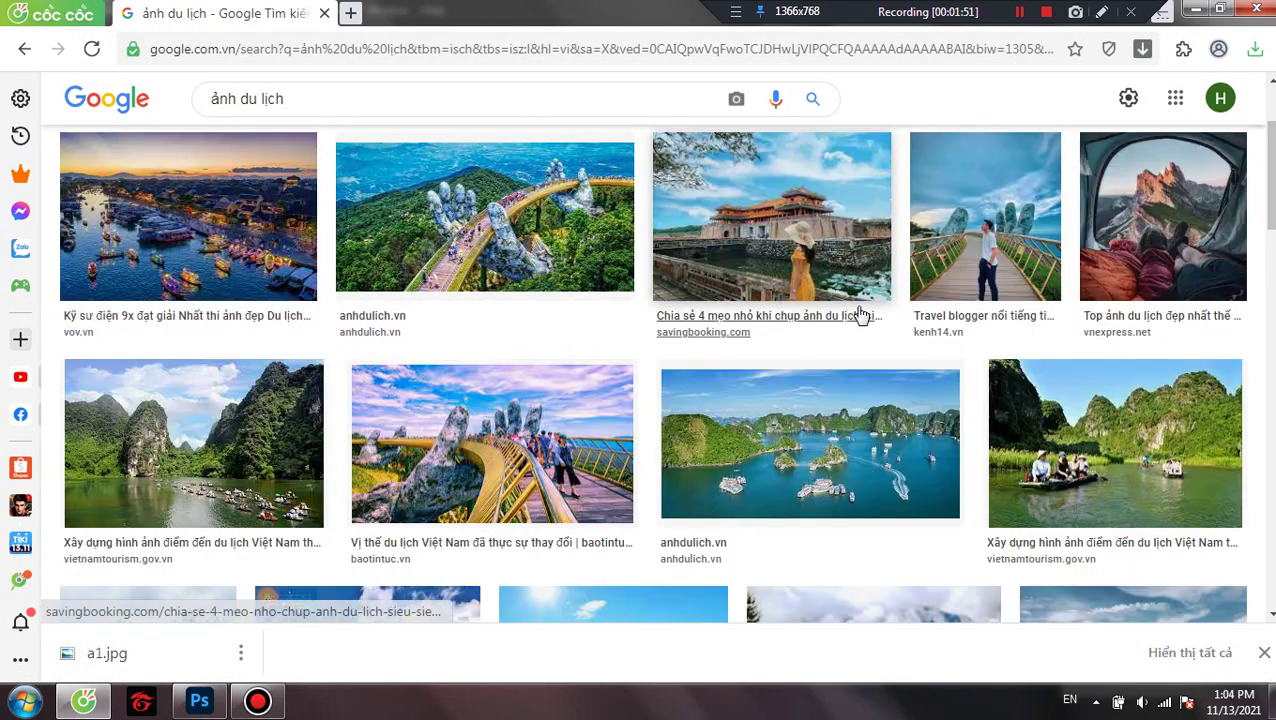
Save the vietnamtourism.gov.vn photo of rowing boats below green cliffs as a JPEG named a2 in the Ảnh folder, and close its preview.
{"action": "scroll", "coordinate": [1090, 332], "scroll_direction": "down", "scroll_amount": 2}
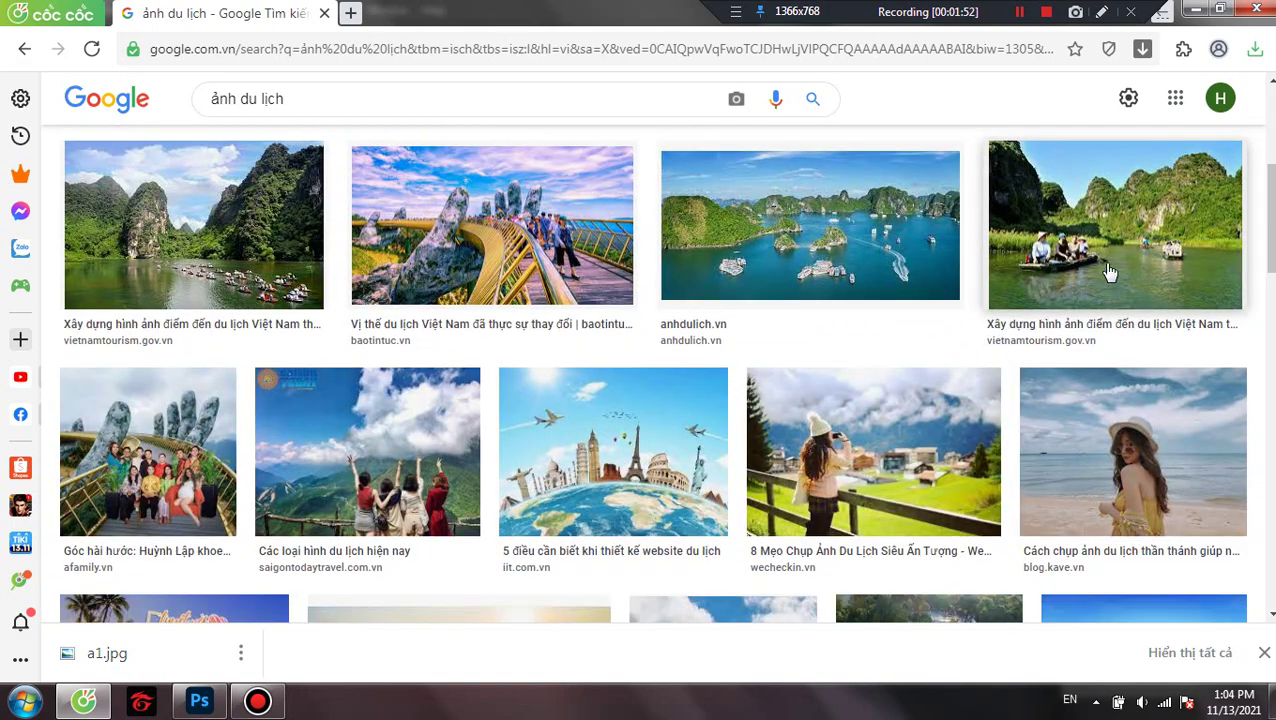
{"action": "left_click", "coordinate": [1110, 256]}
{"action": "right_click", "coordinate": [938, 352]}
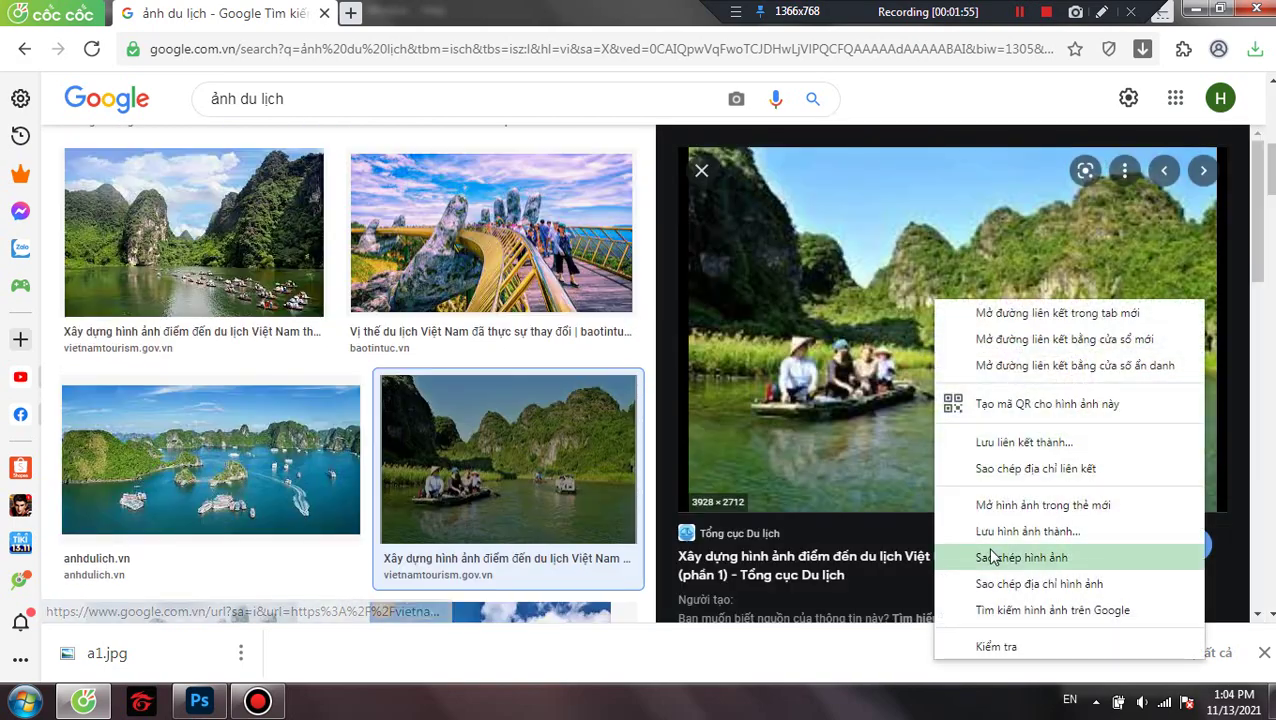
{"action": "left_click", "coordinate": [1028, 532]}
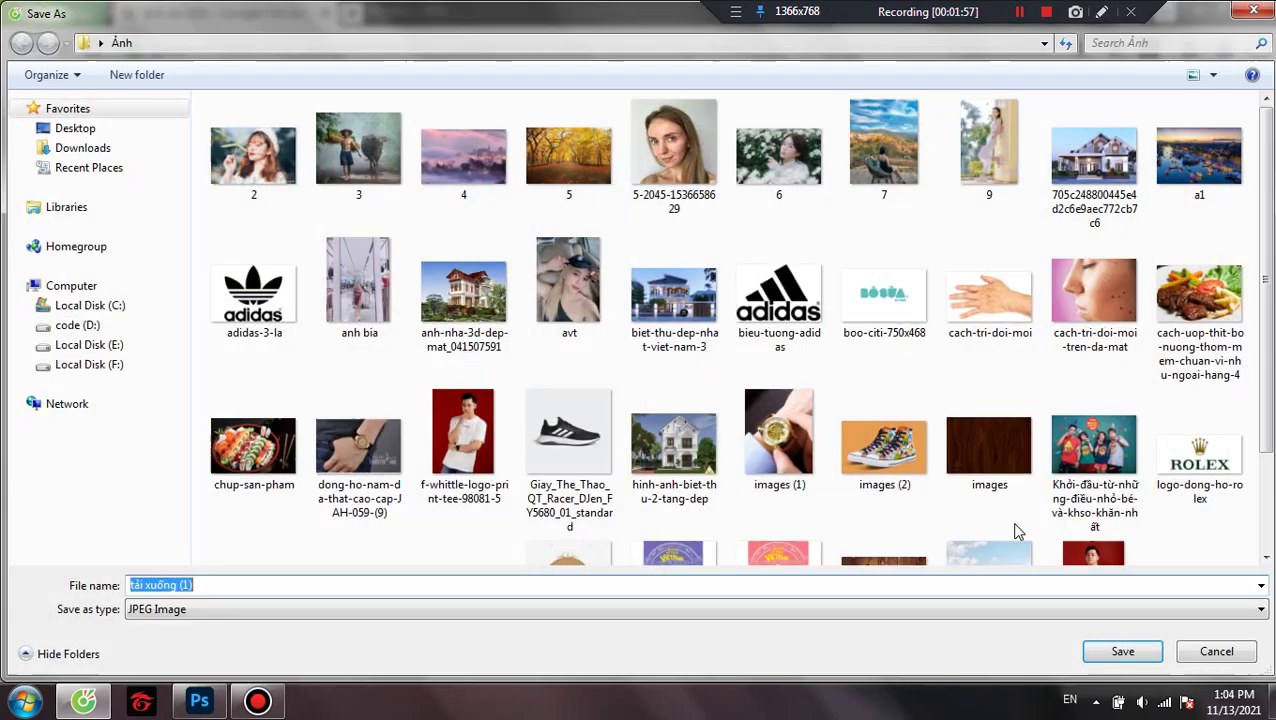
{"action": "type", "text": "a2"}
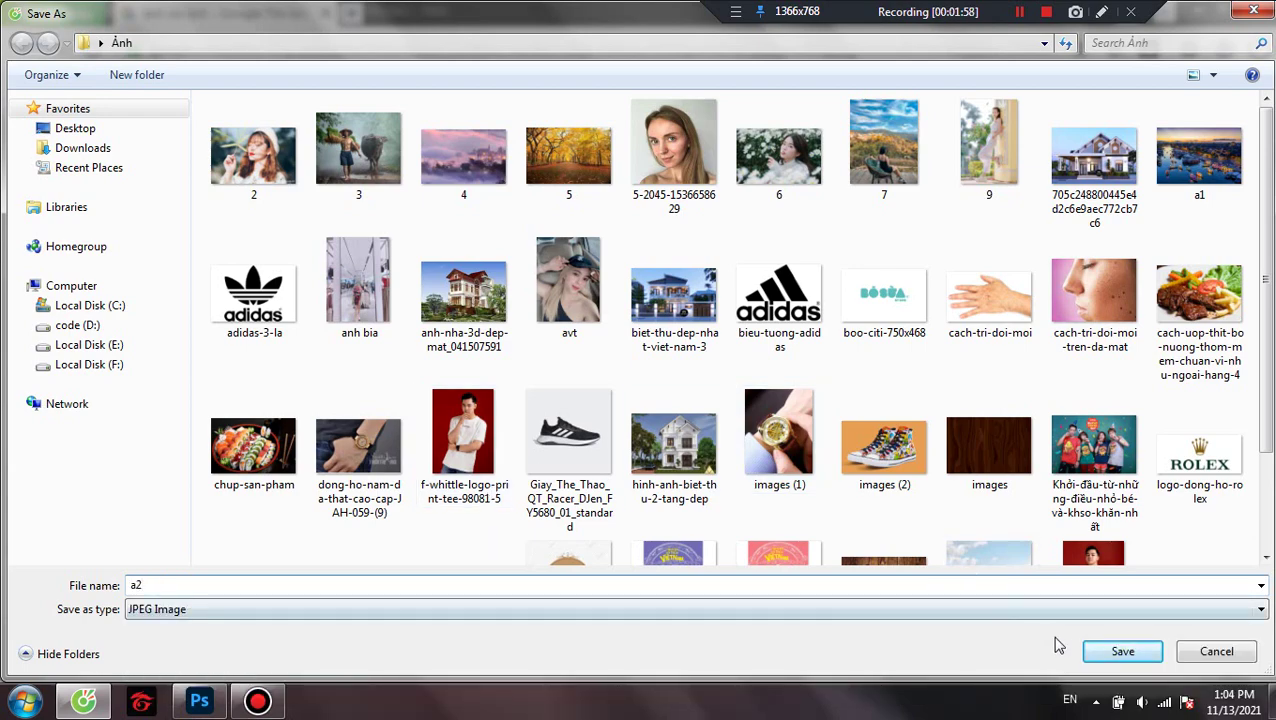
{"action": "left_click", "coordinate": [1120, 658]}
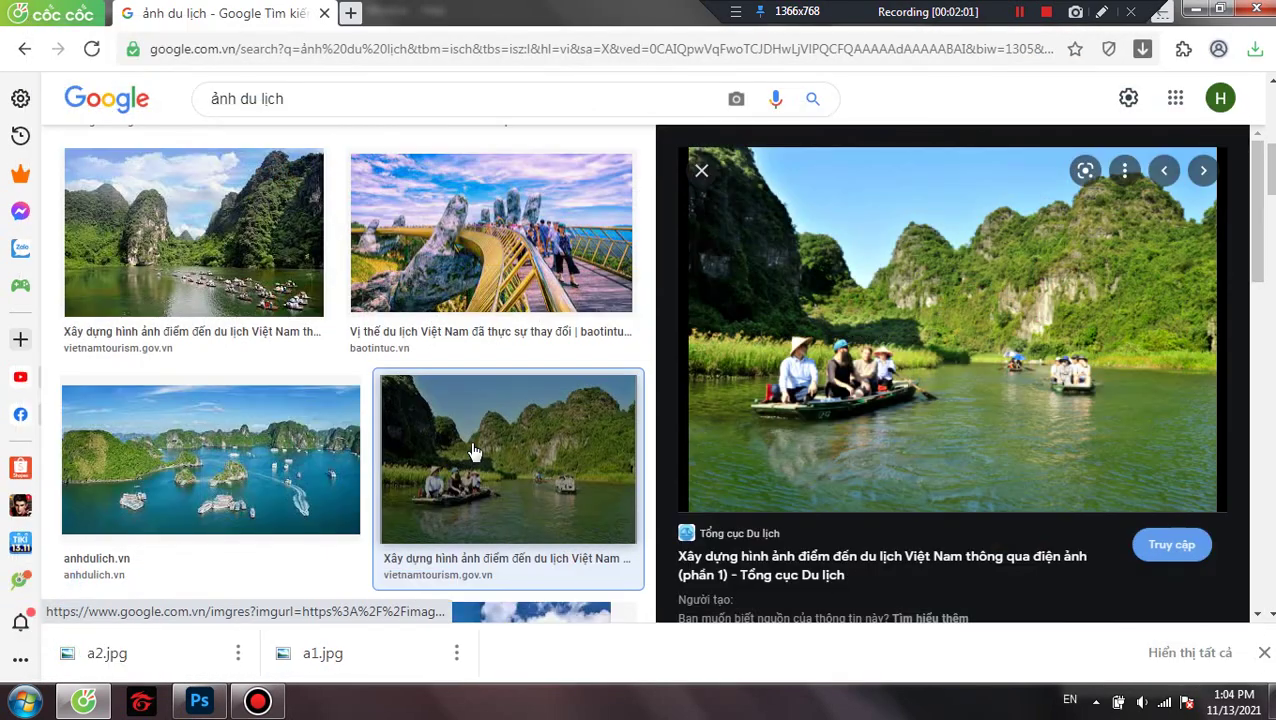
{"action": "left_click", "coordinate": [702, 170]}
Save the hinhanhsieudep.net photo of a sailing boat among limestone islands as a JPEG named a3, and close its preview.
{"action": "scroll", "coordinate": [733, 443], "scroll_direction": "down", "scroll_amount": 5}
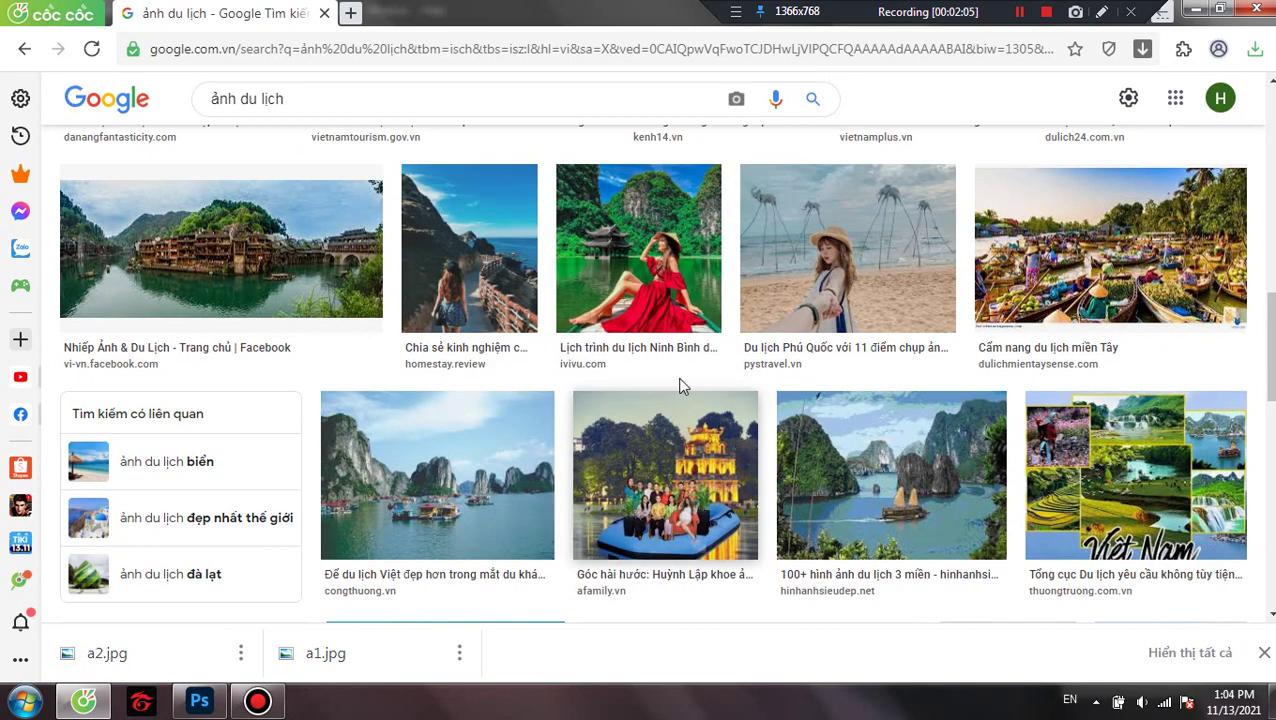
{"action": "scroll", "coordinate": [562, 393], "scroll_direction": "up", "scroll_amount": 2}
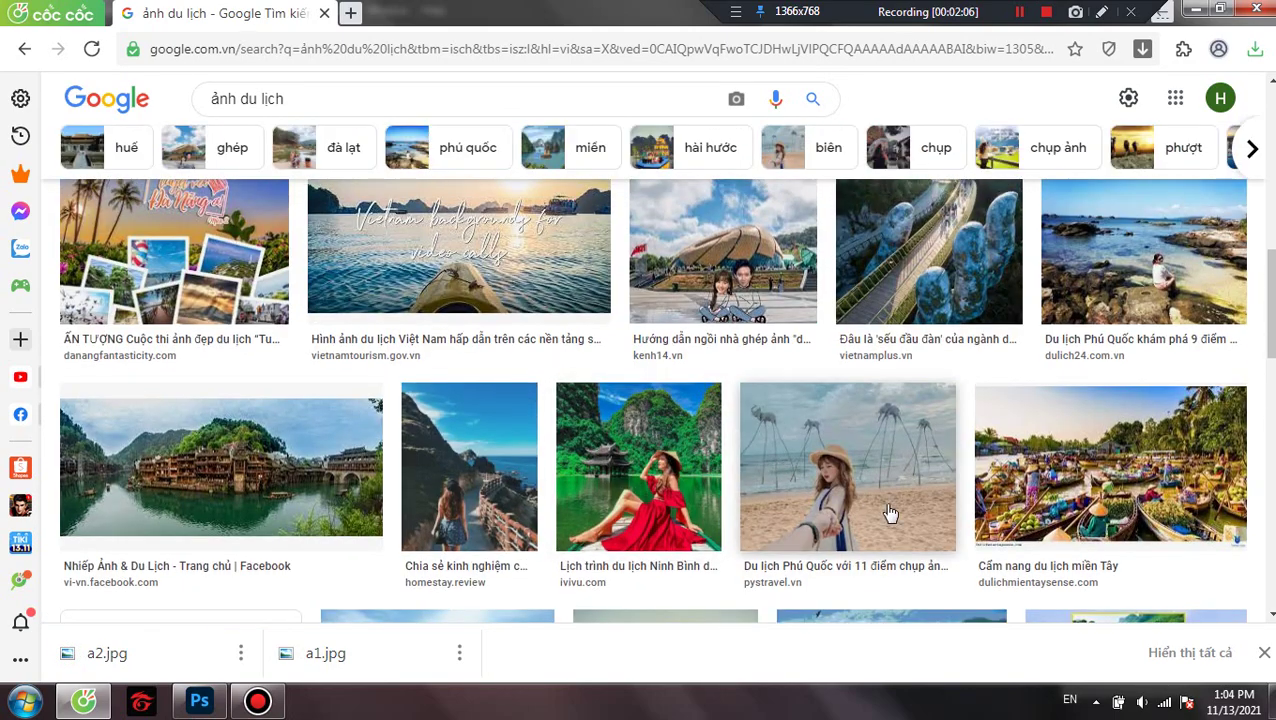
{"action": "scroll", "coordinate": [935, 541], "scroll_direction": "down", "scroll_amount": 5}
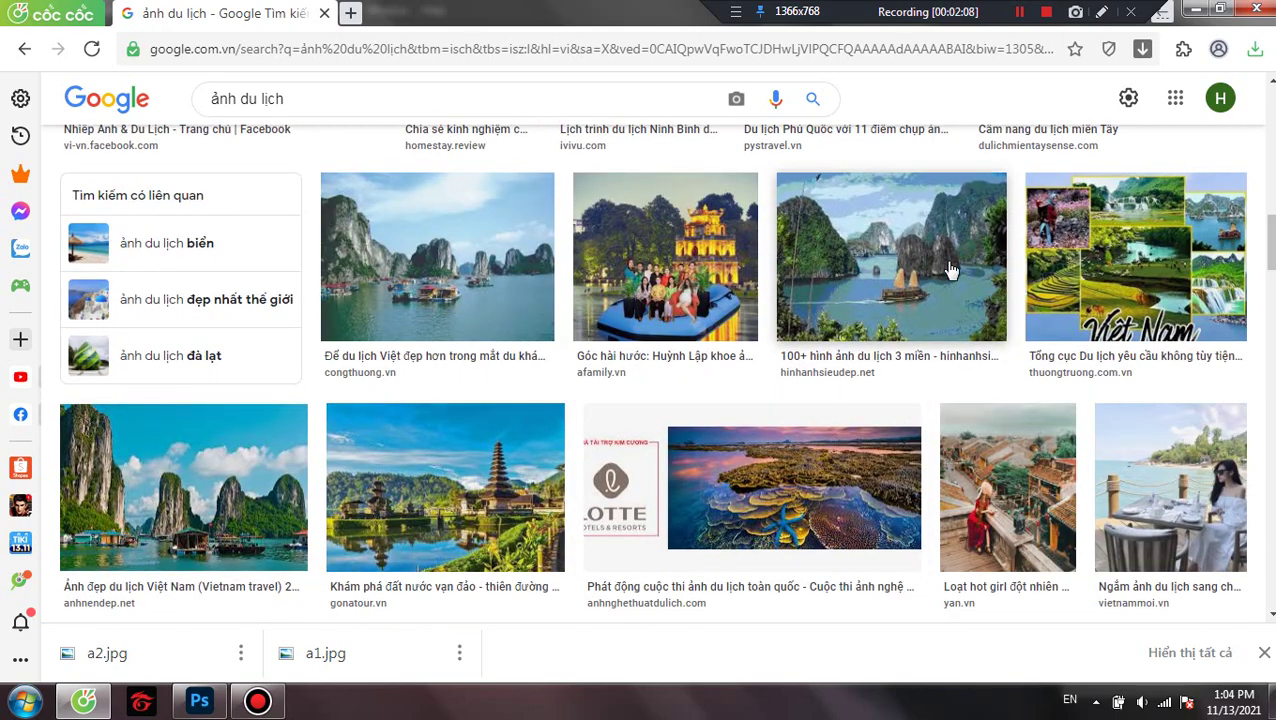
{"action": "left_click", "coordinate": [845, 347]}
{"action": "right_click", "coordinate": [853, 343]}
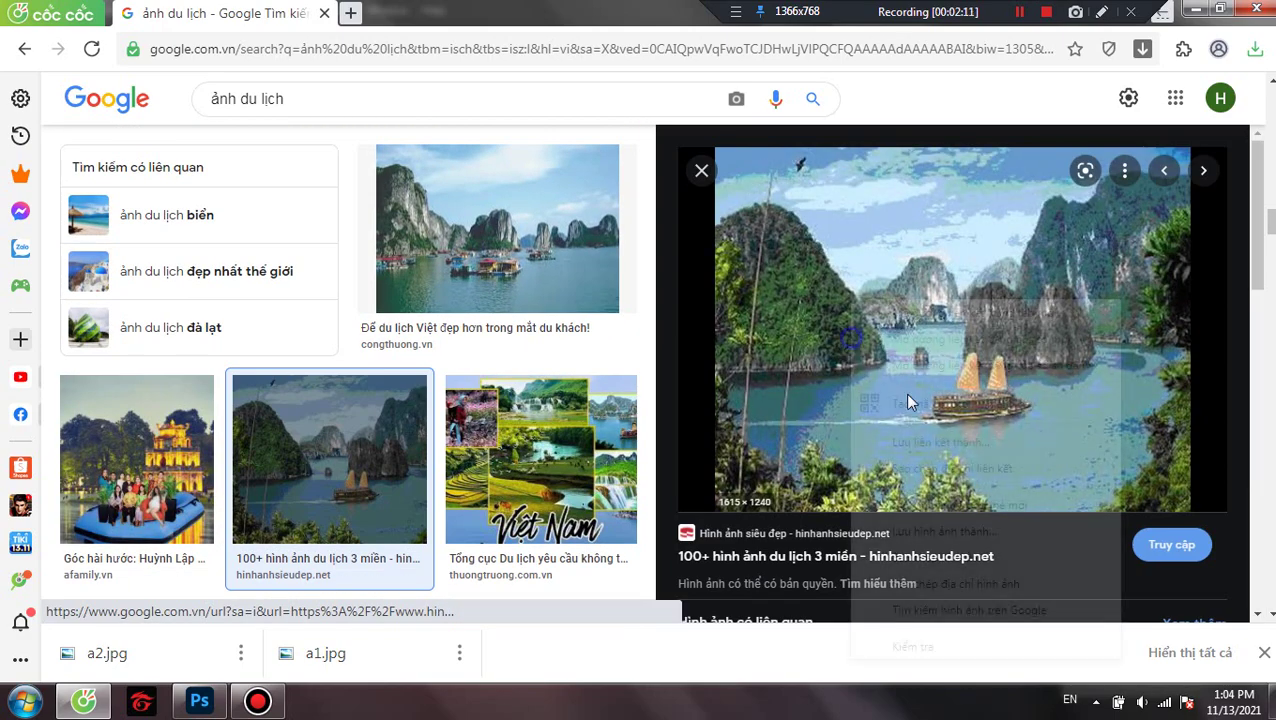
{"action": "left_click", "coordinate": [944, 531]}
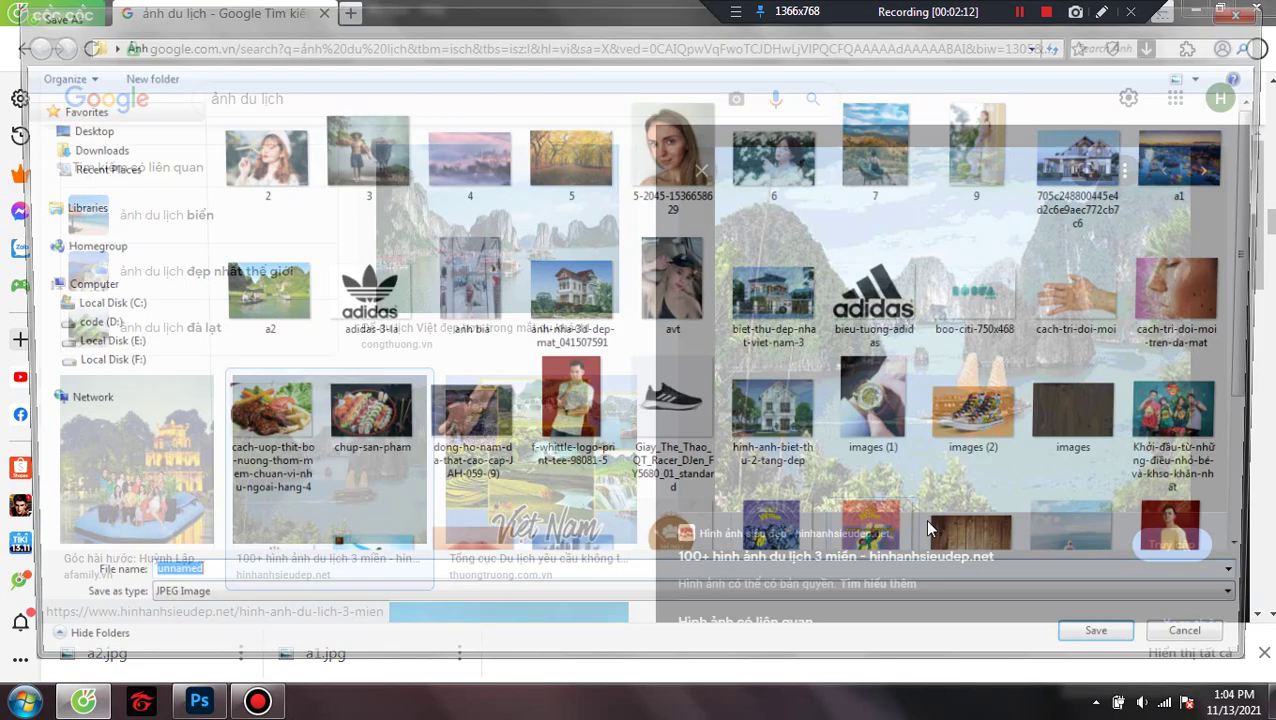
{"action": "type", "text": "a3"}
{"action": "key", "text": "Return"}
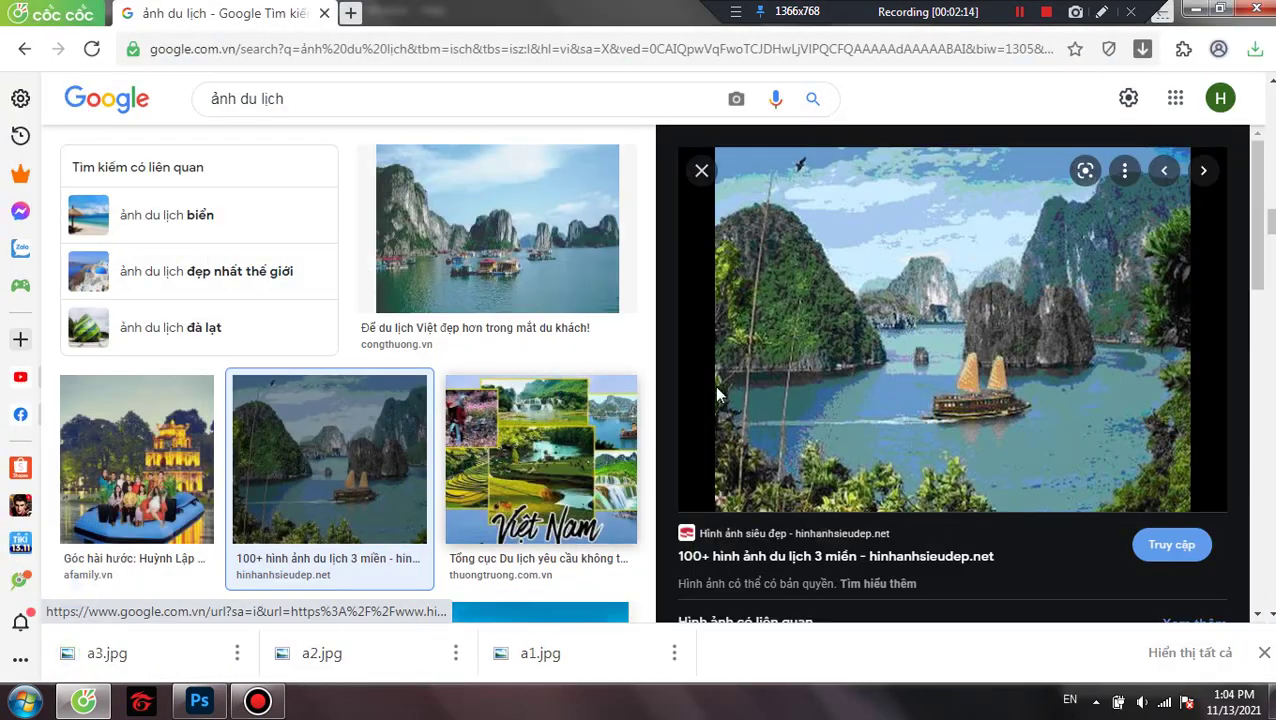
{"action": "left_click", "coordinate": [700, 176]}
Save the vietnamplus.vn aerial photo of boats among green islands as a JPEG named a4 in the Ảnh folder.
{"action": "scroll", "coordinate": [441, 444], "scroll_direction": "down", "scroll_amount": 5}
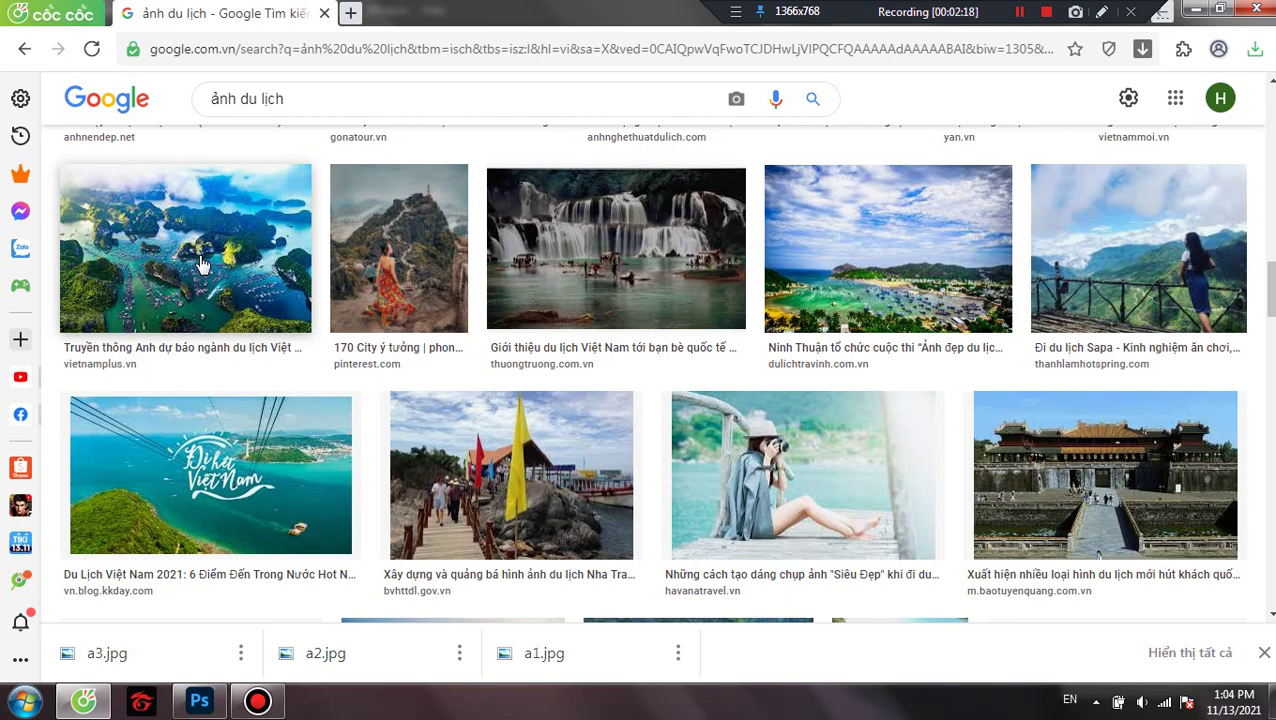
{"action": "left_click", "coordinate": [200, 262]}
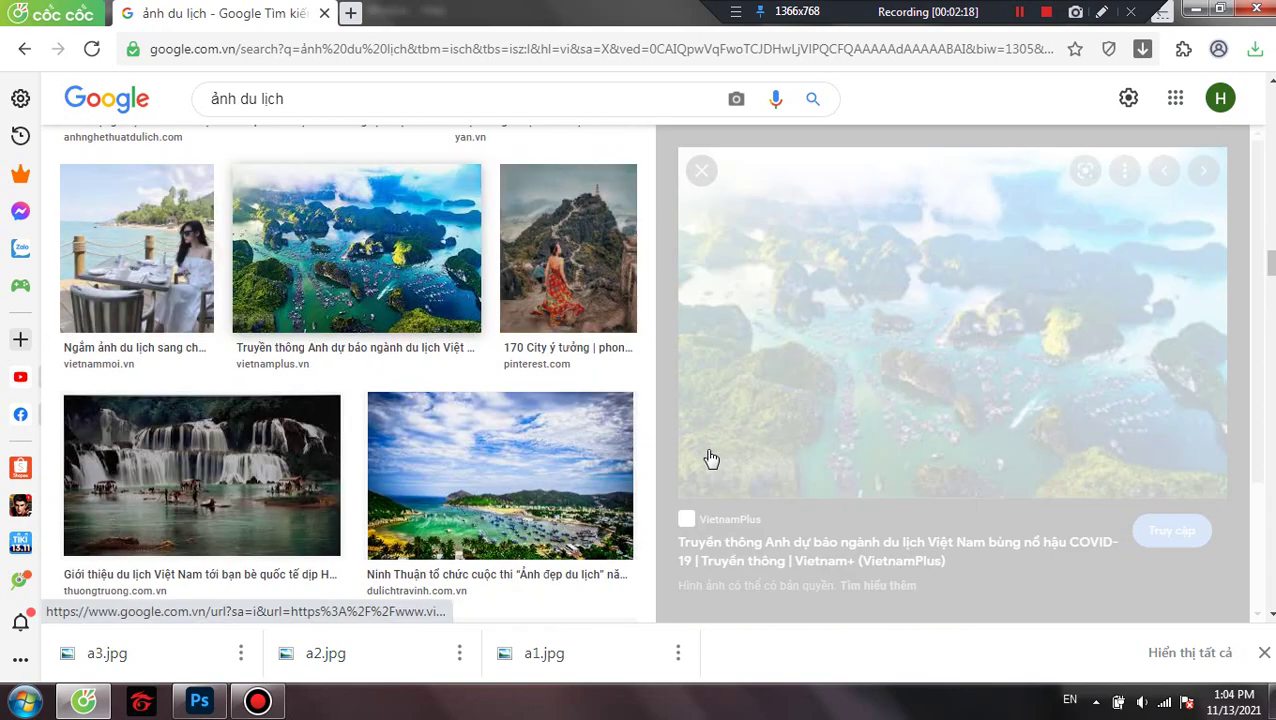
{"action": "right_click", "coordinate": [856, 380]}
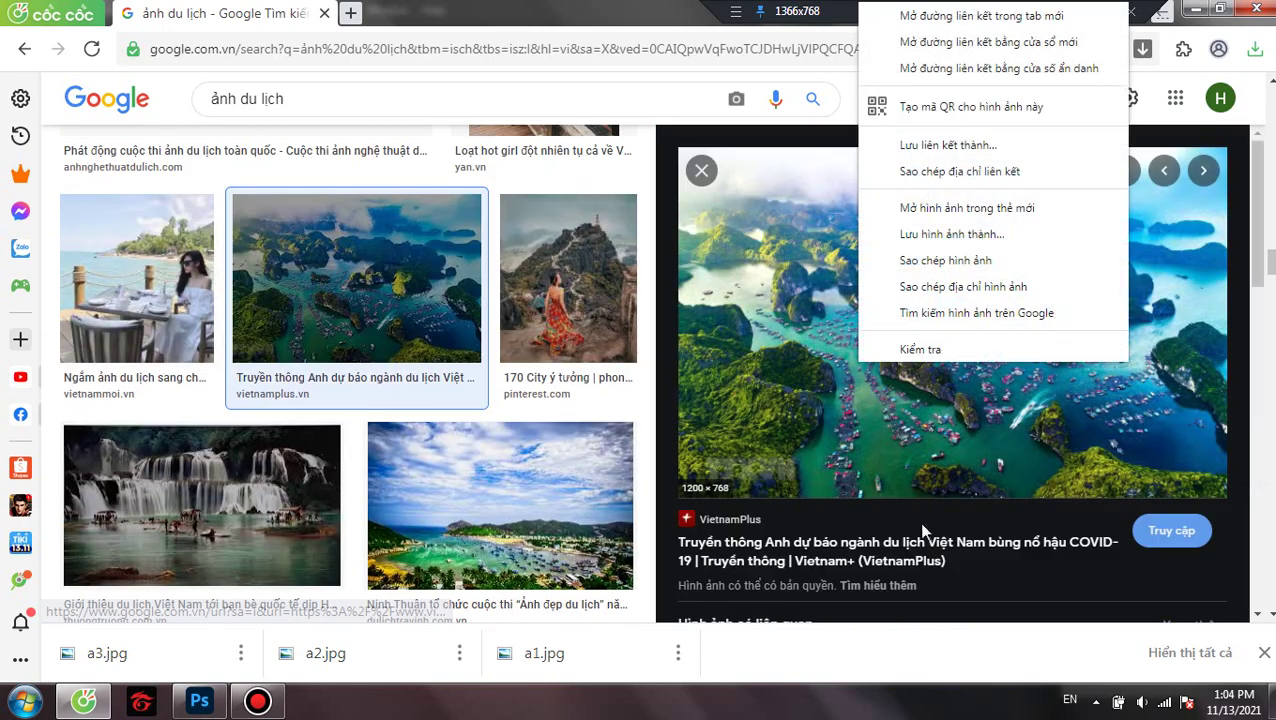
{"action": "left_click", "coordinate": [951, 234]}
{"action": "type", "text": "a"}
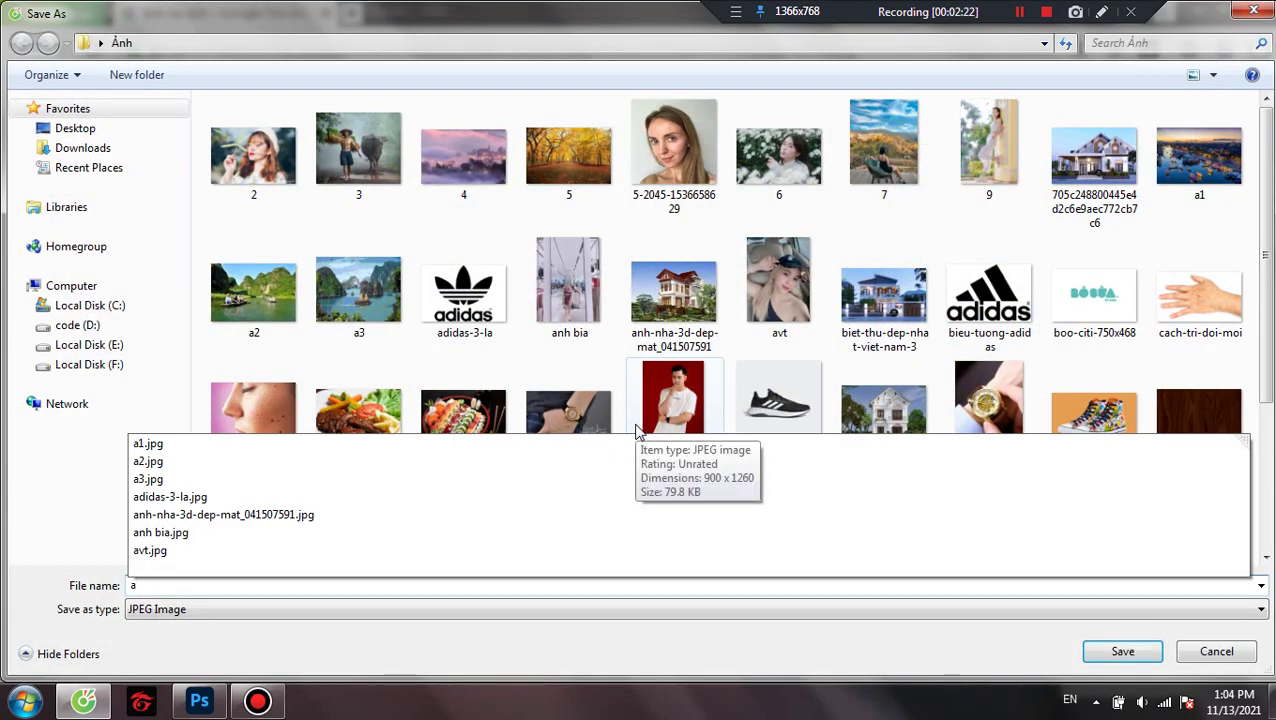
{"action": "type", "text": "4"}
{"action": "key", "text": "Return"}
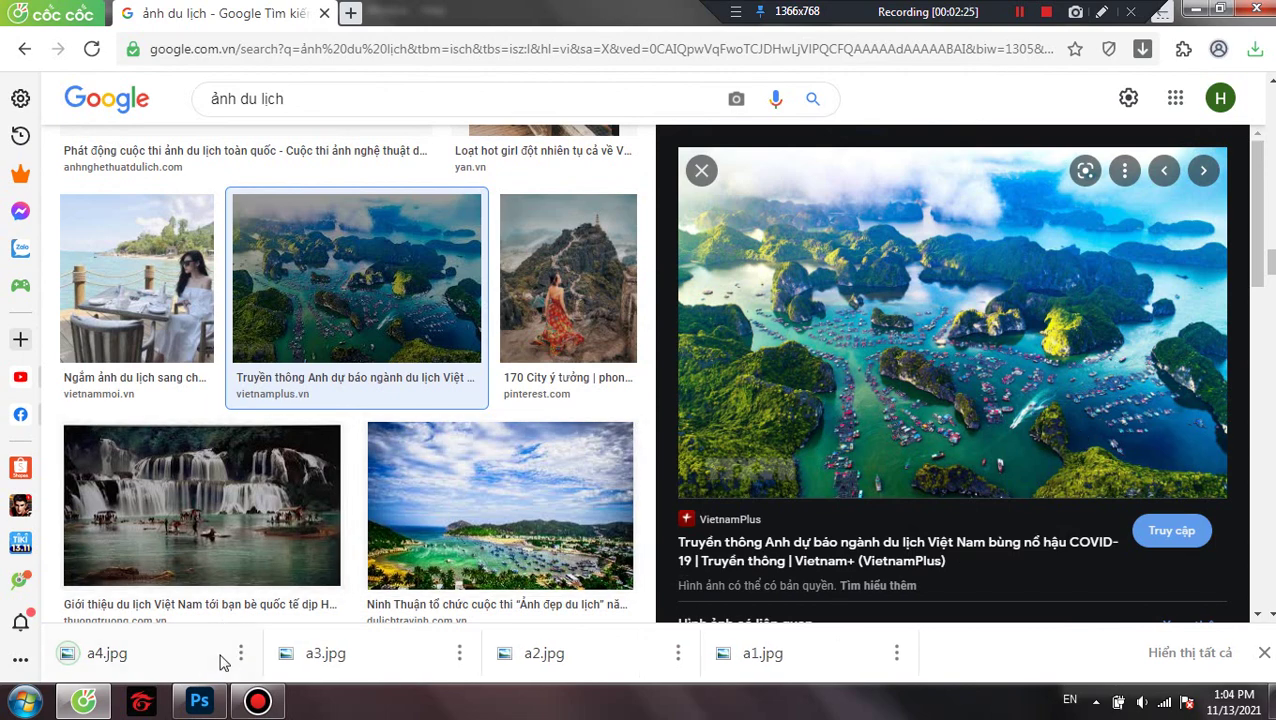
Switch to Photoshop and choose the ragged brush-stroke tip for the Pencil tool, keeping the Background layer locked.
{"action": "left_click", "coordinate": [199, 700]}
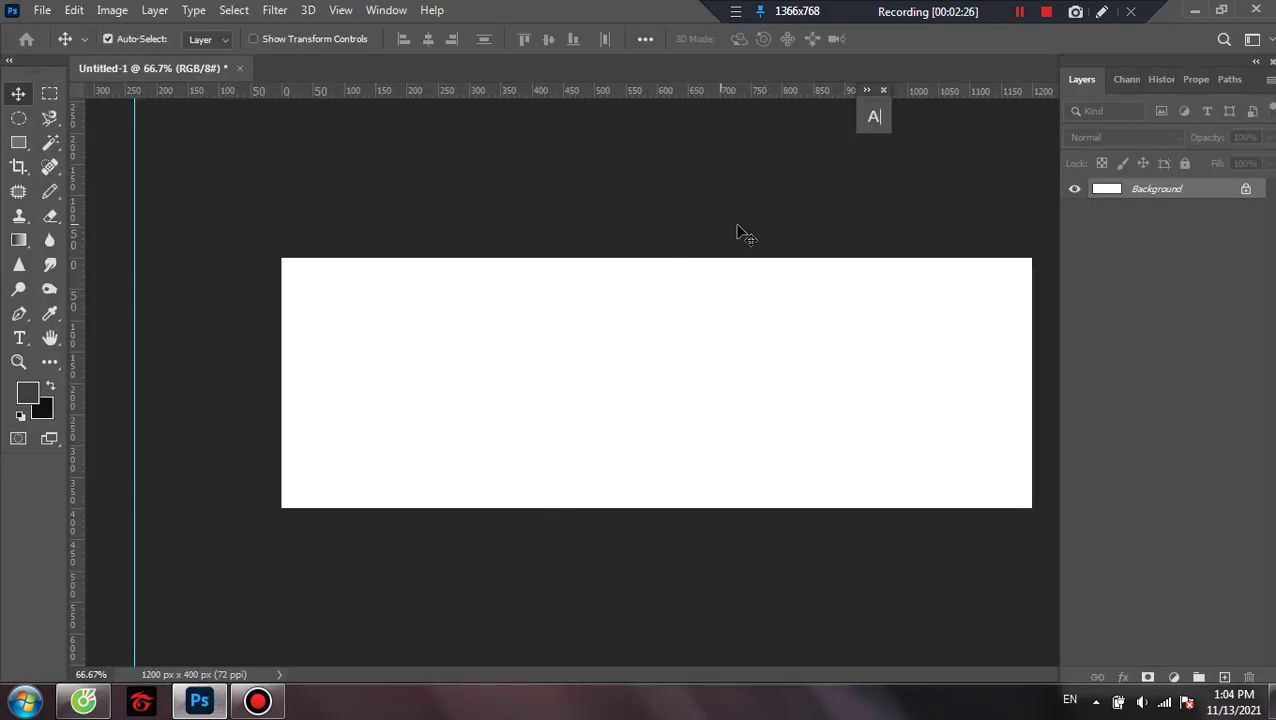
{"action": "left_click_drag", "start_coordinate": [673, 262], "coordinate": [977, 500]}
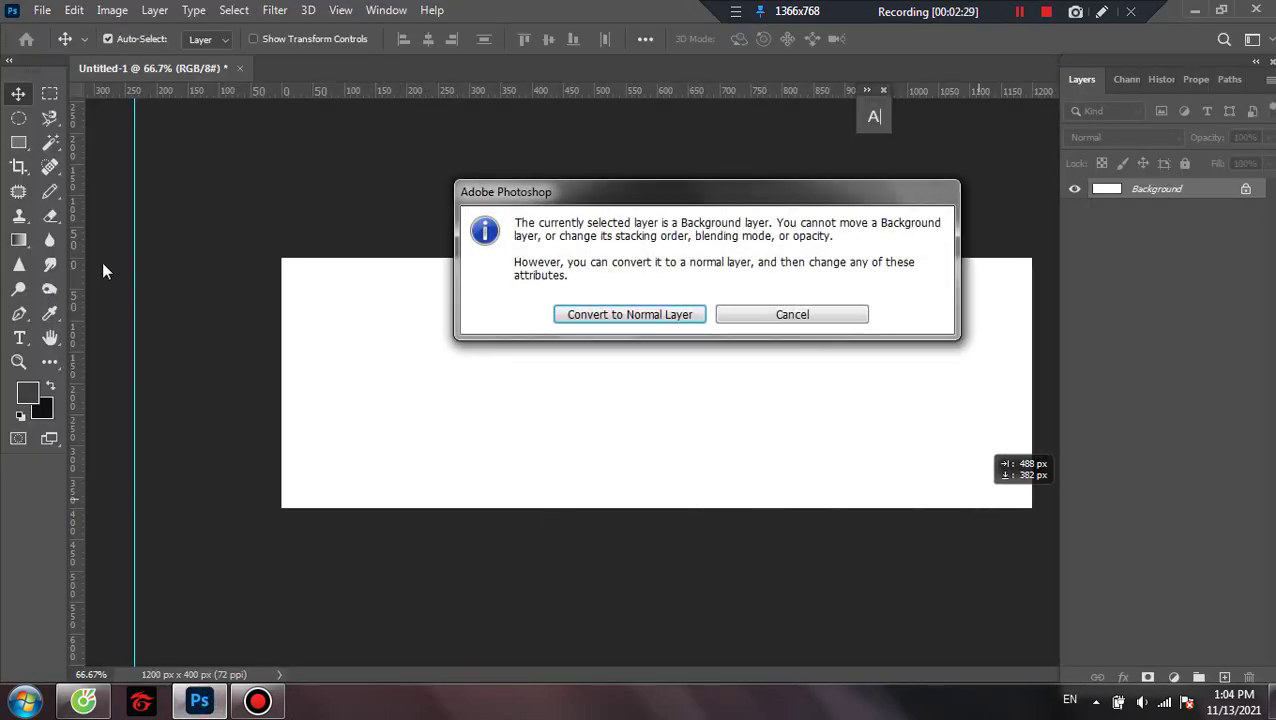
{"action": "left_click", "coordinate": [798, 320]}
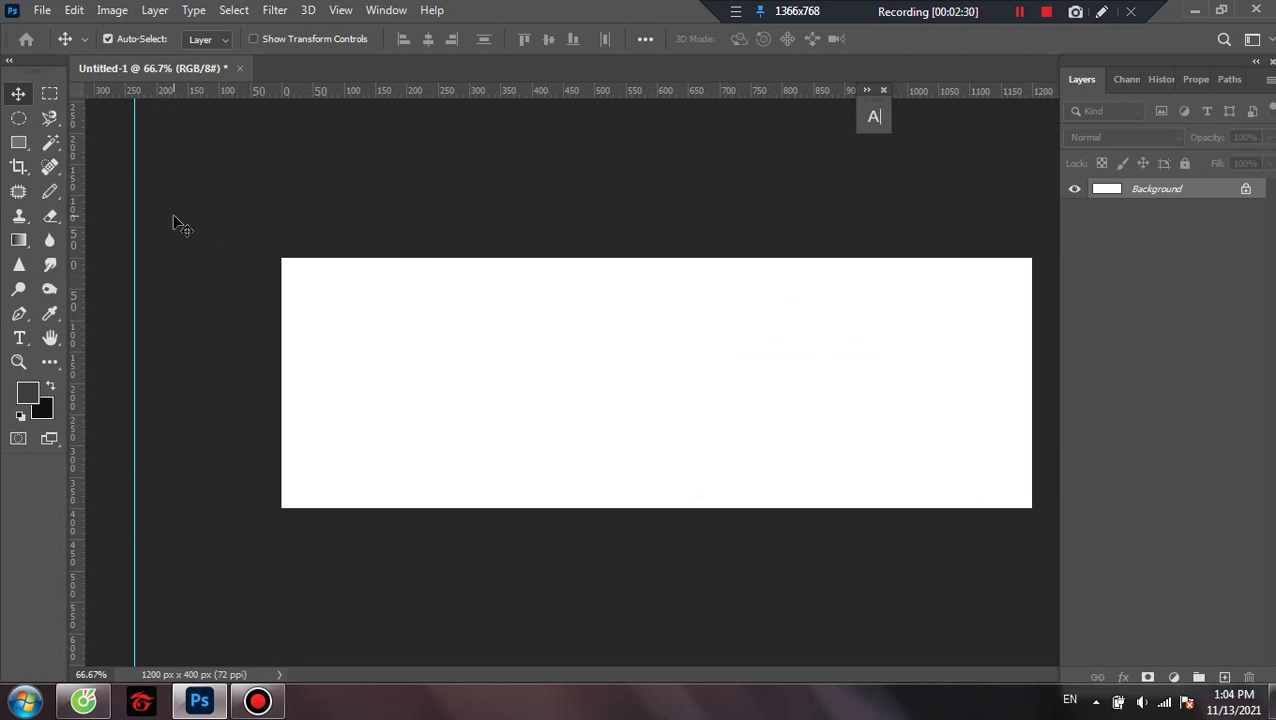
{"action": "key", "text": "b"}
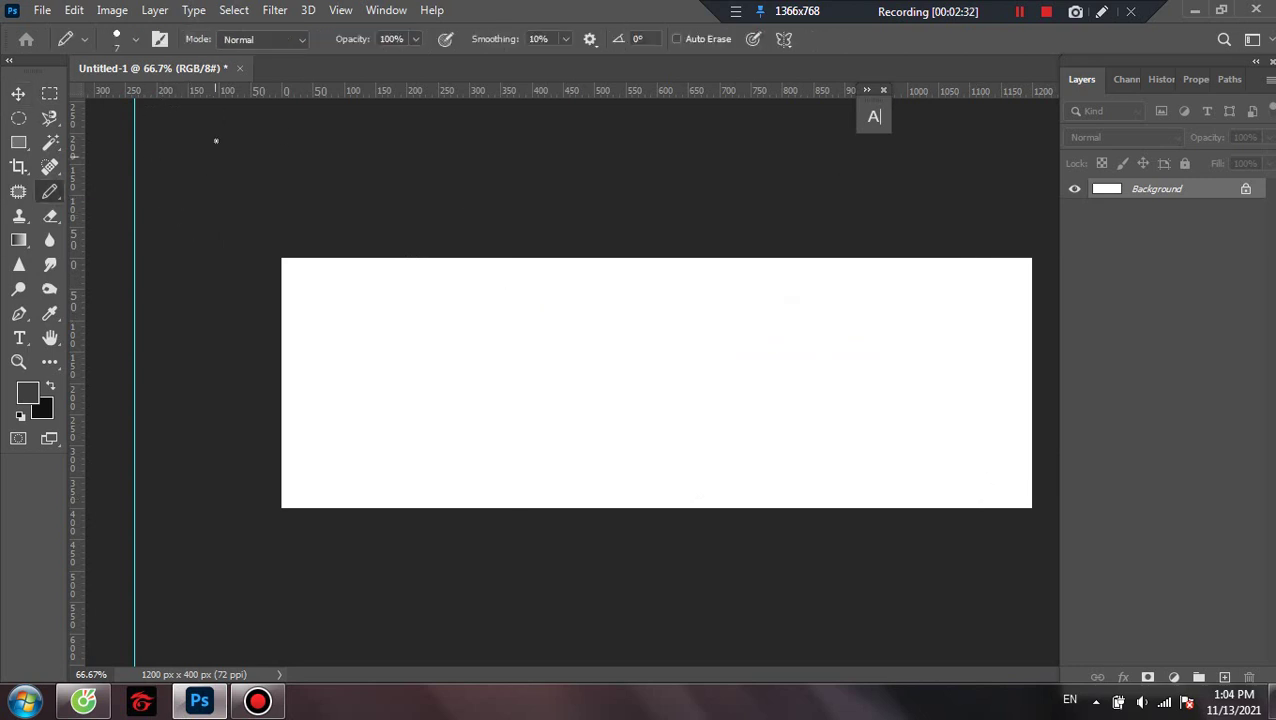
{"action": "left_click", "coordinate": [133, 39]}
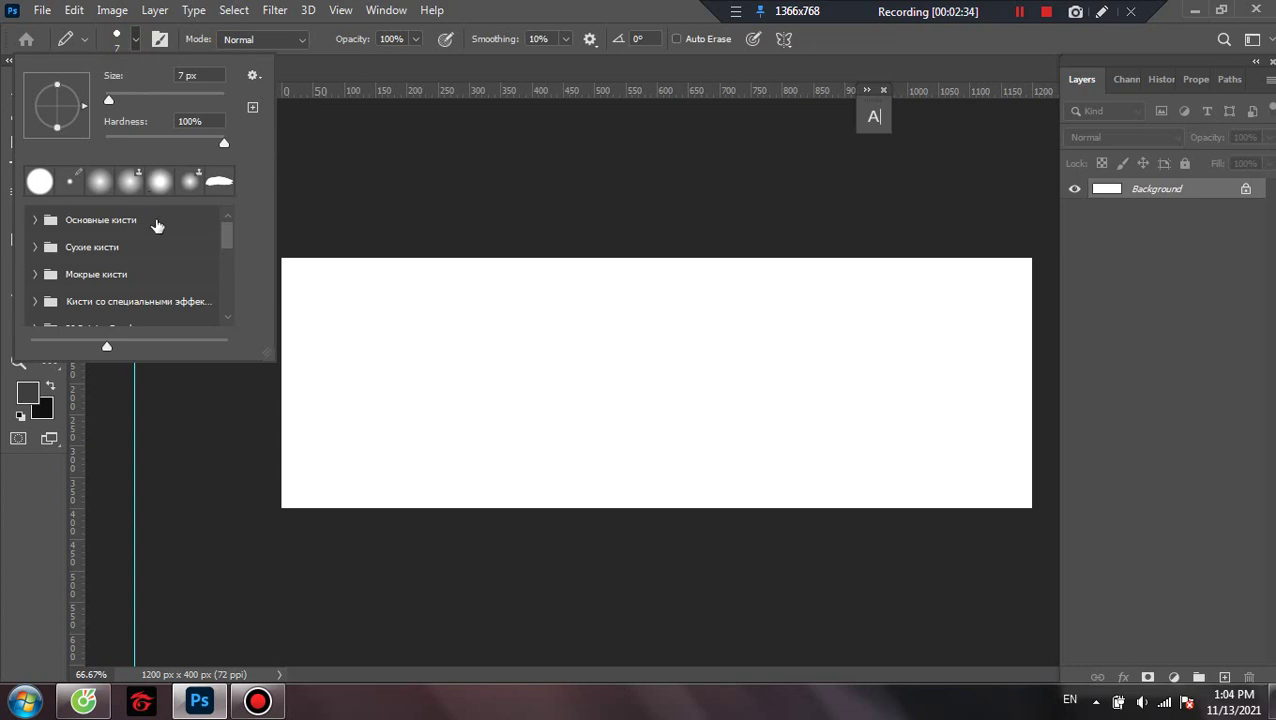
{"action": "scroll", "coordinate": [160, 240], "scroll_direction": "down", "scroll_amount": 3}
{"action": "scroll", "coordinate": [170, 250], "scroll_direction": "up", "scroll_amount": 2}
{"action": "left_click", "coordinate": [224, 186]}
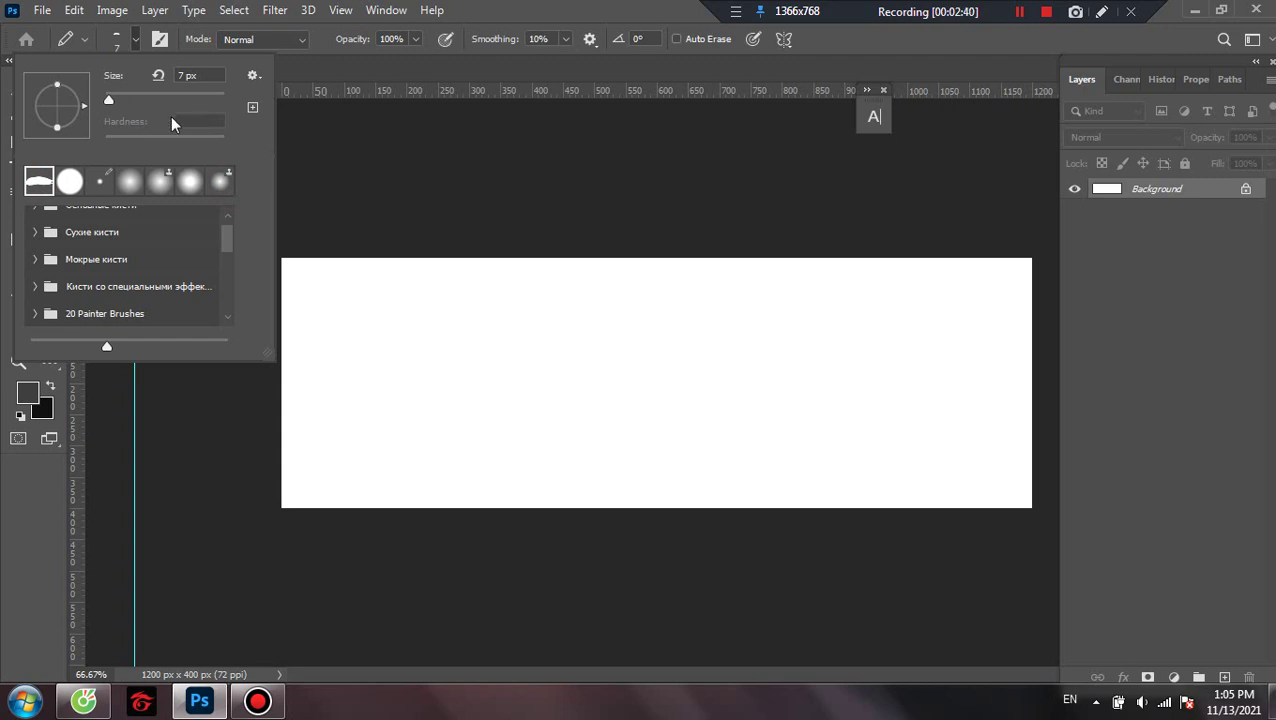
Set the brush-stroke tip's size to 480 px and add a new layer above the Background.
{"action": "mouse_move", "coordinate": [111, 101]}
{"action": "left_mouse_down"}
{"action": "mouse_move", "coordinate": [229, 126]}
{"action": "mouse_move", "coordinate": [200, 104]}
{"action": "mouse_move", "coordinate": [293, 162]}
{"action": "left_mouse_up"}
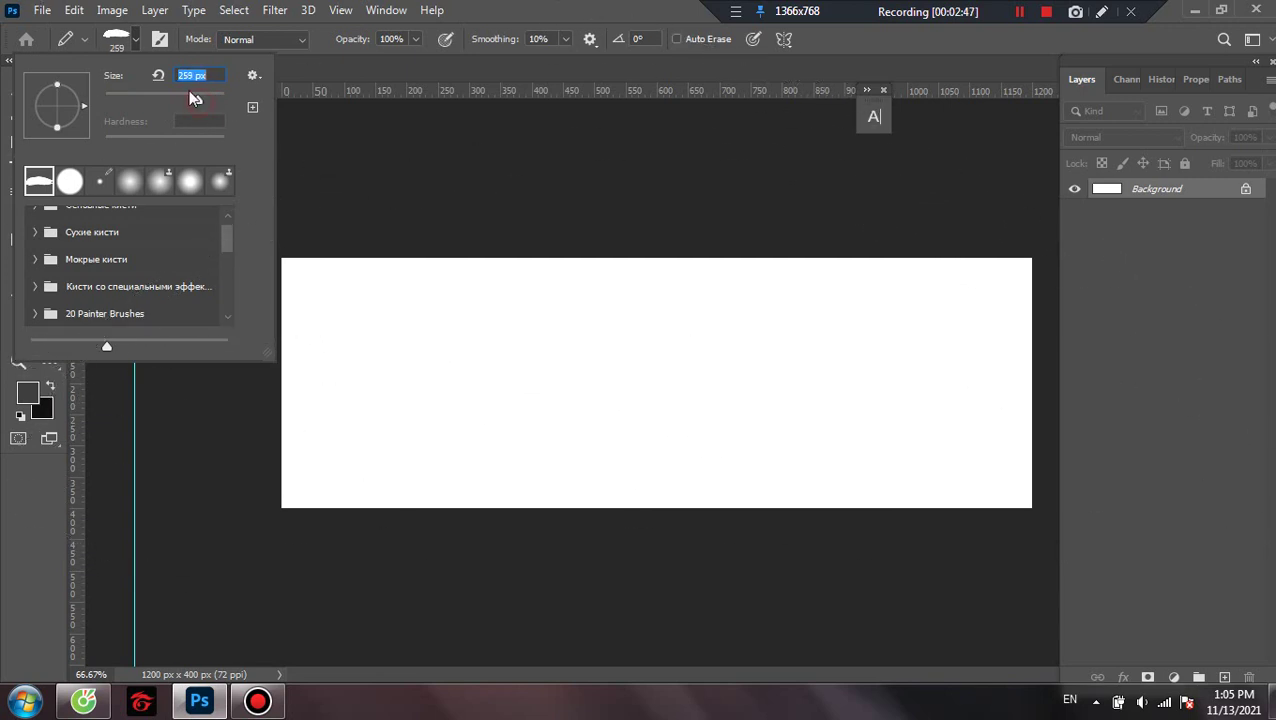
{"action": "mouse_move", "coordinate": [193, 97]}
{"action": "left_mouse_down"}
{"action": "mouse_move", "coordinate": [182, 100]}
{"action": "mouse_move", "coordinate": [196, 101]}
{"action": "left_mouse_up"}
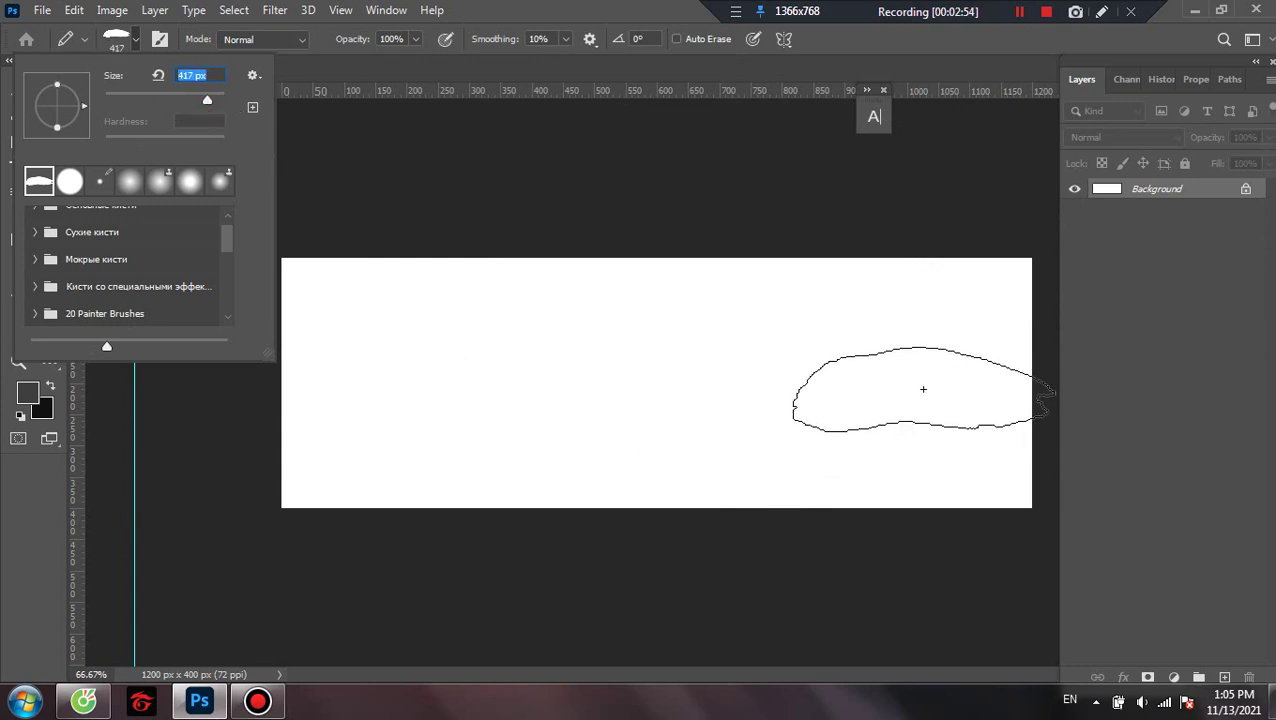
{"action": "left_click_drag", "start_coordinate": [207, 104], "coordinate": [211, 104]}
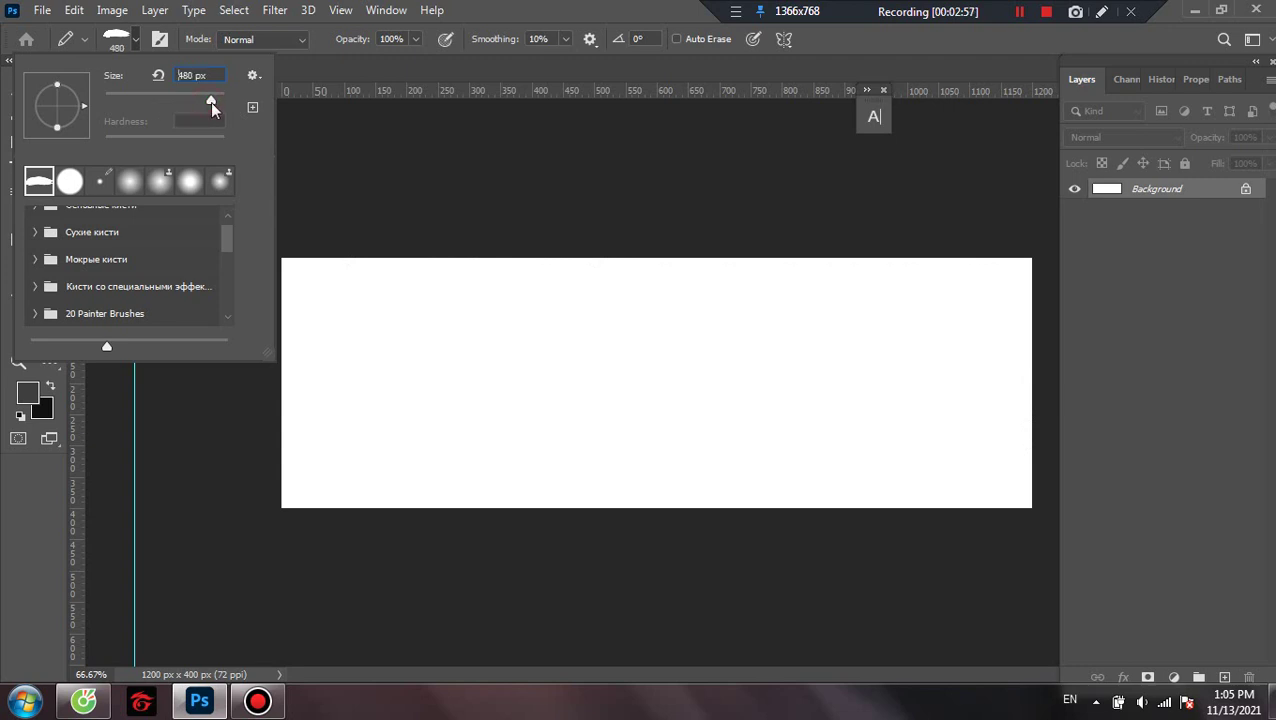
{"action": "left_click", "coordinate": [1225, 675]}
{"action": "left_click", "coordinate": [1225, 677]}
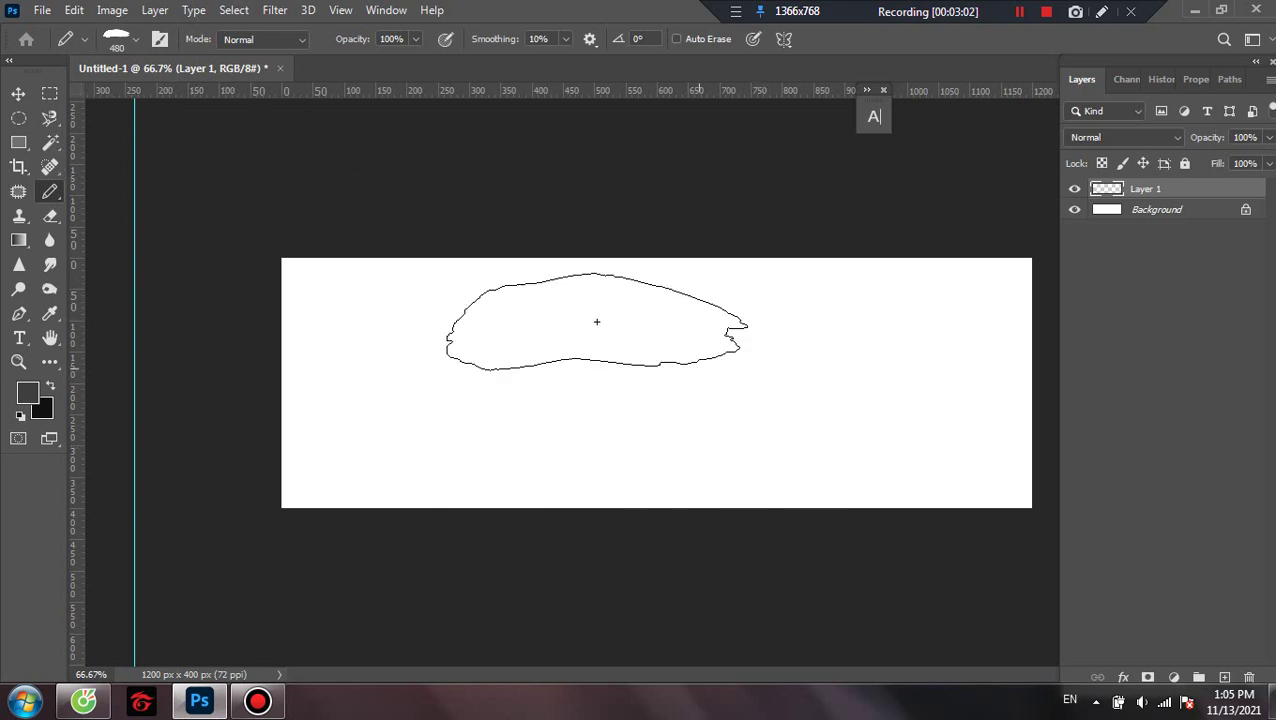
Enlarge the brush-stroke tip to 1400 px and stamp one dark grey shape over the right half of the banner on Layer 1.
{"action": "key", "text": "ctrl+plus"}
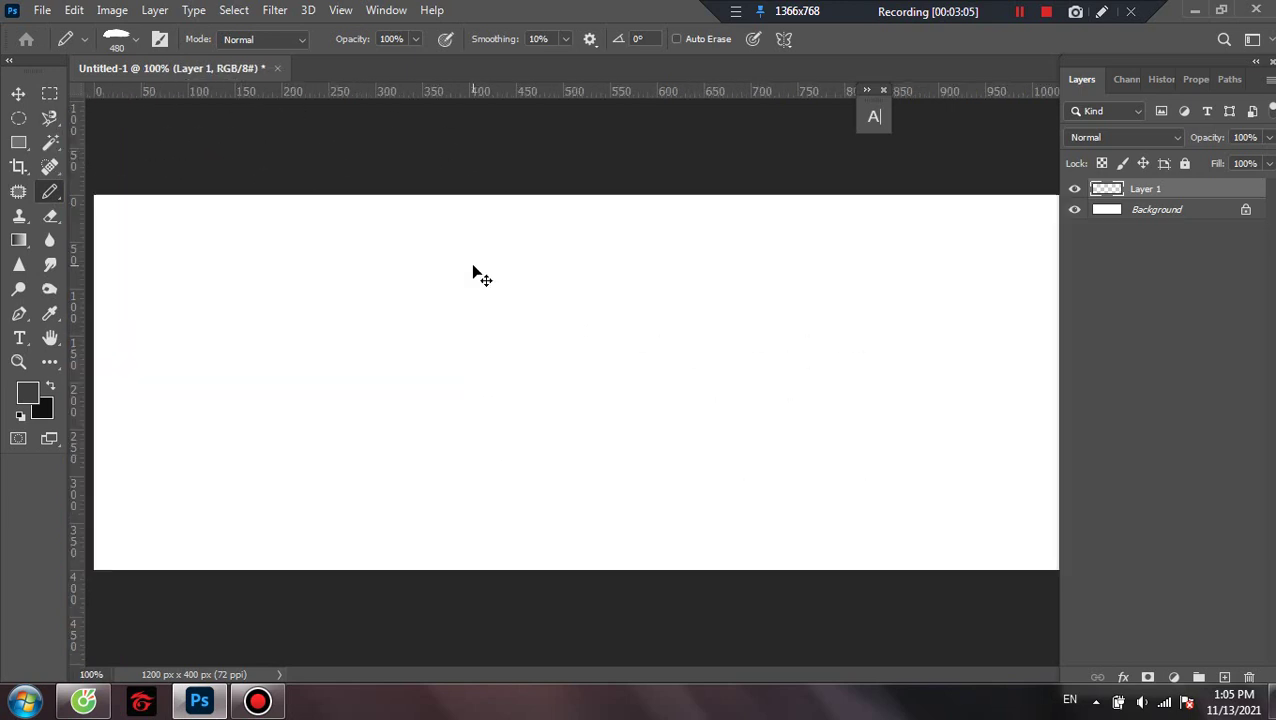
{"action": "key", "text": "ctrl+minus"}
{"action": "key", "text": "bracketright"}
{"action": "key", "text": "bracketright"}
{"action": "key", "text": "bracketright"}
{"action": "key", "text": "bracketright"}
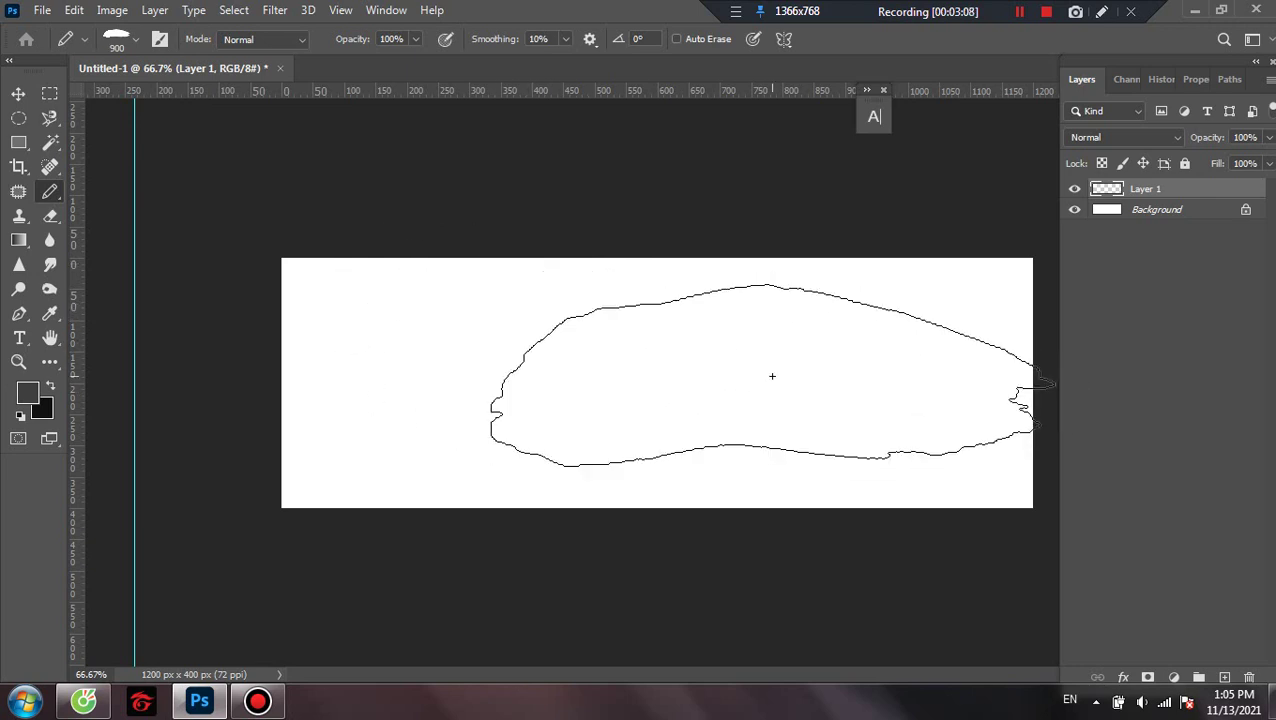
{"action": "key", "text": "bracketright"}
{"action": "key", "text": "bracketright"}
{"action": "key", "text": "bracketright"}
{"action": "key", "text": "bracketright"}
{"action": "key", "text": "bracketright"}
{"action": "key", "text": "bracketright"}
{"action": "key", "text": "bracketright"}
{"action": "key", "text": "bracketright"}
{"action": "key", "text": "bracketright"}
{"action": "key", "text": "bracketright"}
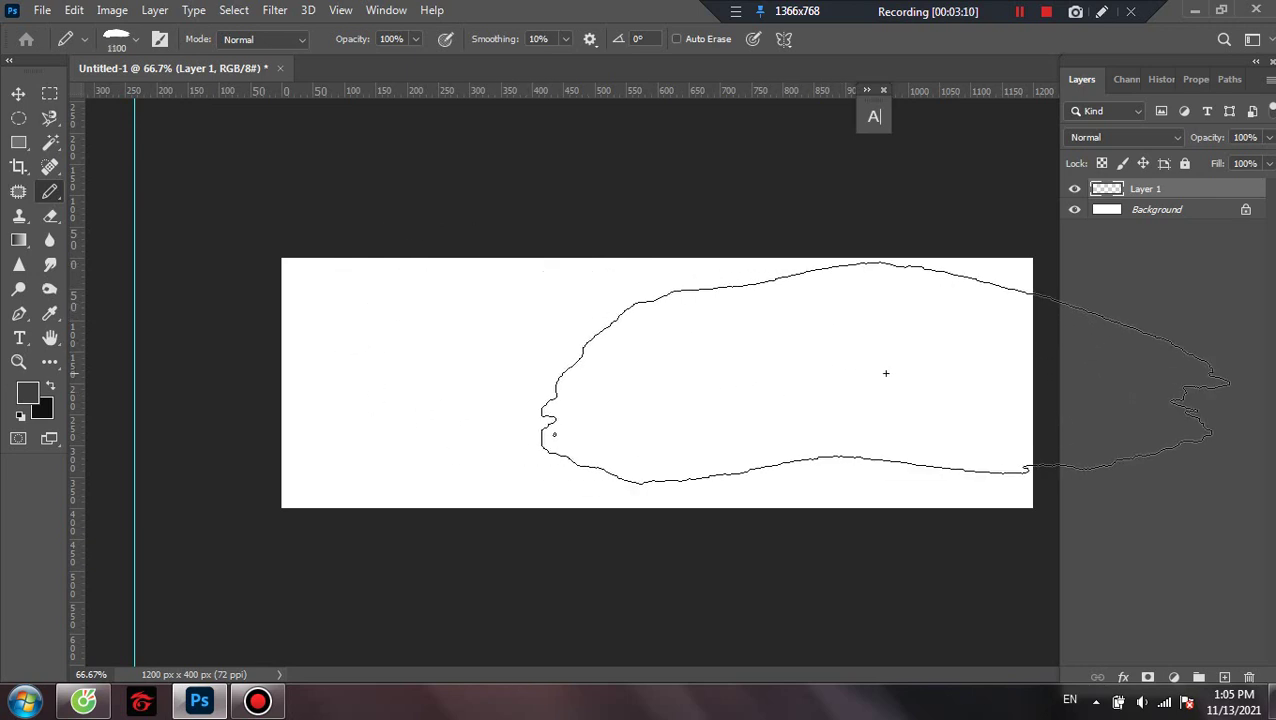
{"action": "key", "text": "bracketleft"}
{"action": "key", "text": "bracketleft"}
{"action": "key", "text": "bracketleft"}
{"action": "key", "text": "bracketleft"}
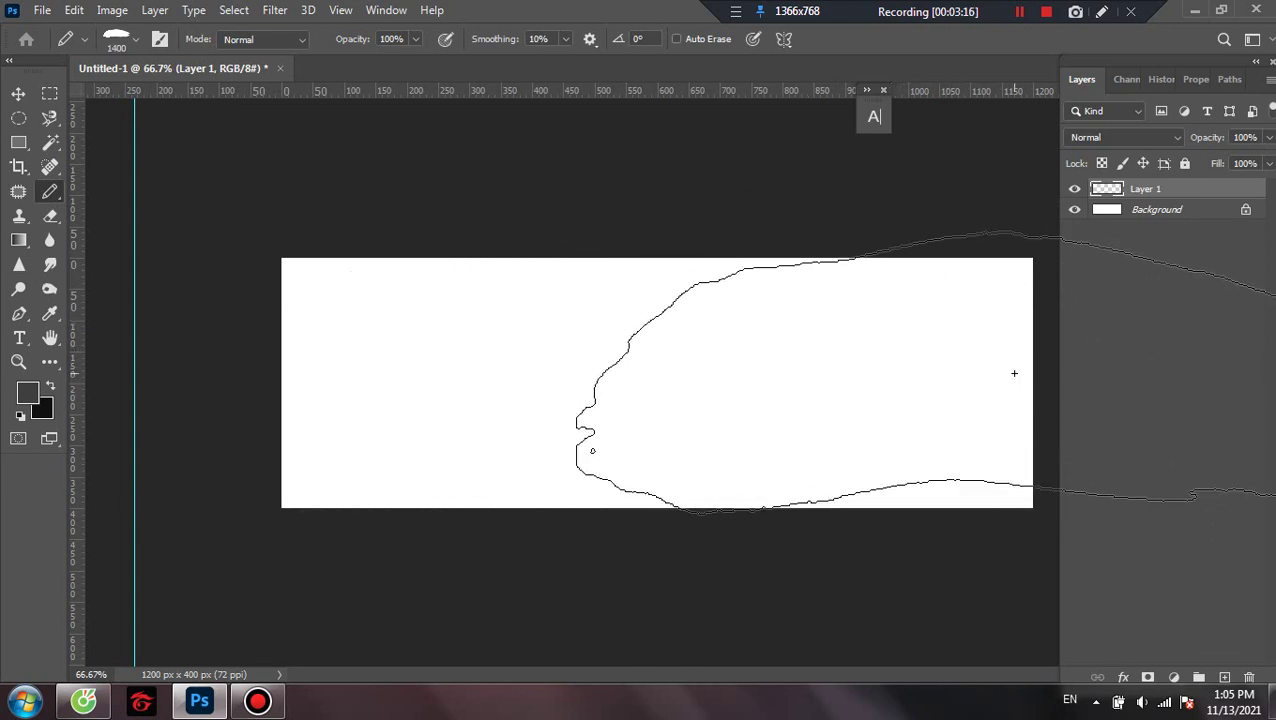
{"action": "left_click", "coordinate": [1015, 385]}
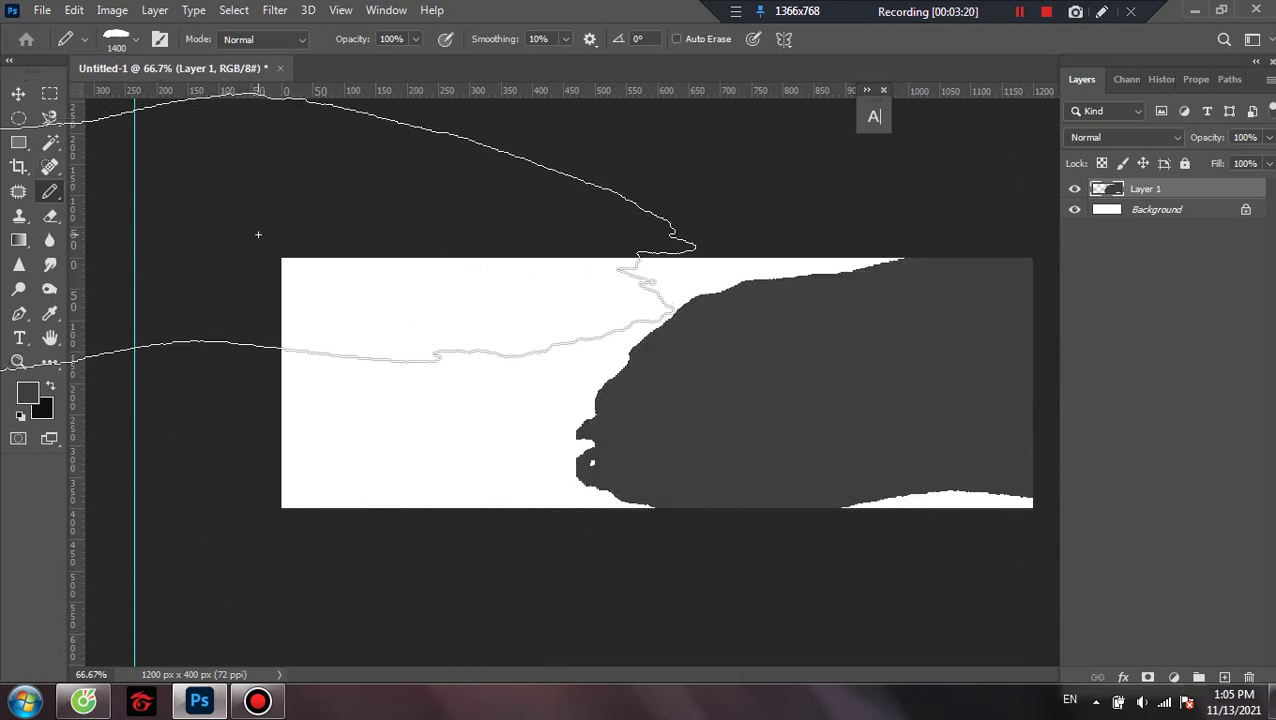
Look through the brush preset folders and the sampled brushes for another painted-stroke tip.
{"action": "key", "text": "v"}
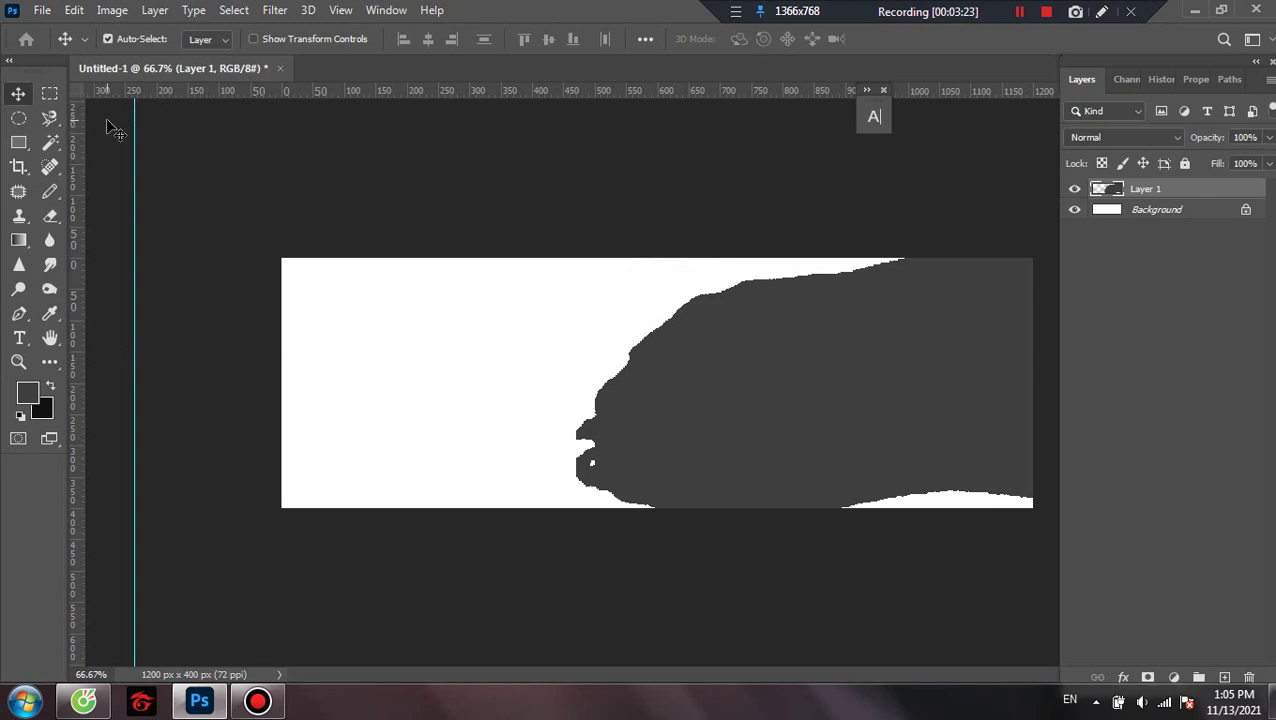
{"action": "key", "text": "b"}
{"action": "left_click", "coordinate": [132, 48]}
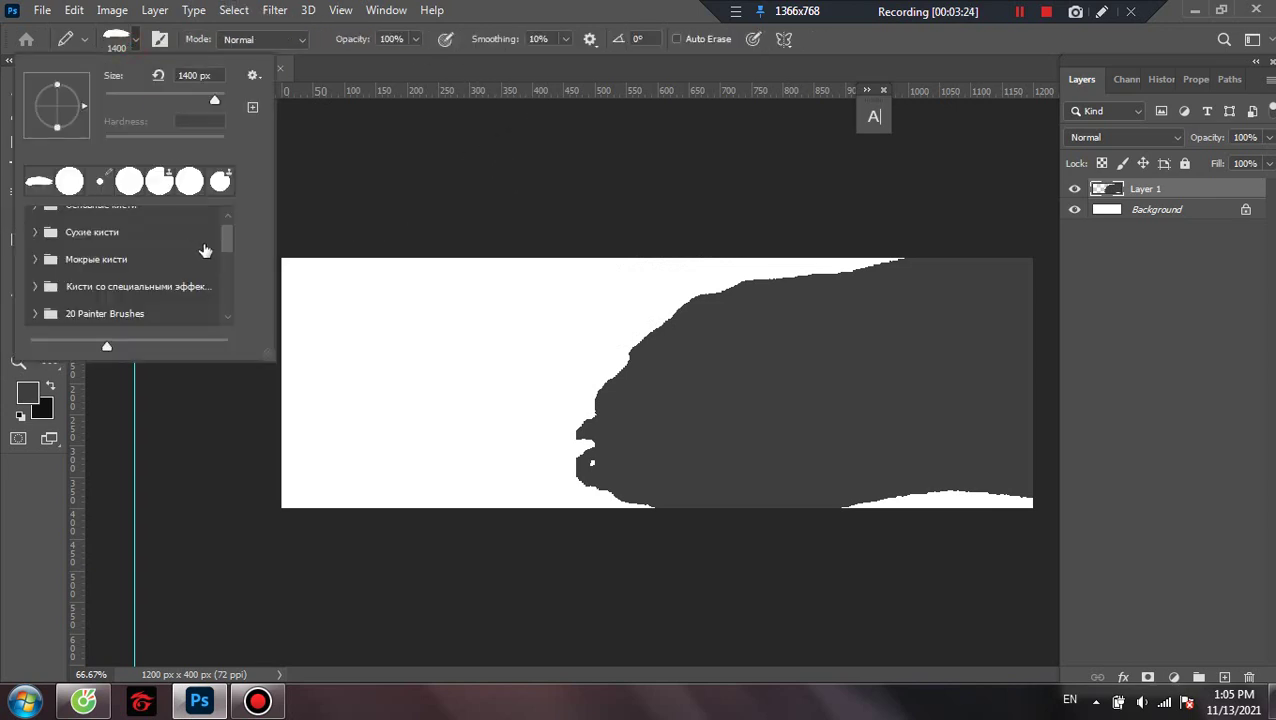
{"action": "mouse_move", "coordinate": [233, 219]}
{"action": "left_mouse_down"}
{"action": "mouse_move", "coordinate": [228, 290]}
{"action": "mouse_move", "coordinate": [249, 220]}
{"action": "left_mouse_up"}
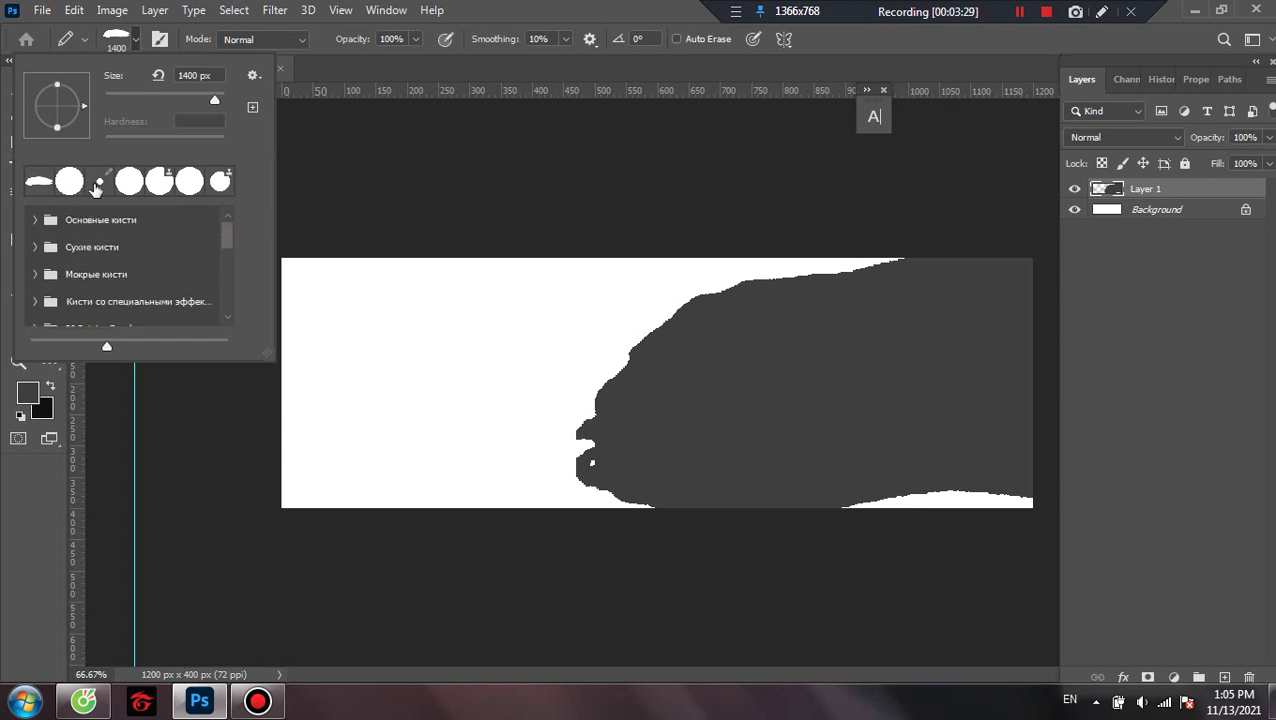
{"action": "left_click", "coordinate": [36, 219]}
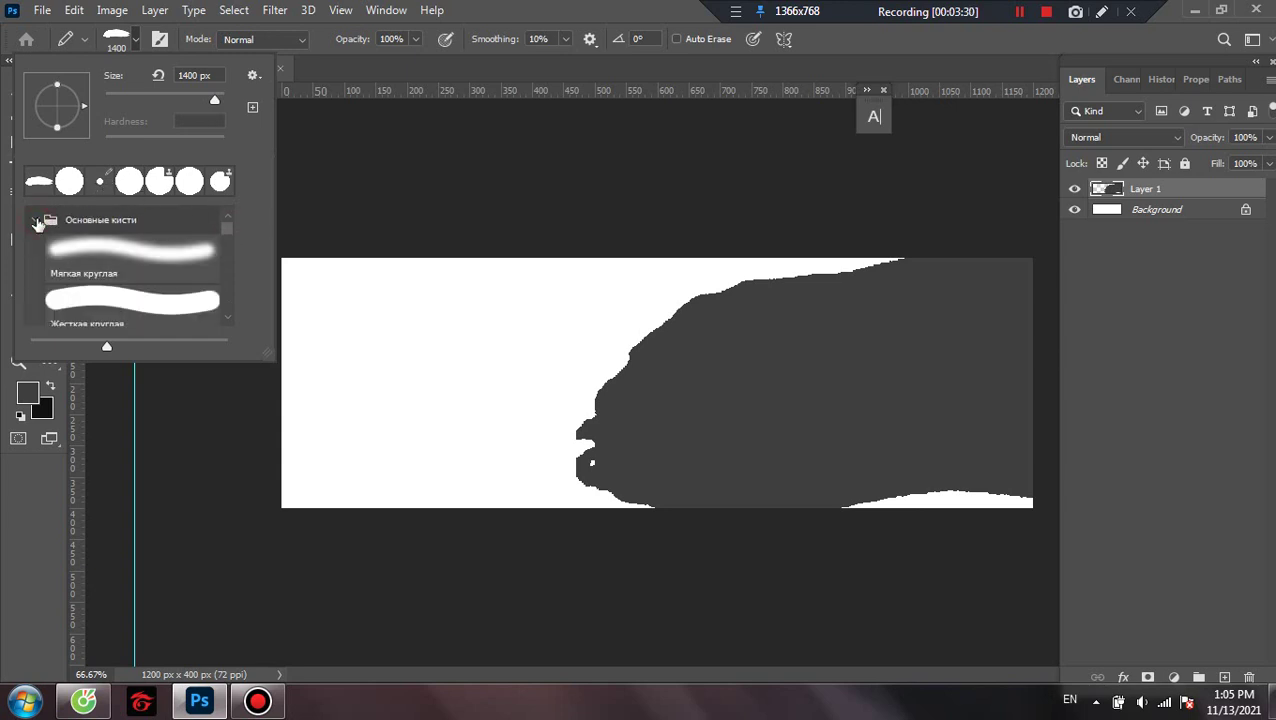
{"action": "scroll", "coordinate": [107, 271], "scroll_direction": "down", "scroll_amount": 1}
{"action": "scroll", "coordinate": [107, 271], "scroll_direction": "up", "scroll_amount": 1}
{"action": "left_click", "coordinate": [37, 222]}
{"action": "scroll", "coordinate": [65, 250], "scroll_direction": "down", "scroll_amount": 1}
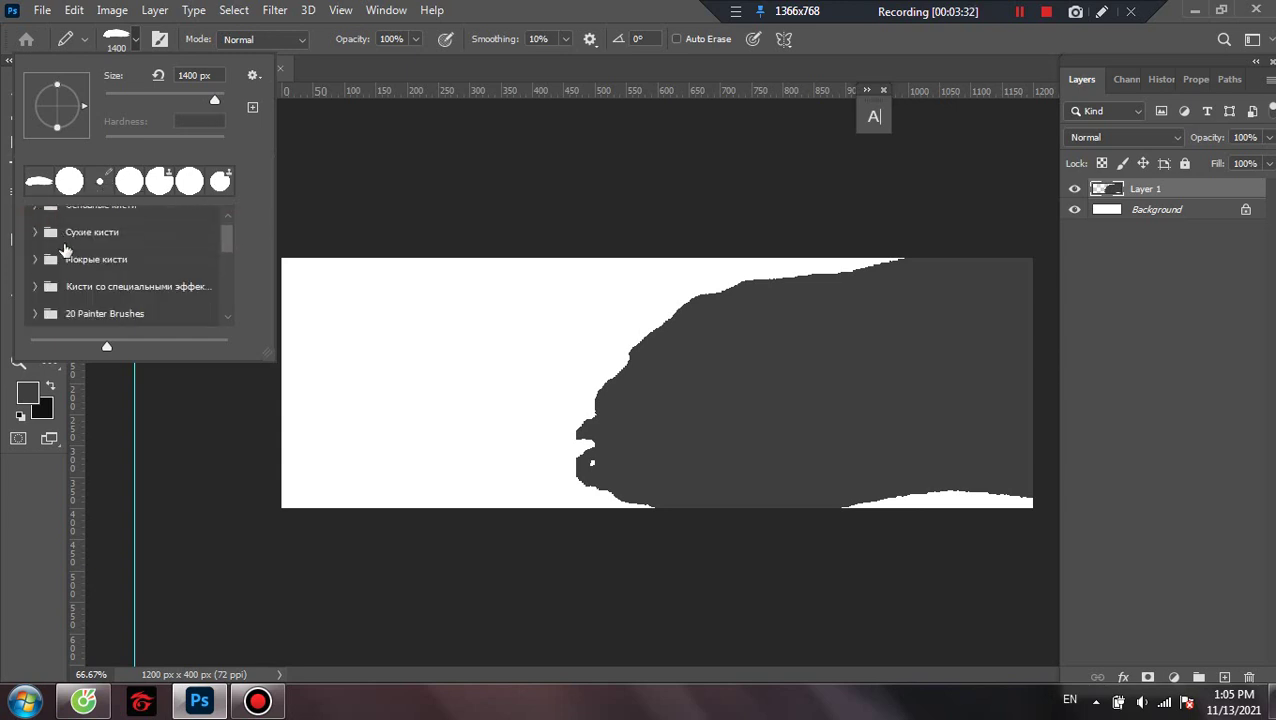
{"action": "left_click", "coordinate": [37, 262]}
{"action": "left_click", "coordinate": [37, 262]}
{"action": "scroll", "coordinate": [43, 270], "scroll_direction": "down", "scroll_amount": 3}
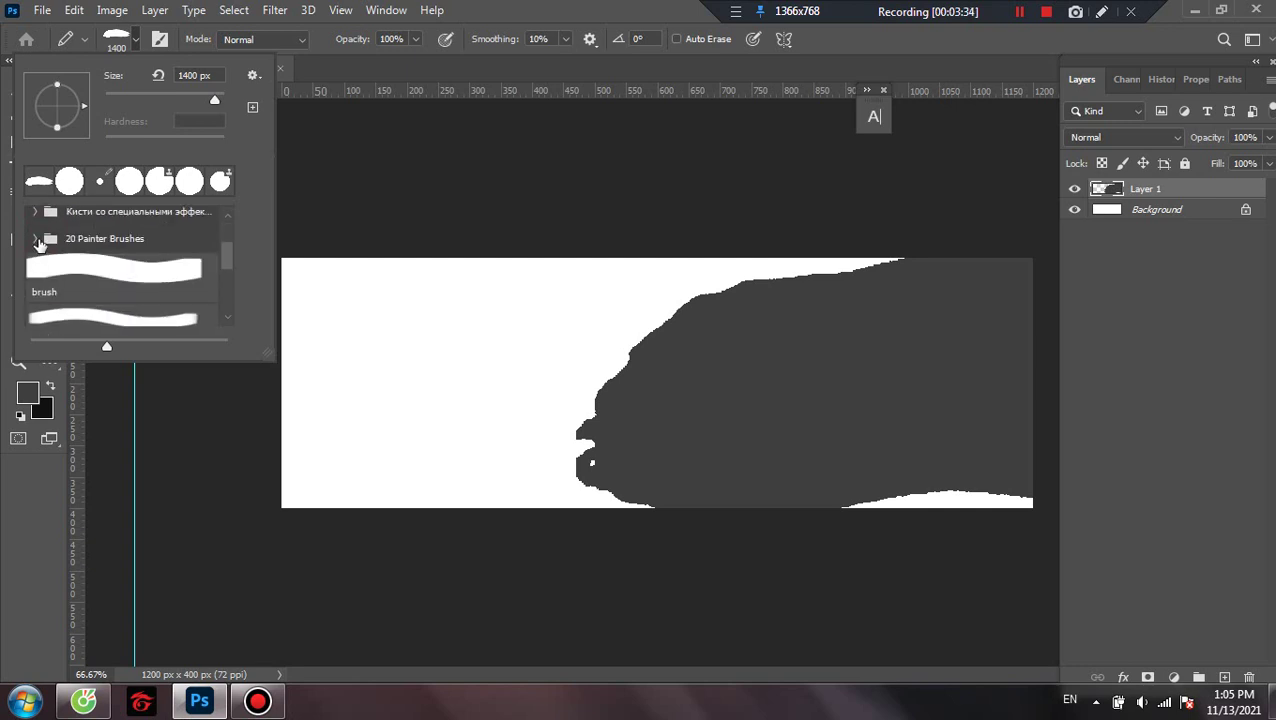
{"action": "left_click", "coordinate": [37, 243]}
{"action": "left_click", "coordinate": [38, 241]}
{"action": "scroll", "coordinate": [60, 280], "scroll_direction": "down", "scroll_amount": 3}
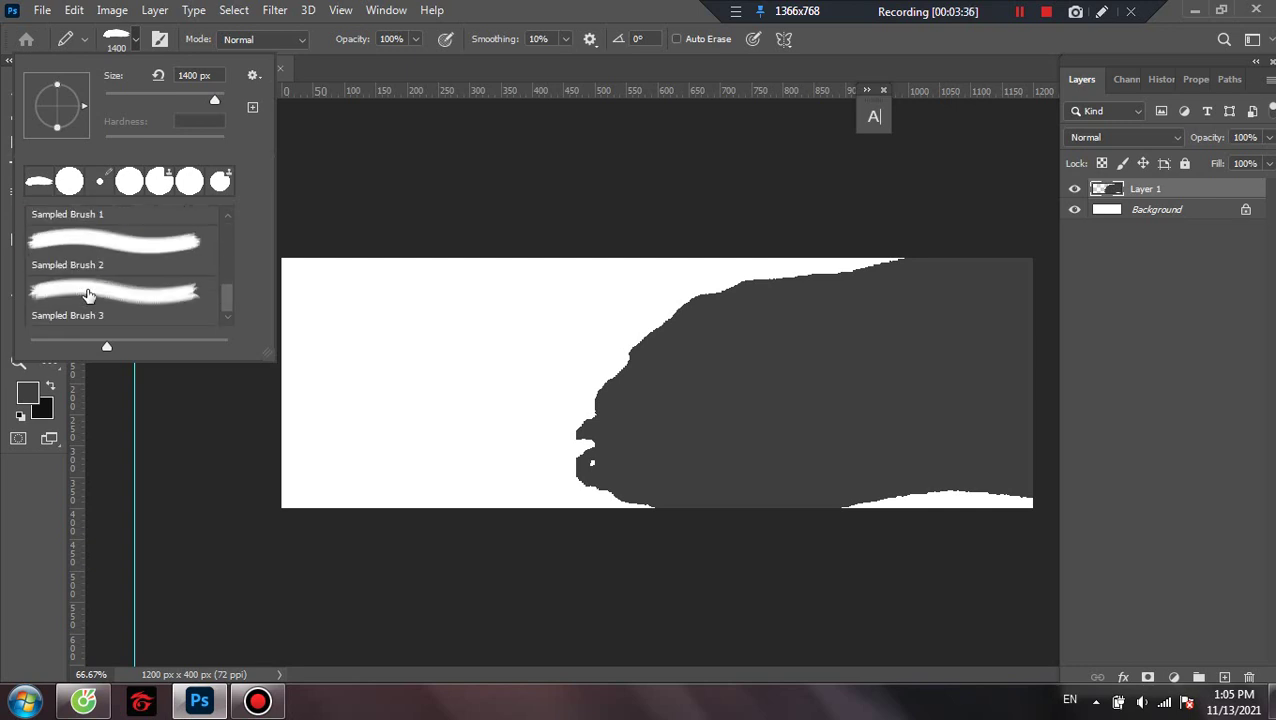
Try stamping Sampled Brush 3 over the left part of the banner, and undo the stamp.
{"action": "left_click", "coordinate": [88, 295]}
{"action": "left_click", "coordinate": [419, 342]}
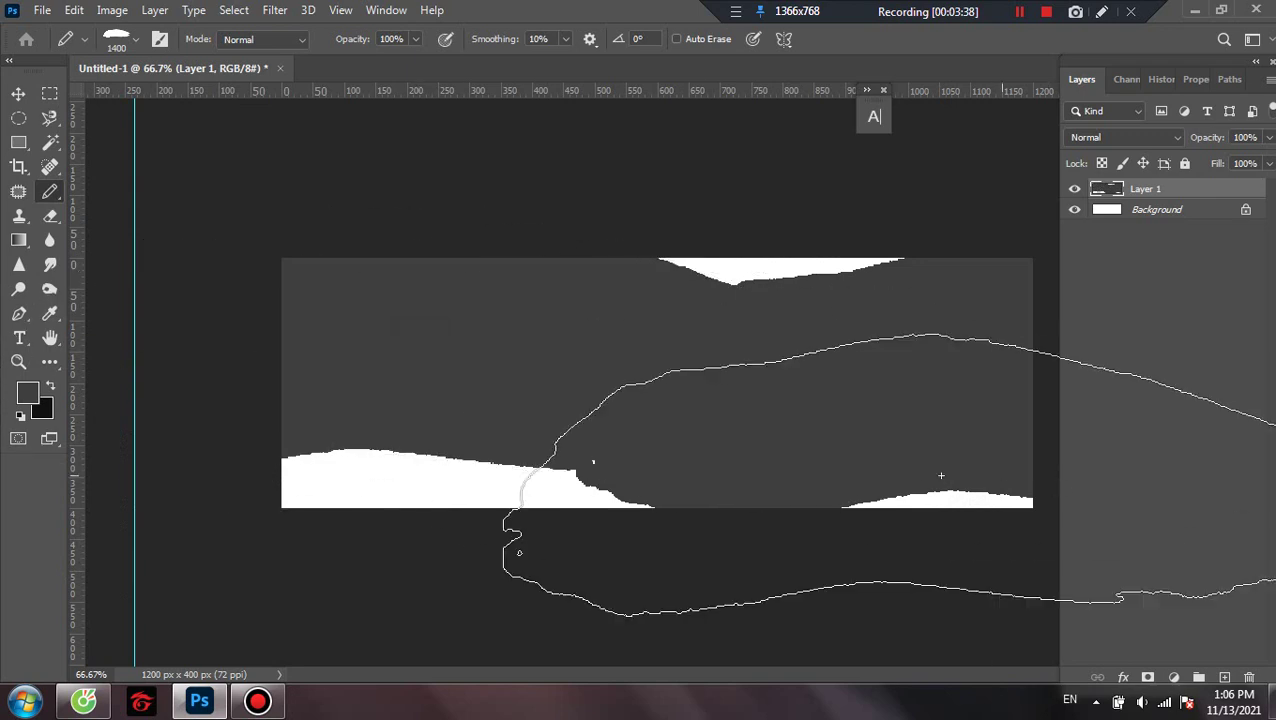
{"action": "key", "text": "ctrl+z"}
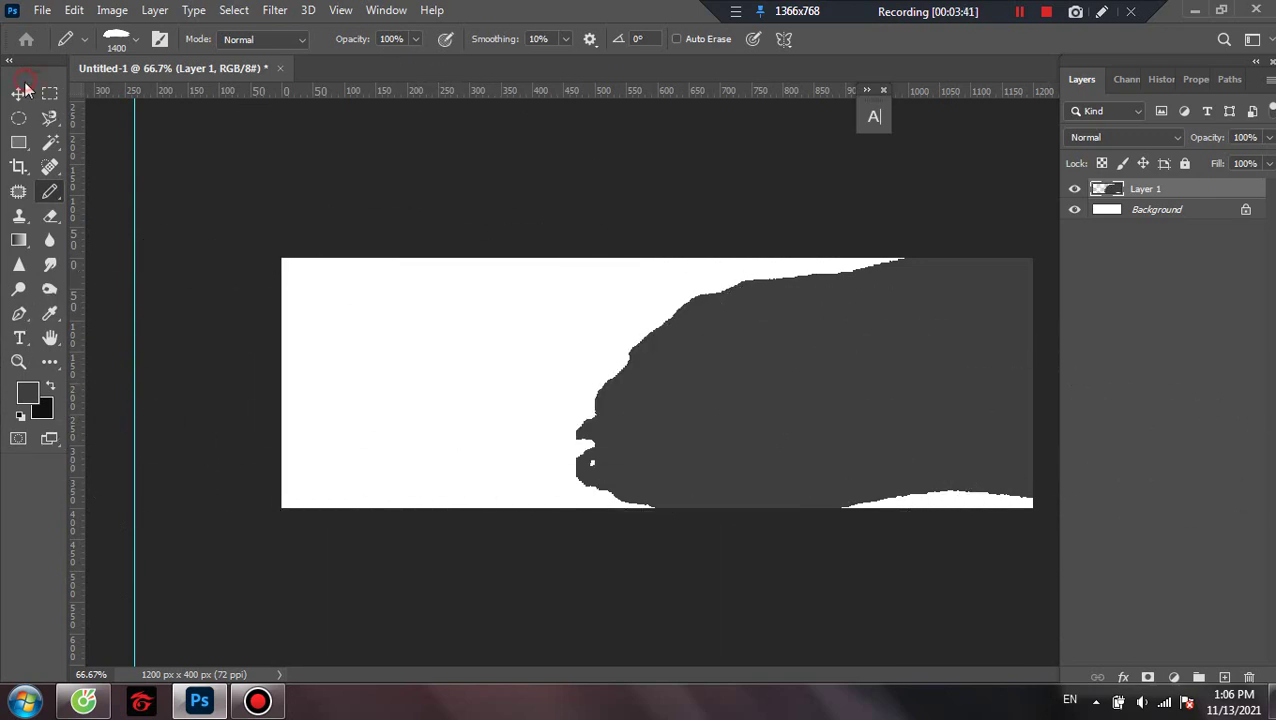
Free-transform the dark brush-stroke shape at 100% scale and place it flush with the banner's right edge.
{"action": "left_click", "coordinate": [19, 92]}
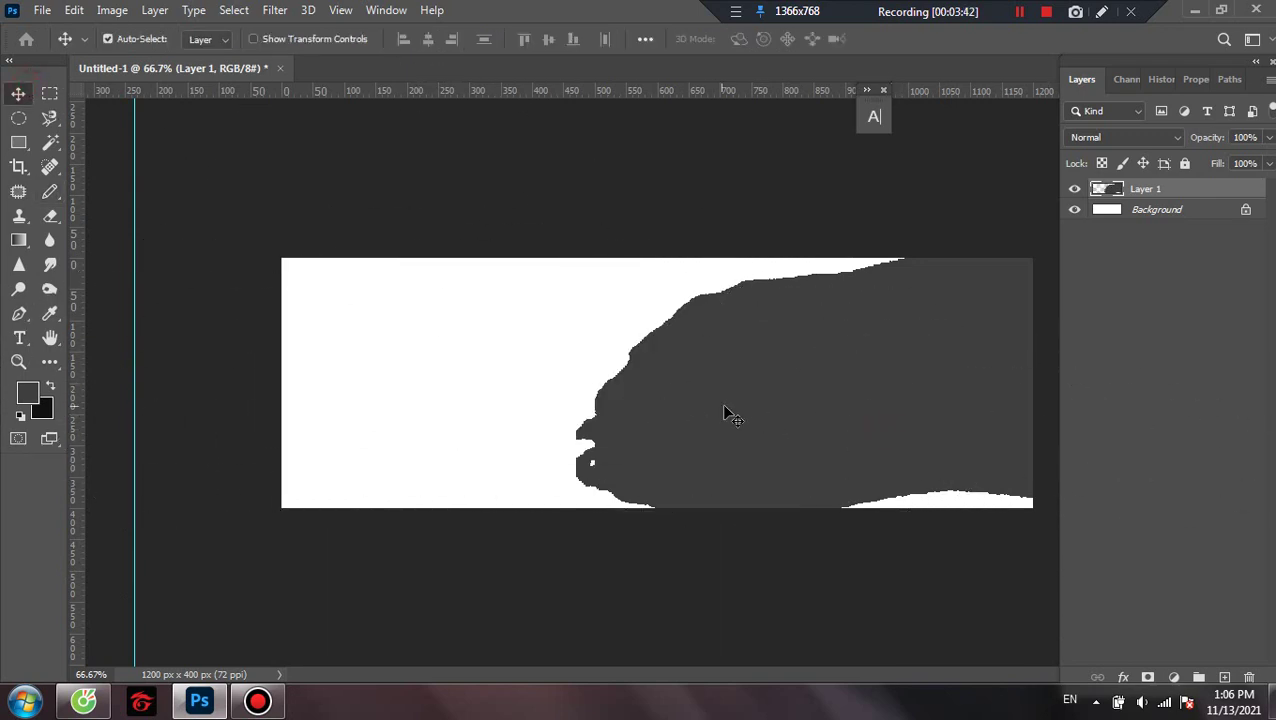
{"action": "left_click_drag", "start_coordinate": [727, 405], "coordinate": [669, 410]}
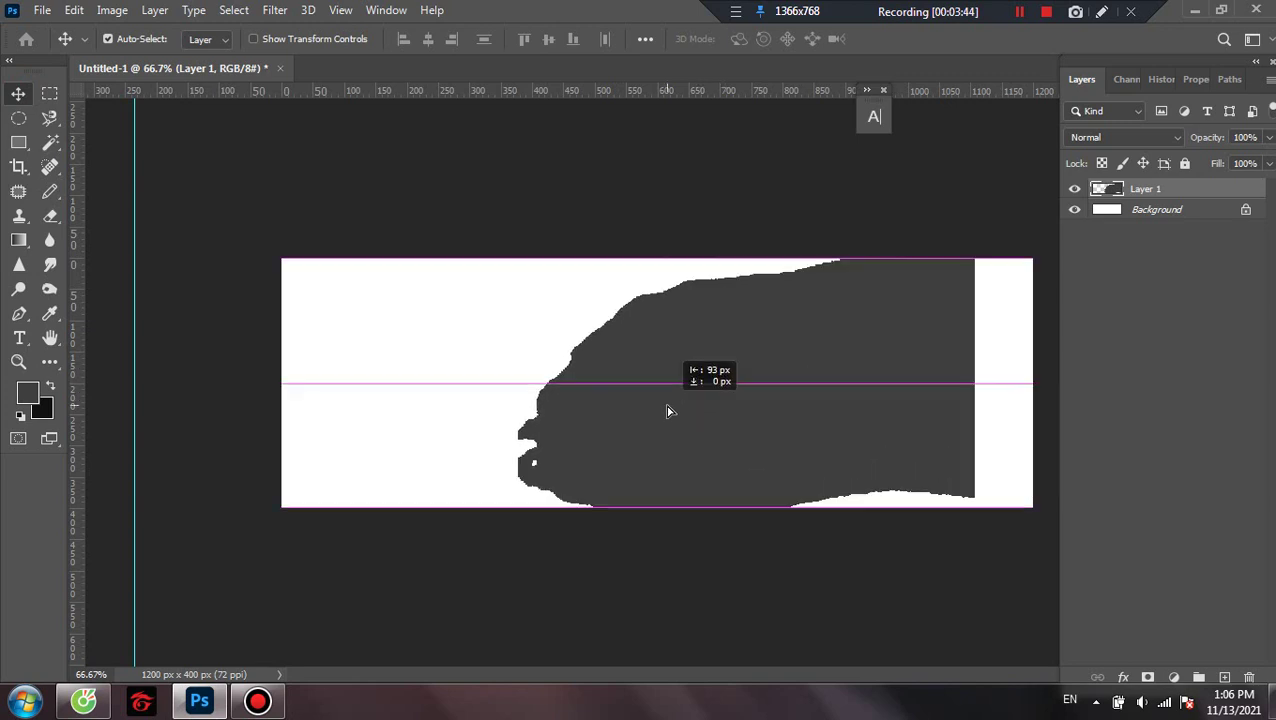
{"action": "key", "text": "ctrl+t"}
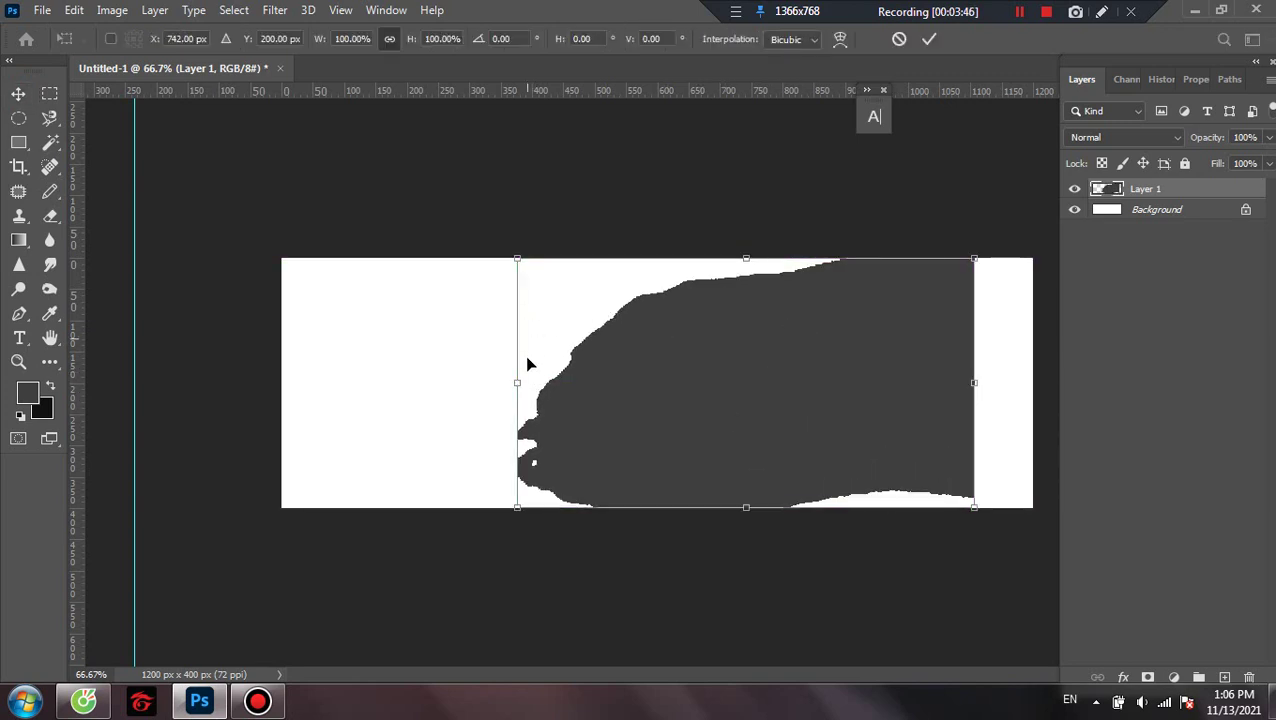
{"action": "mouse_move", "coordinate": [516, 258]}
{"action": "left_mouse_down"}
{"action": "mouse_move", "coordinate": [500, 249]}
{"action": "mouse_move", "coordinate": [538, 269]}
{"action": "left_mouse_up"}
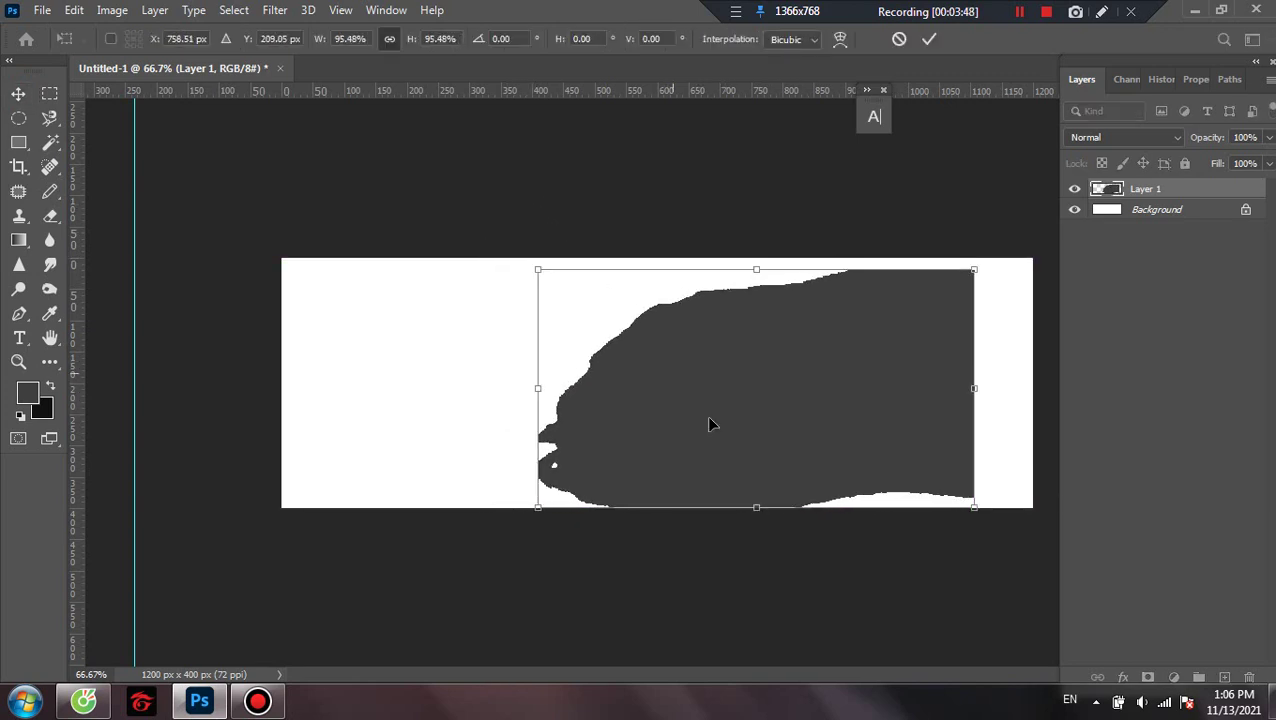
{"action": "left_click_drag", "start_coordinate": [761, 273], "coordinate": [755, 260]}
{"action": "left_click_drag", "start_coordinate": [783, 379], "coordinate": [831, 384]}
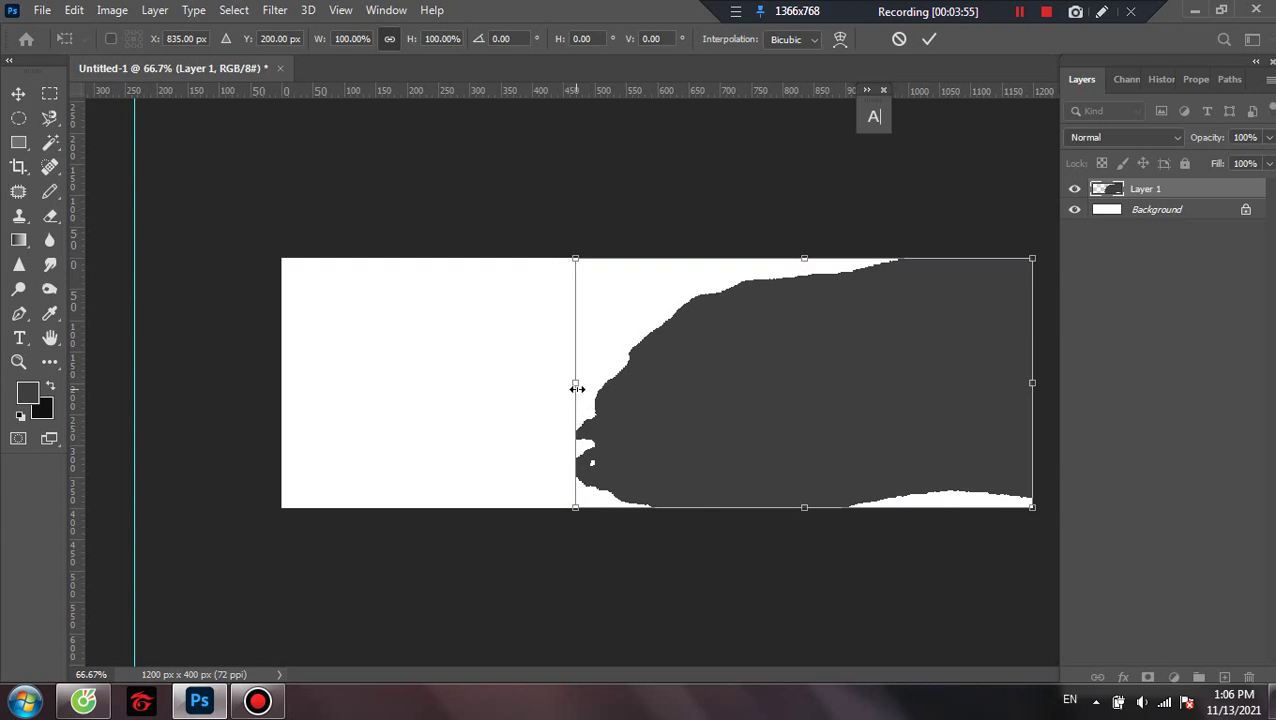
Stretch the dark shape to about 103.88% width at 100% height, running slightly past the banner's right edge, and apply the transform.
{"action": "left_click_drag", "start_coordinate": [577, 389], "coordinate": [593, 383]}
{"action": "left_click_drag", "start_coordinate": [893, 433], "coordinate": [890, 427]}
{"action": "left_click_drag", "start_coordinate": [815, 498], "coordinate": [823, 532]}
{"action": "left_click_drag", "start_coordinate": [823, 424], "coordinate": [816, 357]}
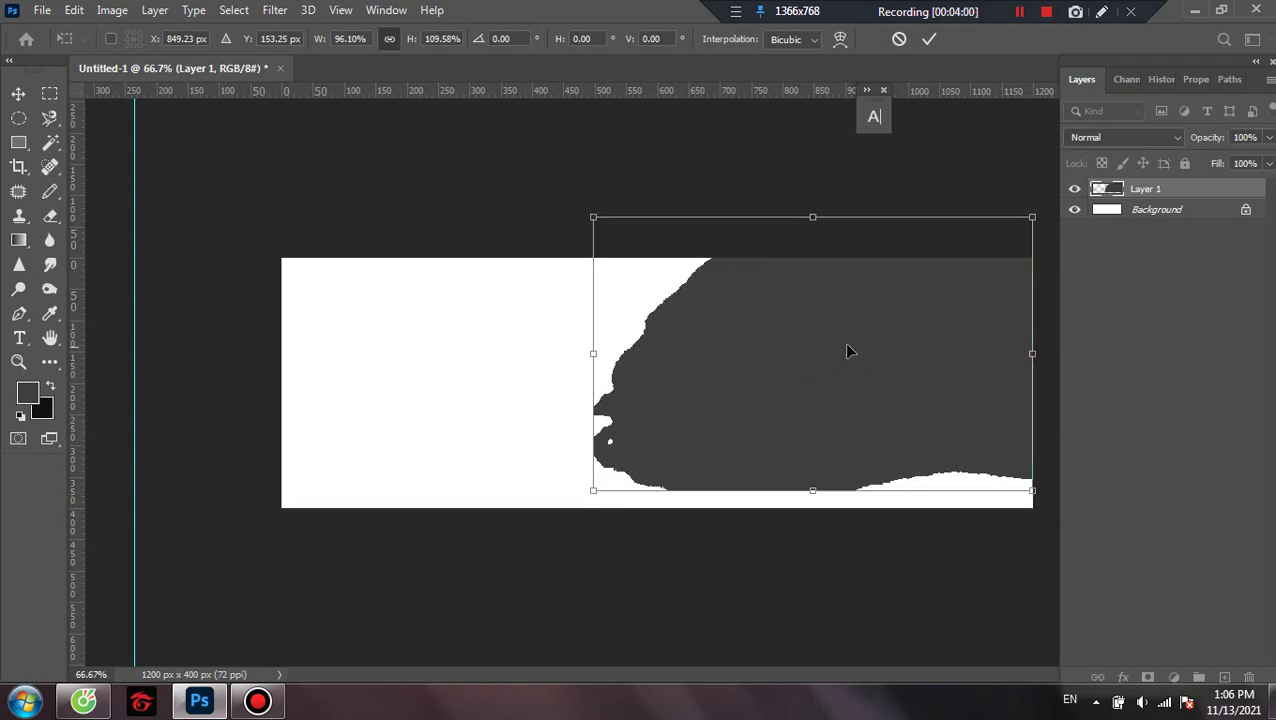
{"action": "left_click_drag", "start_coordinate": [596, 218], "coordinate": [594, 262]}
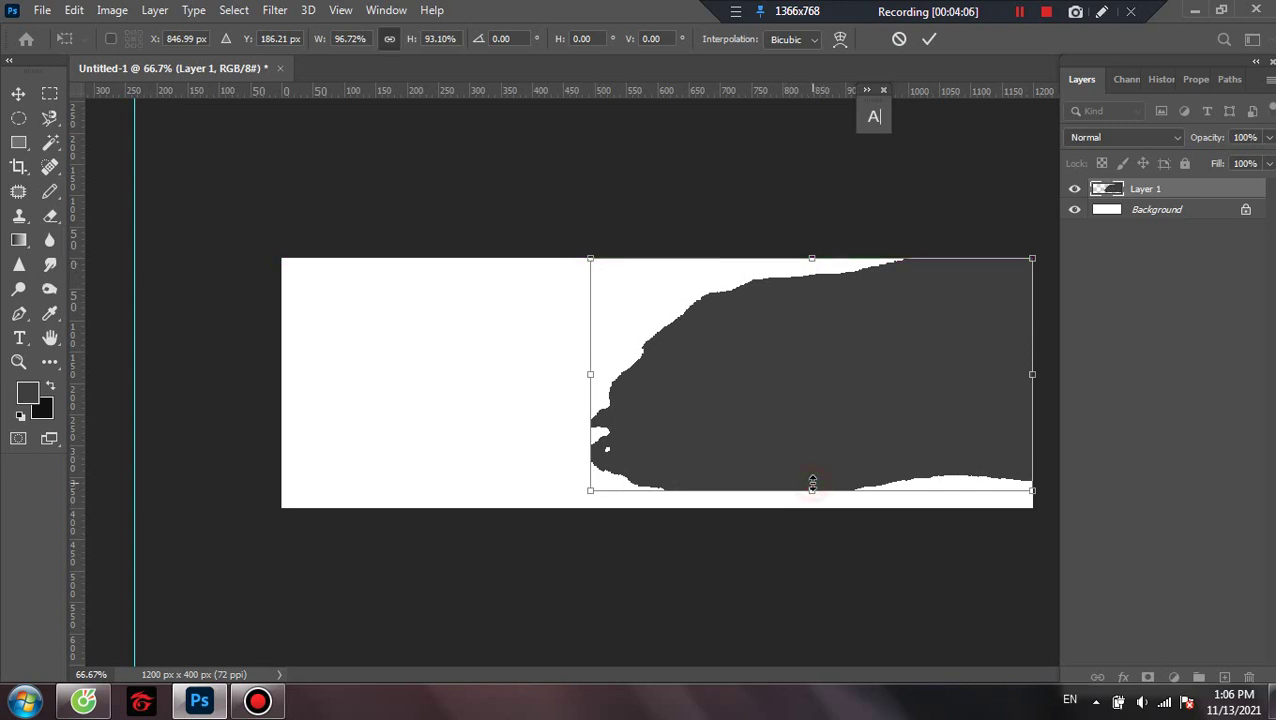
{"action": "left_click_drag", "start_coordinate": [812, 484], "coordinate": [812, 500]}
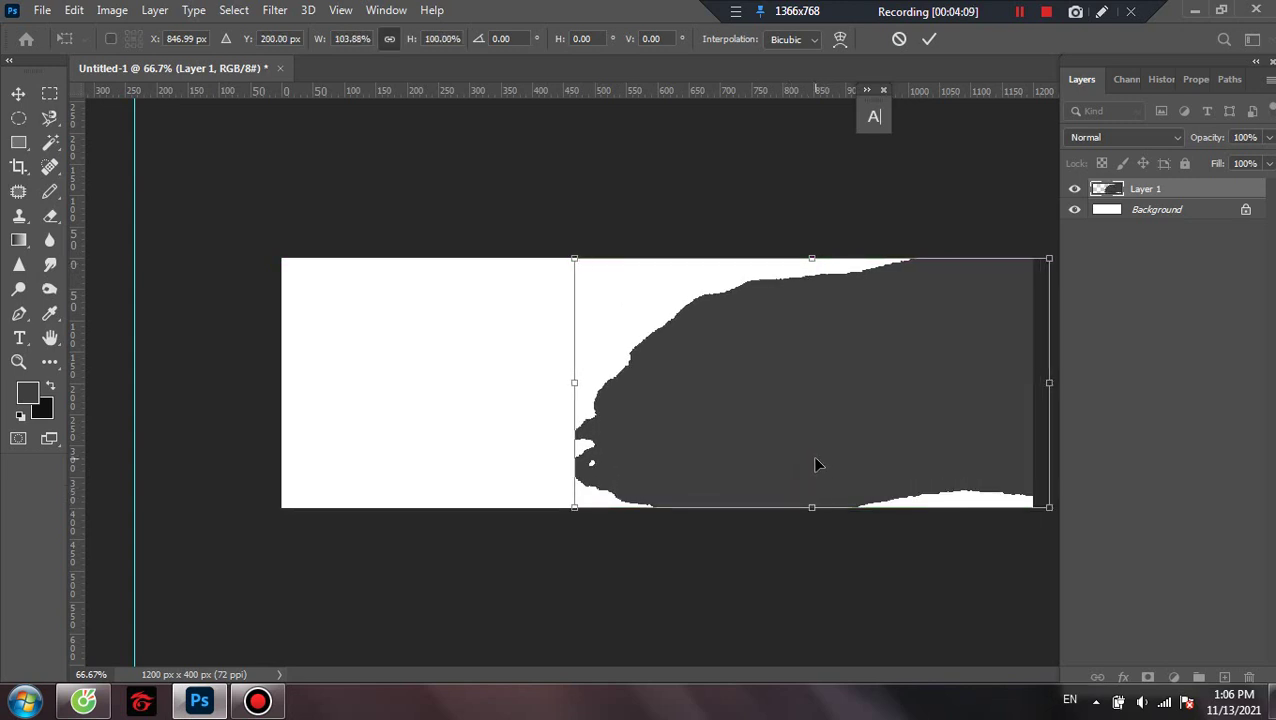
{"action": "key", "text": "Return"}
Warp the dark shape so its left end bulges toward the upper-left corner and becomes fuller and steeper, and apply the warp.
{"action": "right_click", "coordinate": [805, 418]}
{"action": "left_click", "coordinate": [790, 400]}
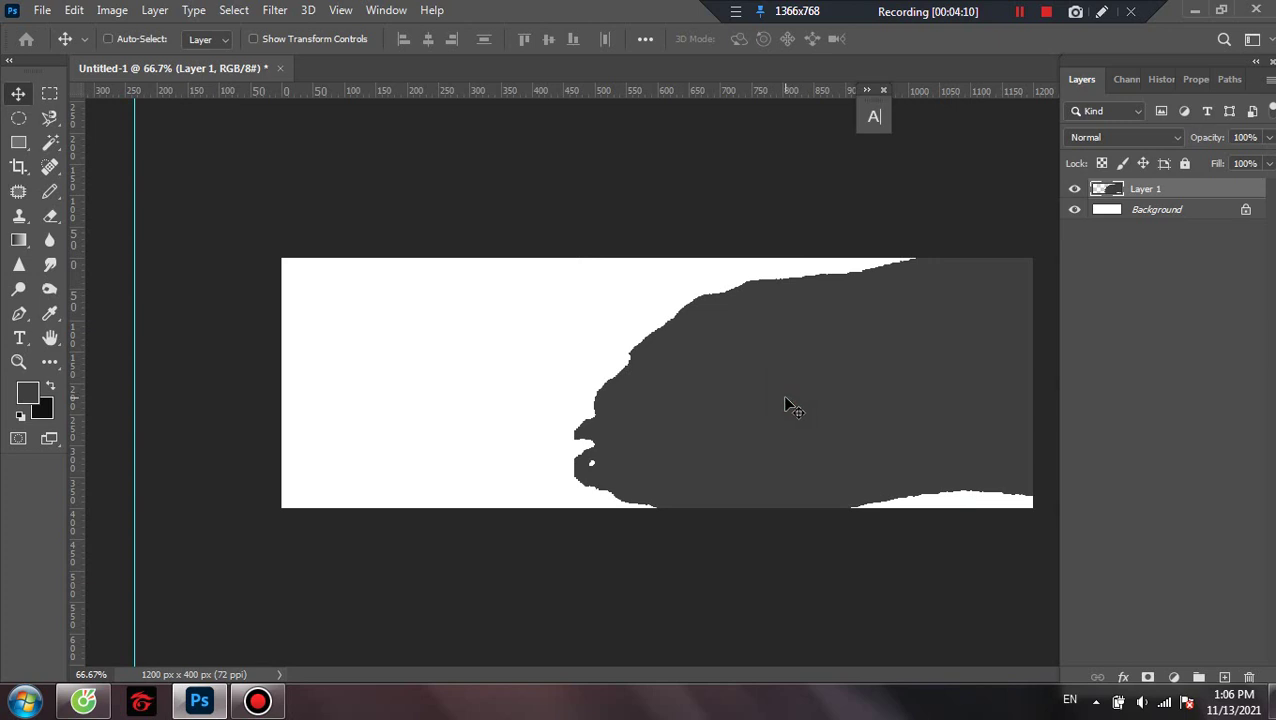
{"action": "key", "text": "ctrl+t"}
{"action": "right_click", "coordinate": [786, 402]}
{"action": "left_click", "coordinate": [838, 178]}
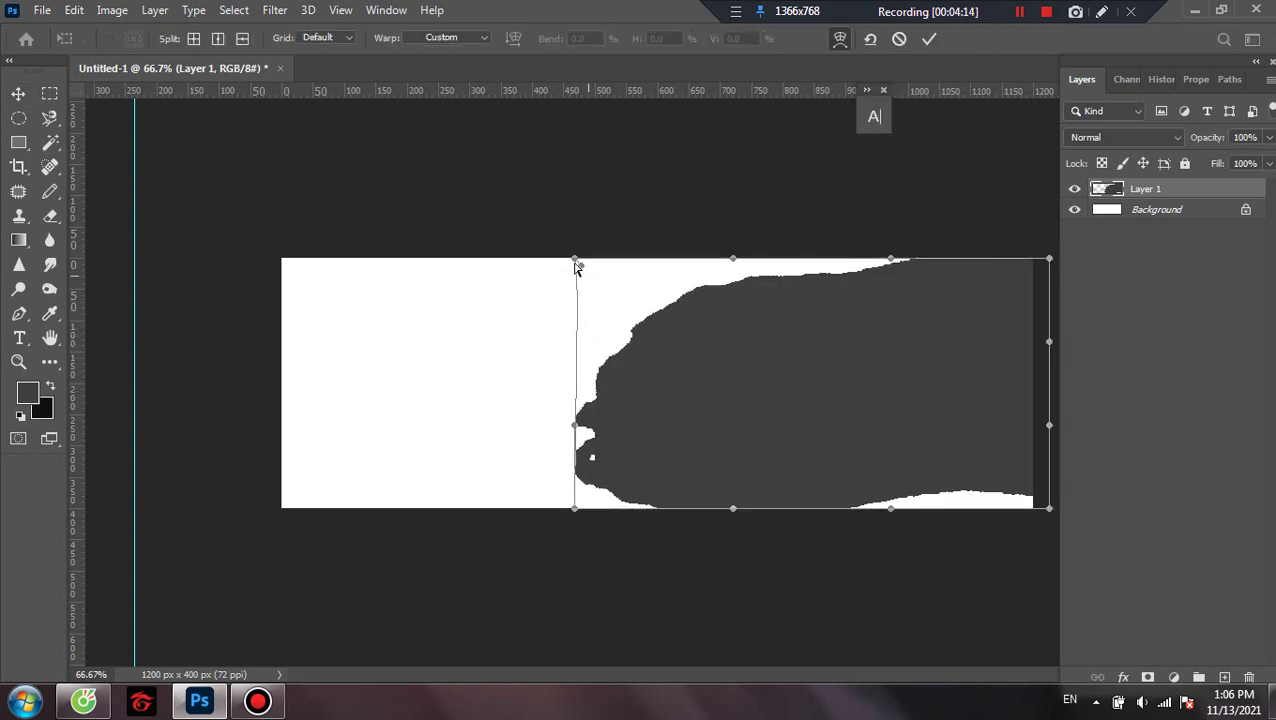
{"action": "left_click_drag", "start_coordinate": [577, 263], "coordinate": [543, 243]}
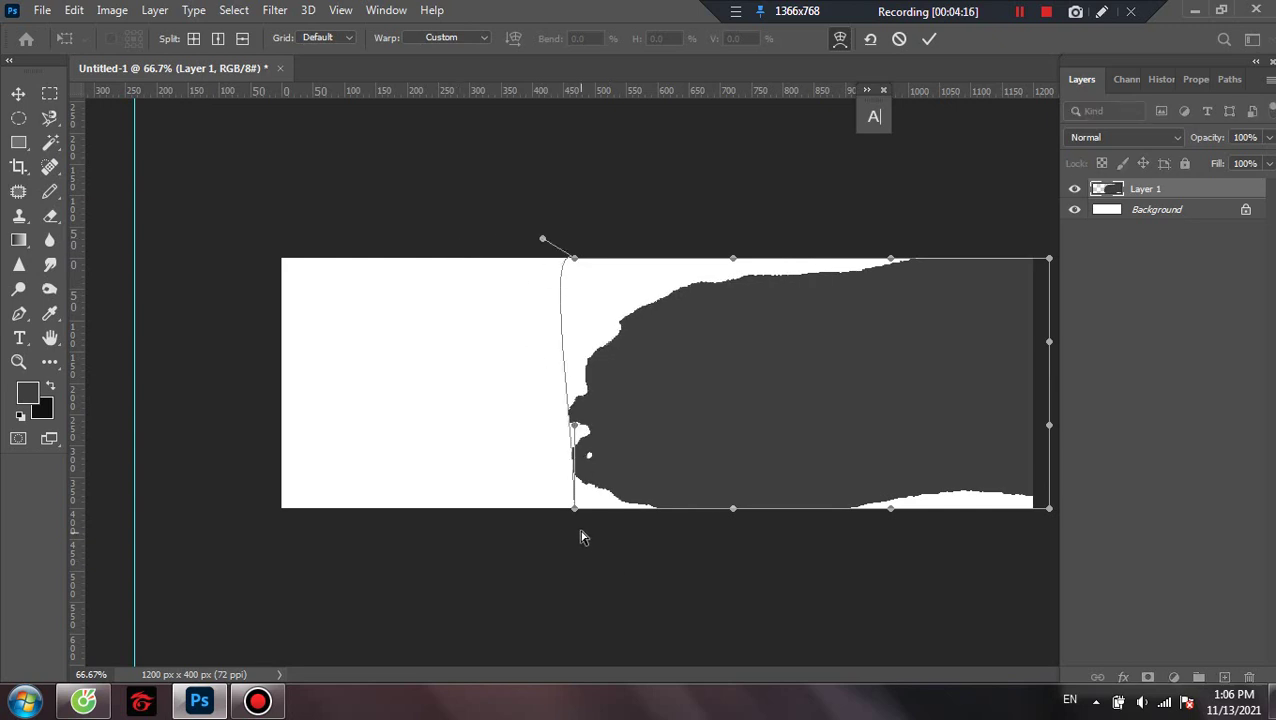
{"action": "left_click_drag", "start_coordinate": [577, 518], "coordinate": [586, 474]}
{"action": "mouse_move", "coordinate": [655, 381]}
{"action": "left_mouse_down"}
{"action": "mouse_move", "coordinate": [601, 421]}
{"action": "mouse_move", "coordinate": [632, 379]}
{"action": "mouse_move", "coordinate": [658, 370]}
{"action": "mouse_move", "coordinate": [648, 381]}
{"action": "left_mouse_up"}
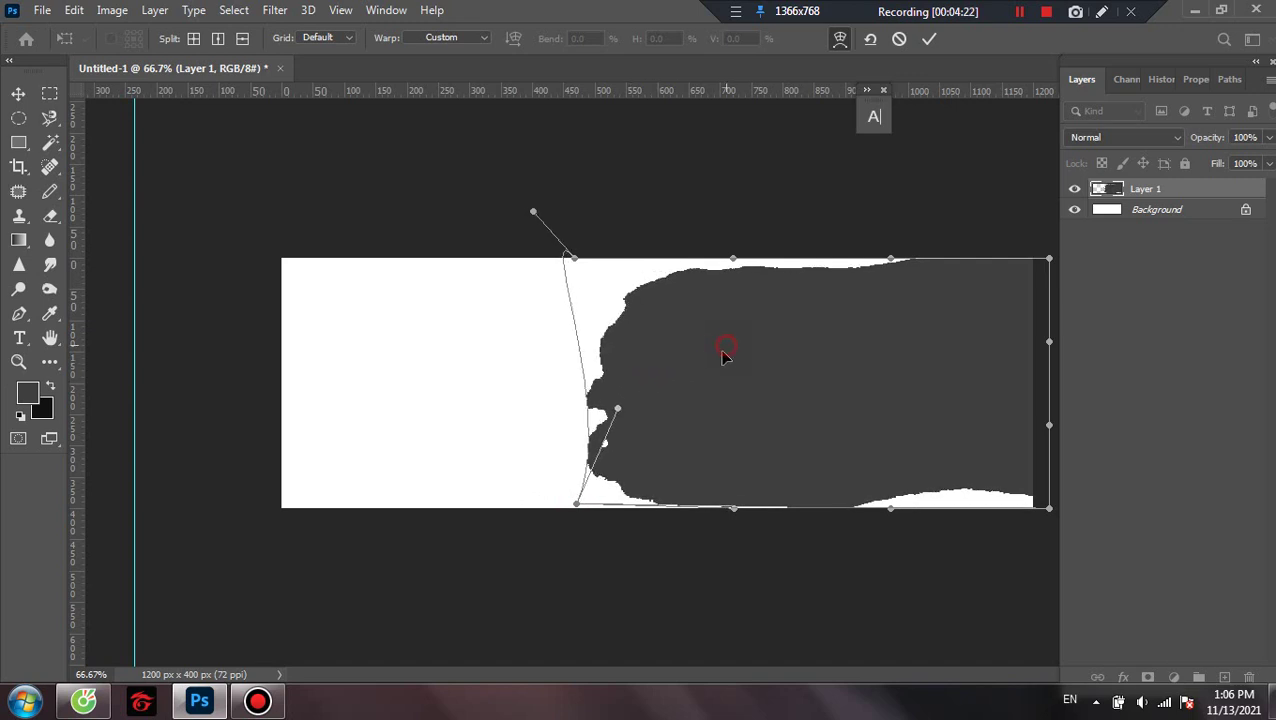
{"action": "mouse_move", "coordinate": [725, 355]}
{"action": "left_mouse_down"}
{"action": "mouse_move", "coordinate": [689, 347]}
{"action": "mouse_move", "coordinate": [700, 352]}
{"action": "left_mouse_up"}
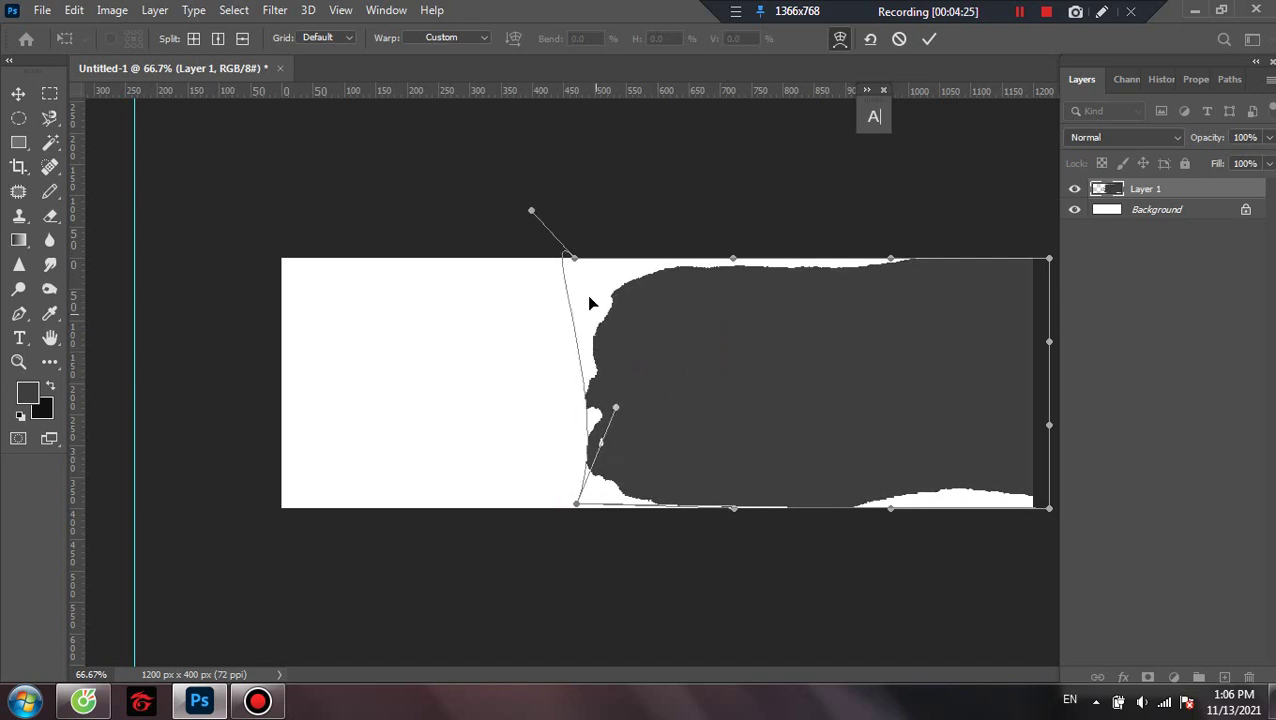
{"action": "mouse_move", "coordinate": [532, 213]}
{"action": "left_mouse_down"}
{"action": "mouse_move", "coordinate": [640, 232]}
{"action": "mouse_move", "coordinate": [478, 246]}
{"action": "mouse_move", "coordinate": [535, 285]}
{"action": "mouse_move", "coordinate": [525, 231]}
{"action": "left_mouse_up"}
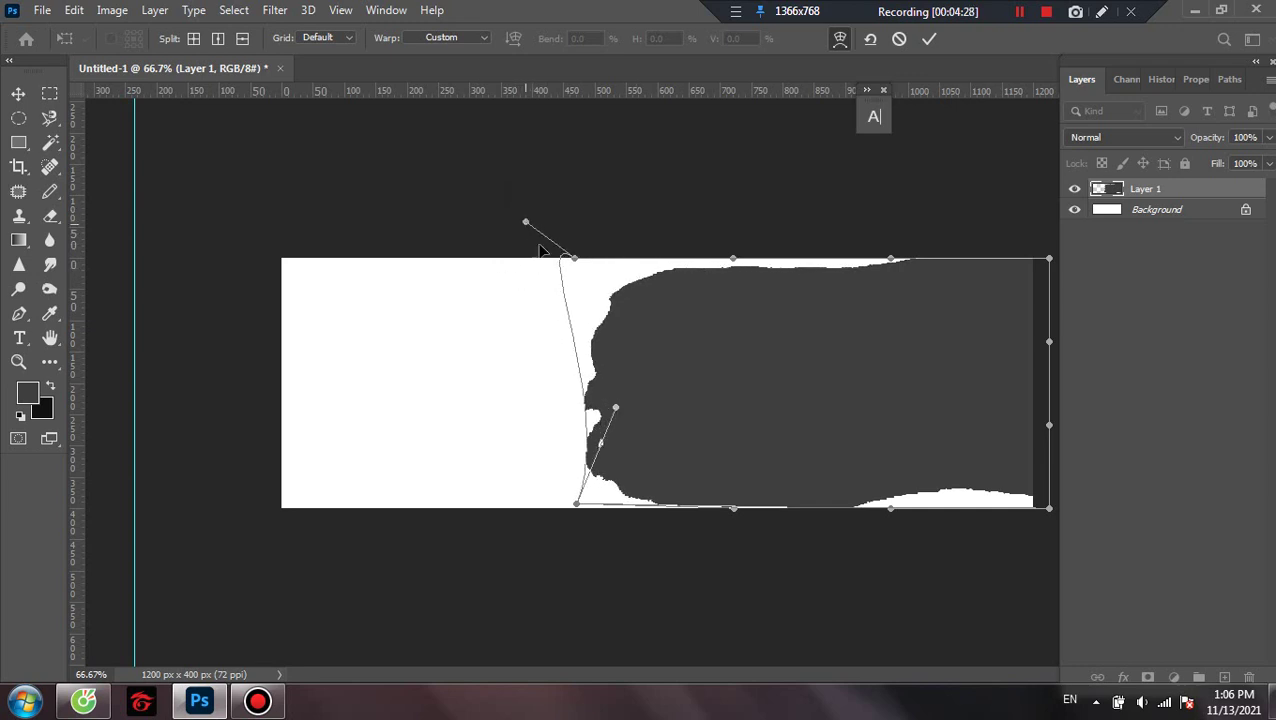
{"action": "key", "text": "Return"}
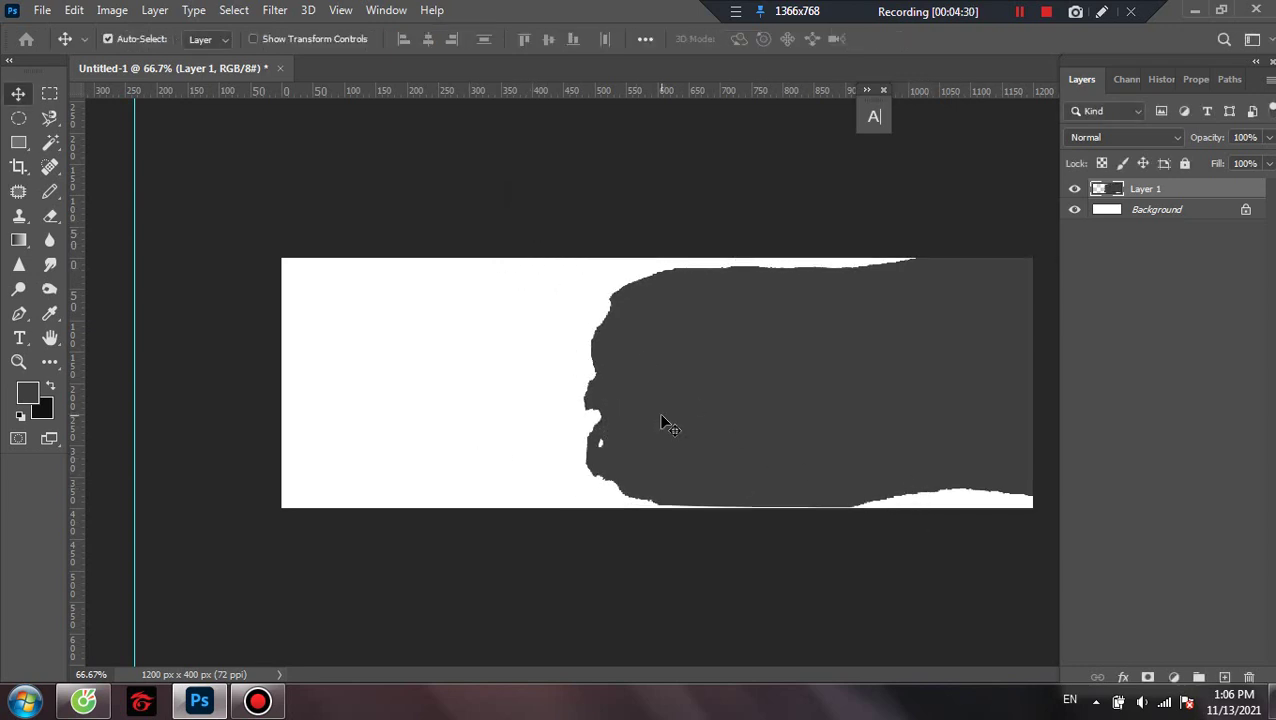
Place the a1 photo as an embedded object, scaled to about 77.10% and aligned to the banner's right edge over the dark shape.
{"action": "left_click", "coordinate": [42, 10]}
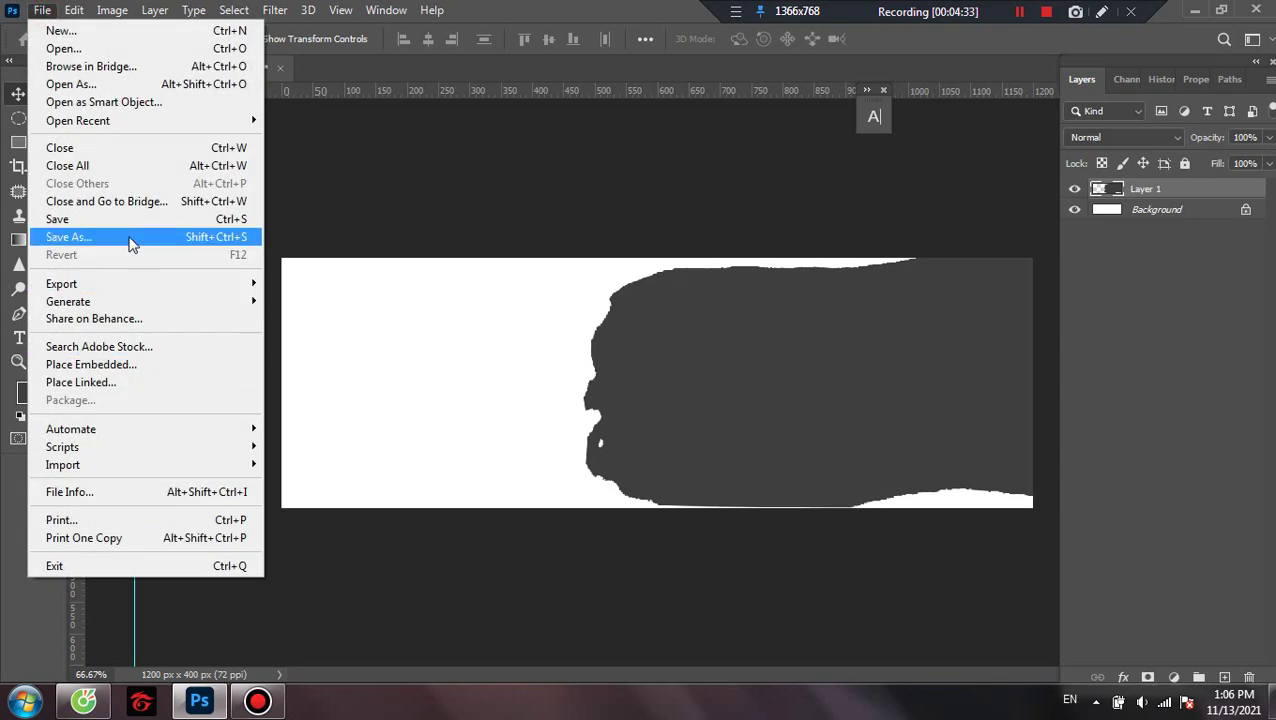
{"action": "left_click", "coordinate": [146, 366]}
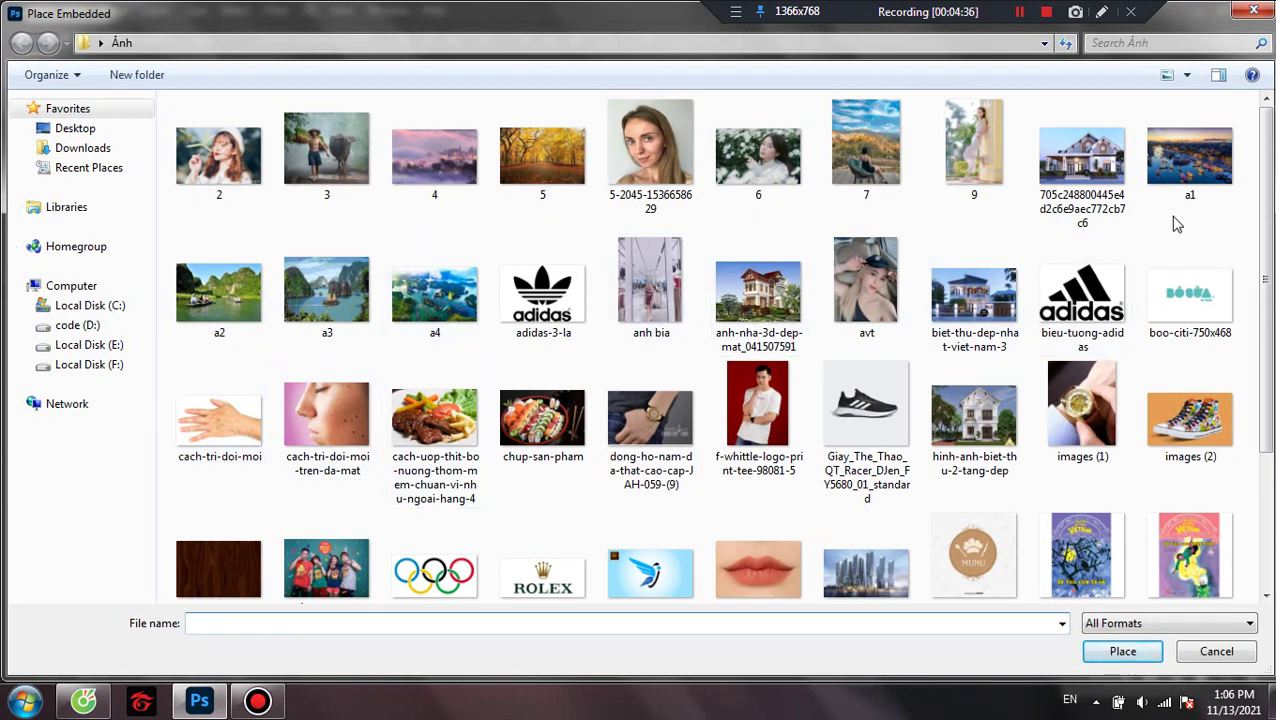
{"action": "left_click", "coordinate": [1190, 158]}
{"action": "left_click", "coordinate": [1130, 651]}
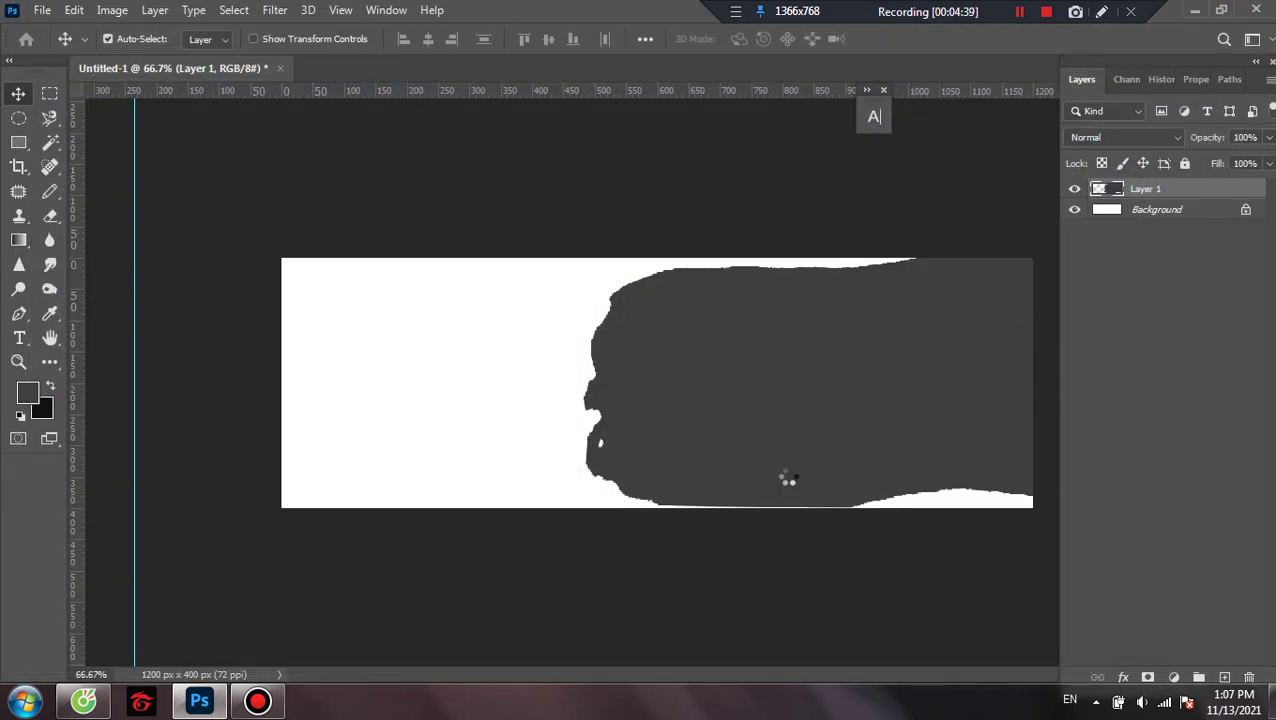
{"action": "left_click_drag", "start_coordinate": [624, 386], "coordinate": [812, 380]}
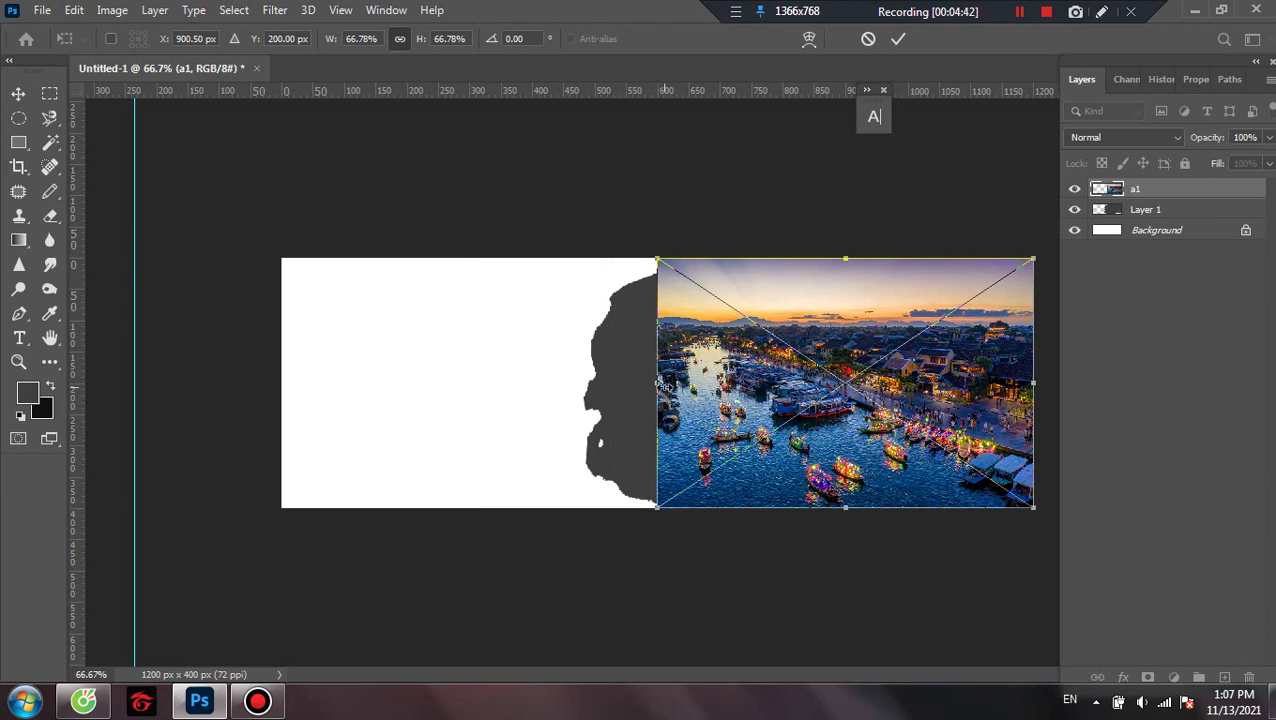
{"action": "left_click_drag", "start_coordinate": [662, 386], "coordinate": [604, 384]}
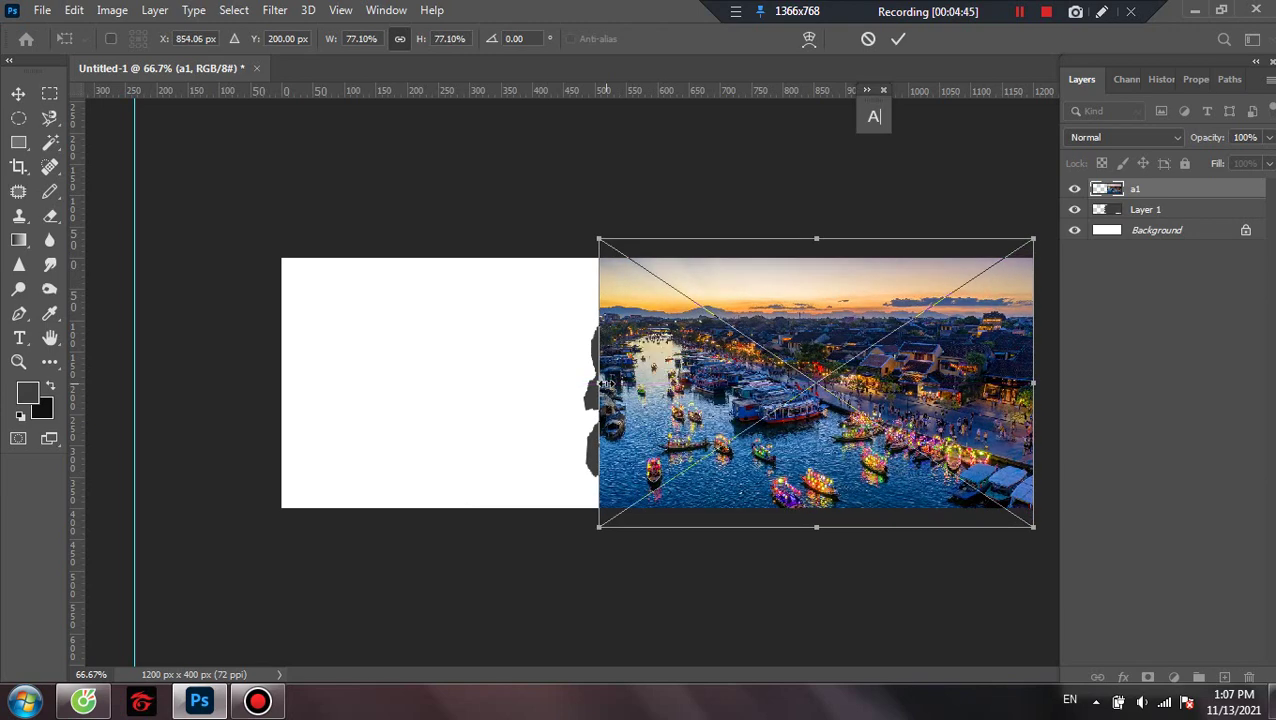
{"action": "key", "text": "Return"}
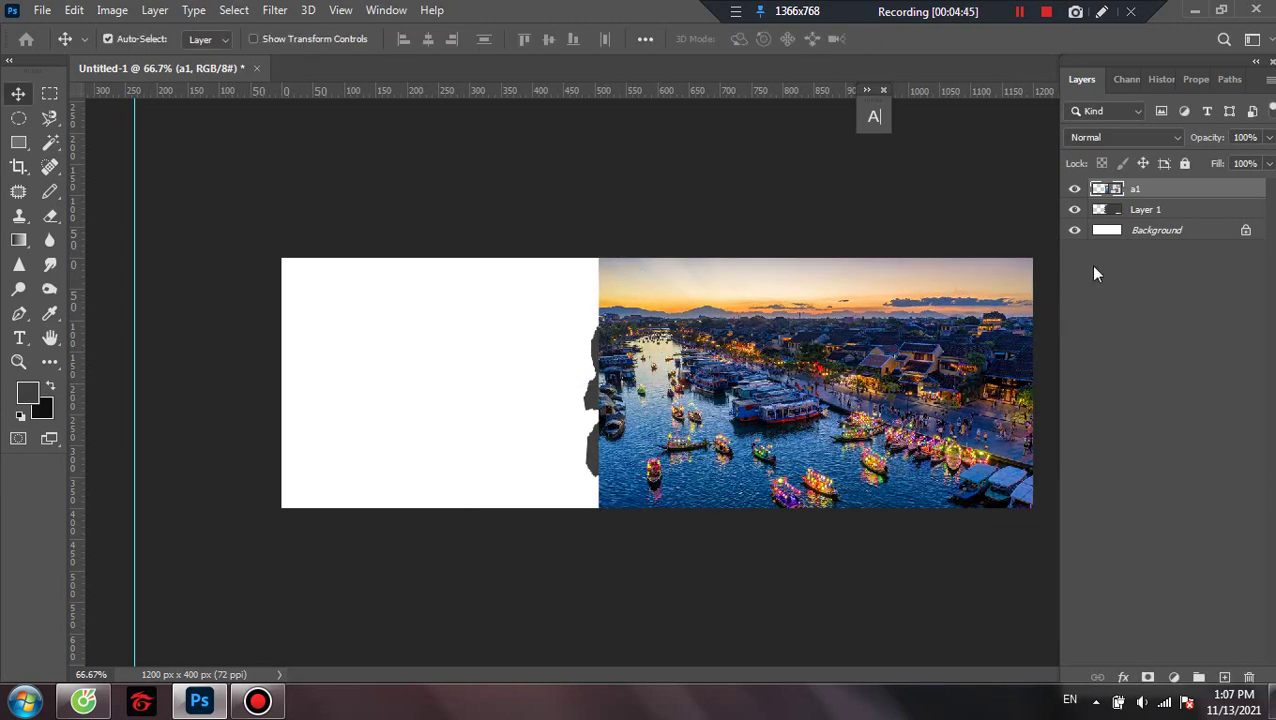
Clip the a1 photo to the Layer 1 shape and enlarge it to about 79.89% so it covers the shape's left edge.
{"action": "right_click", "coordinate": [1160, 195]}
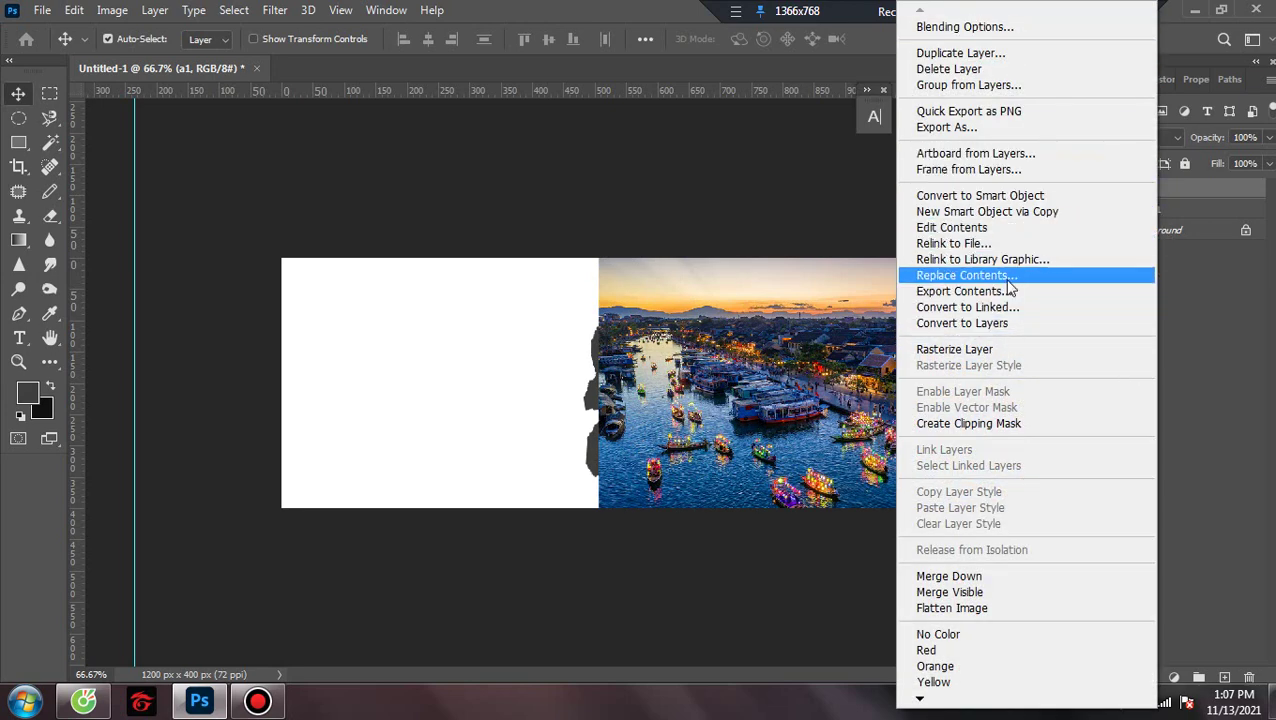
{"action": "left_click", "coordinate": [998, 424]}
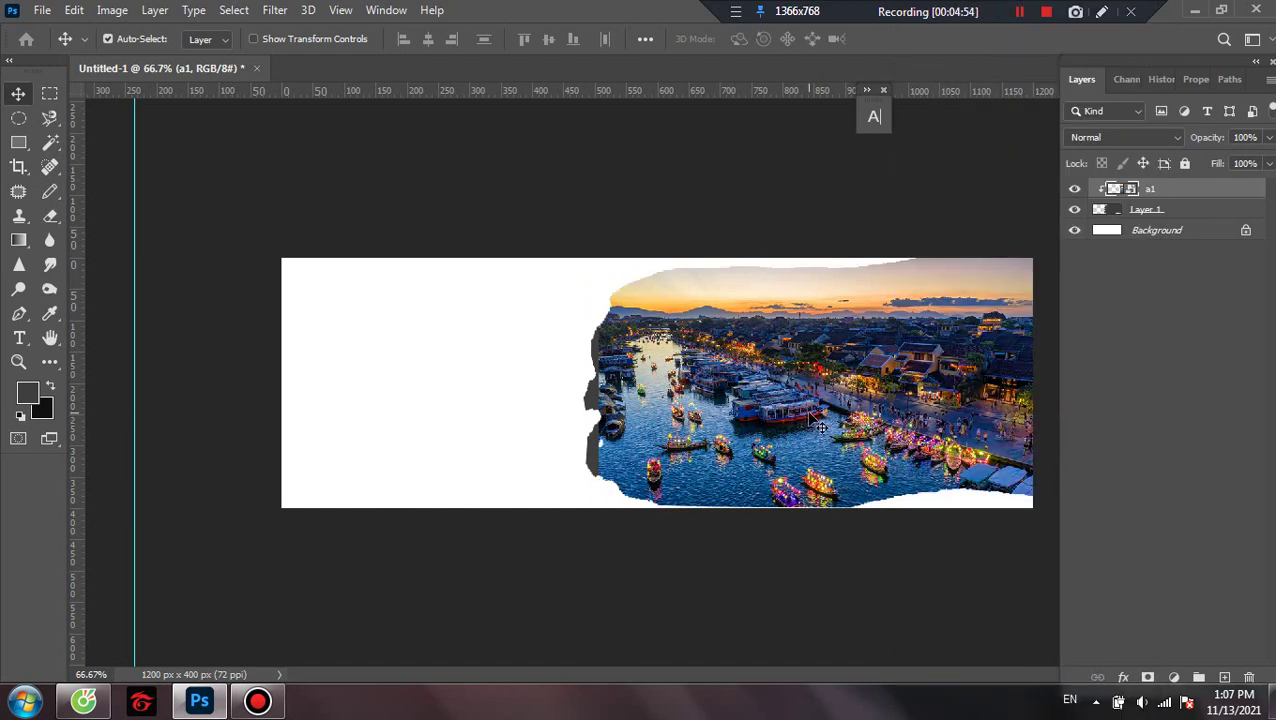
{"action": "key", "text": "ctrl+t"}
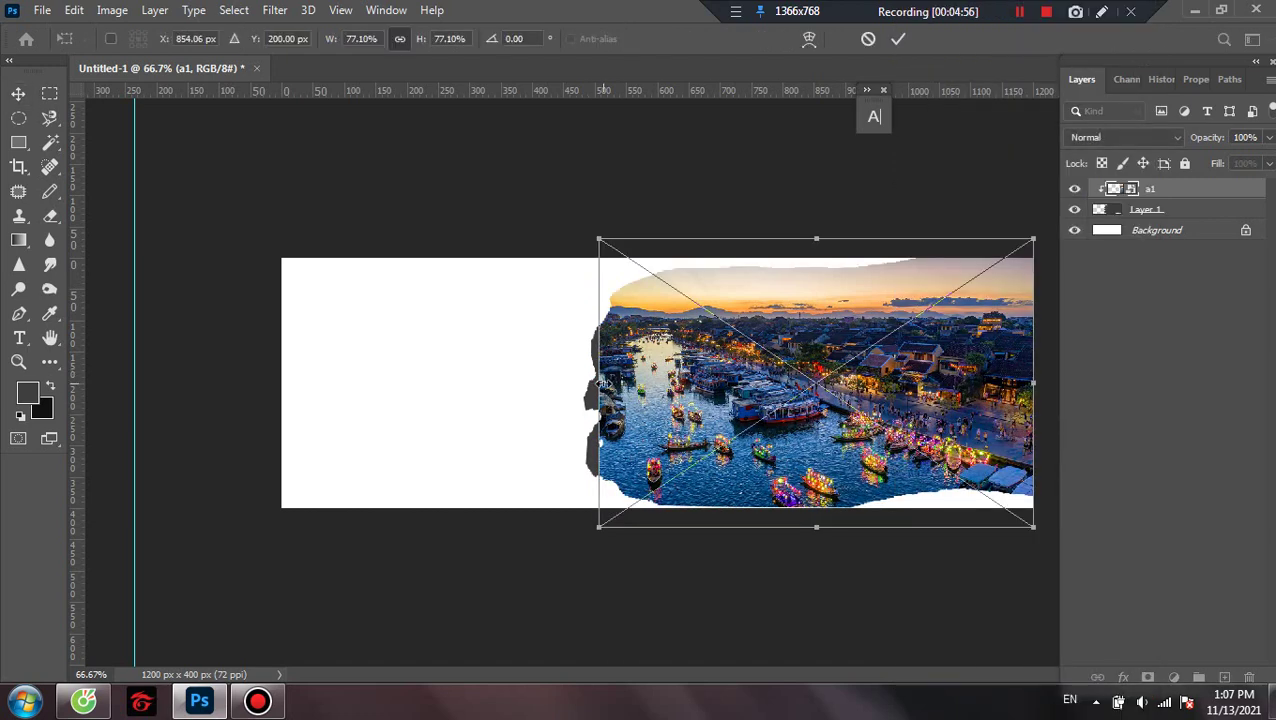
{"action": "left_click_drag", "start_coordinate": [600, 382], "coordinate": [582, 382]}
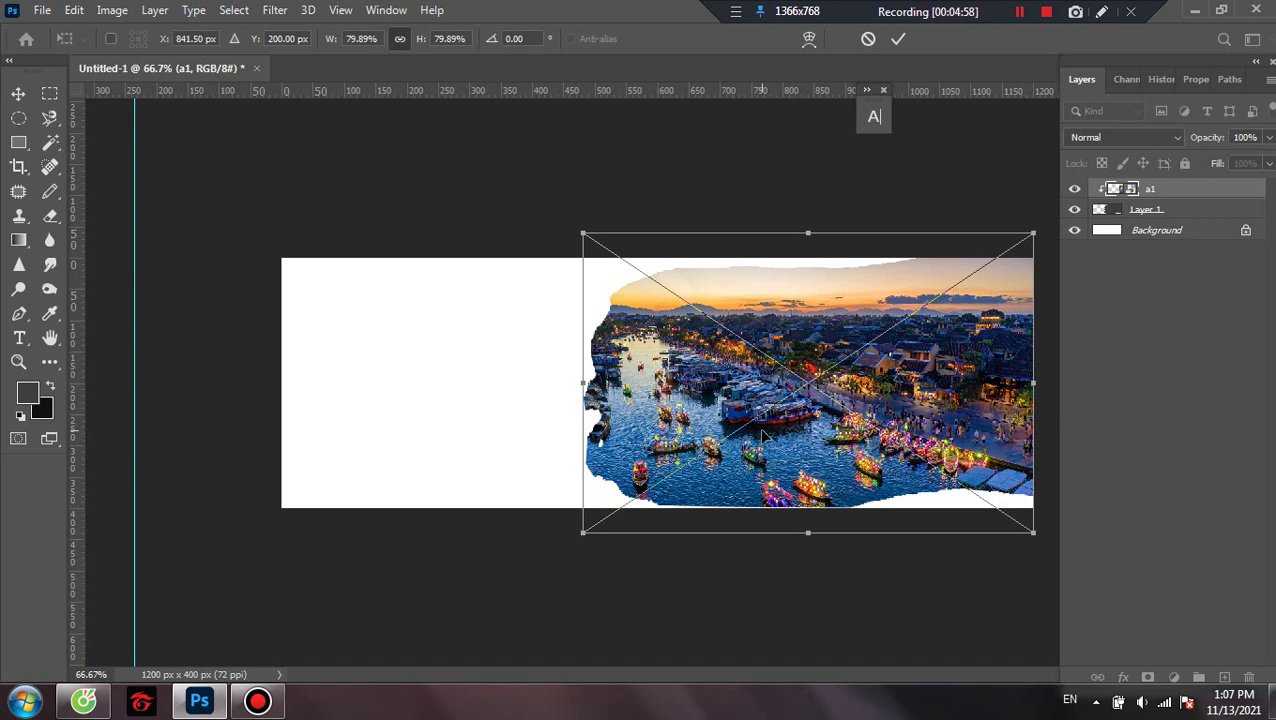
{"action": "key", "text": "Return"}
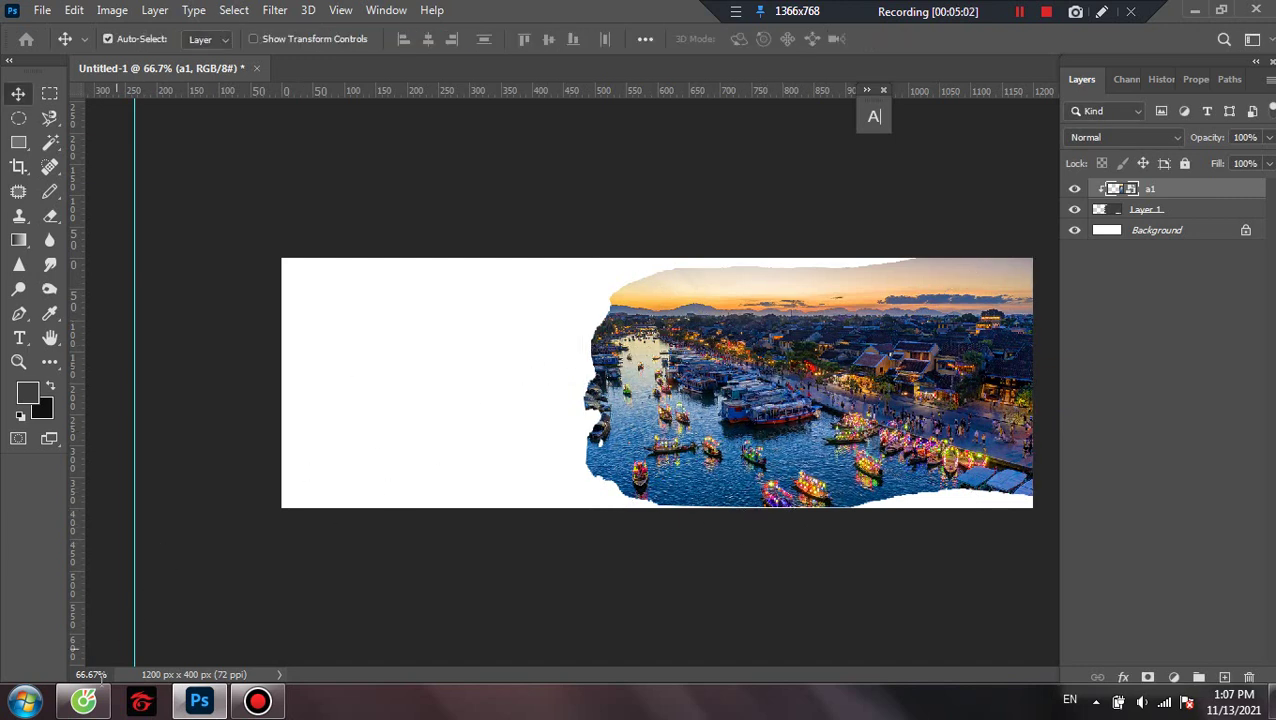
Switch to the Cốc Cốc browser and run an image search for "background du lich đẹp" in the new tab.
{"action": "left_click", "coordinate": [84, 700]}
{"action": "left_click", "coordinate": [345, 12]}
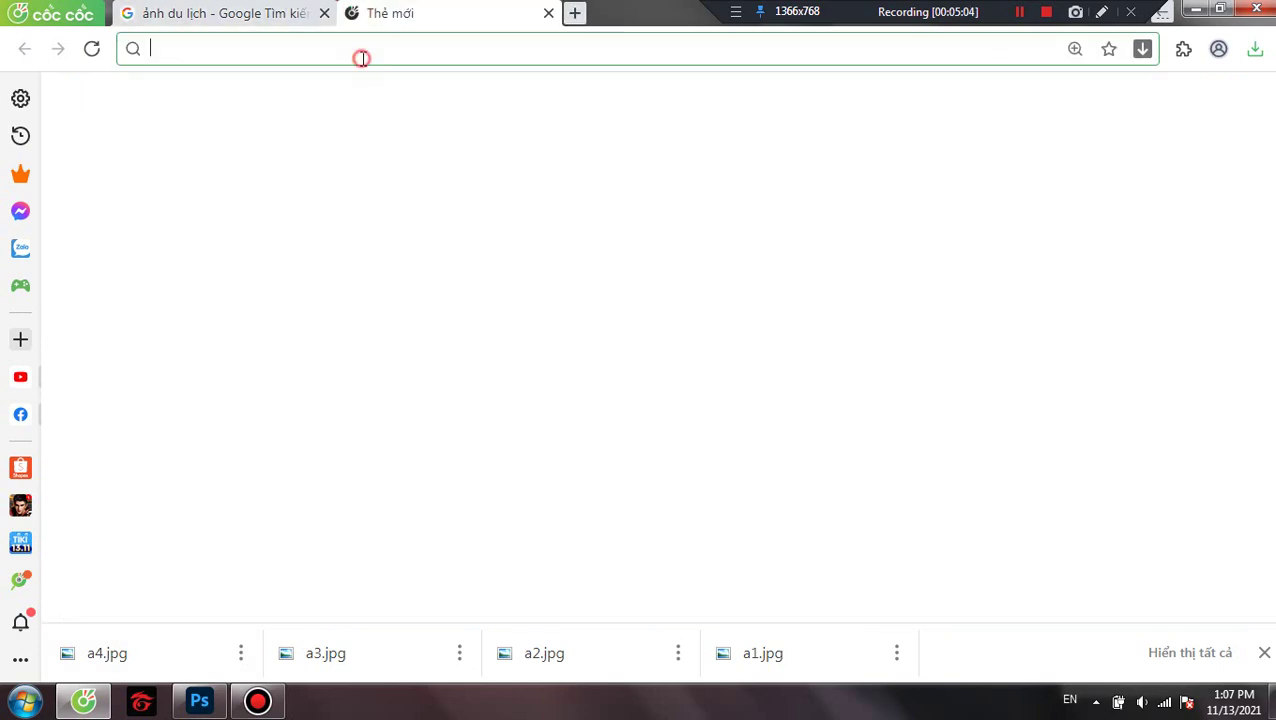
{"action": "type", "text": "bac"}
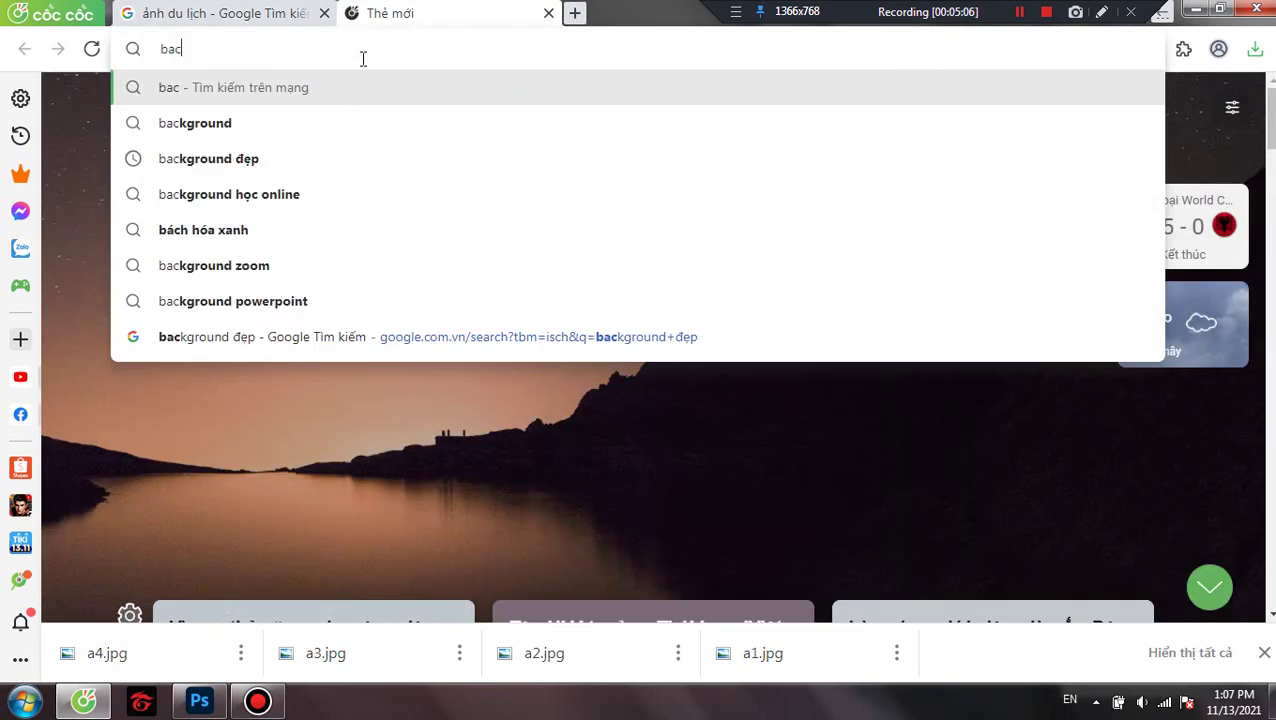
{"action": "type", "text": "k"}
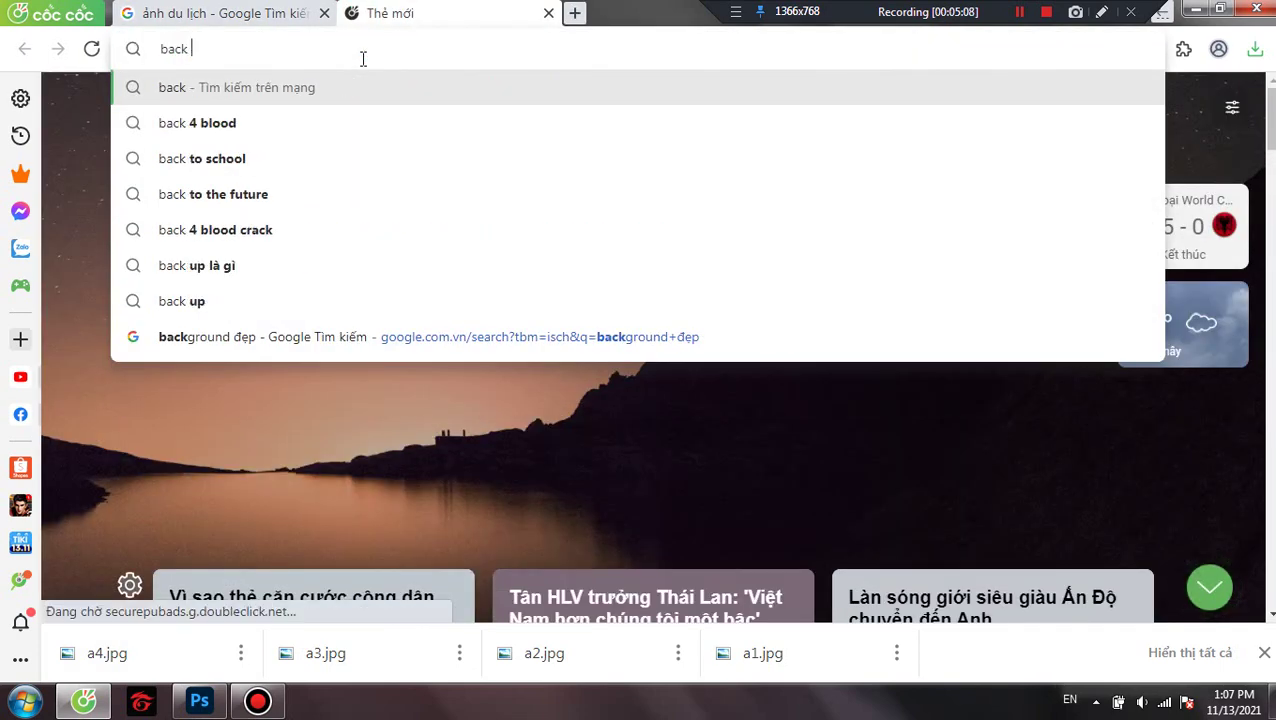
{"action": "key", "text": "BackSpace"}
{"action": "type", "text": "ground"}
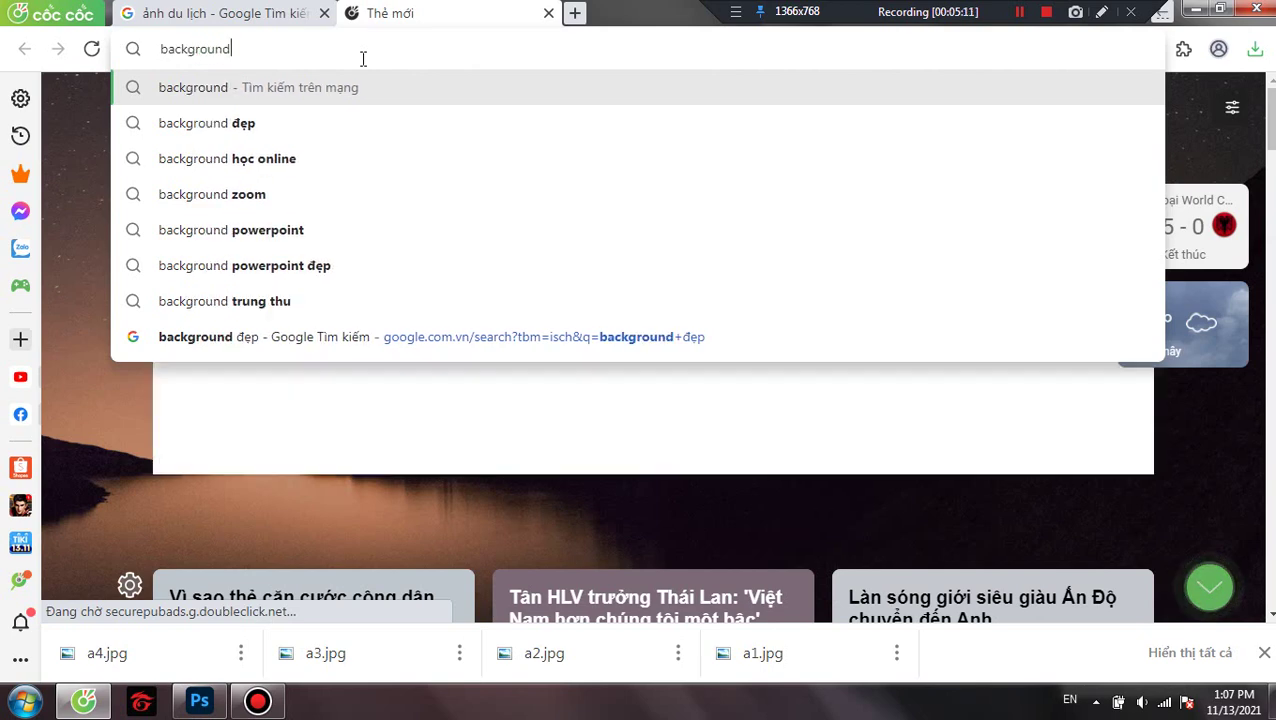
{"action": "type", "text": " du lichj ddej"}
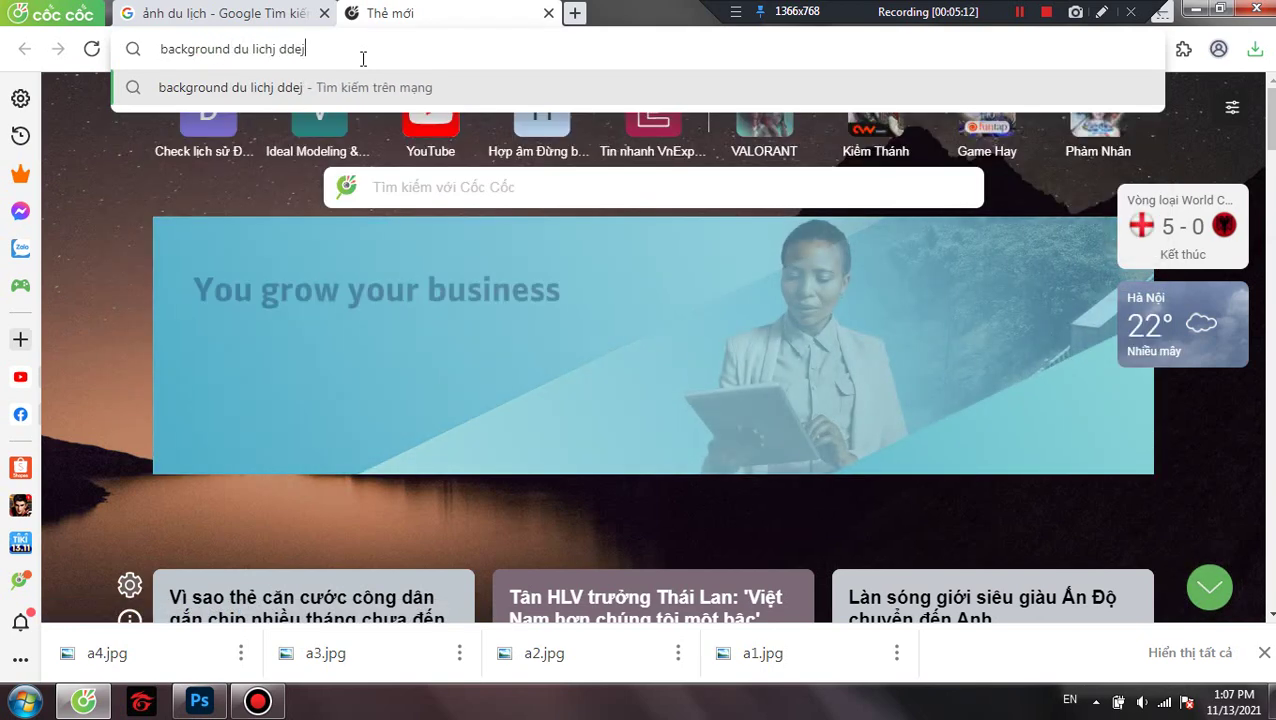
{"action": "key", "text": "BackSpace"}
{"action": "key", "text": "BackSpace"}
{"action": "key", "text": "BackSpace"}
{"action": "key", "text": "BackSpace"}
{"action": "key", "text": "BackSpace"}
{"action": "key", "text": "BackSpace"}
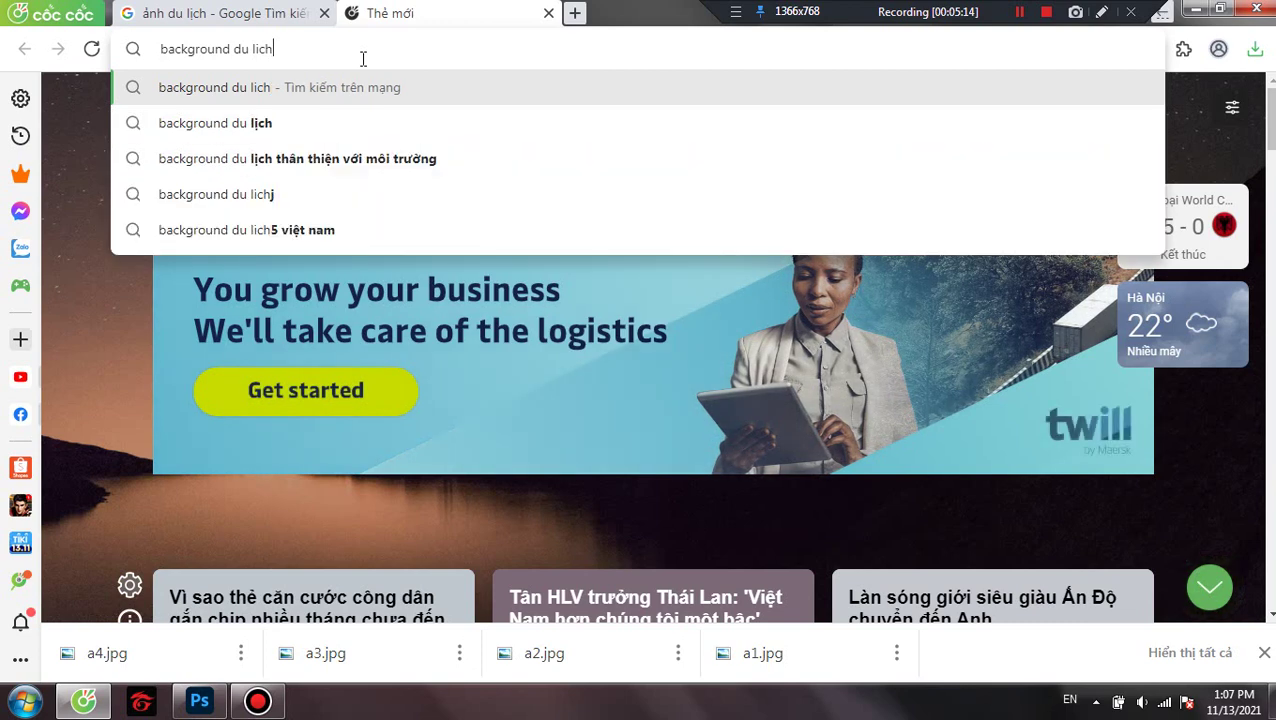
{"action": "type", "text": "đe"}
{"action": "key", "text": "Return"}
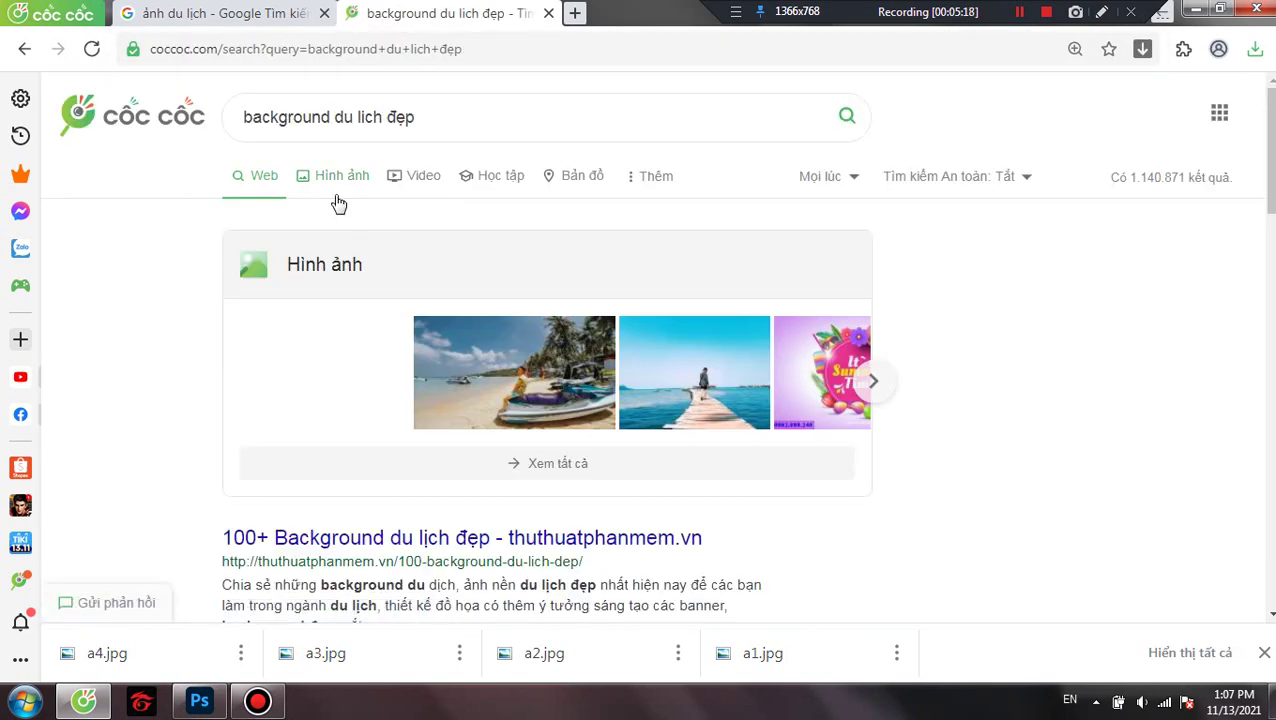
{"action": "left_click", "coordinate": [359, 180]}
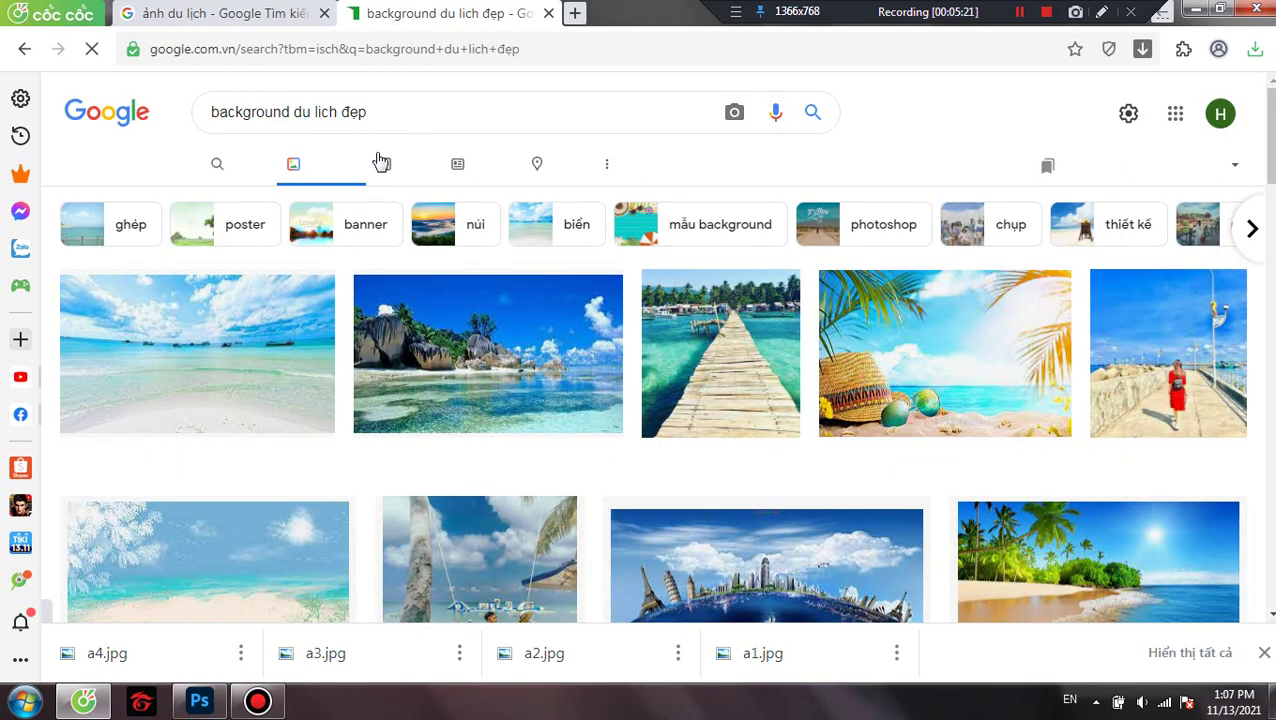
Replace the image search query with "nền màu đẹp cho du lịch" and run the search.
{"action": "left_click_drag", "start_coordinate": [382, 114], "coordinate": [125, 130]}
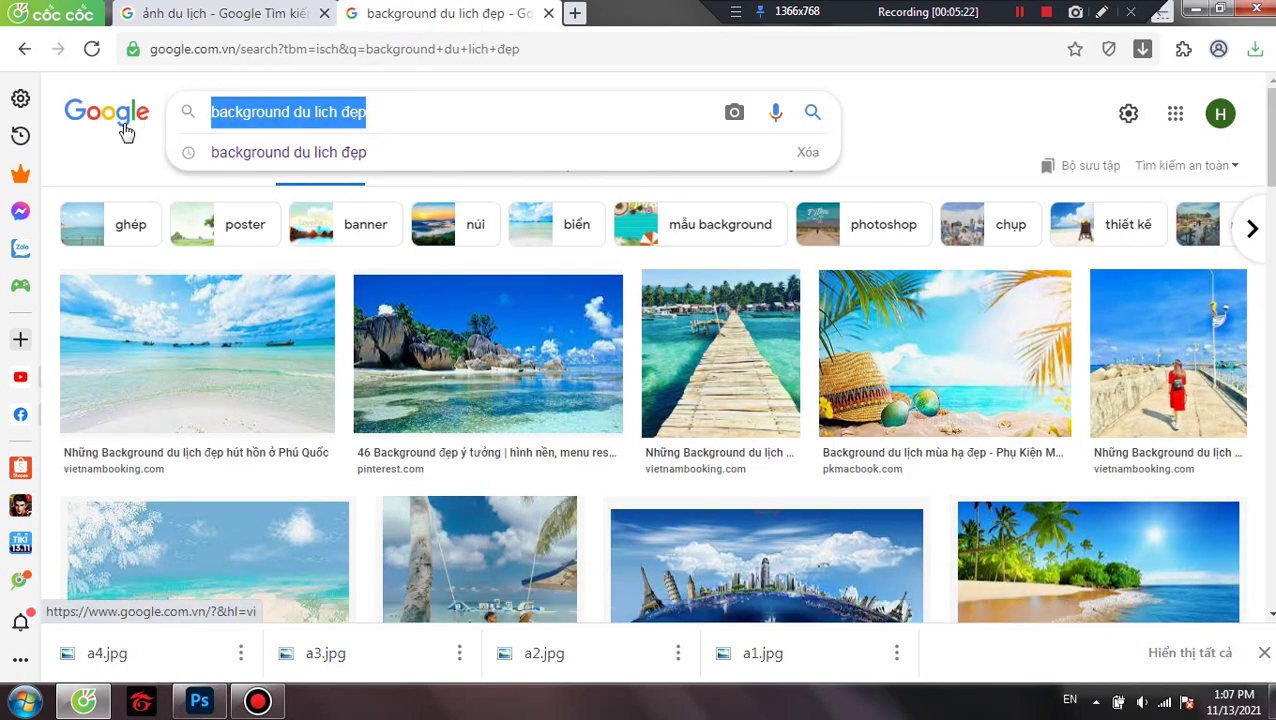
{"action": "type", "text": "nền mà"}
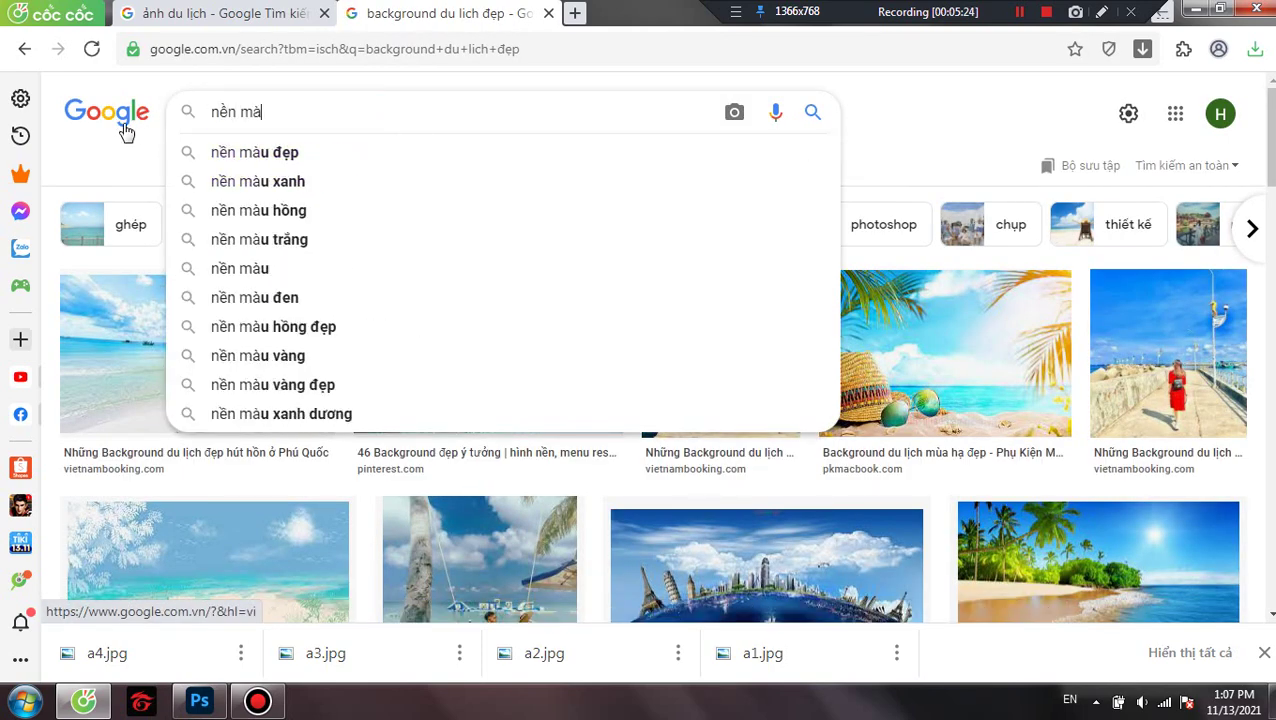
{"action": "type", "text": "u đẹp cho"}
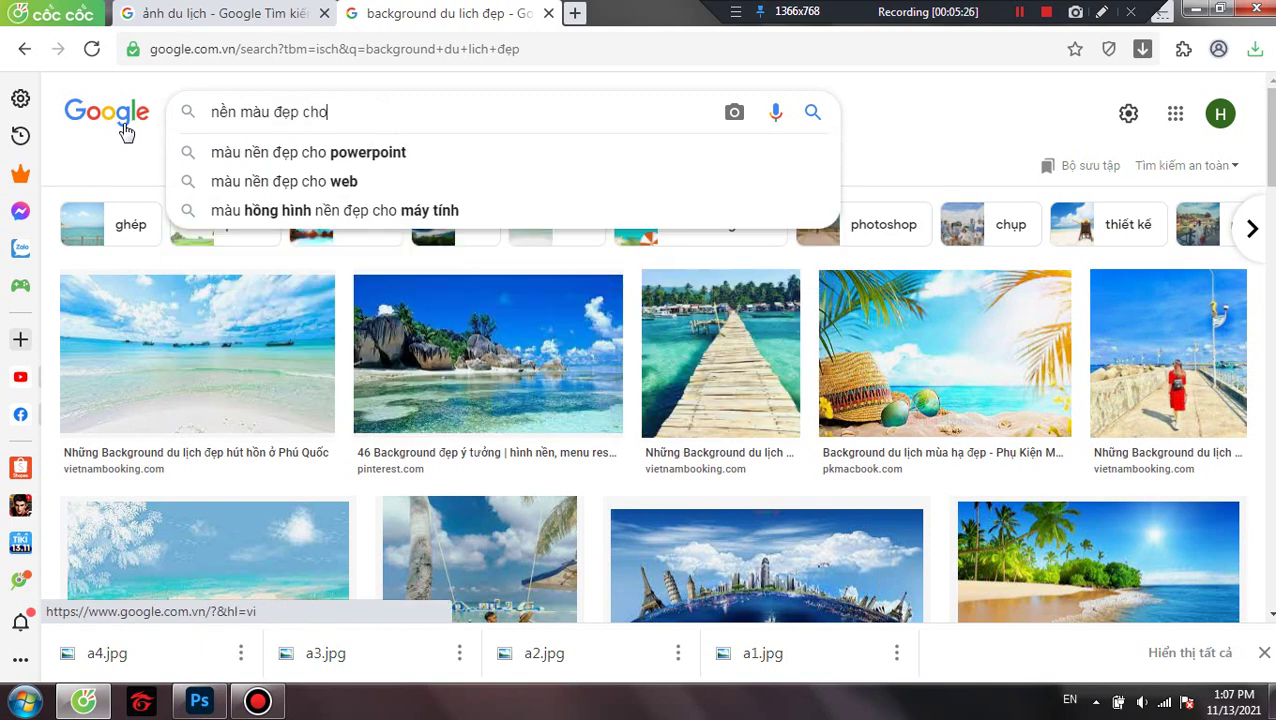
{"action": "key", "text": "BackSpace"}
{"action": "type", "text": "o du lịch"}
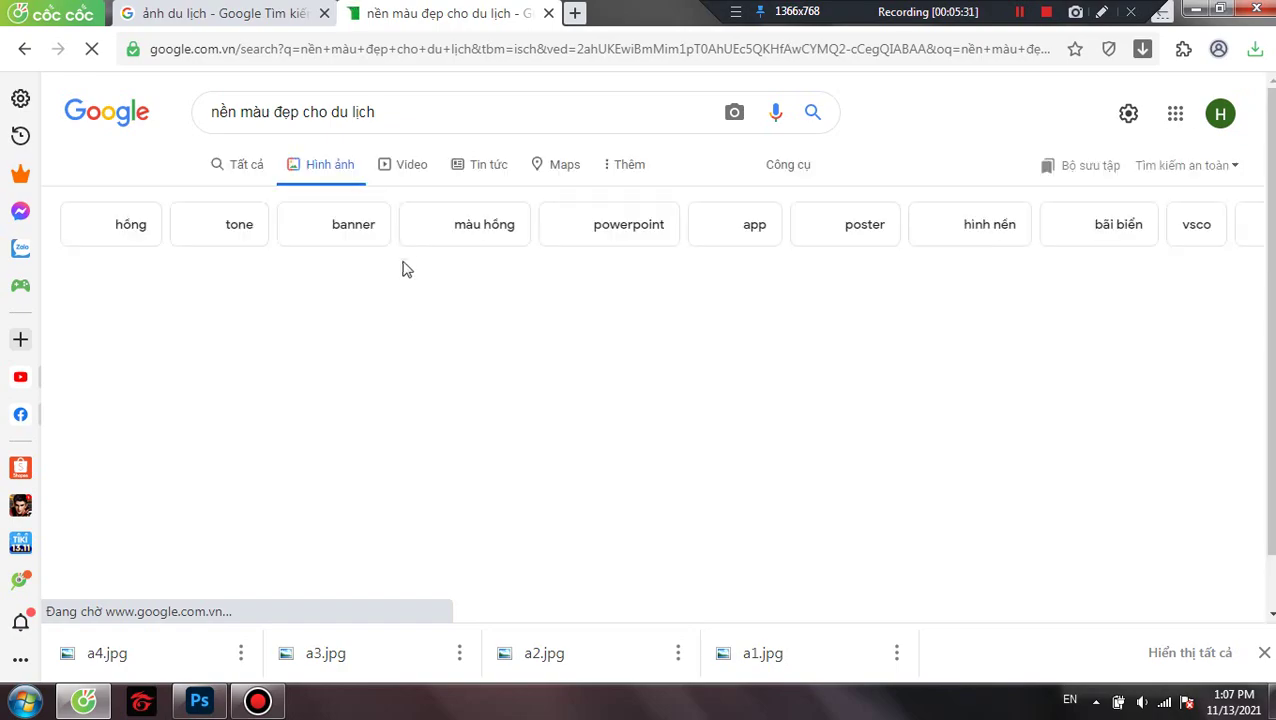
Browse the image results for a background that suits the travel banner.
{"action": "scroll", "coordinate": [597, 393], "scroll_direction": "down", "scroll_amount": 8}
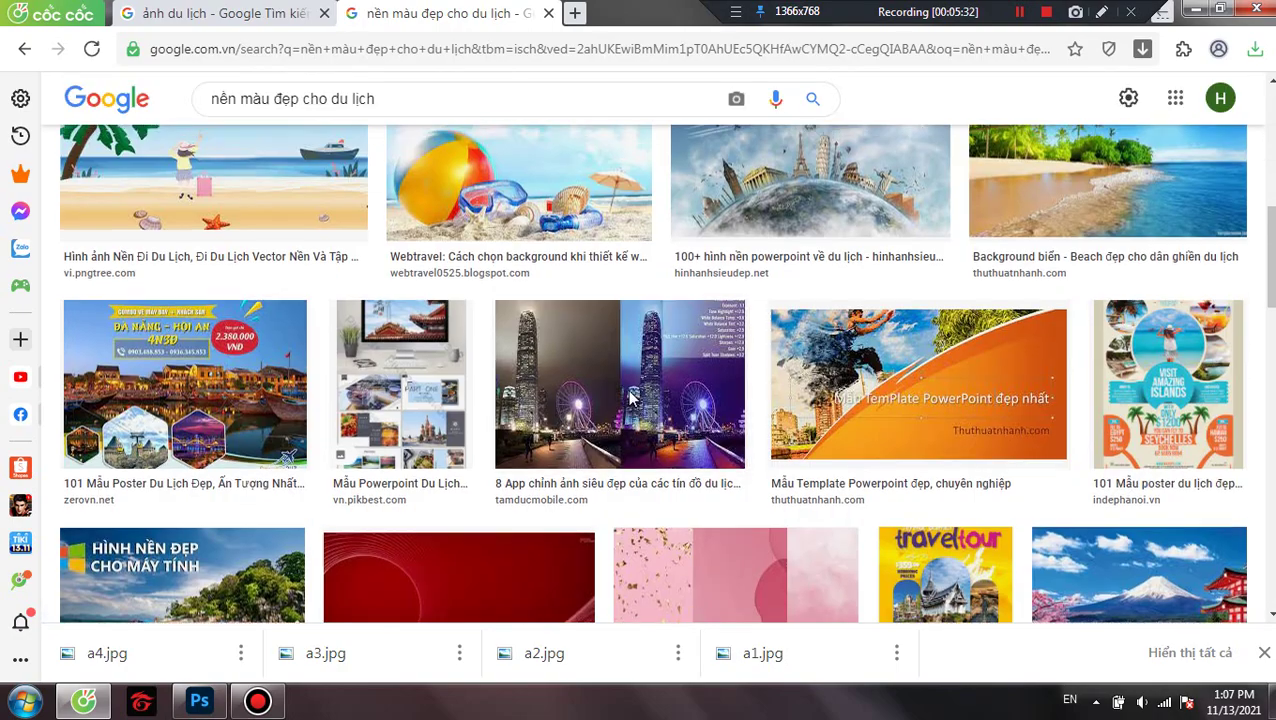
{"action": "scroll", "coordinate": [678, 403], "scroll_direction": "down", "scroll_amount": 4}
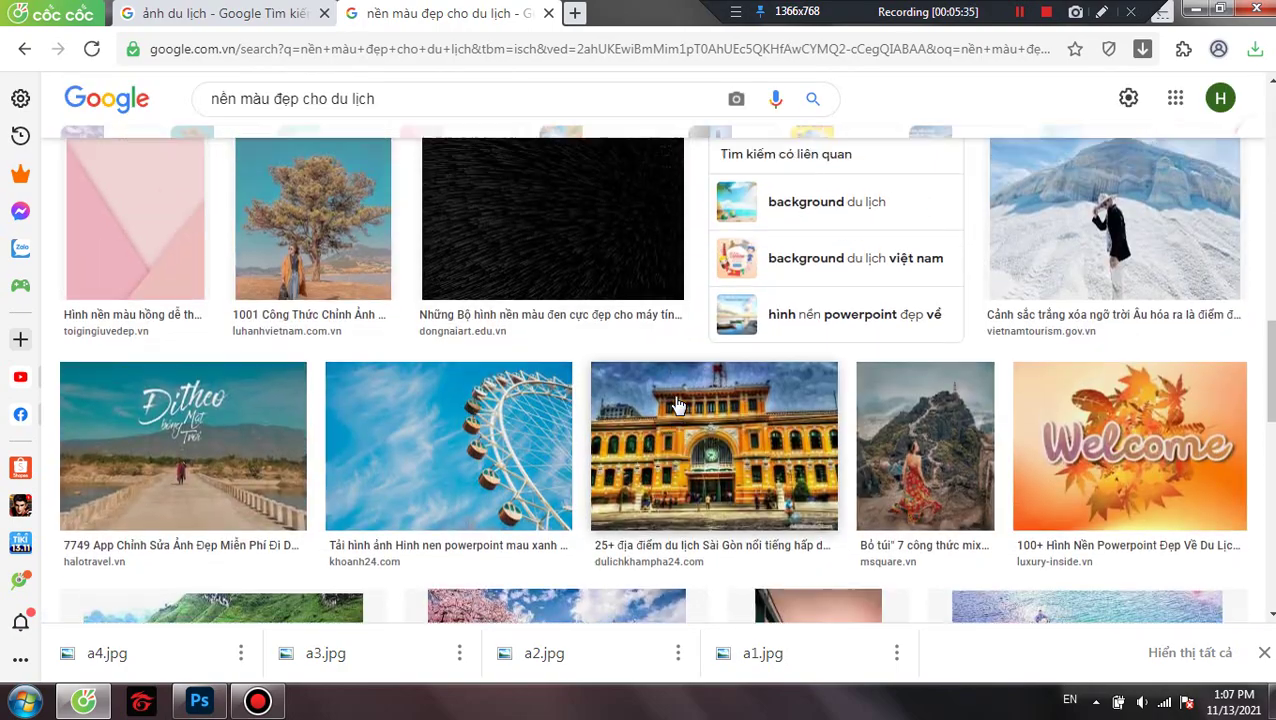
{"action": "scroll", "coordinate": [676, 402], "scroll_direction": "up", "scroll_amount": 2}
{"action": "scroll", "coordinate": [678, 402], "scroll_direction": "down", "scroll_amount": 4}
{"action": "scroll", "coordinate": [679, 401], "scroll_direction": "down", "scroll_amount": 5}
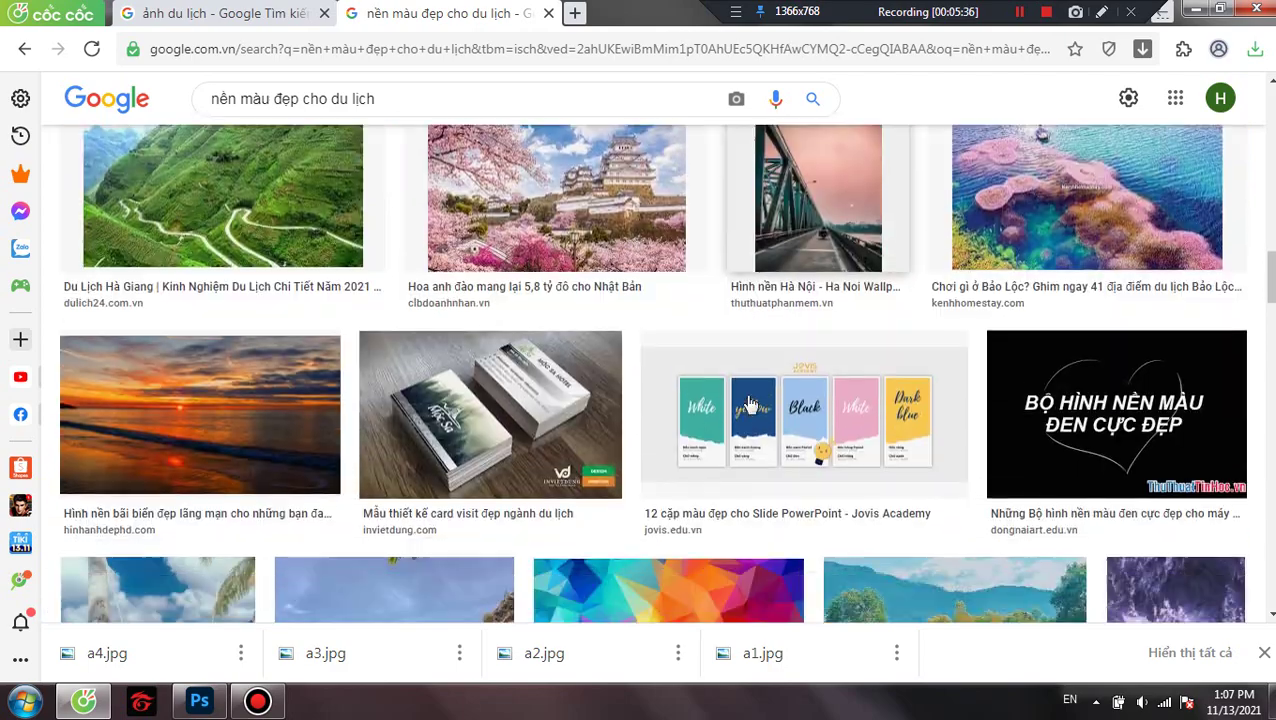
{"action": "scroll", "coordinate": [750, 405], "scroll_direction": "down", "scroll_amount": 2}
{"action": "scroll", "coordinate": [752, 403], "scroll_direction": "down", "scroll_amount": 9}
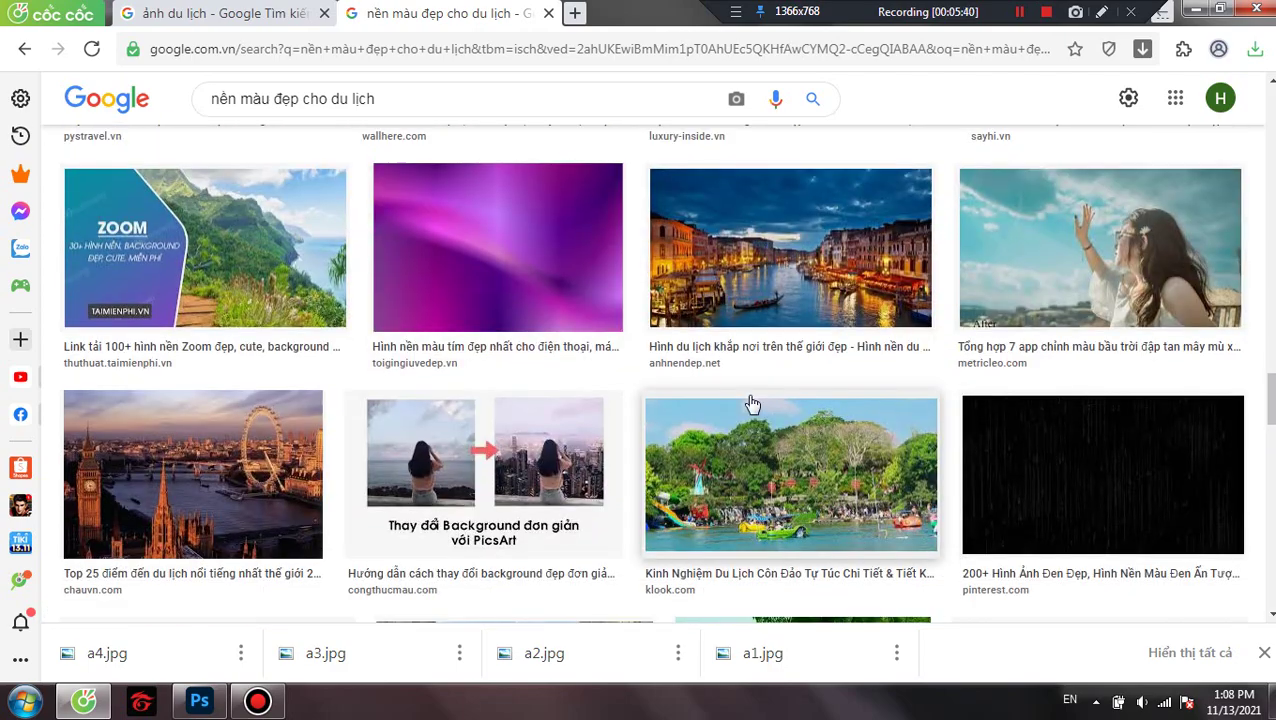
{"action": "scroll", "coordinate": [752, 403], "scroll_direction": "down", "scroll_amount": 3}
{"action": "scroll", "coordinate": [752, 404], "scroll_direction": "down", "scroll_amount": 3}
{"action": "scroll", "coordinate": [752, 403], "scroll_direction": "down", "scroll_amount": 5}
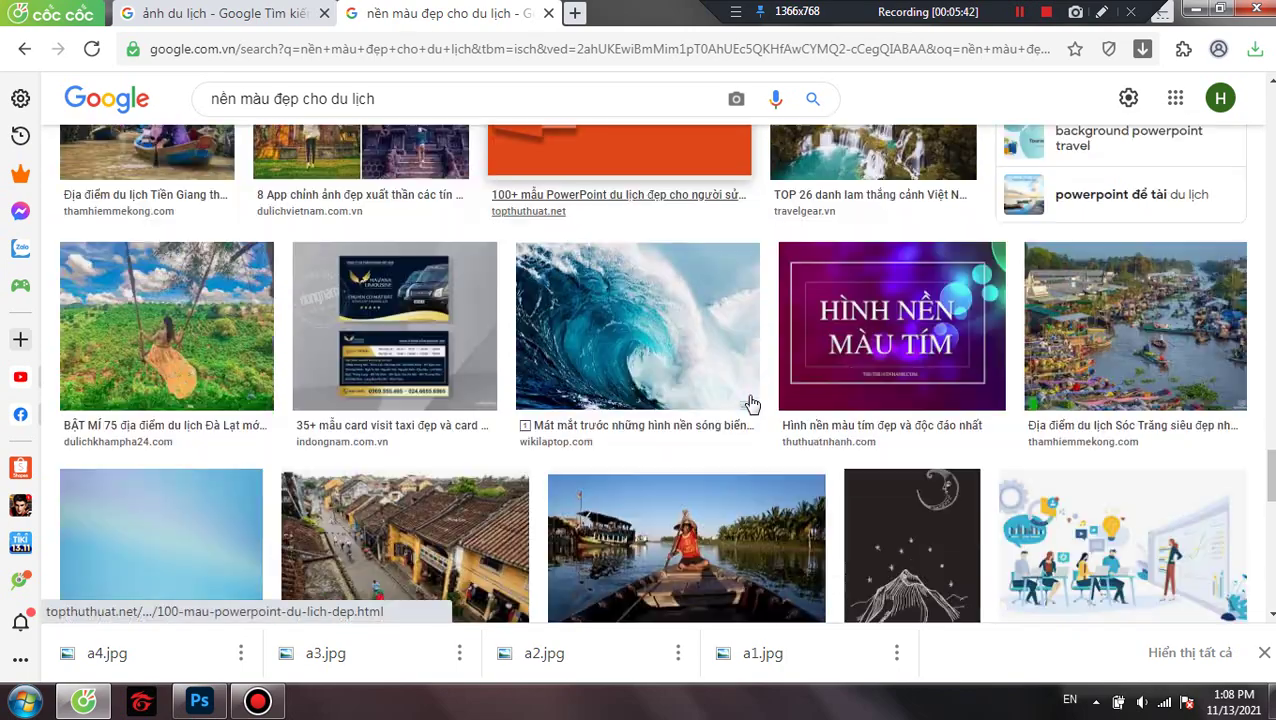
{"action": "scroll", "coordinate": [752, 403], "scroll_direction": "down", "scroll_amount": 5}
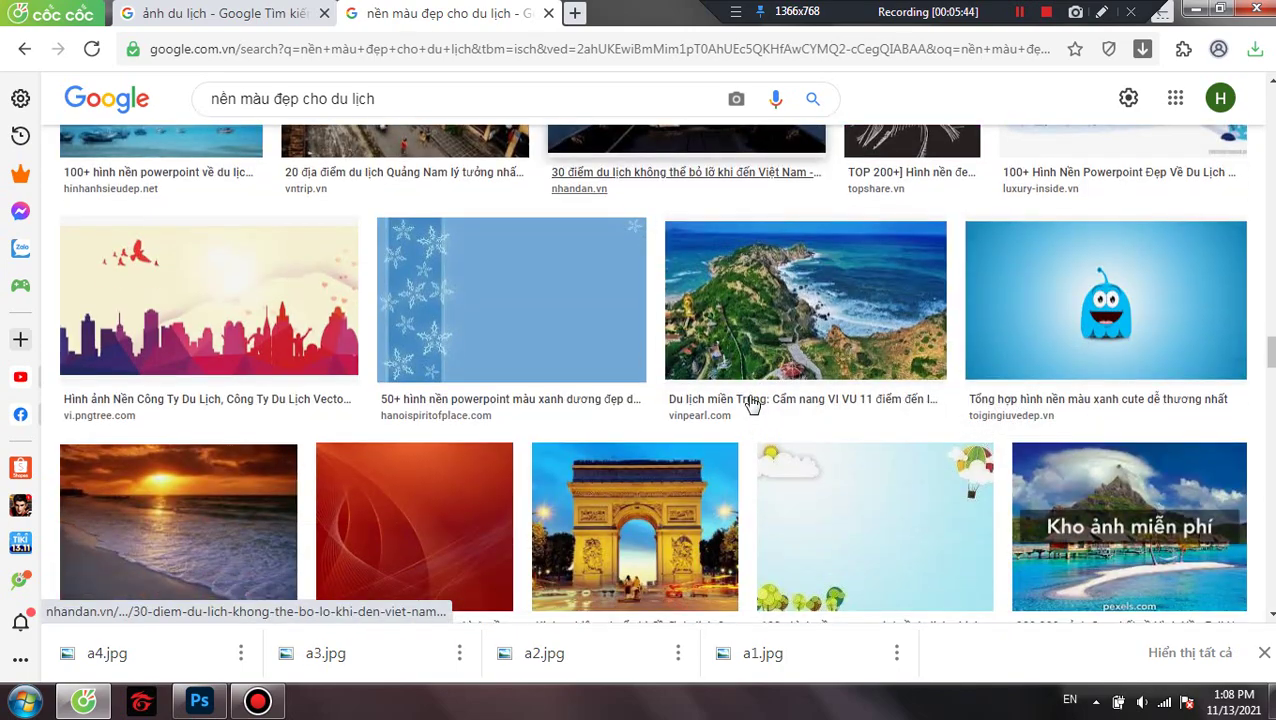
{"action": "scroll", "coordinate": [752, 403], "scroll_direction": "down", "scroll_amount": 5}
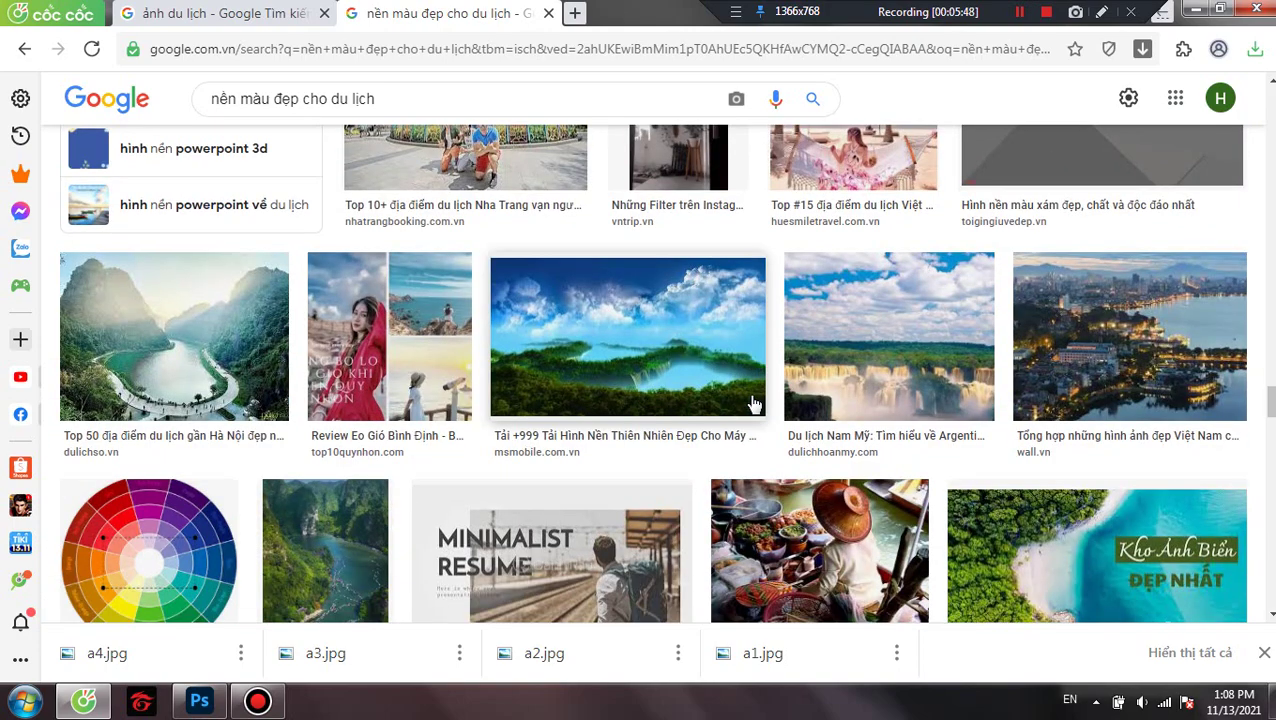
{"action": "scroll", "coordinate": [752, 403], "scroll_direction": "up", "scroll_amount": 10}
Review the banner in Photoshop and return to the "ảnh du lịch" image results in Cốc Cốc.
{"action": "left_click", "coordinate": [220, 13]}
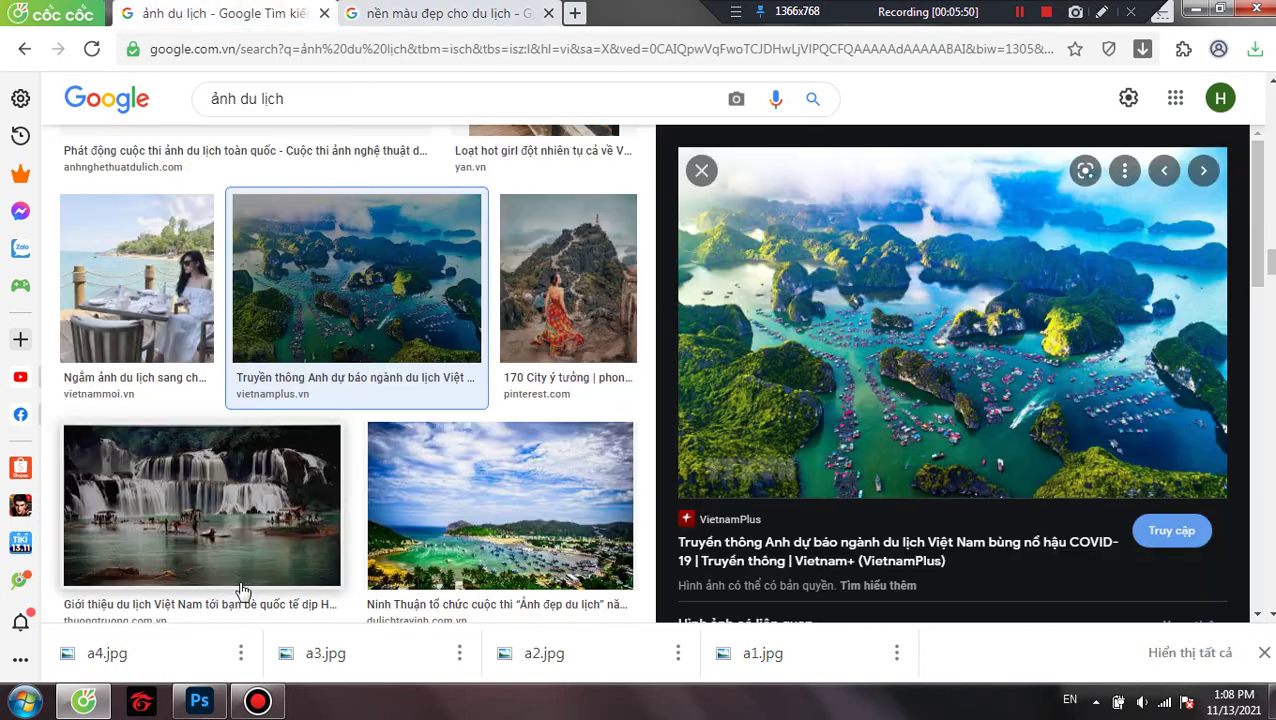
{"action": "left_click", "coordinate": [205, 704]}
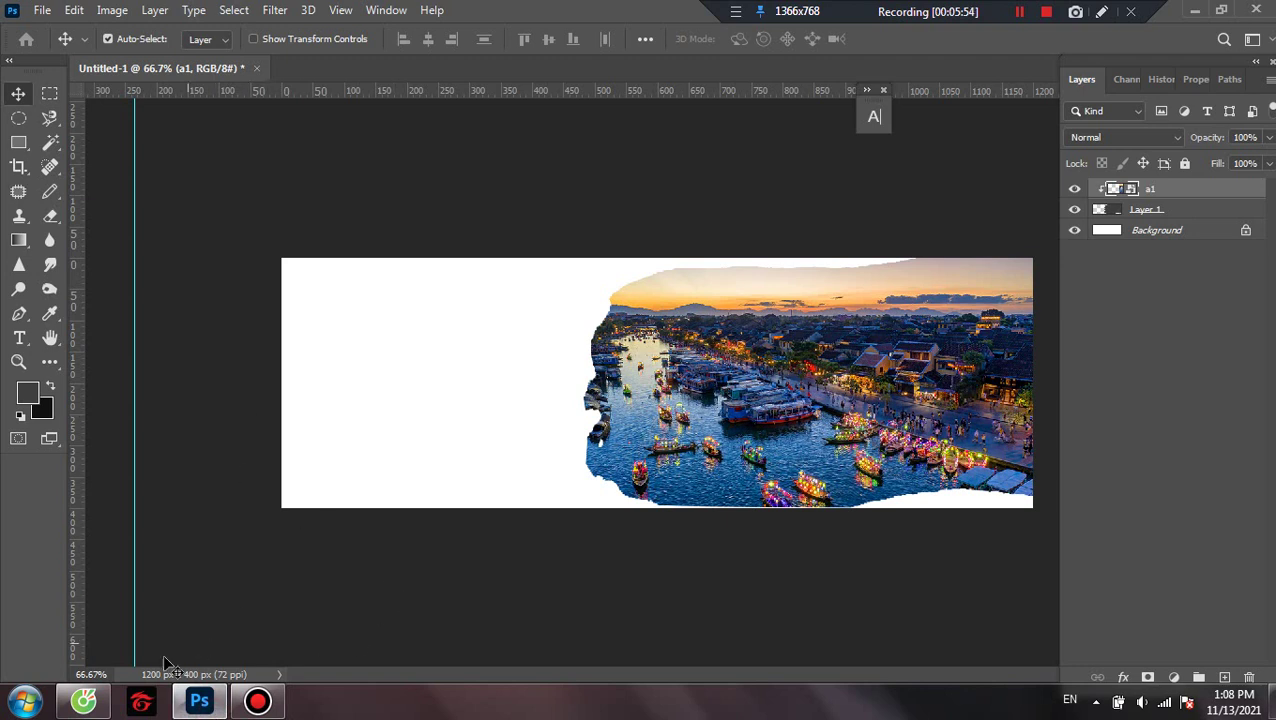
{"action": "mouse_move", "coordinate": [84, 701]}
{"action": "left_click", "coordinate": [128, 598]}
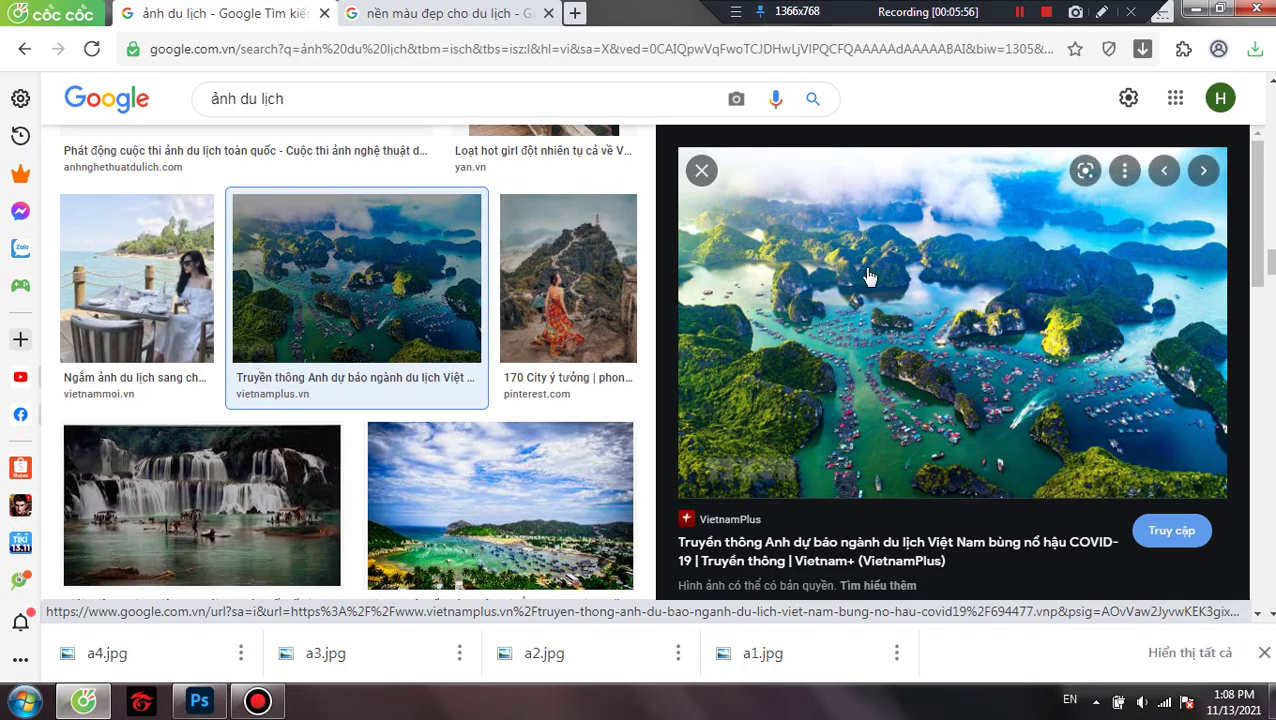
Search the web for "color space" in a new tab and close the "nền màu đẹp cho du lịch" tab.
{"action": "left_click", "coordinate": [575, 13]}
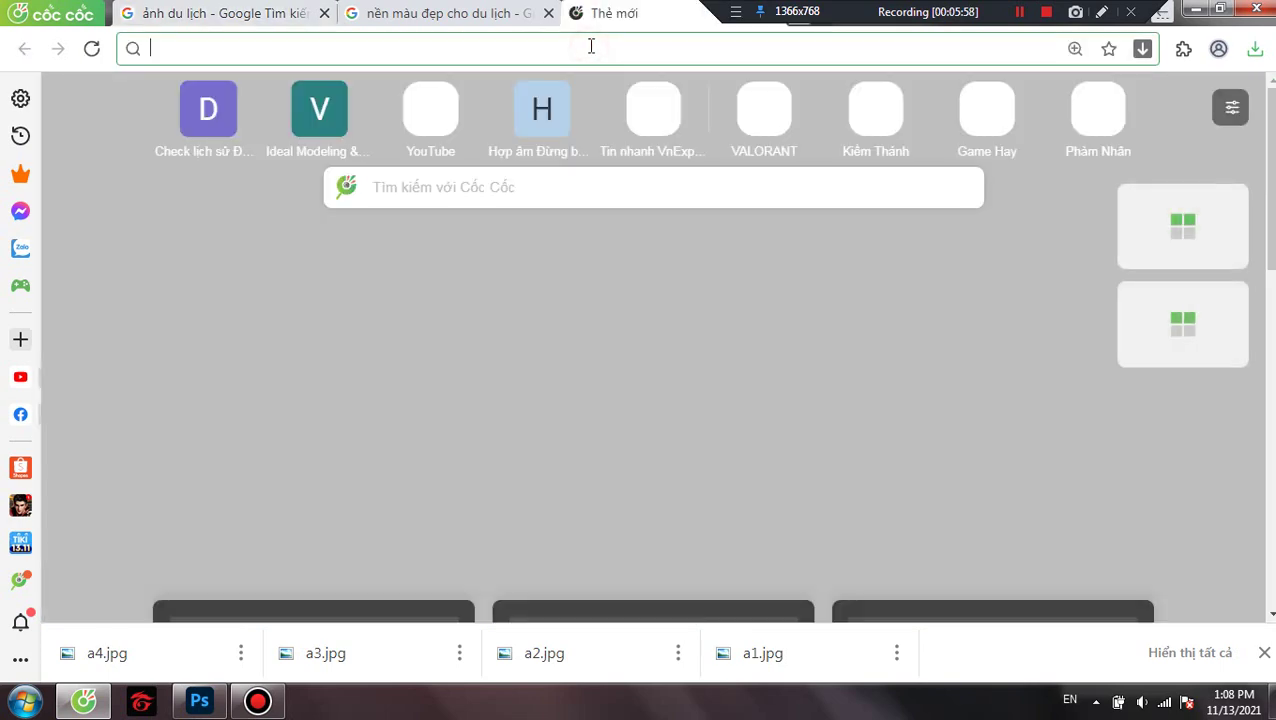
{"action": "type", "text": "color"}
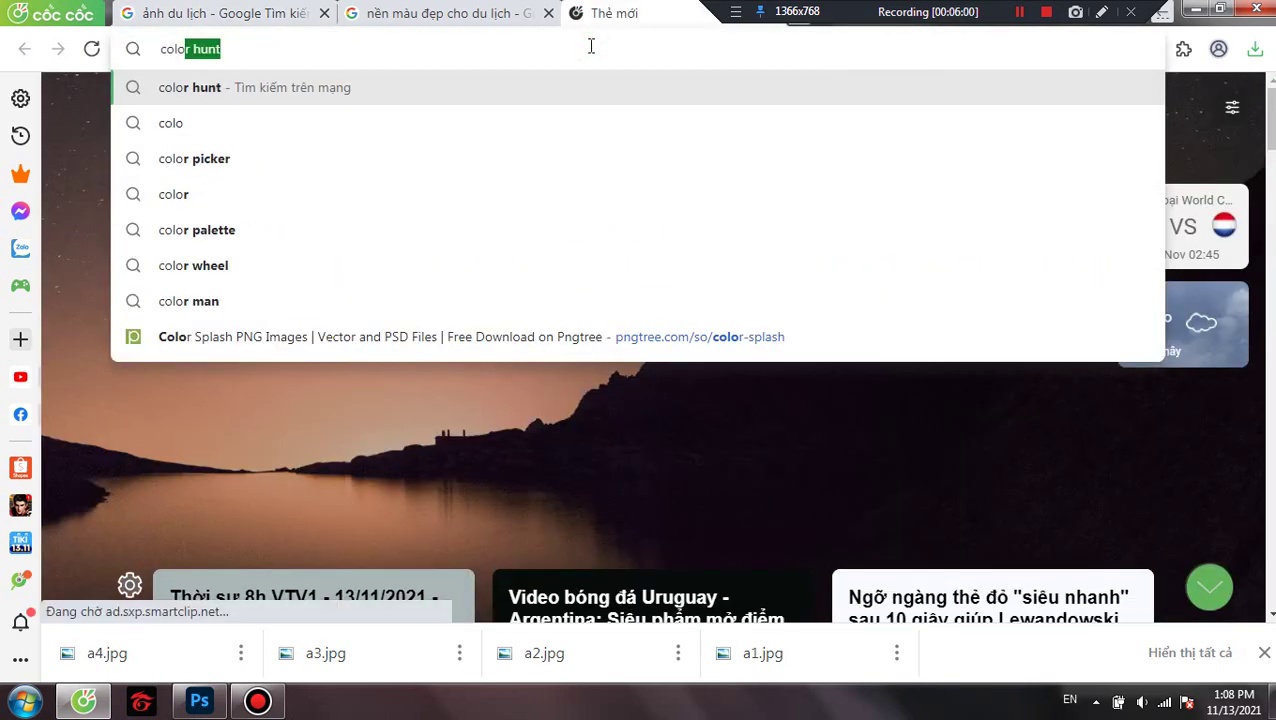
{"action": "type", "text": " s"}
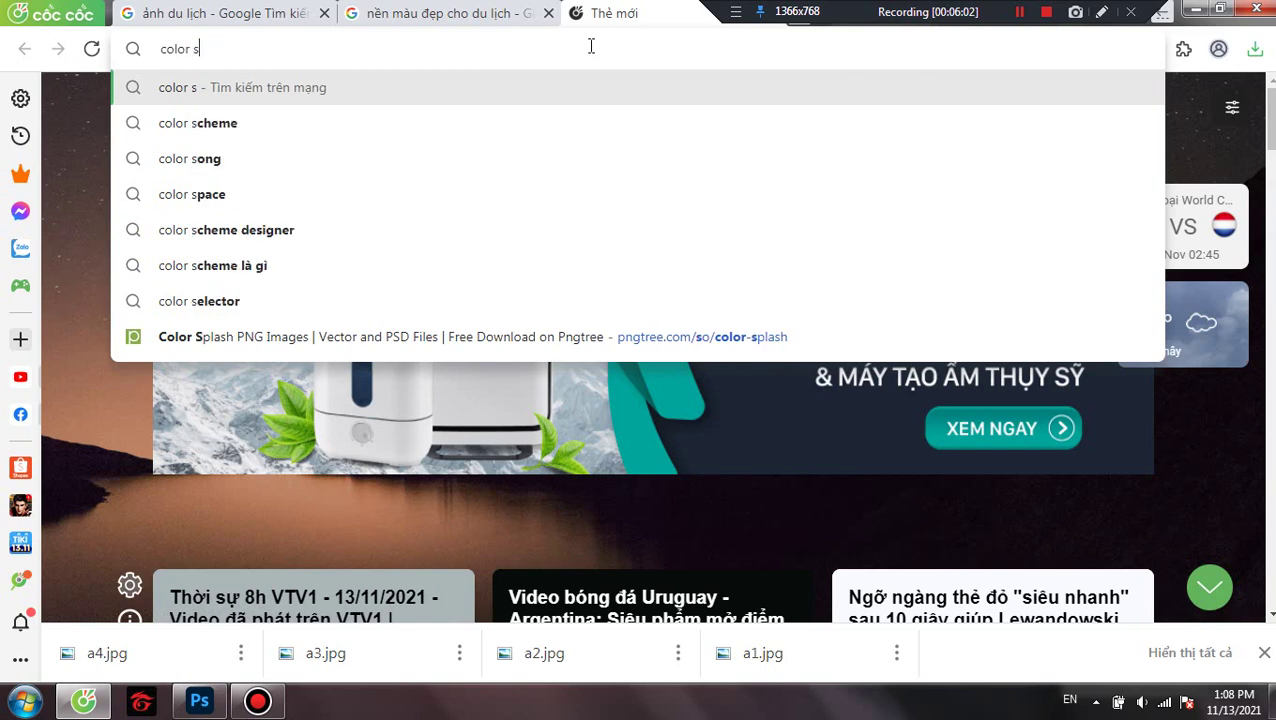
{"action": "type", "text": "pace"}
{"action": "key", "text": "Return"}
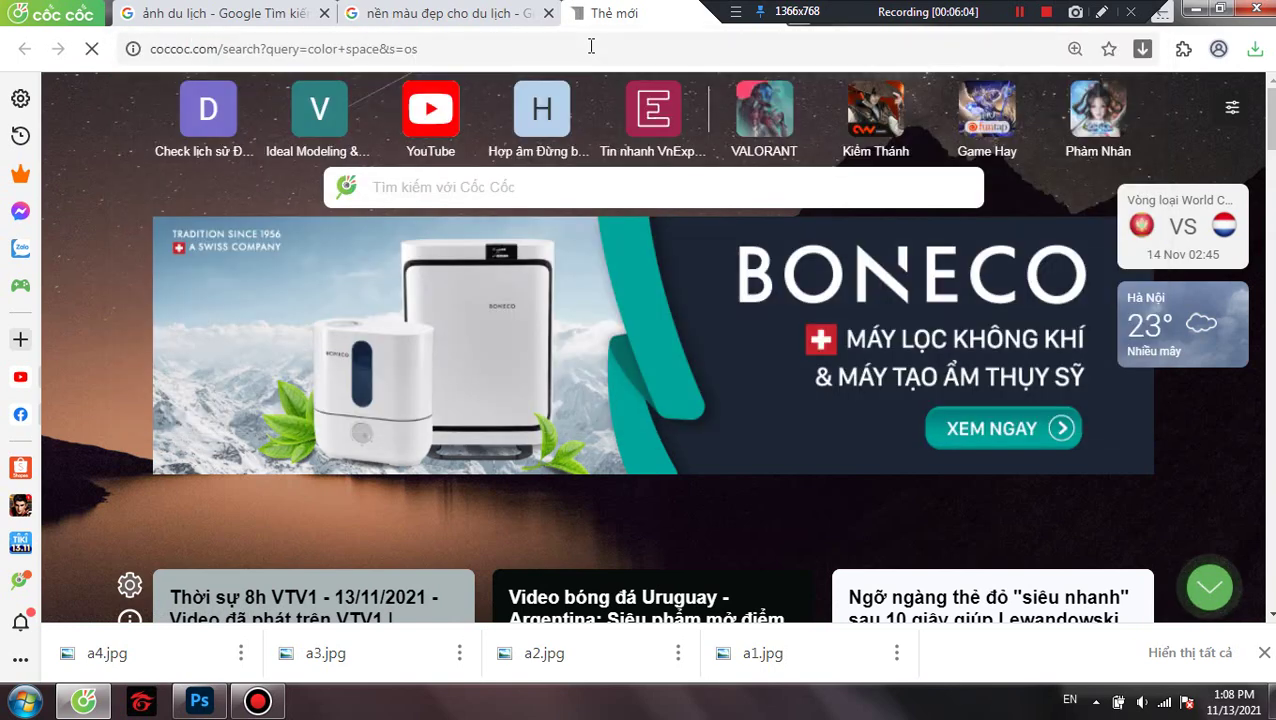
{"action": "left_click", "coordinate": [548, 13]}
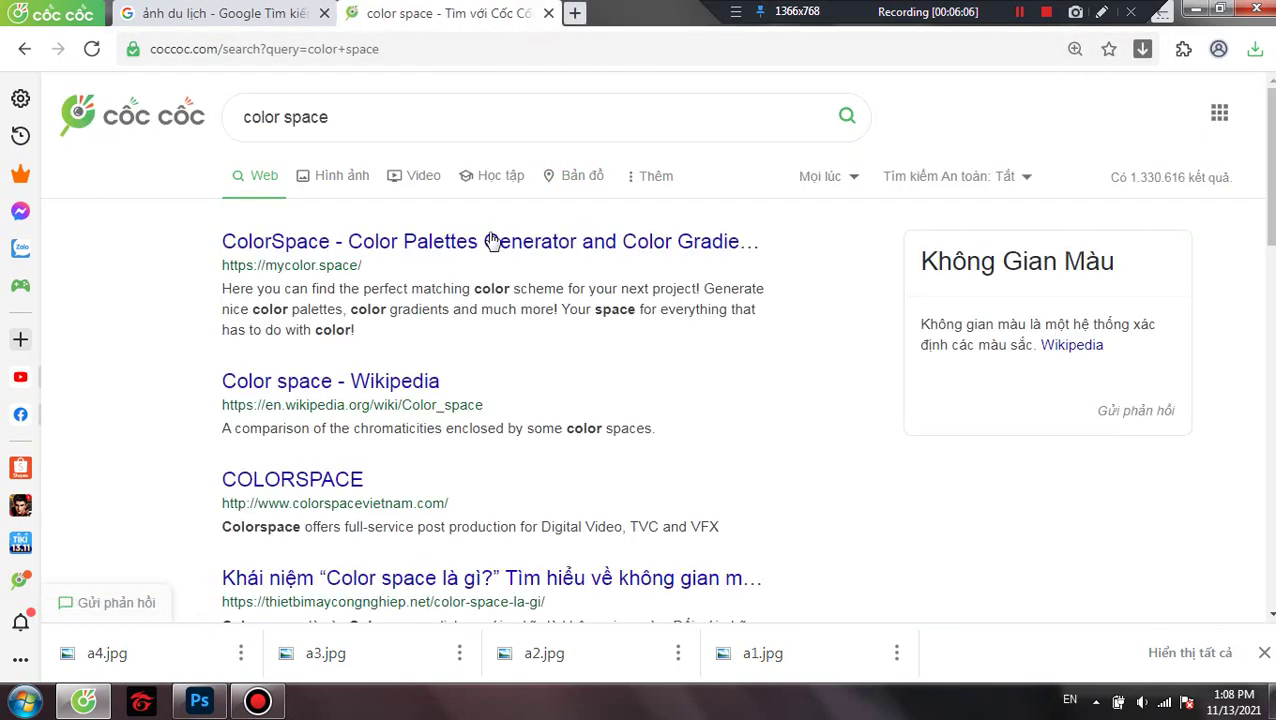
Open the mycolor.space and colorspacevietnam.com results, and close the "ảnh du lịch" tab and the downloads bar.
{"action": "left_click", "coordinate": [510, 244]}
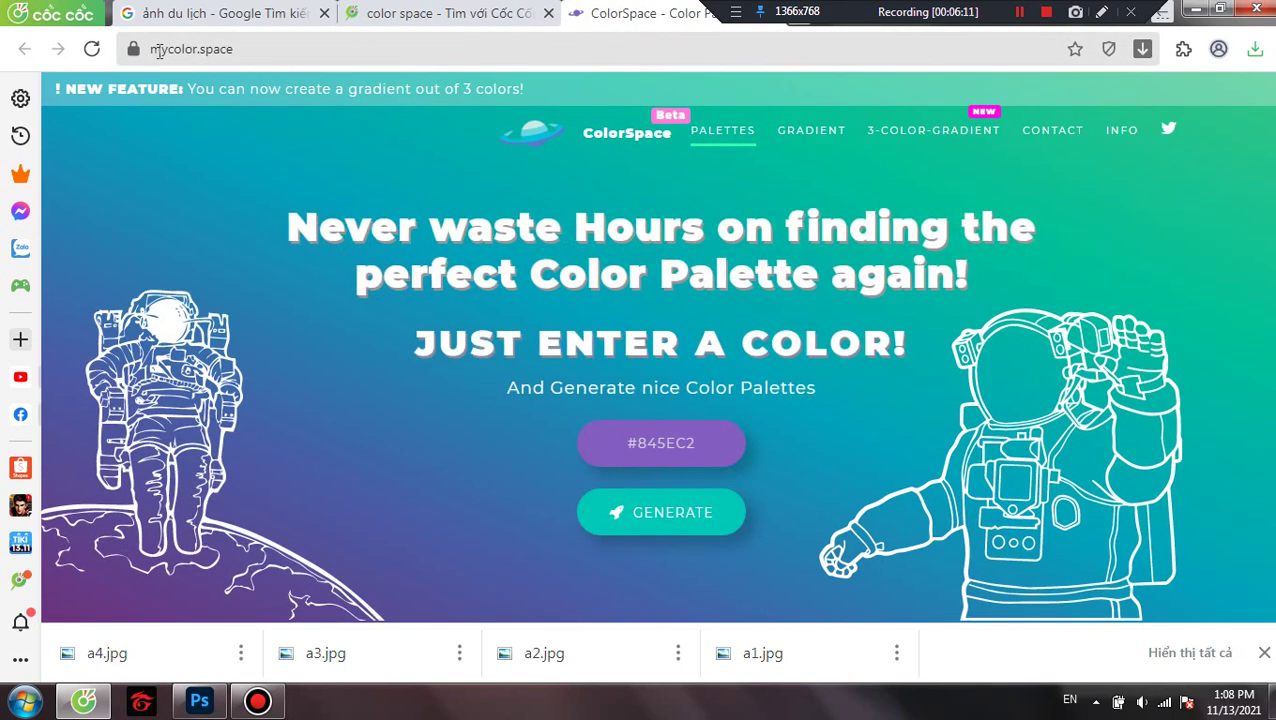
{"action": "left_click", "coordinate": [470, 13]}
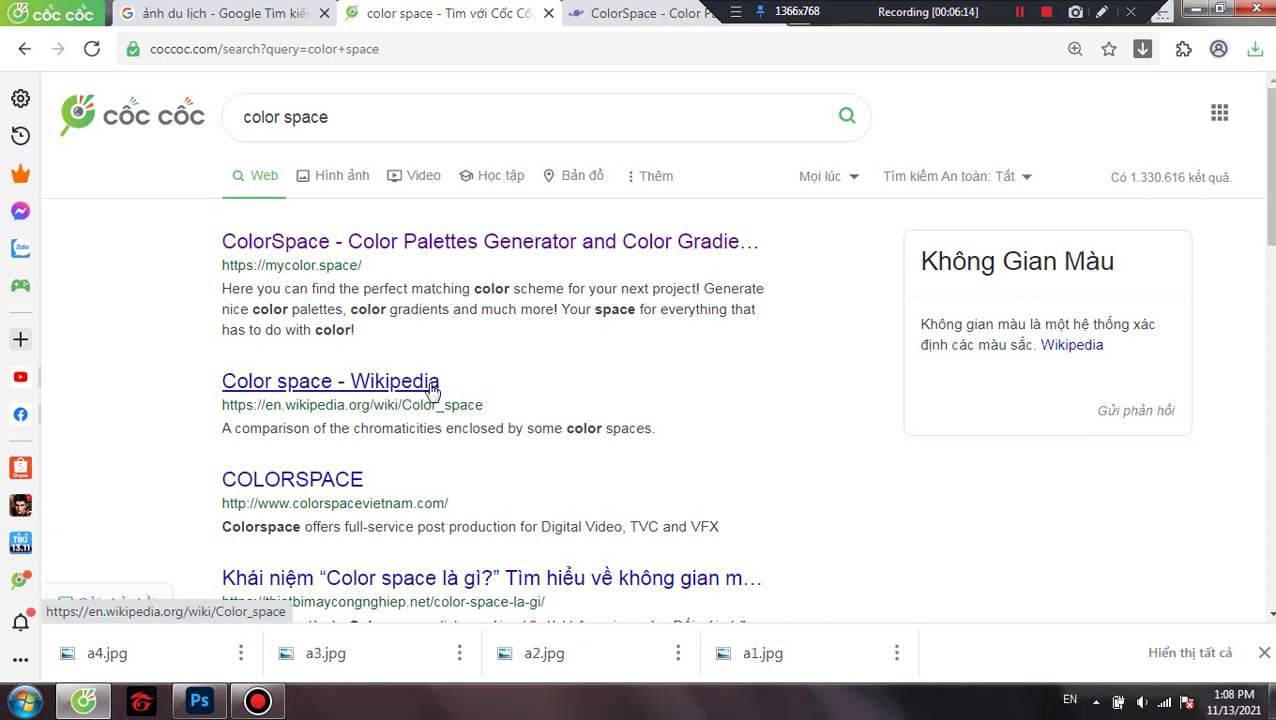
{"action": "left_click", "coordinate": [335, 481]}
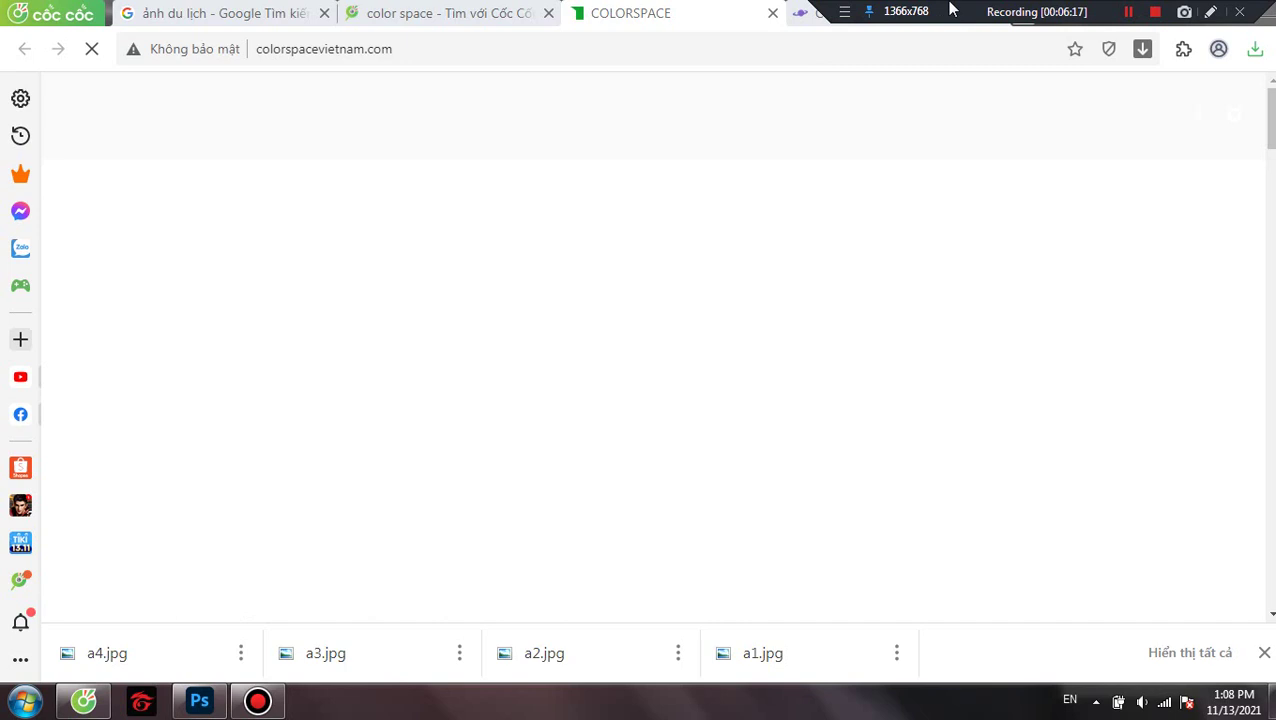
{"action": "left_click", "coordinate": [324, 13]}
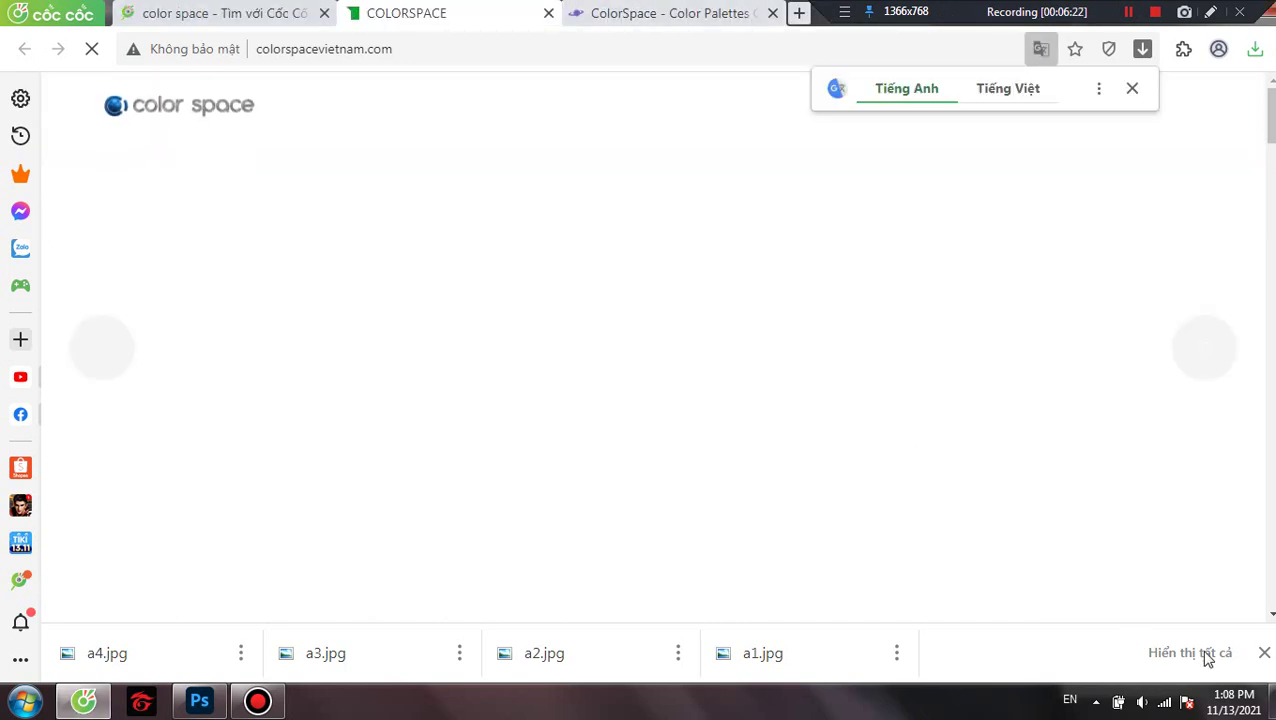
{"action": "left_click", "coordinate": [1264, 652]}
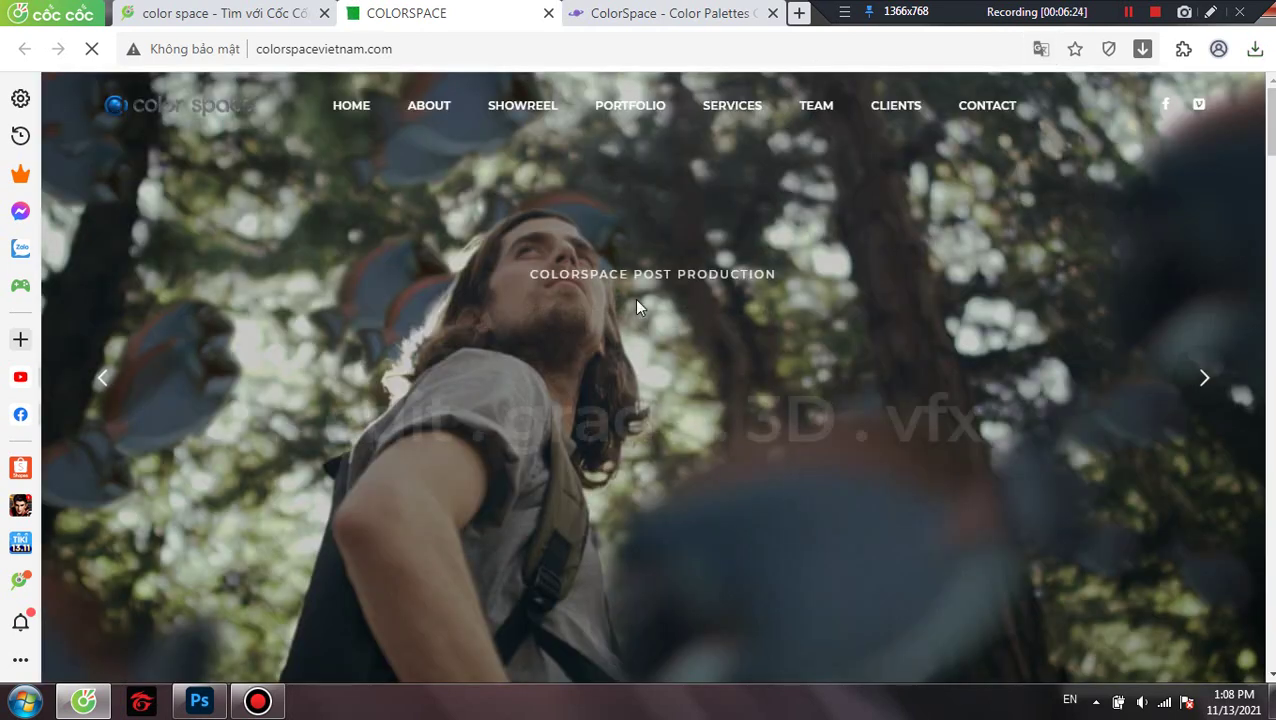
Look through the "color space" search results and go back to the mycolor.space page.
{"action": "left_click", "coordinate": [225, 13]}
{"action": "scroll", "coordinate": [518, 450], "scroll_direction": "down", "scroll_amount": 2}
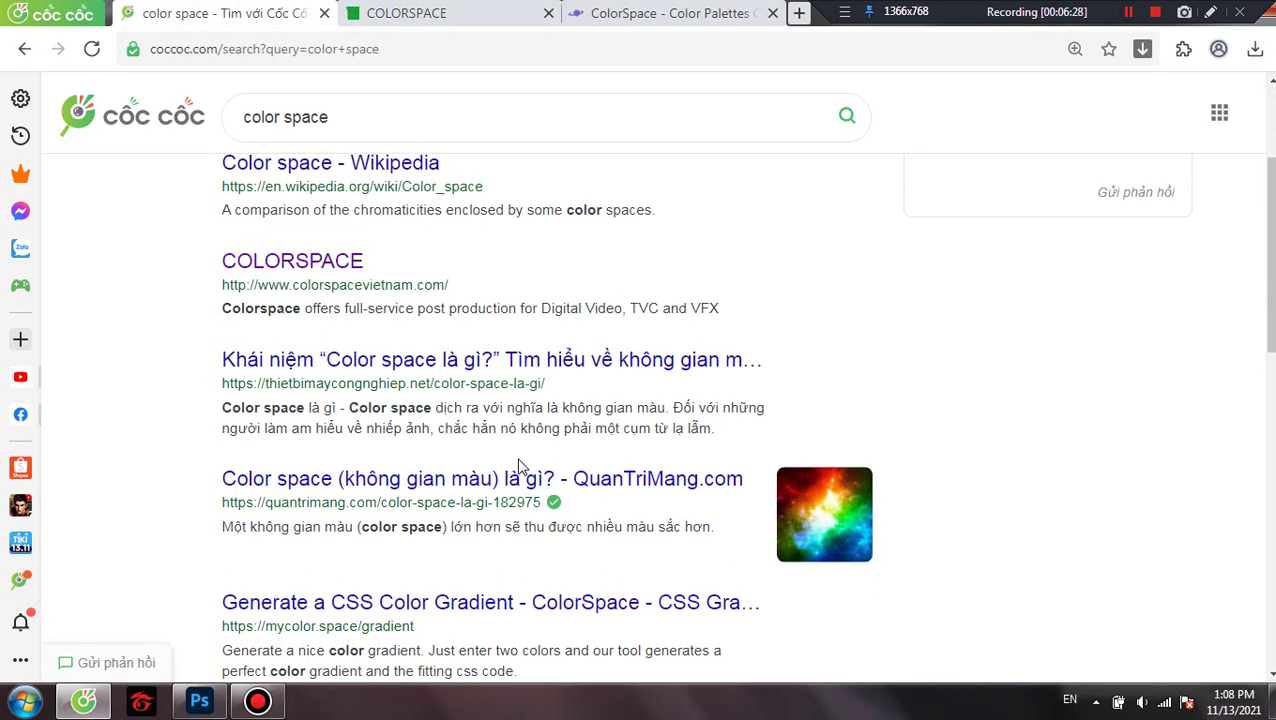
{"action": "scroll", "coordinate": [518, 465], "scroll_direction": "up", "scroll_amount": 2}
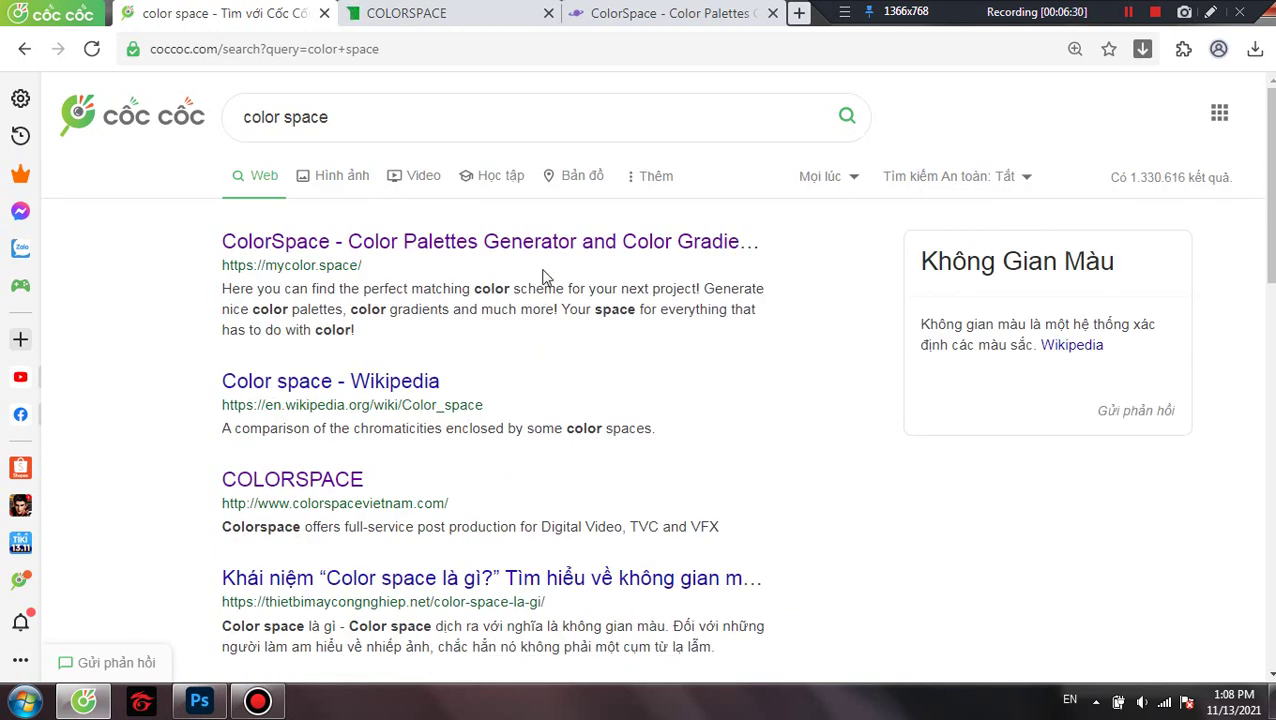
{"action": "left_click", "coordinate": [640, 12]}
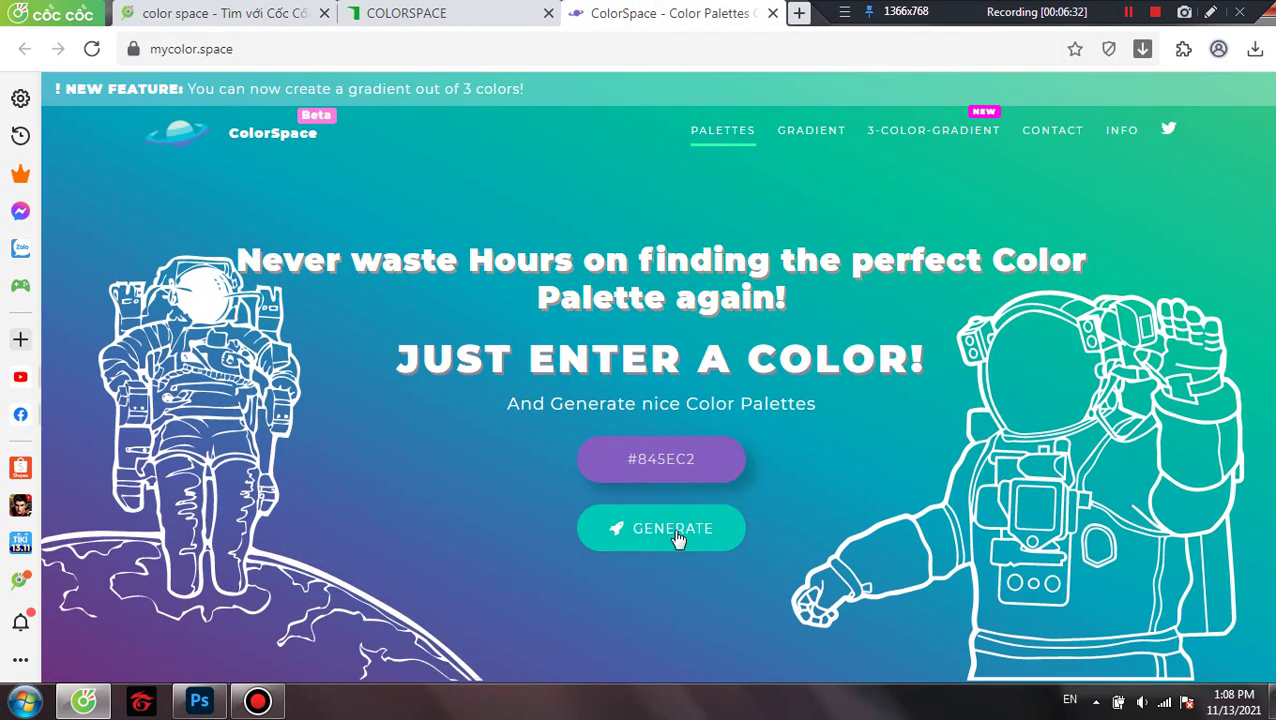
View ColorSpace's gradient page, return to its palettes page and generate palettes from #845EC2.
{"action": "left_click", "coordinate": [811, 130]}
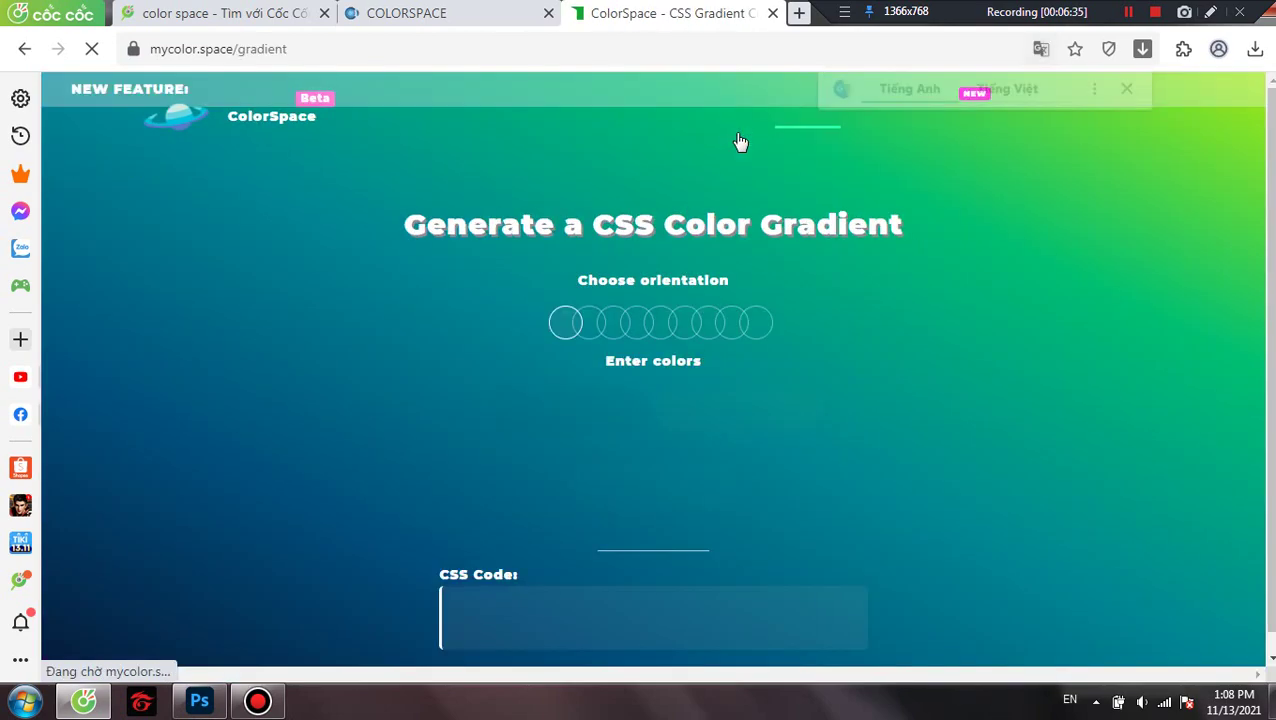
{"action": "left_click", "coordinate": [728, 118]}
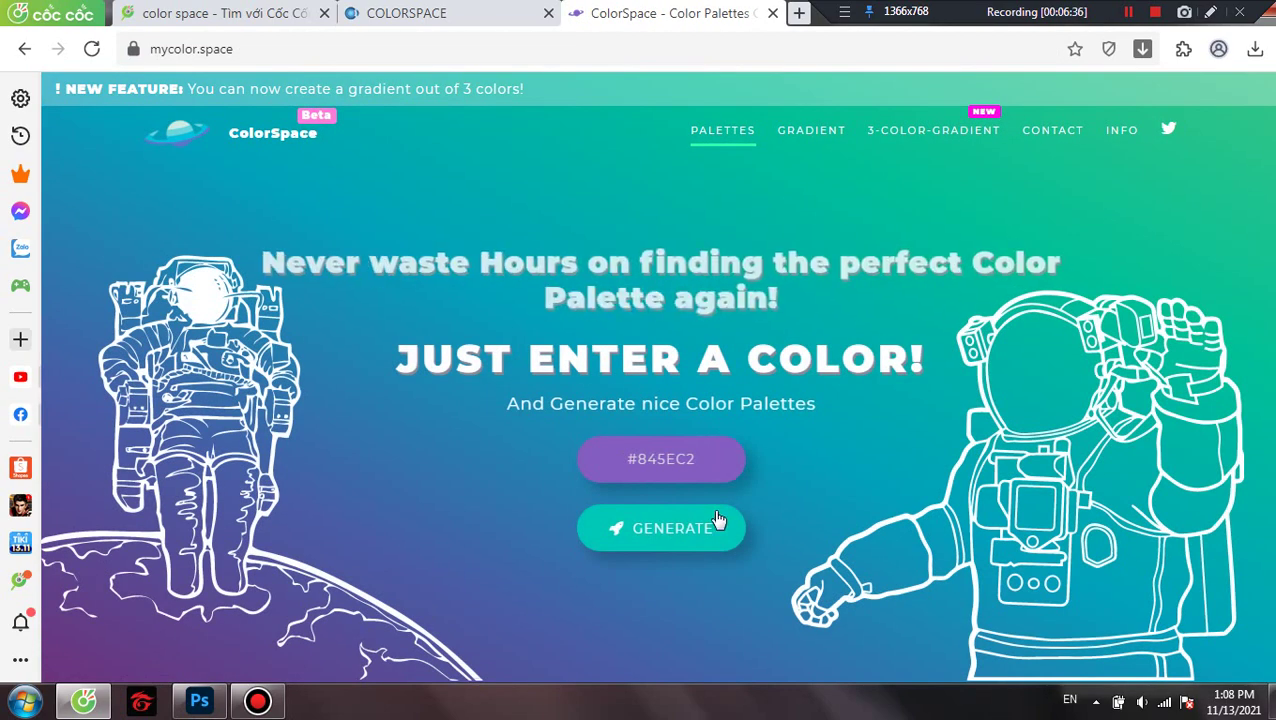
{"action": "left_click", "coordinate": [670, 545]}
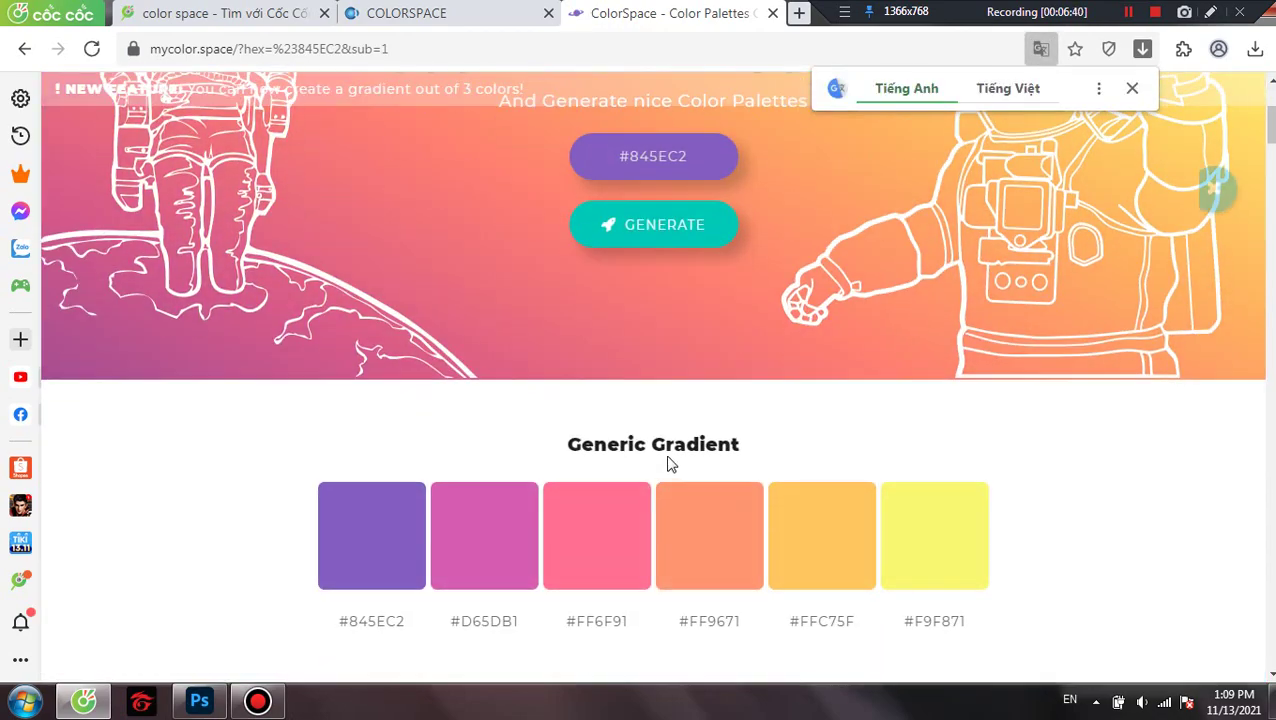
{"action": "scroll", "coordinate": [652, 430], "scroll_direction": "up", "scroll_amount": 5}
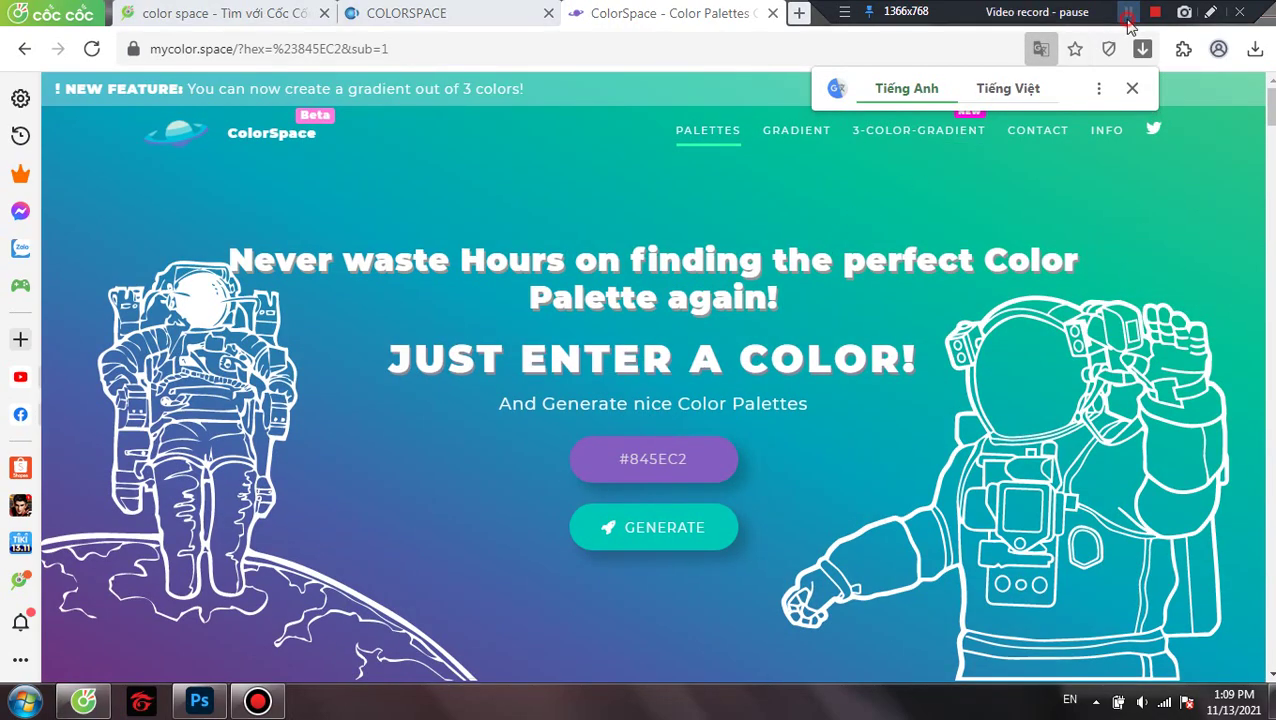
Search the web for "splash color" in place of the ColorSpace page and close the colorspacevietnam.com tab.
{"action": "left_click_drag", "start_coordinate": [413, 48], "coordinate": [243, 48]}
{"action": "type", "text": "s"}
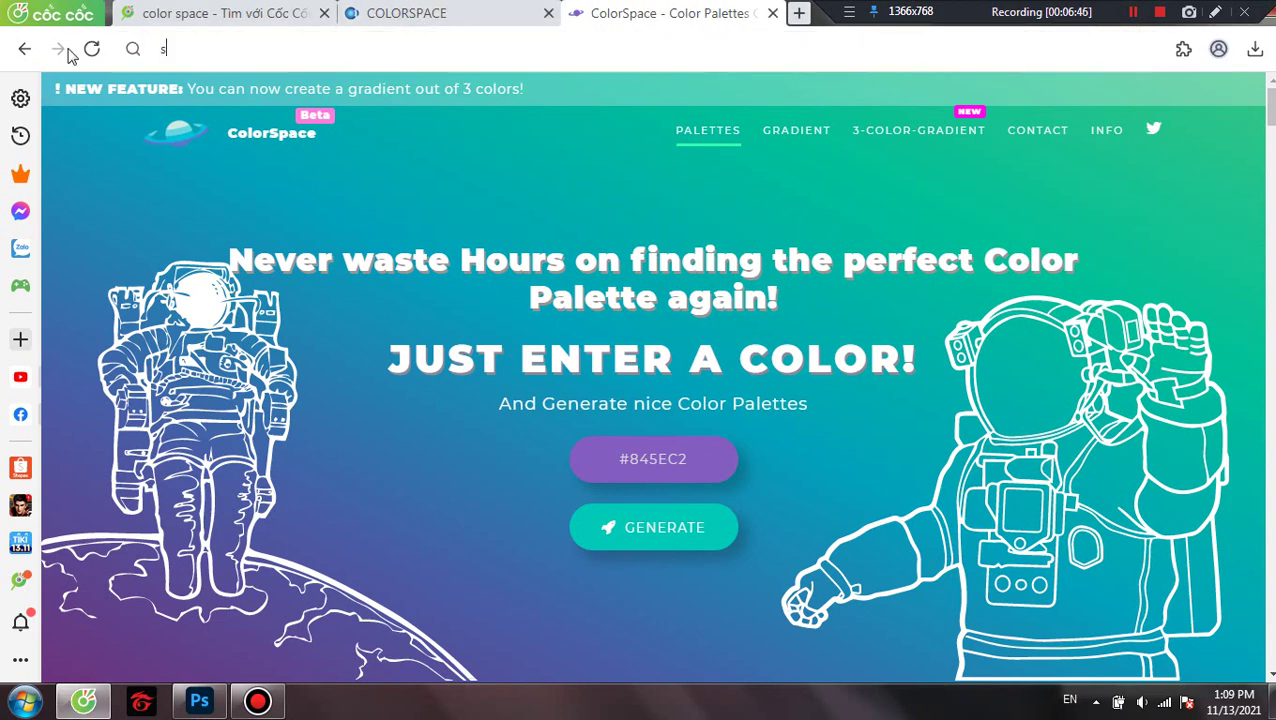
{"action": "type", "text": "plash color"}
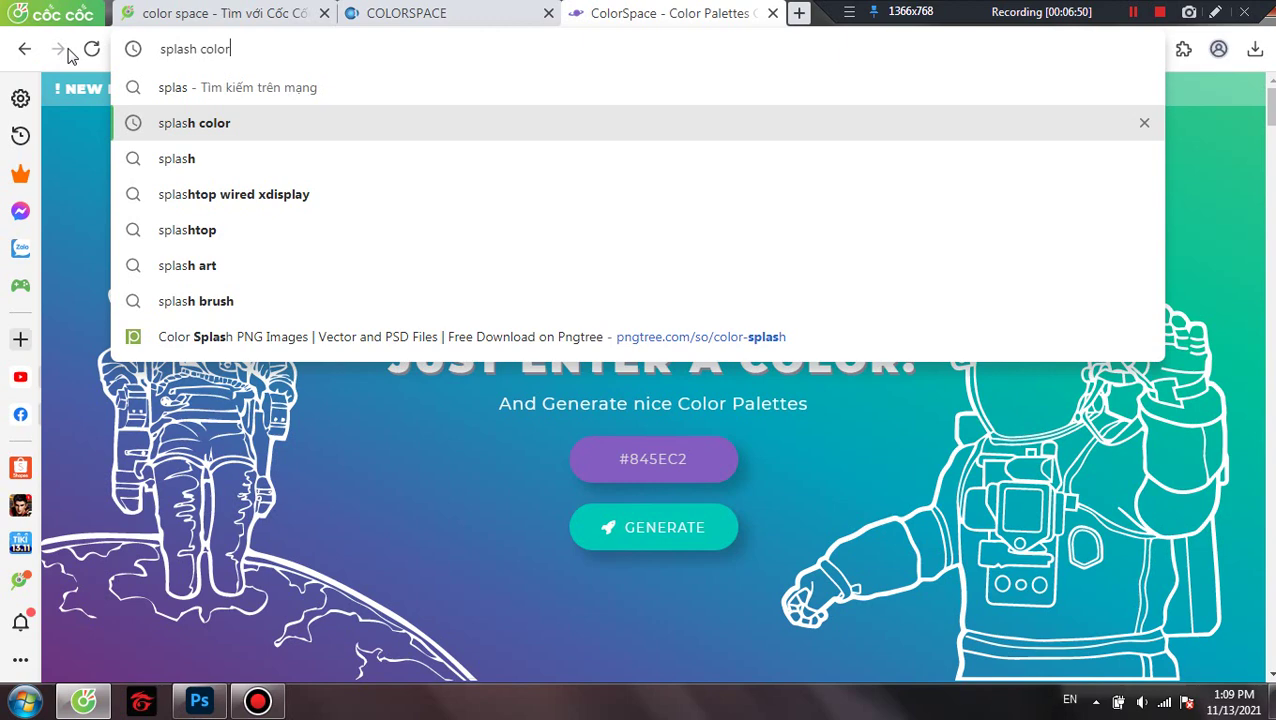
{"action": "key", "text": "Return"}
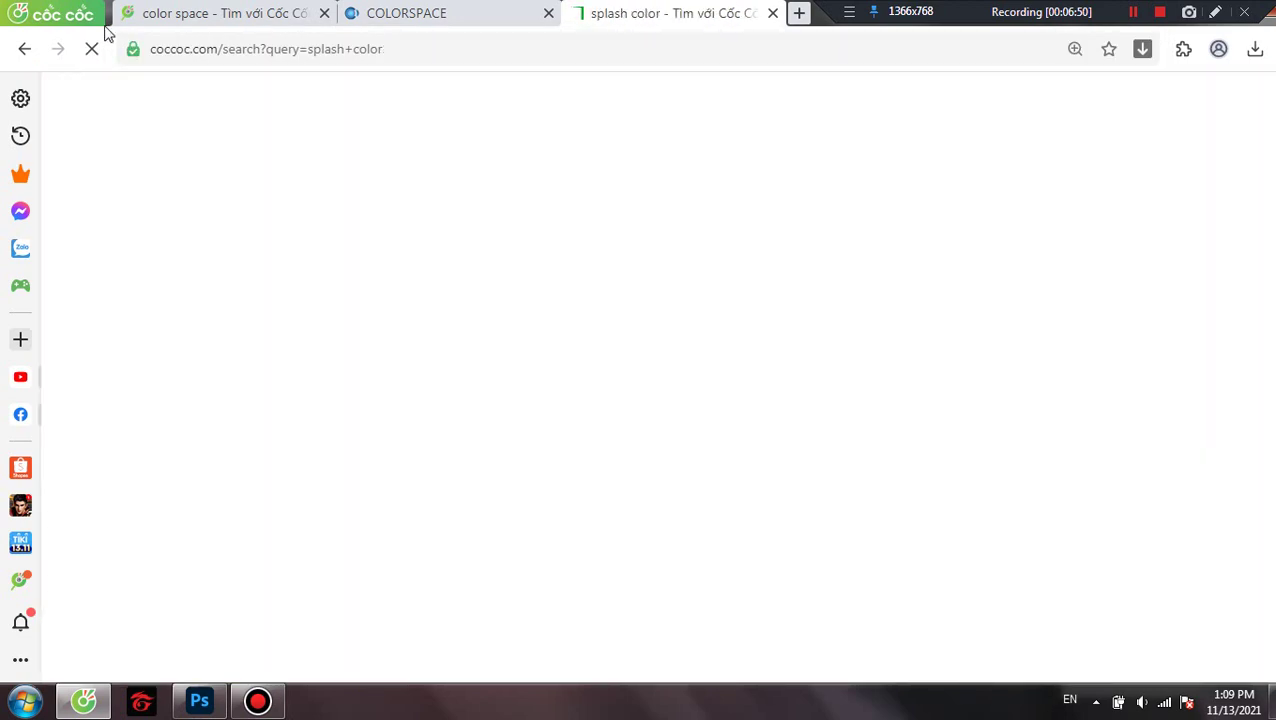
{"action": "left_click", "coordinate": [548, 13]}
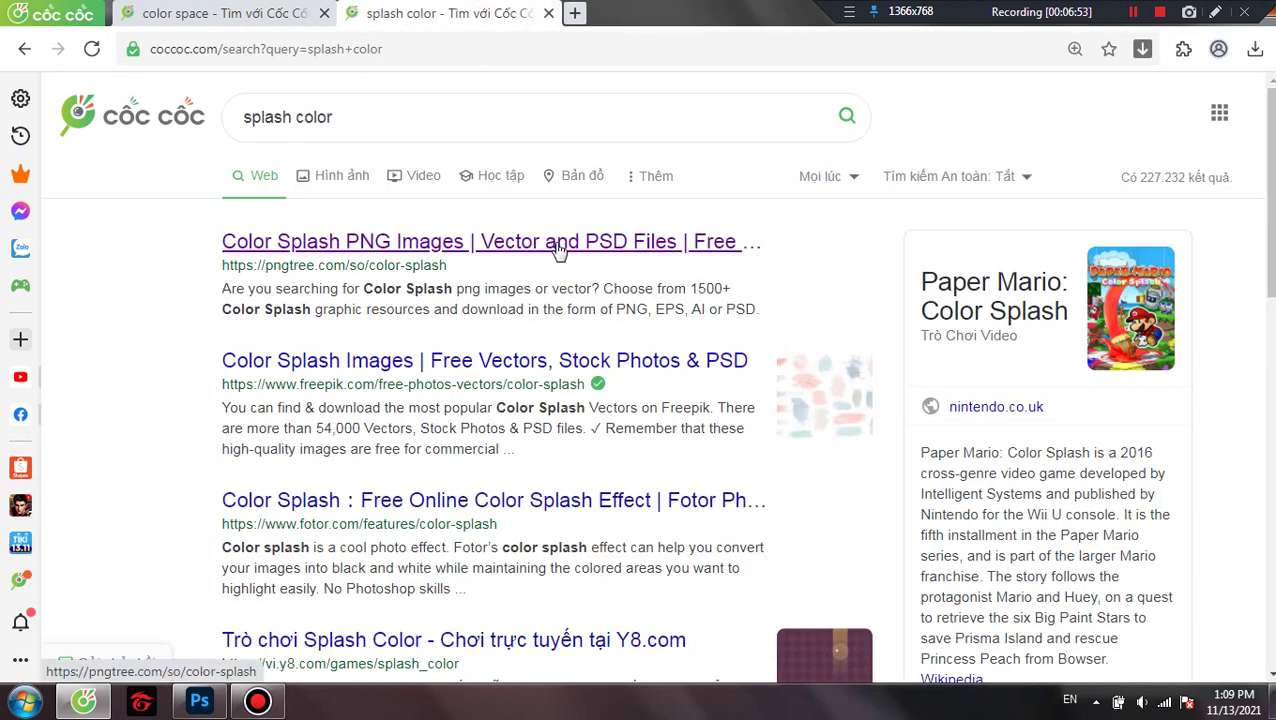
Open Pngtree's color splash search result and the "beautiful color splash background" image page.
{"action": "left_click", "coordinate": [641, 257]}
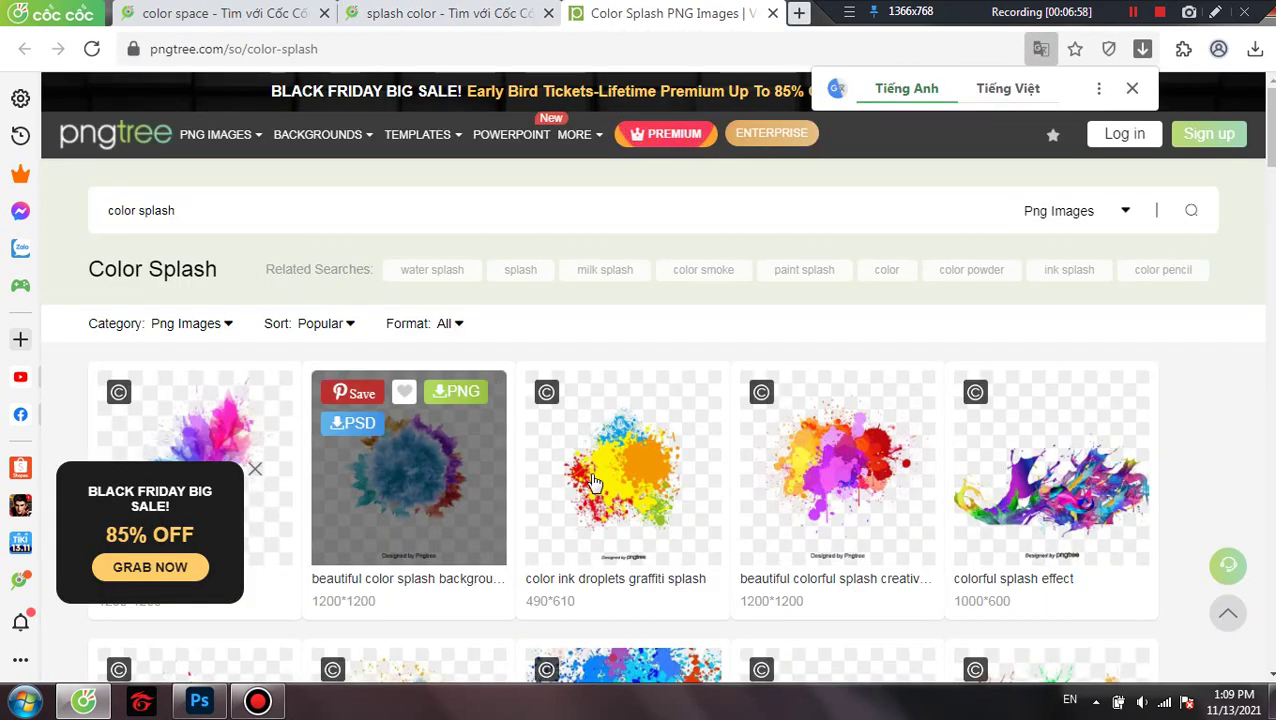
{"action": "scroll", "coordinate": [840, 543], "scroll_direction": "down", "scroll_amount": 2}
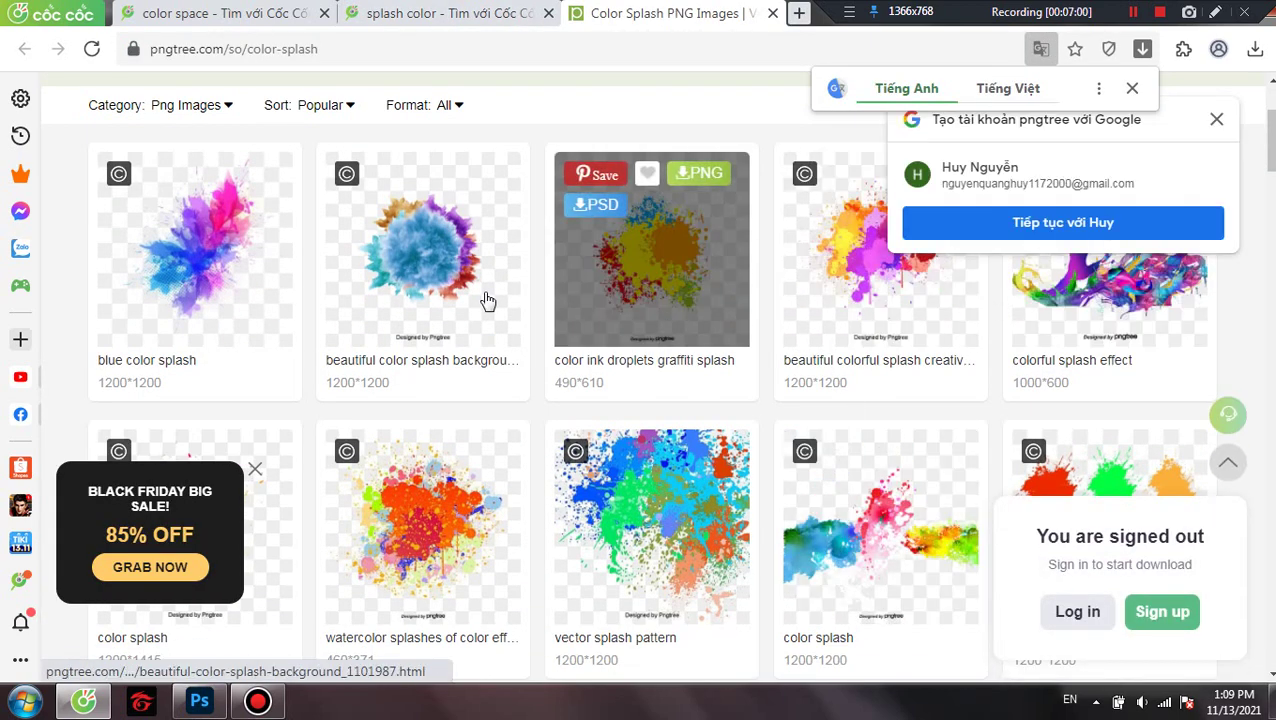
{"action": "left_click", "coordinate": [406, 258]}
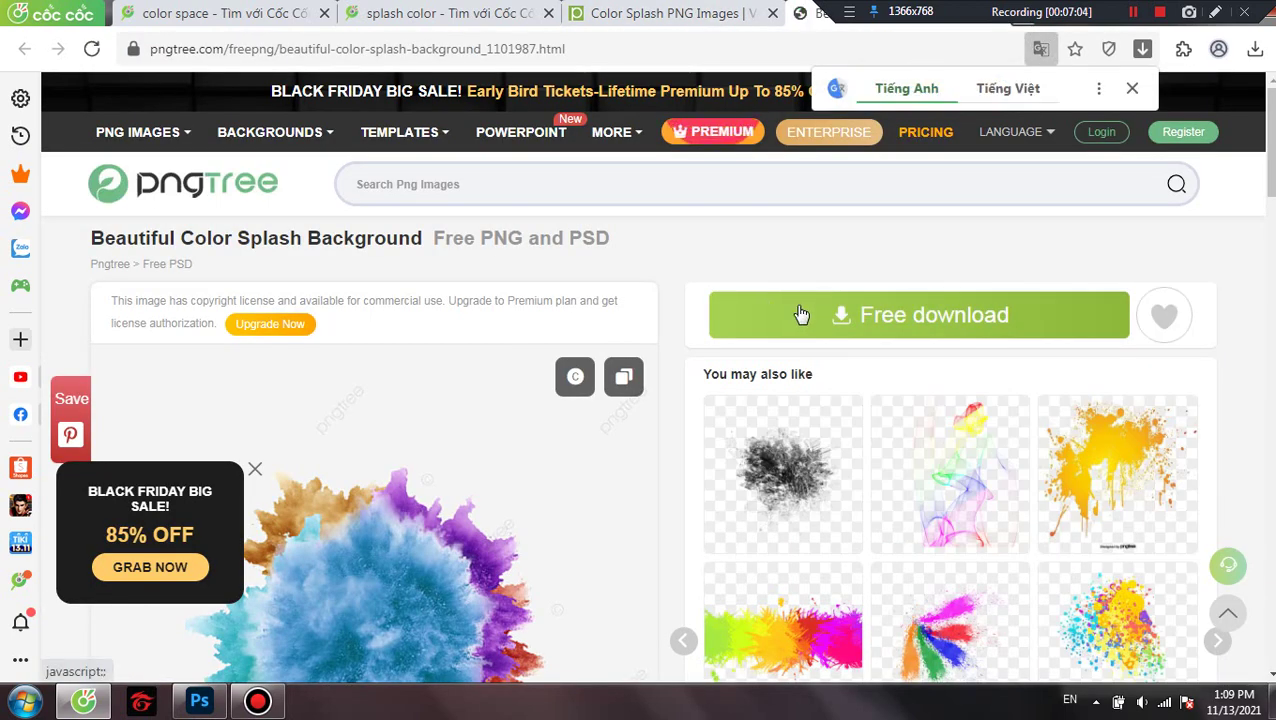
Request the free download of the image, dismiss the Google account prompt and sign in to Pngtree with Google.
{"action": "left_click", "coordinate": [900, 320]}
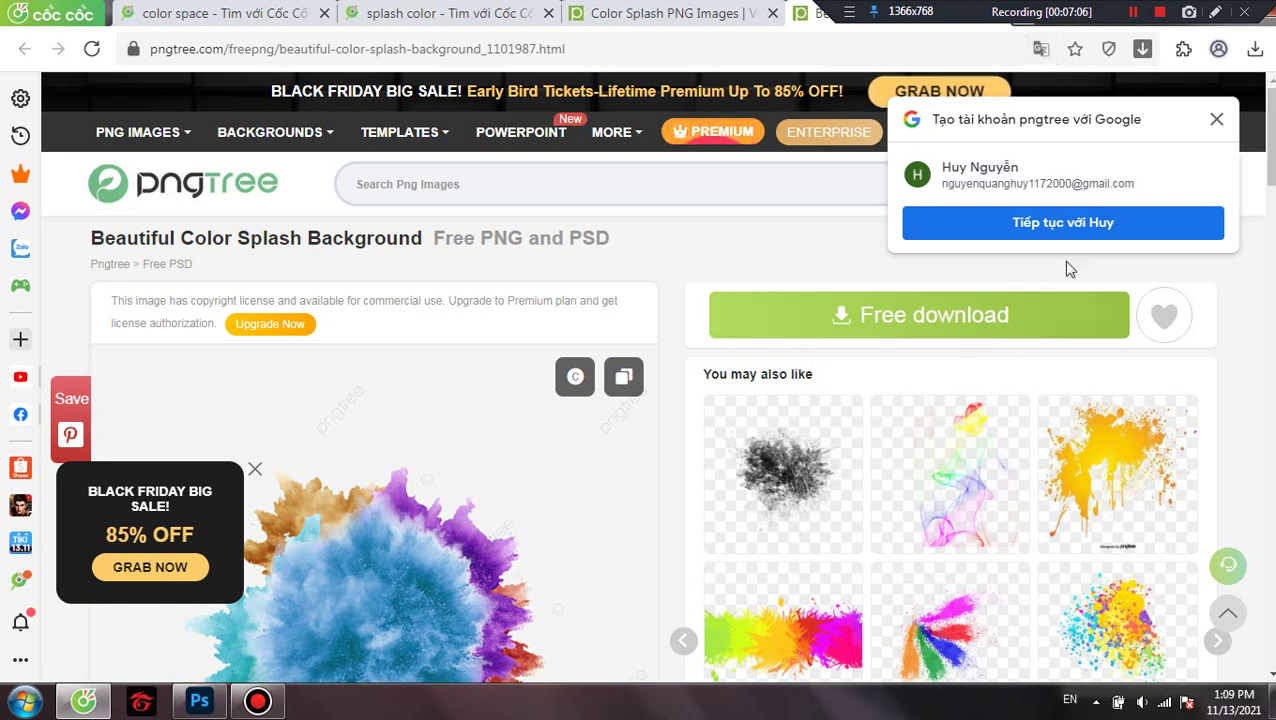
{"action": "left_click", "coordinate": [1216, 119]}
{"action": "left_click", "coordinate": [948, 322]}
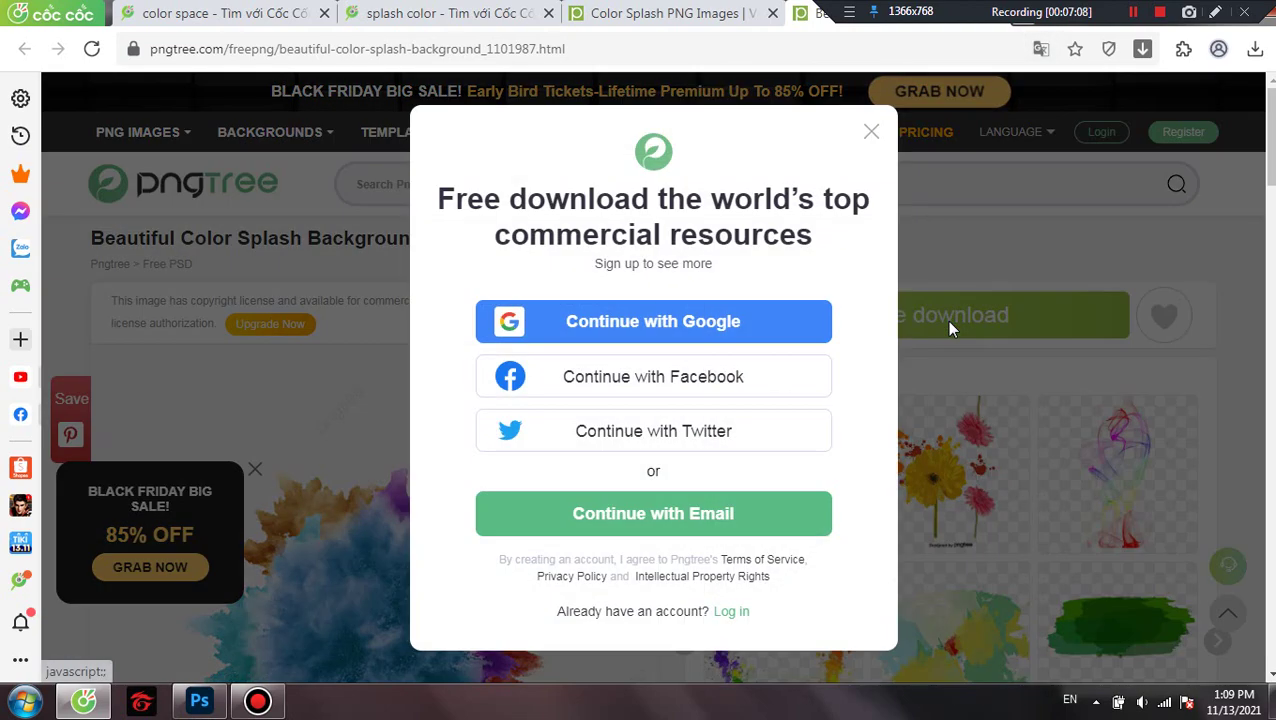
{"action": "left_click", "coordinate": [744, 323]}
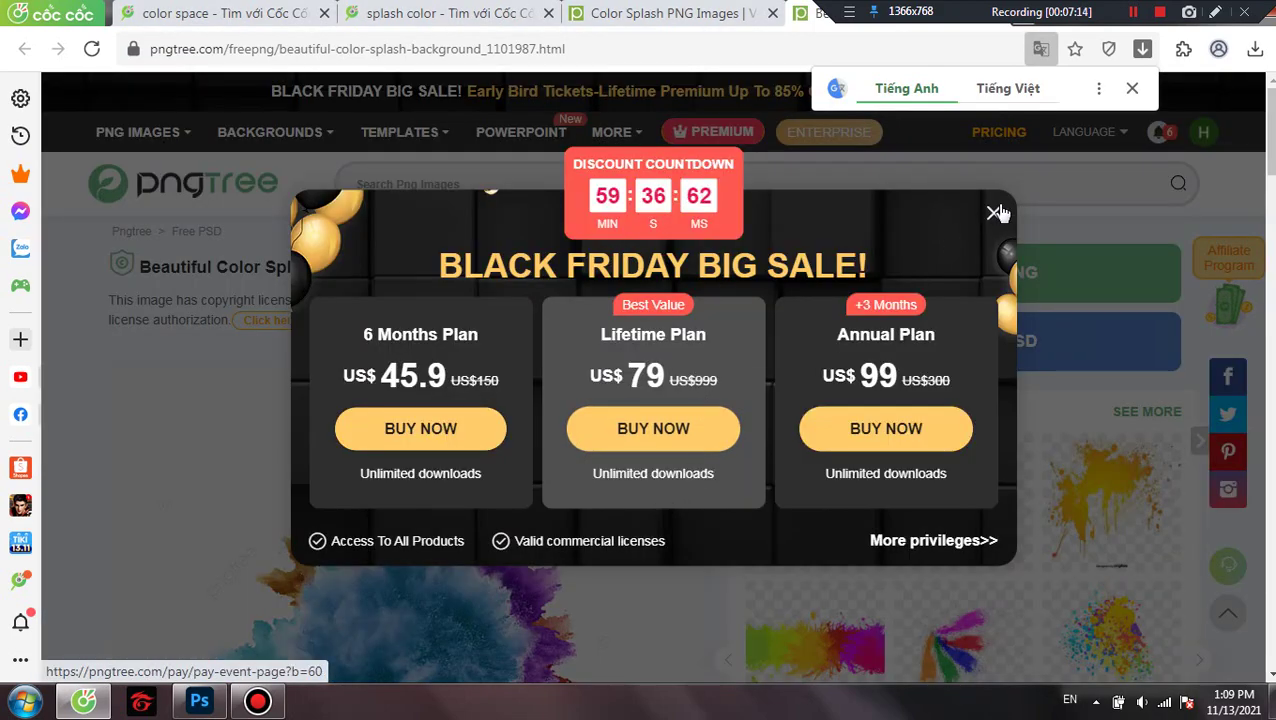
Close the Black Friday offer and download the Beautiful Color Splash Background PNG using the free quota.
{"action": "left_click", "coordinate": [432, 623]}
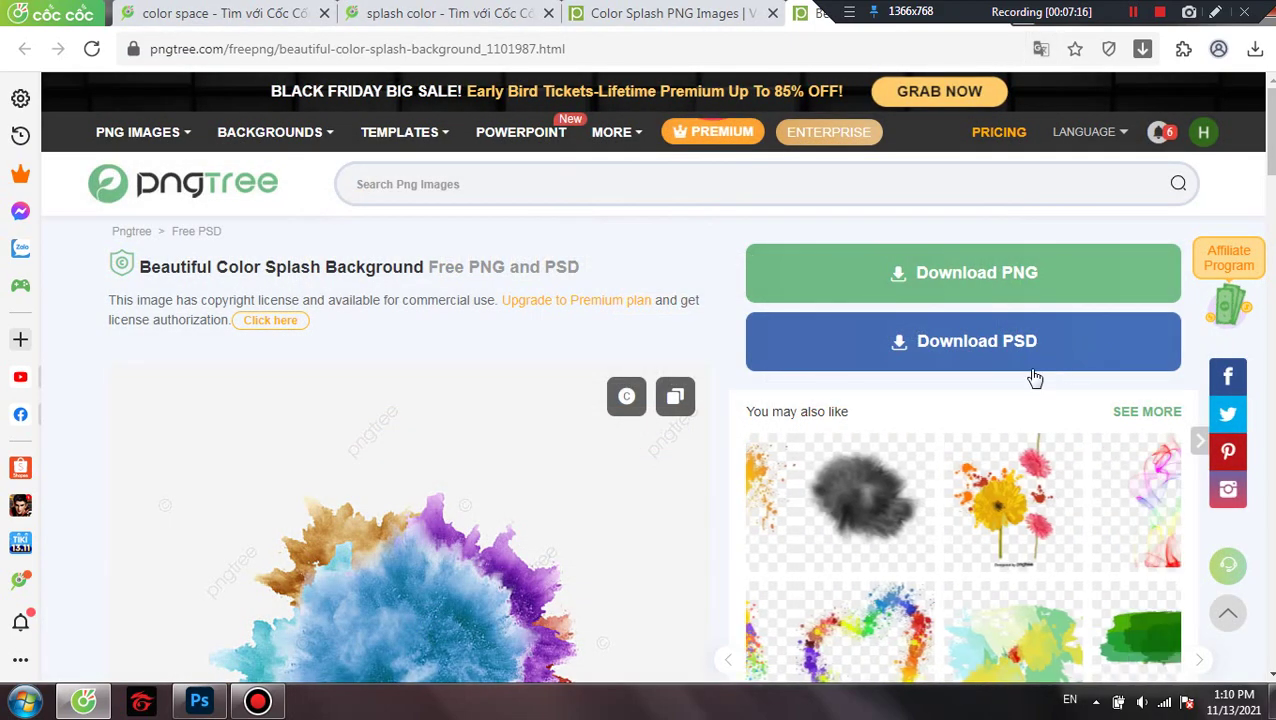
{"action": "scroll", "coordinate": [1047, 455], "scroll_direction": "down", "scroll_amount": 2}
{"action": "scroll", "coordinate": [1047, 455], "scroll_direction": "up", "scroll_amount": 2}
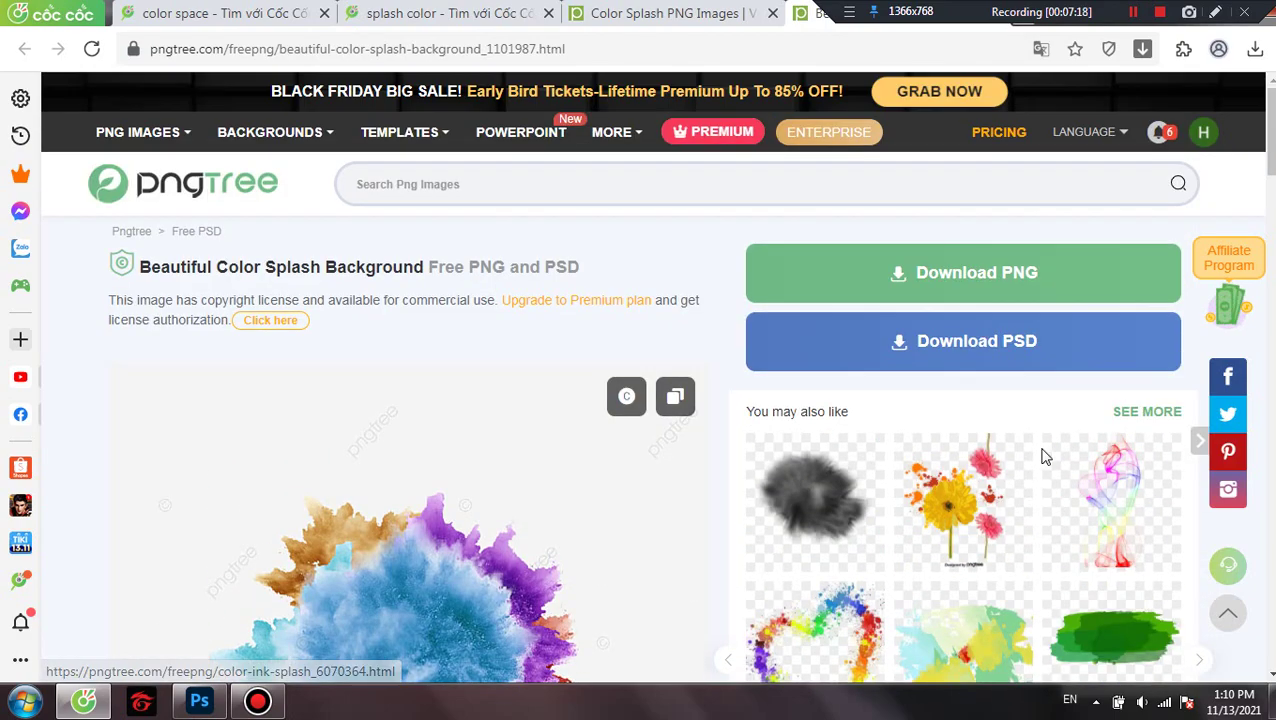
{"action": "scroll", "coordinate": [1047, 455], "scroll_direction": "down", "scroll_amount": 2}
{"action": "scroll", "coordinate": [1044, 456], "scroll_direction": "down", "scroll_amount": 2}
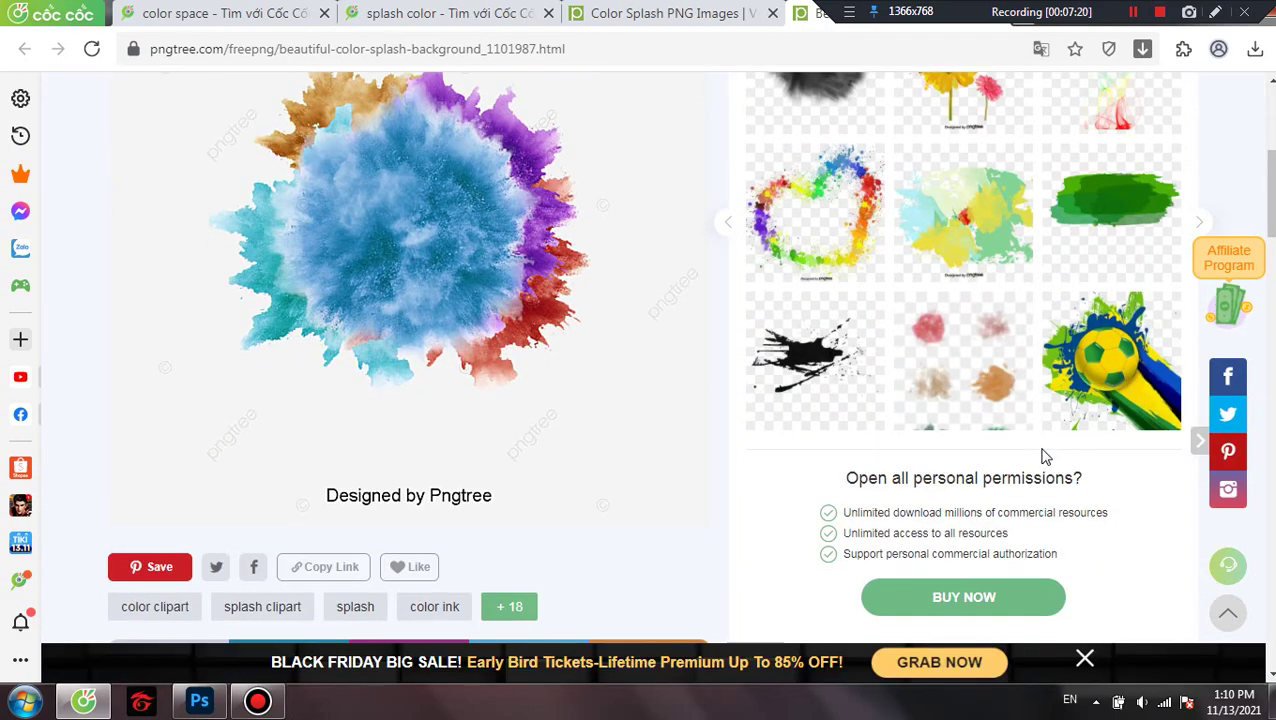
{"action": "scroll", "coordinate": [1044, 456], "scroll_direction": "up", "scroll_amount": 4}
{"action": "left_click", "coordinate": [1005, 276]}
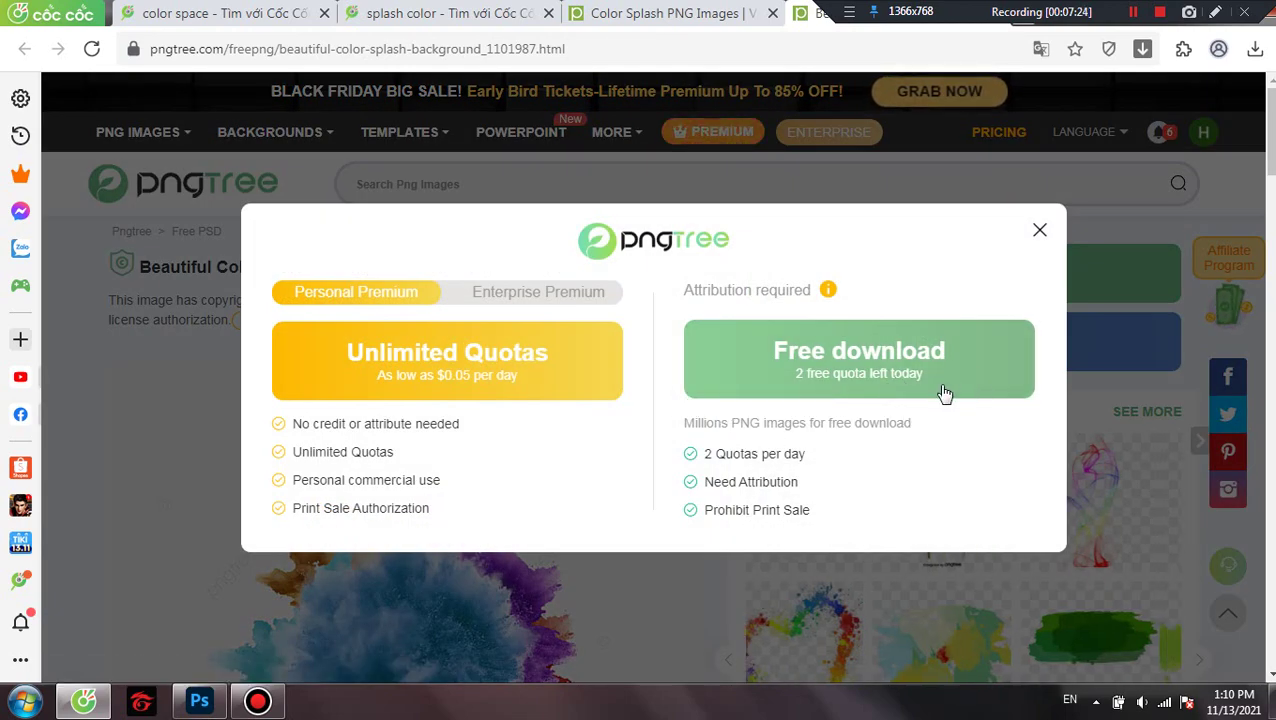
{"action": "left_click", "coordinate": [880, 365]}
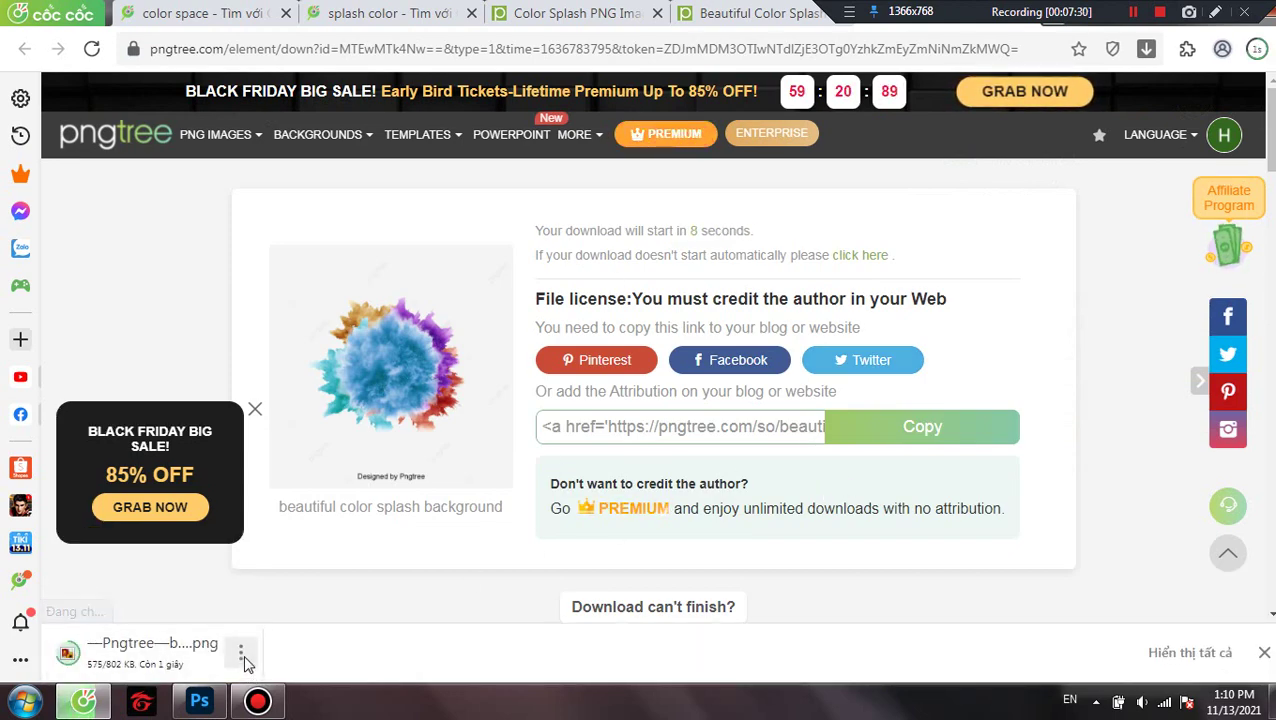
Return to the color splash results and download the "Watercolor Splashes Of Color Effect" image as a free PNG.
{"action": "left_click", "coordinate": [598, 12]}
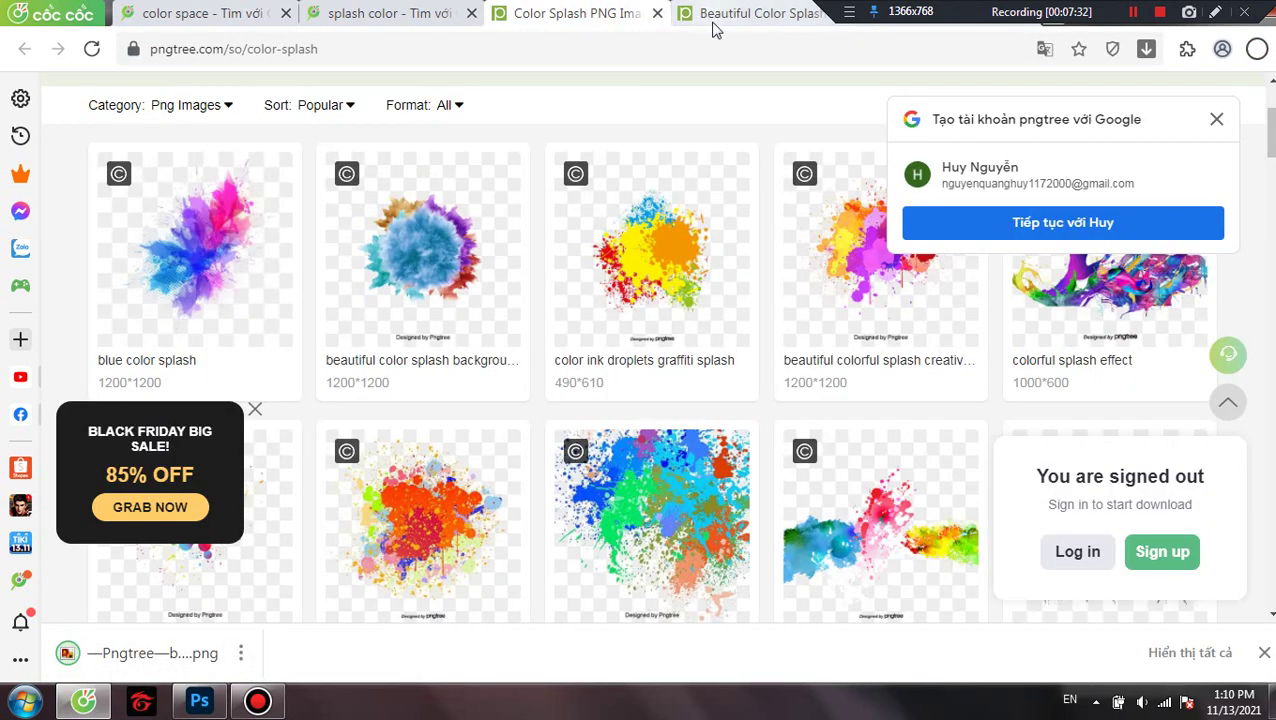
{"action": "scroll", "coordinate": [580, 425], "scroll_direction": "down", "scroll_amount": 2}
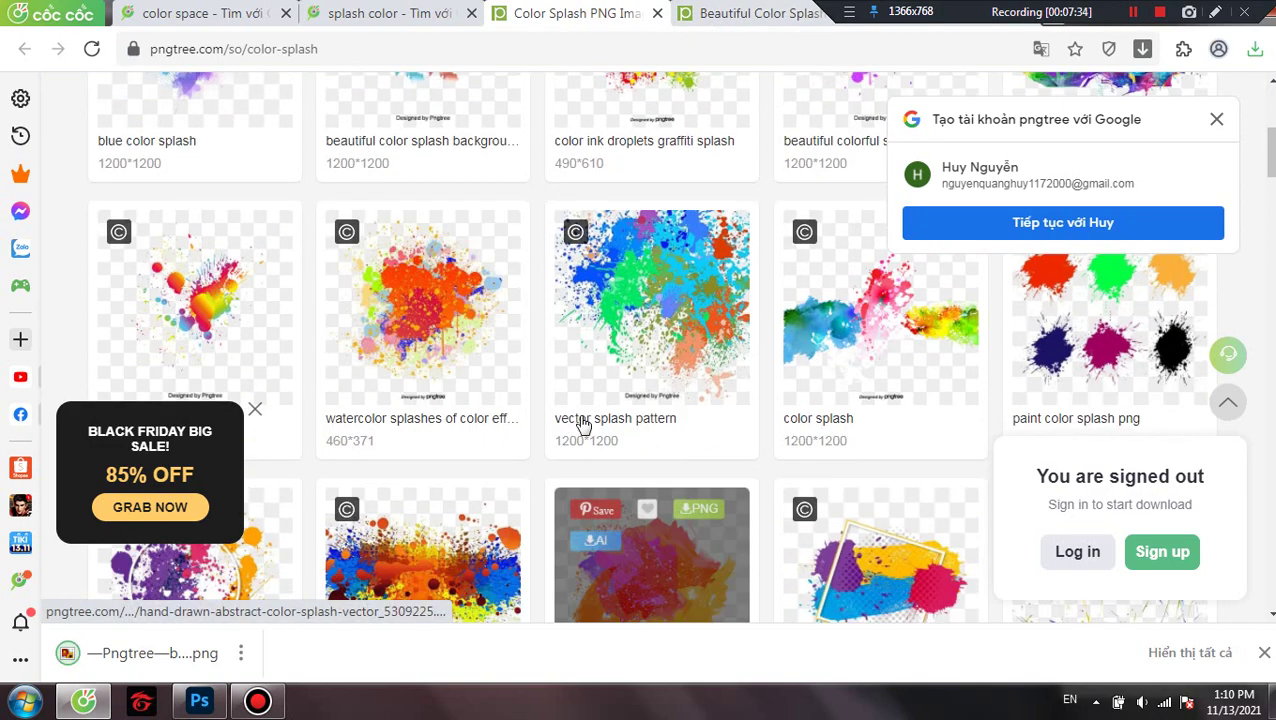
{"action": "left_click", "coordinate": [453, 350]}
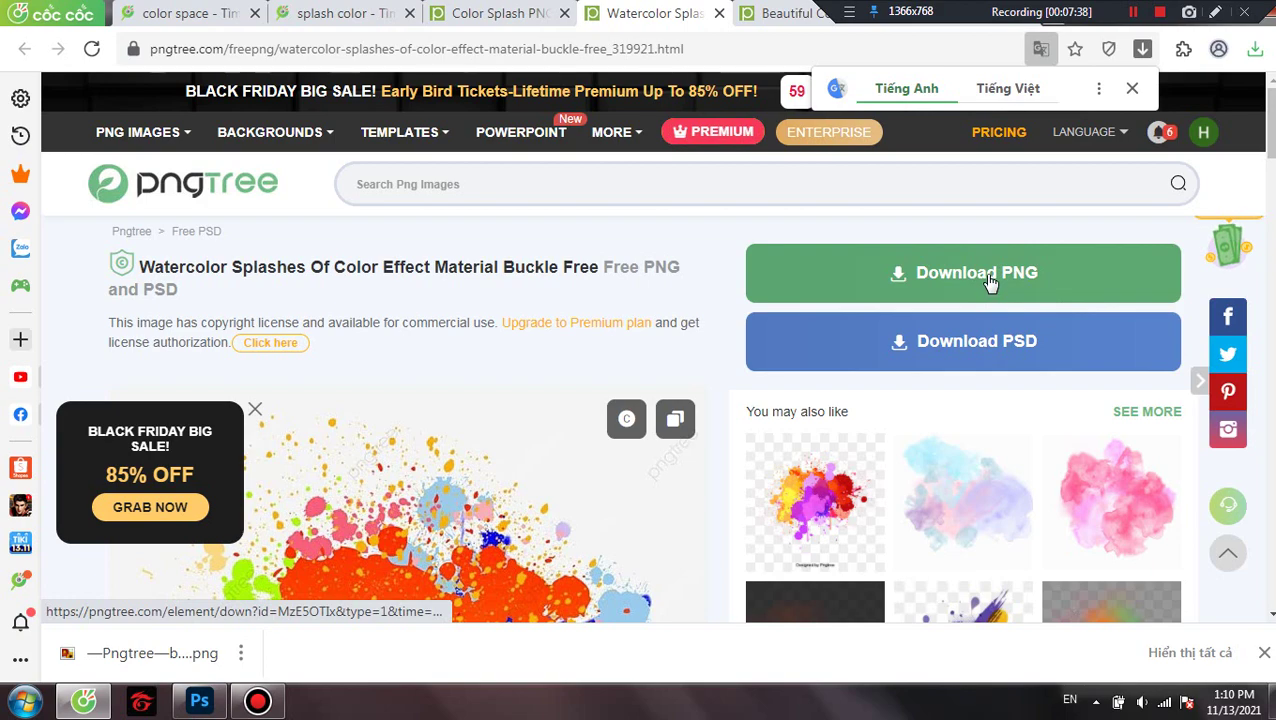
{"action": "left_click", "coordinate": [812, 296]}
{"action": "left_click", "coordinate": [826, 332]}
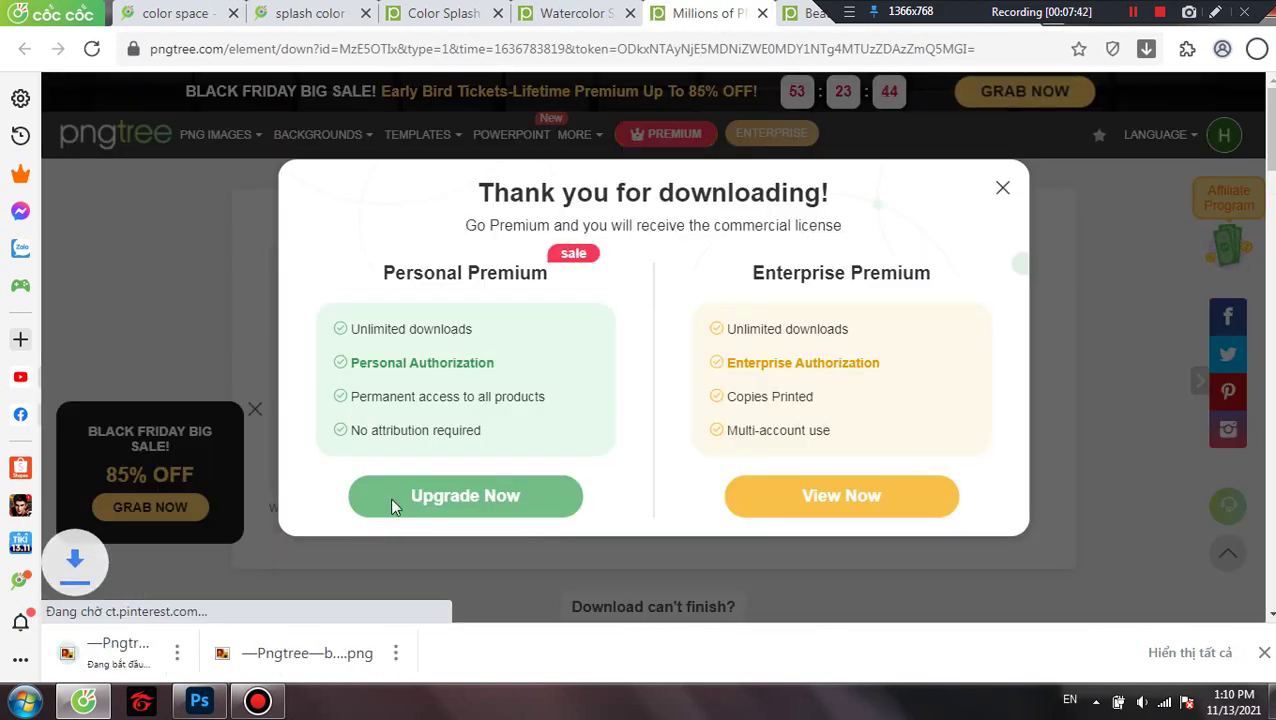
Switch to Photoshop and place the "beautiful color splash background_1101987" PNG from Downloads as an embedded image in the banner.
{"action": "mouse_move", "coordinate": [199, 701]}
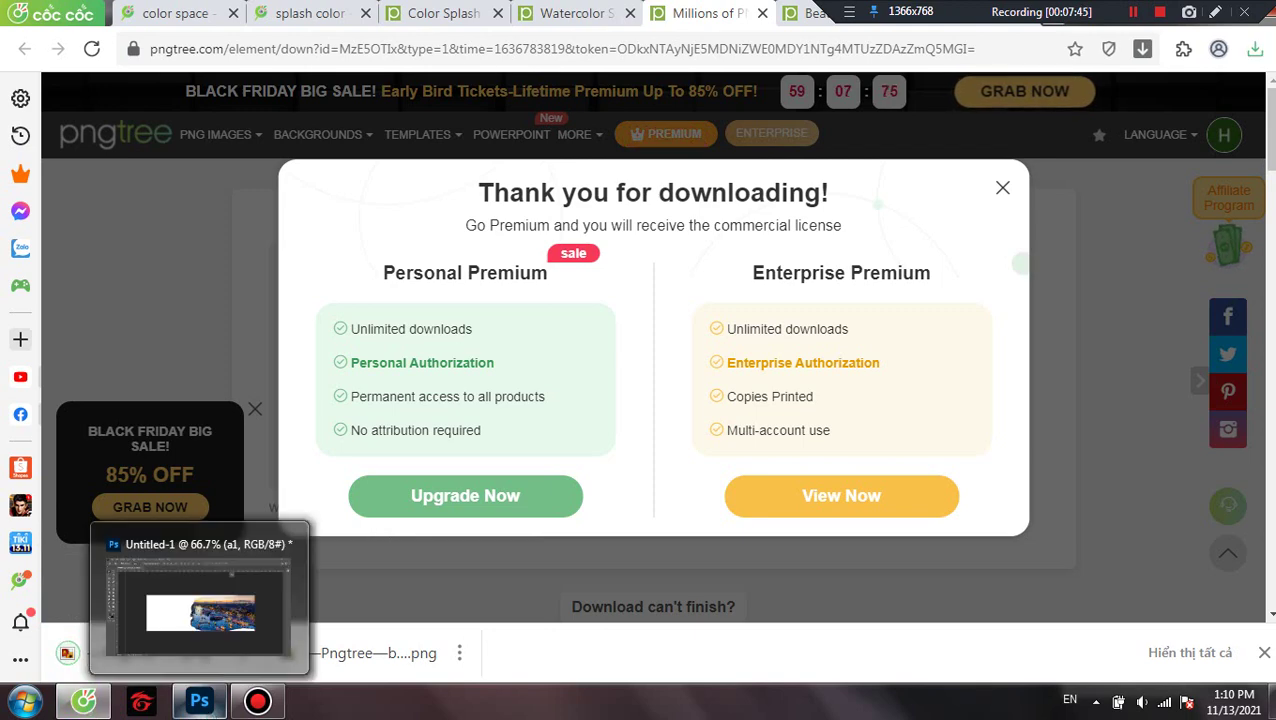
{"action": "left_click", "coordinate": [199, 600]}
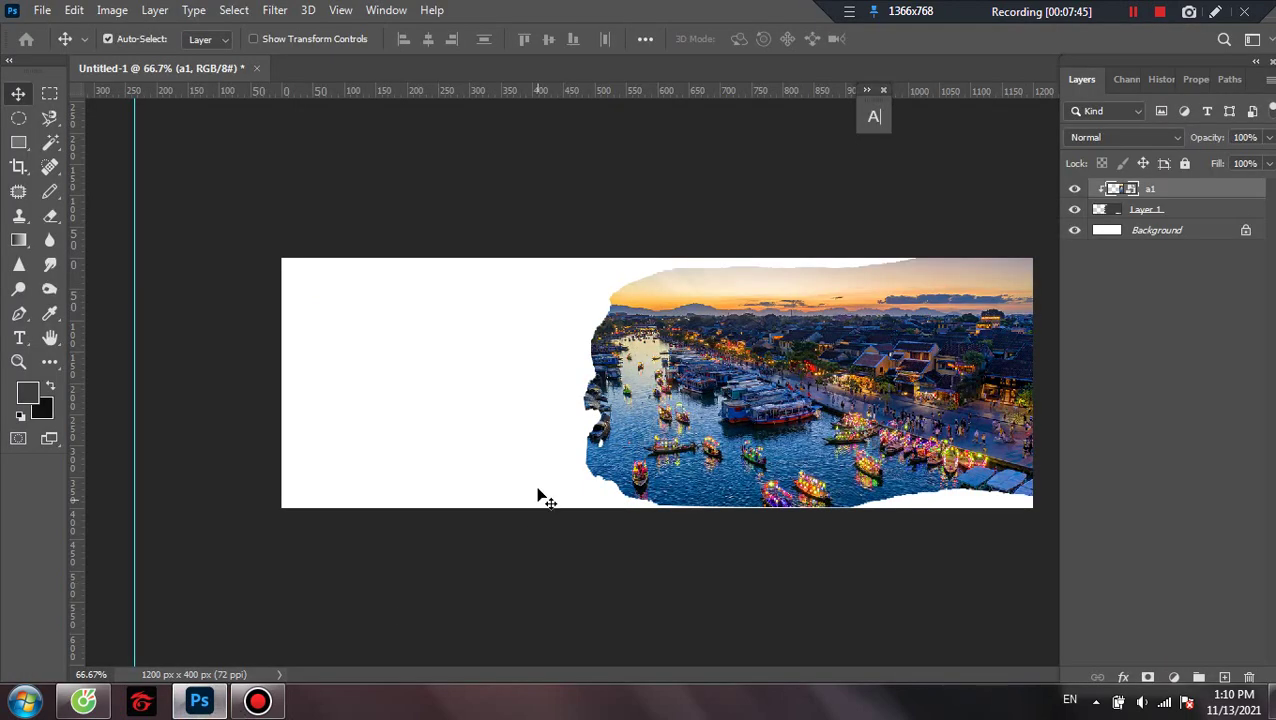
{"action": "left_click", "coordinate": [44, 12]}
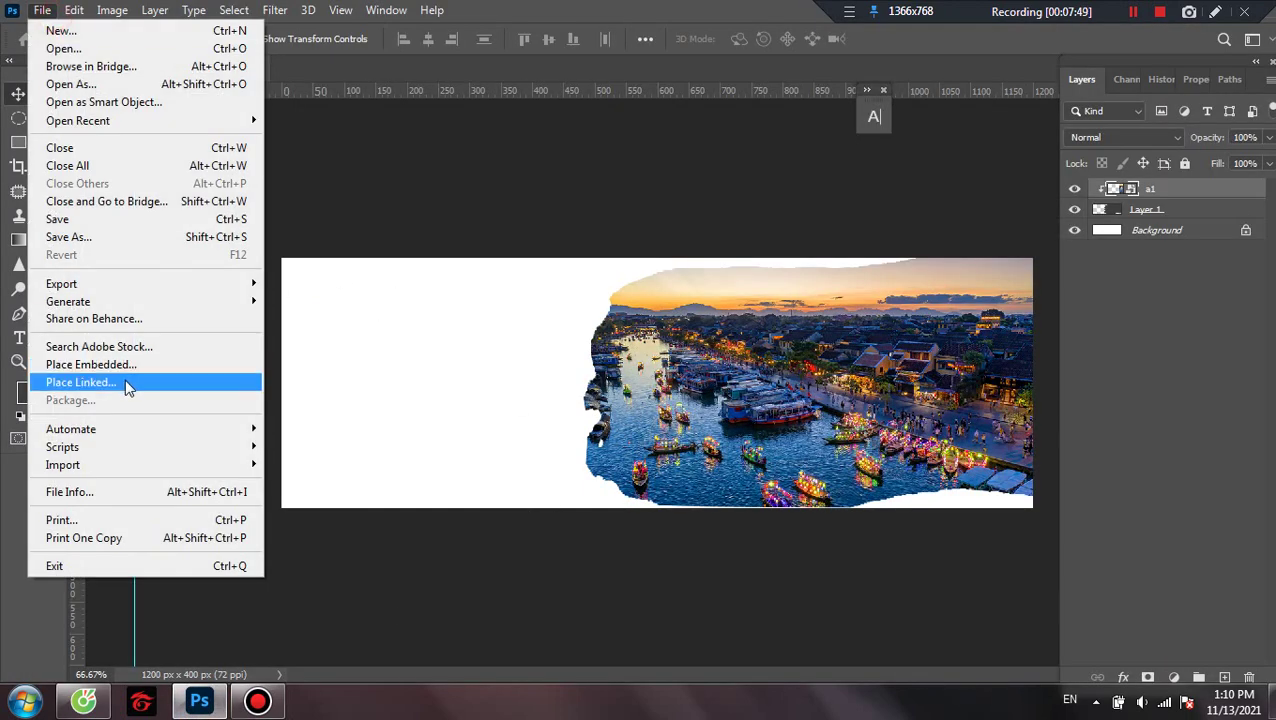
{"action": "left_click", "coordinate": [211, 370]}
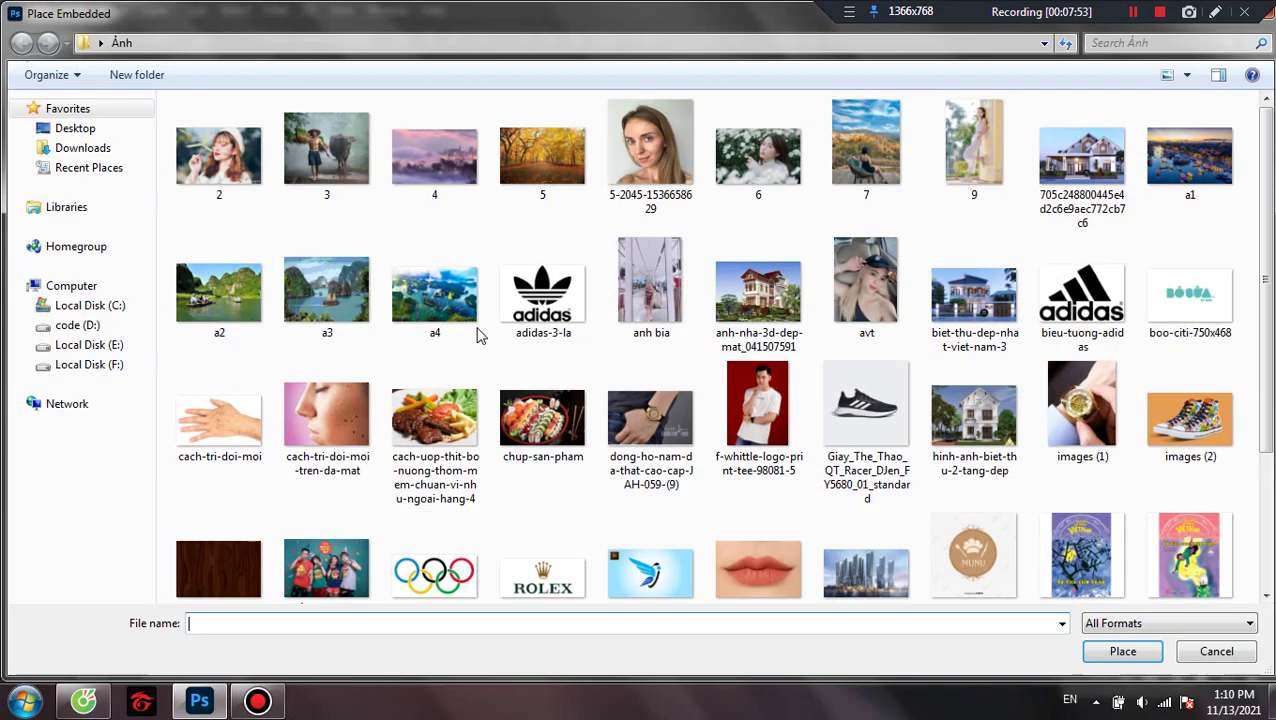
{"action": "left_click_drag", "start_coordinate": [1270, 332], "coordinate": [1241, 512]}
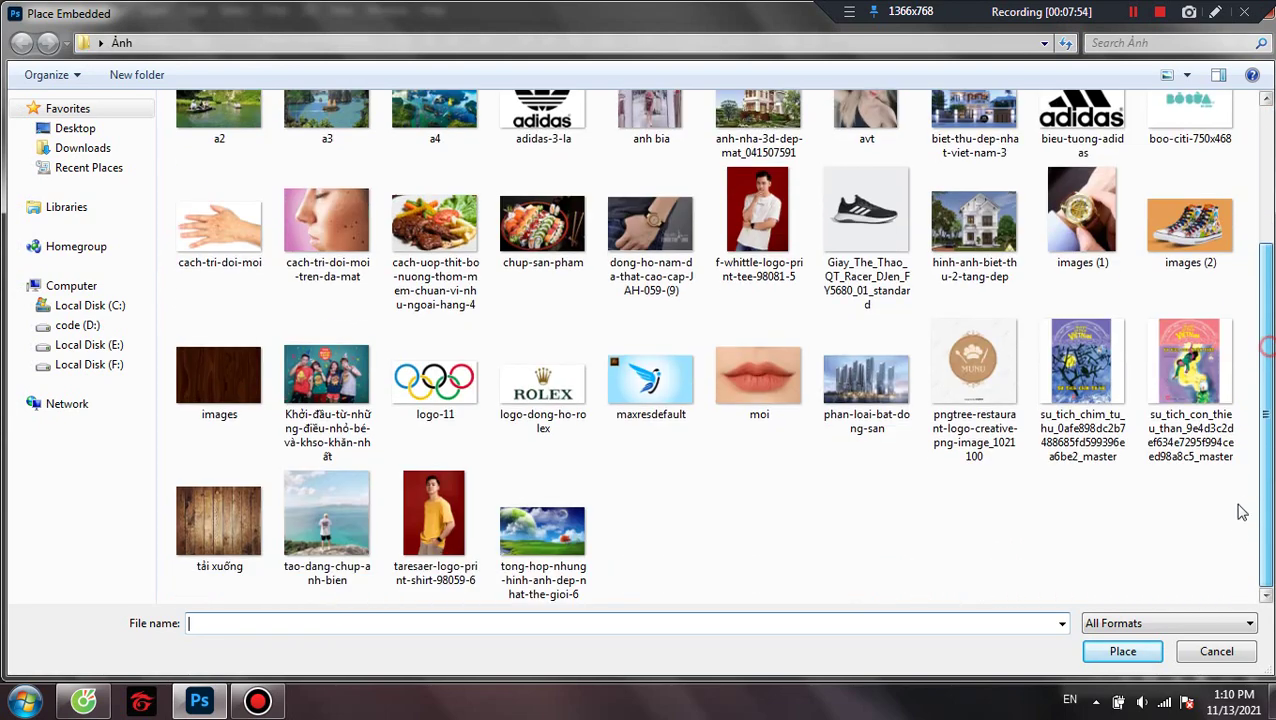
{"action": "left_click", "coordinate": [83, 147]}
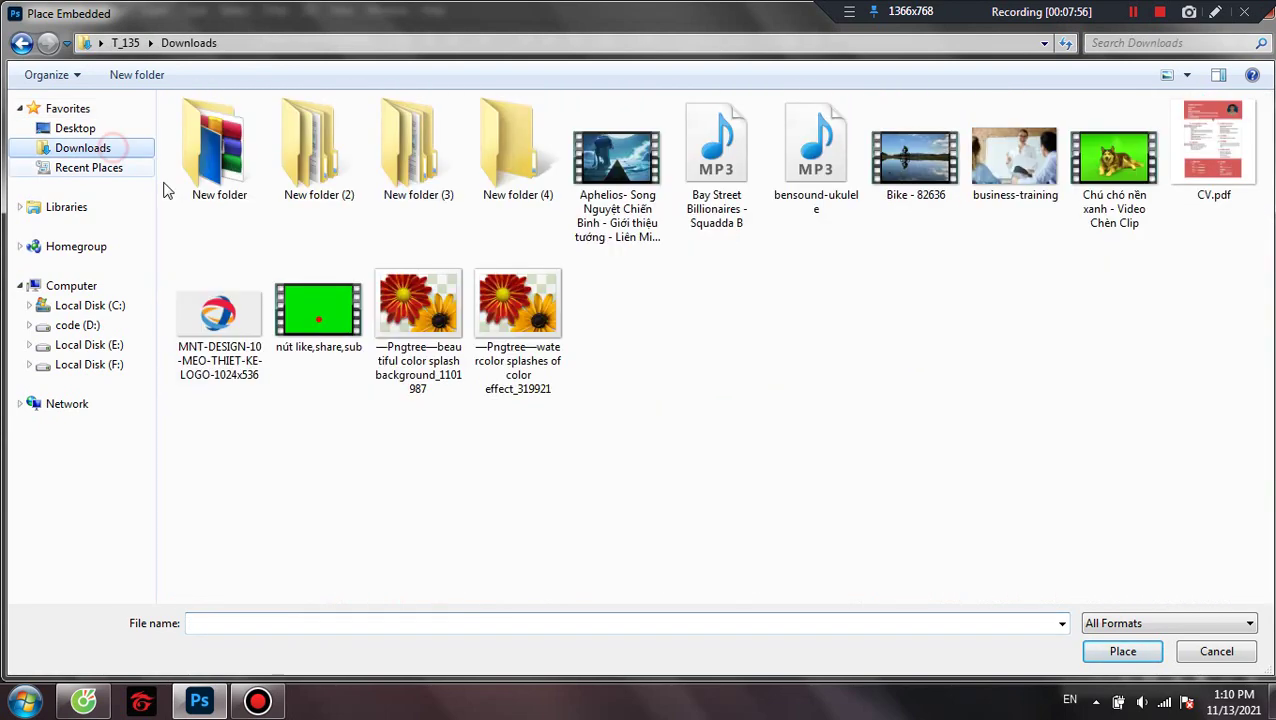
{"action": "left_click", "coordinate": [392, 318]}
{"action": "left_click", "coordinate": [1120, 660]}
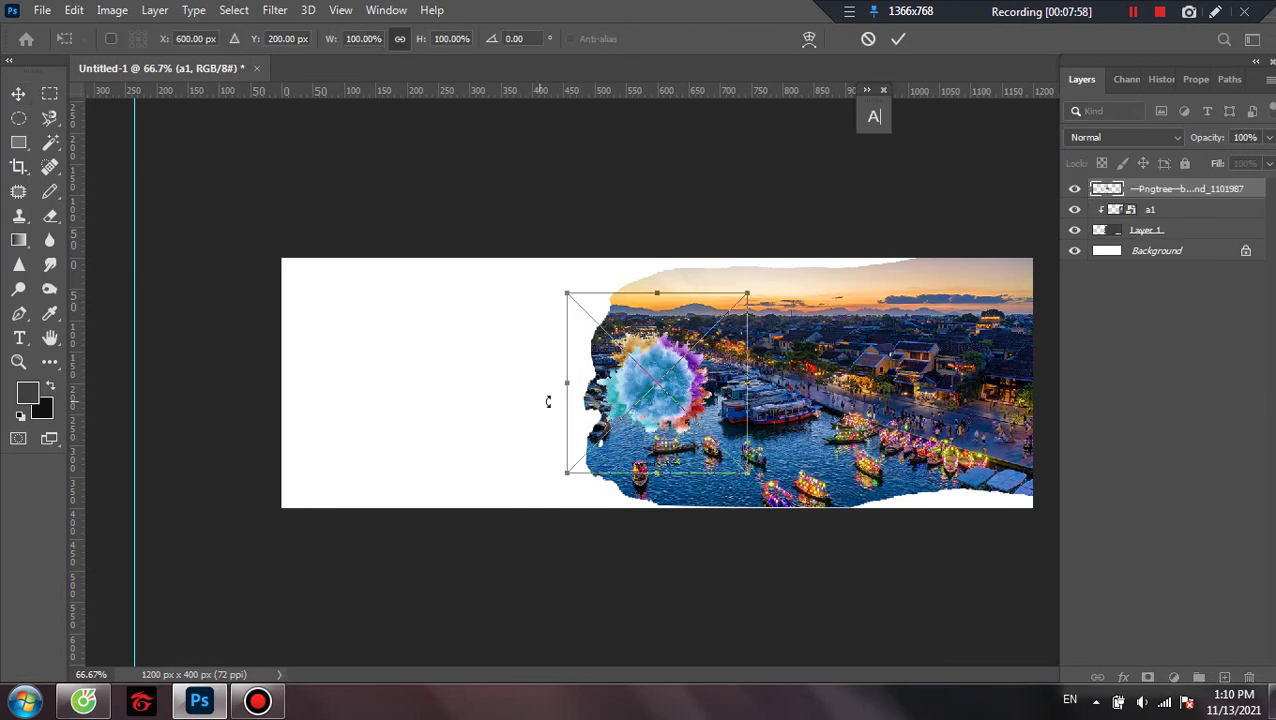
Move the placed splash to the banner's upper left corner and enlarge it to about 157% width and 140% height.
{"action": "left_click_drag", "start_coordinate": [614, 370], "coordinate": [328, 333]}
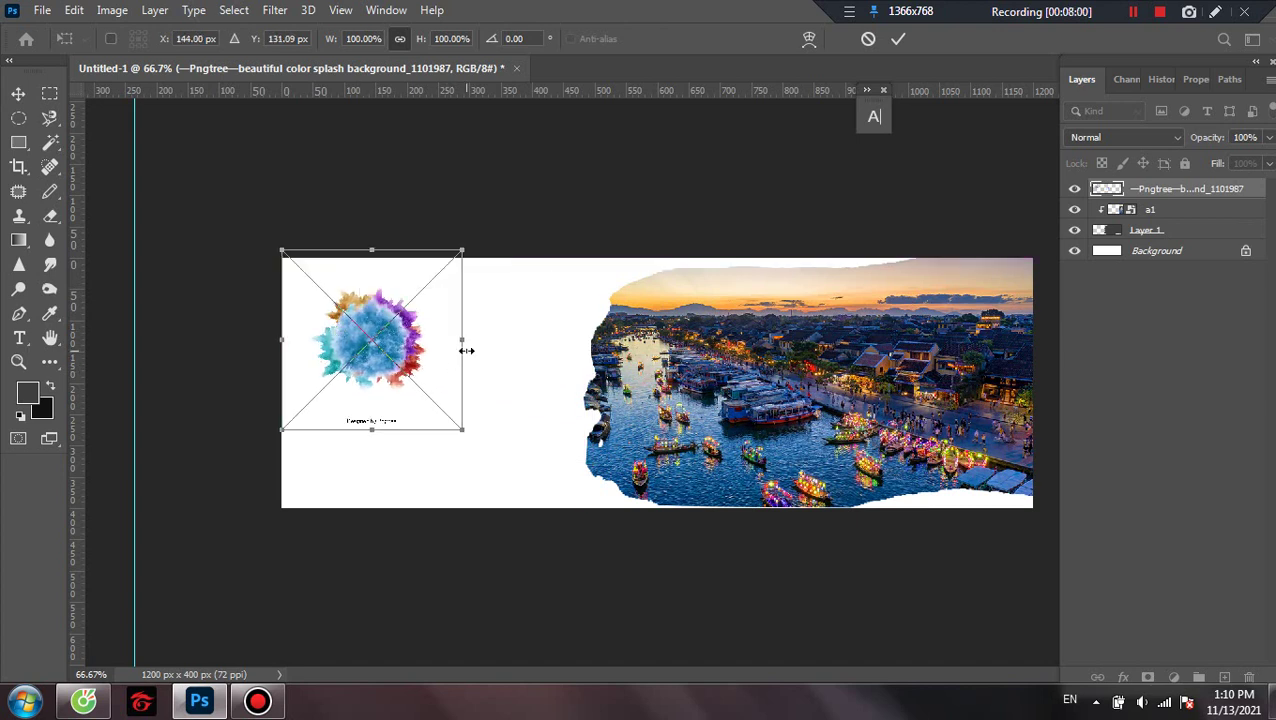
{"action": "left_click_drag", "start_coordinate": [462, 340], "coordinate": [697, 318]}
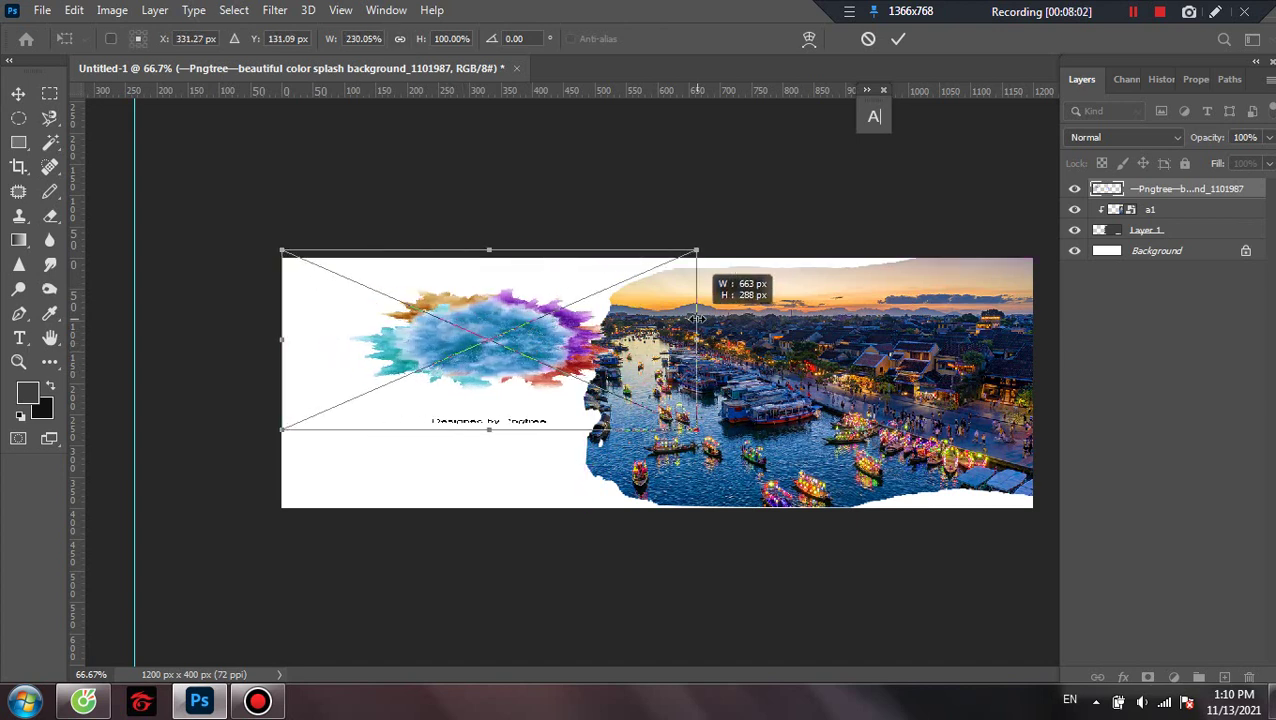
{"action": "key", "text": "ctrl+z"}
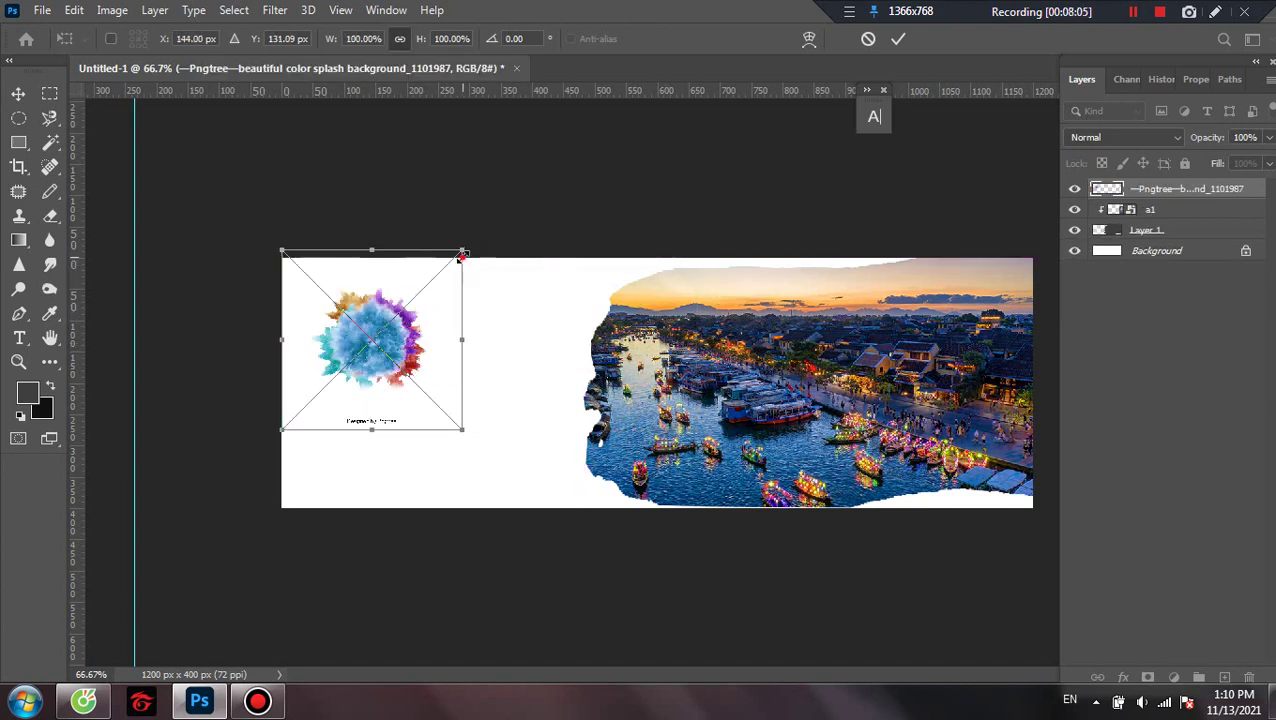
{"action": "left_click_drag", "start_coordinate": [462, 254], "coordinate": [564, 171]}
{"action": "left_click_drag", "start_coordinate": [467, 308], "coordinate": [425, 322]}
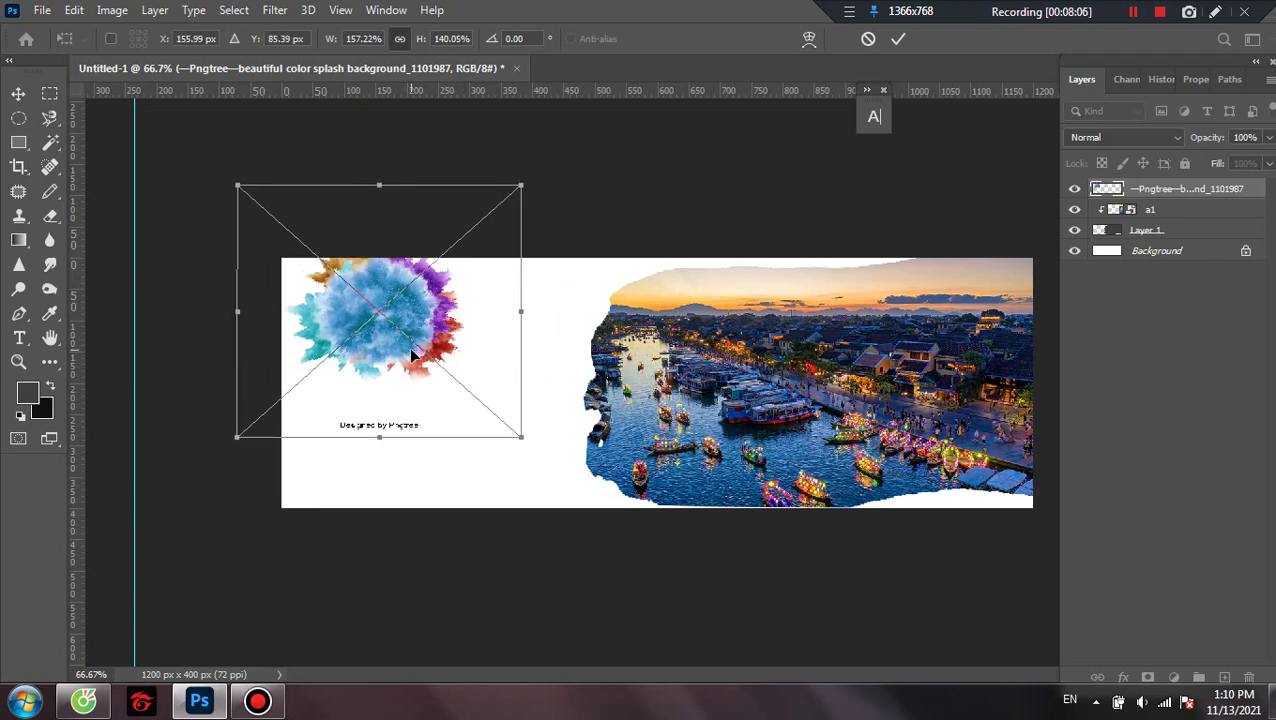
{"action": "key", "text": "Escape"}
Try blend modes such as Subtract on the splash layer, return it to its normal look and delete the layer.
{"action": "left_click", "coordinate": [1162, 140]}
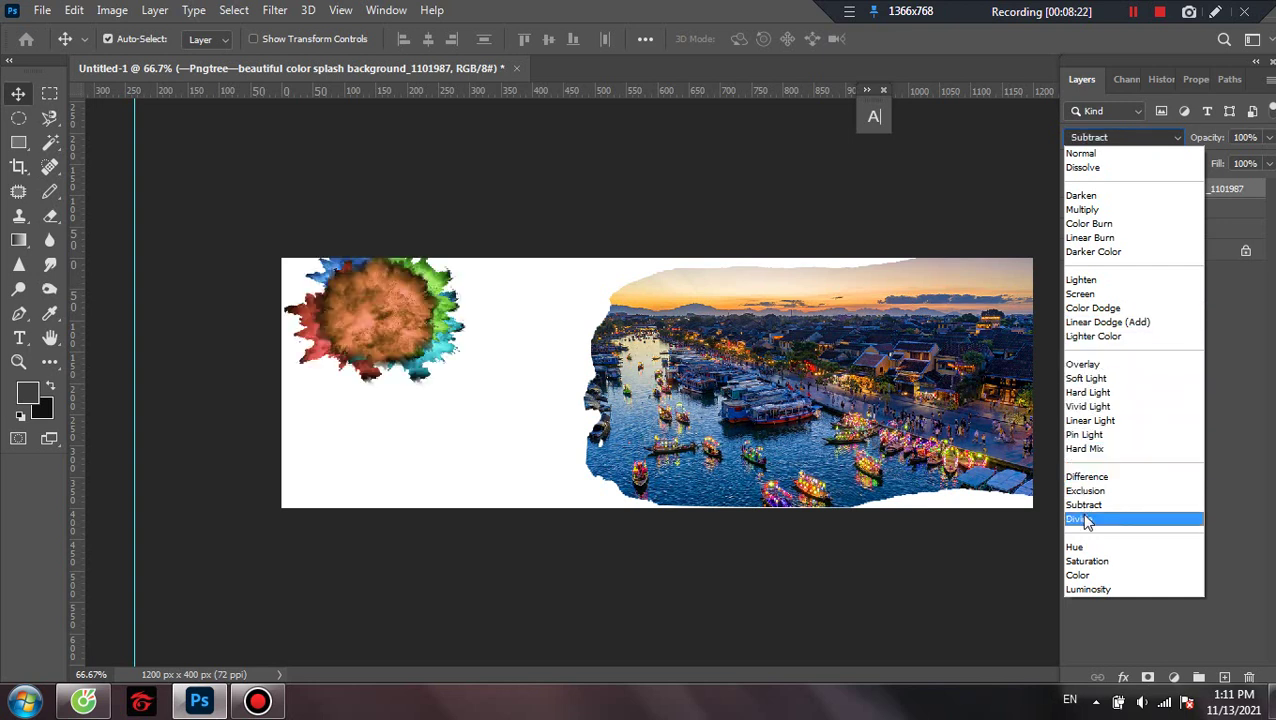
{"action": "left_click", "coordinate": [450, 436]}
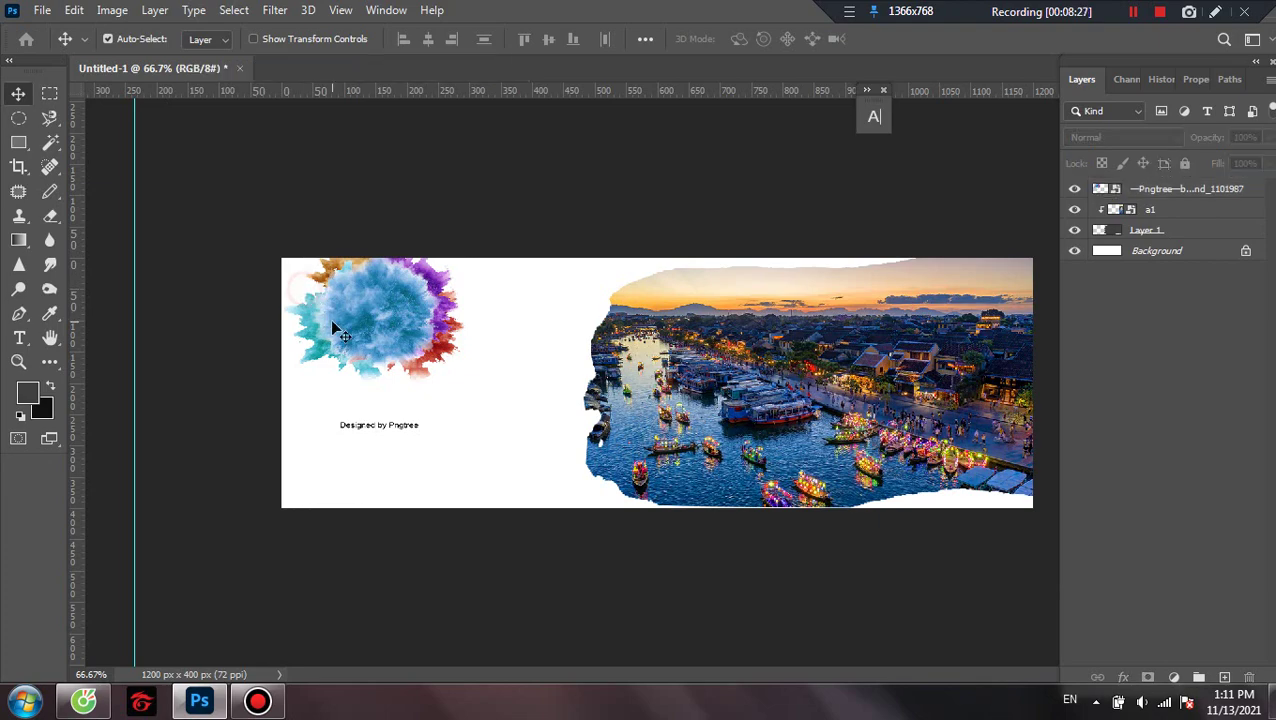
{"action": "key", "text": "Delete"}
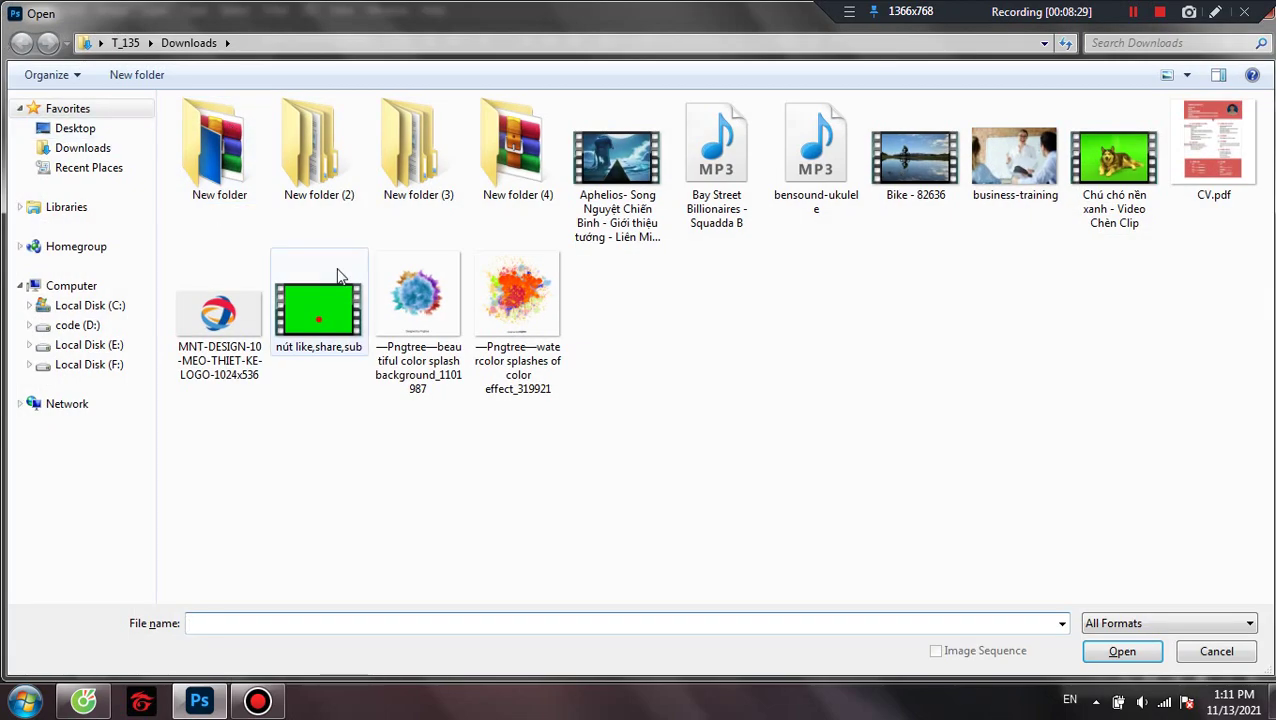
Open the "beautiful color splash background_1101987" PNG as its own document and select its transparent surroundings with the Magic Wand.
{"action": "left_click", "coordinate": [415, 295]}
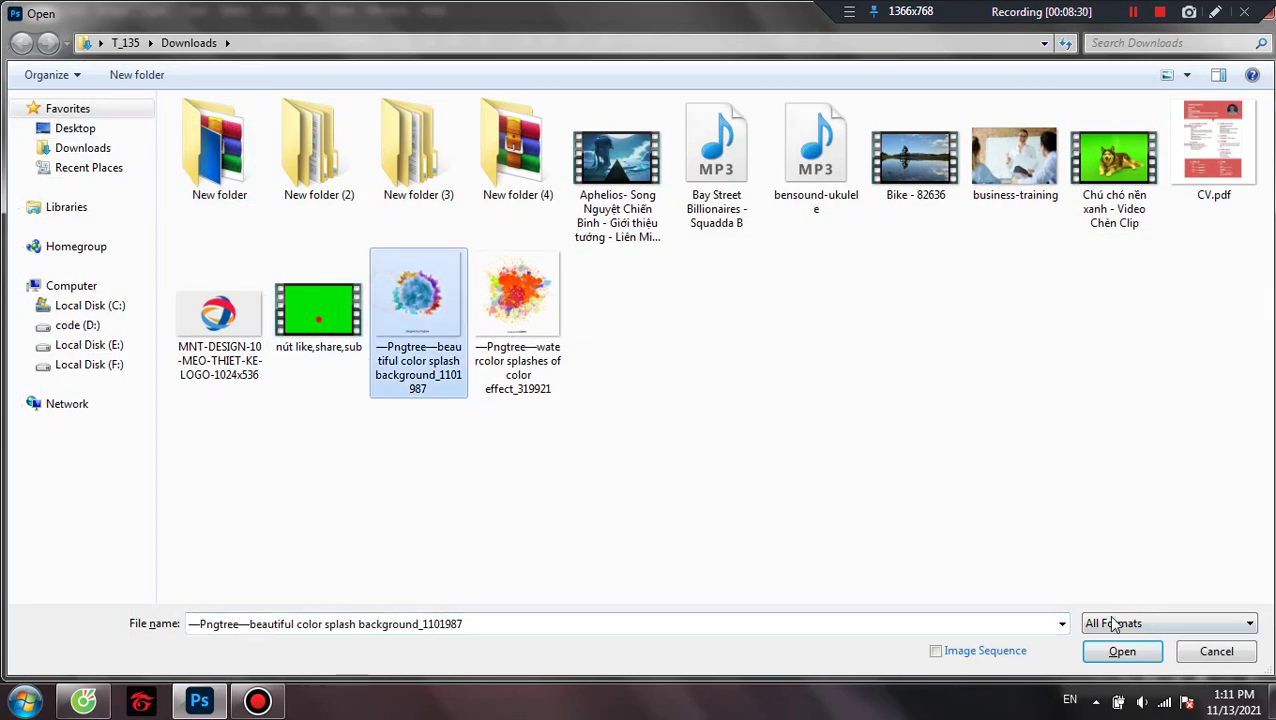
{"action": "left_click", "coordinate": [1112, 654]}
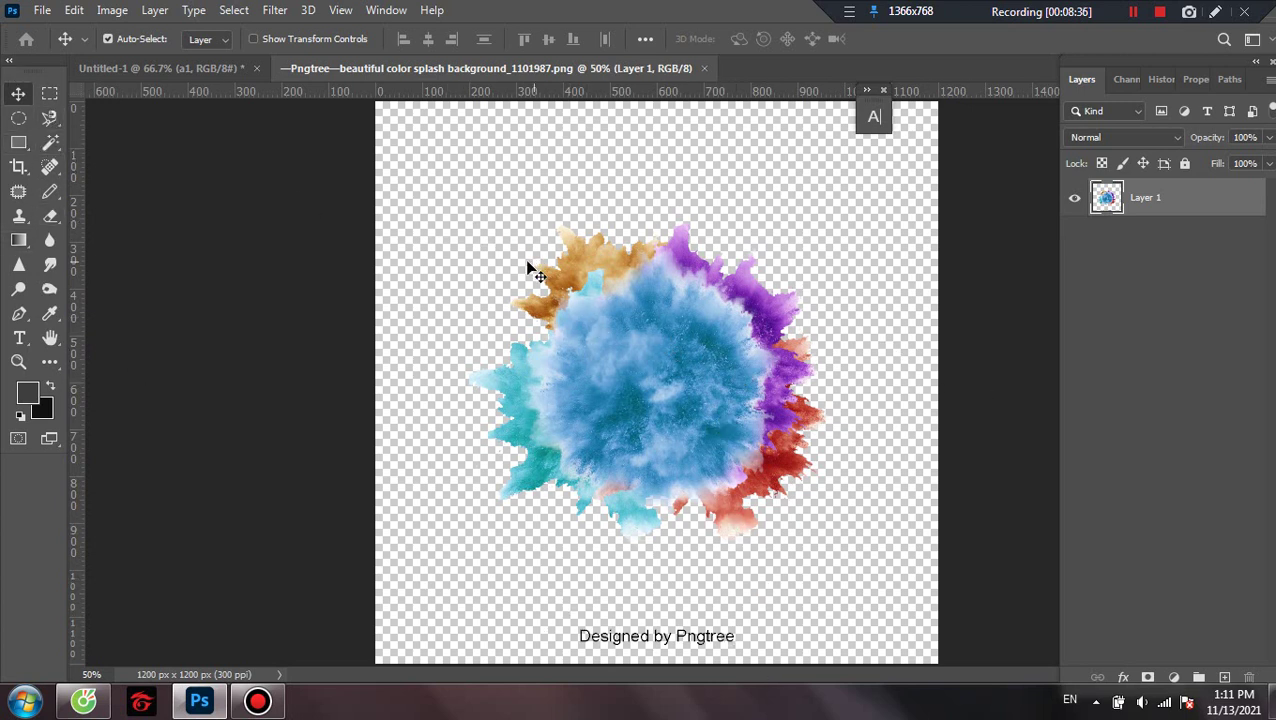
{"action": "left_click", "coordinate": [50, 119]}
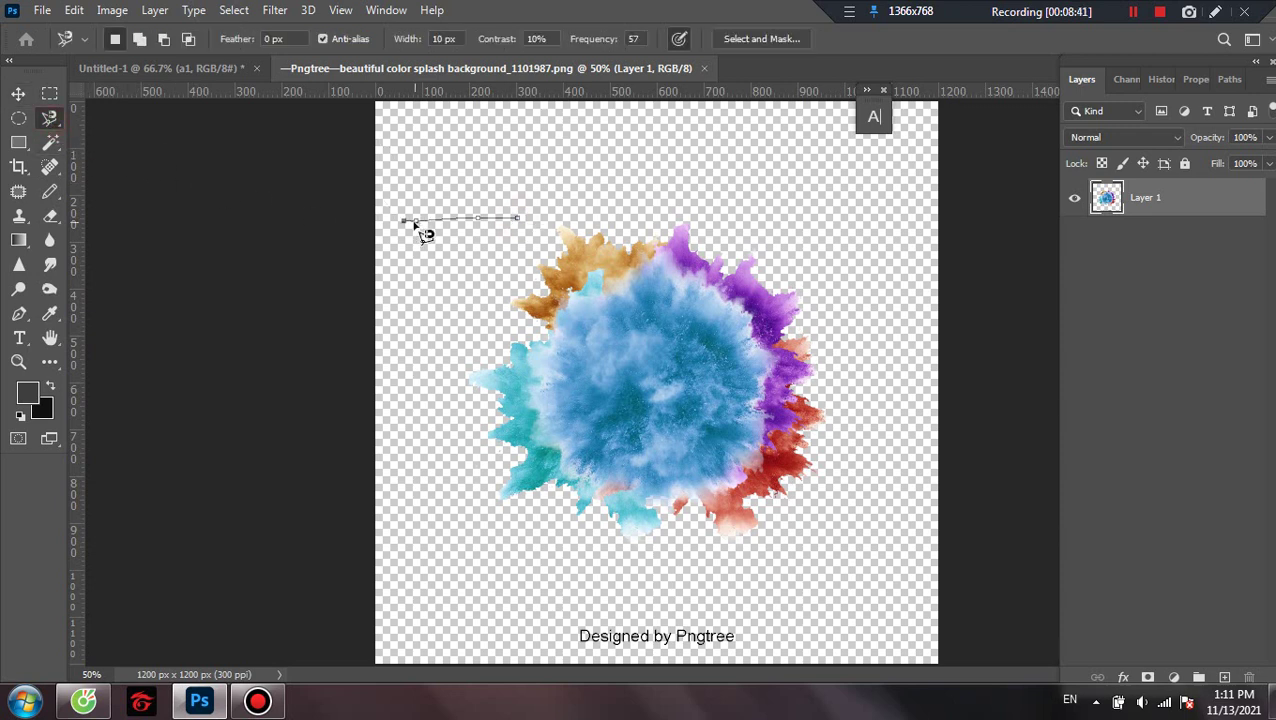
{"action": "left_click", "coordinate": [50, 143]}
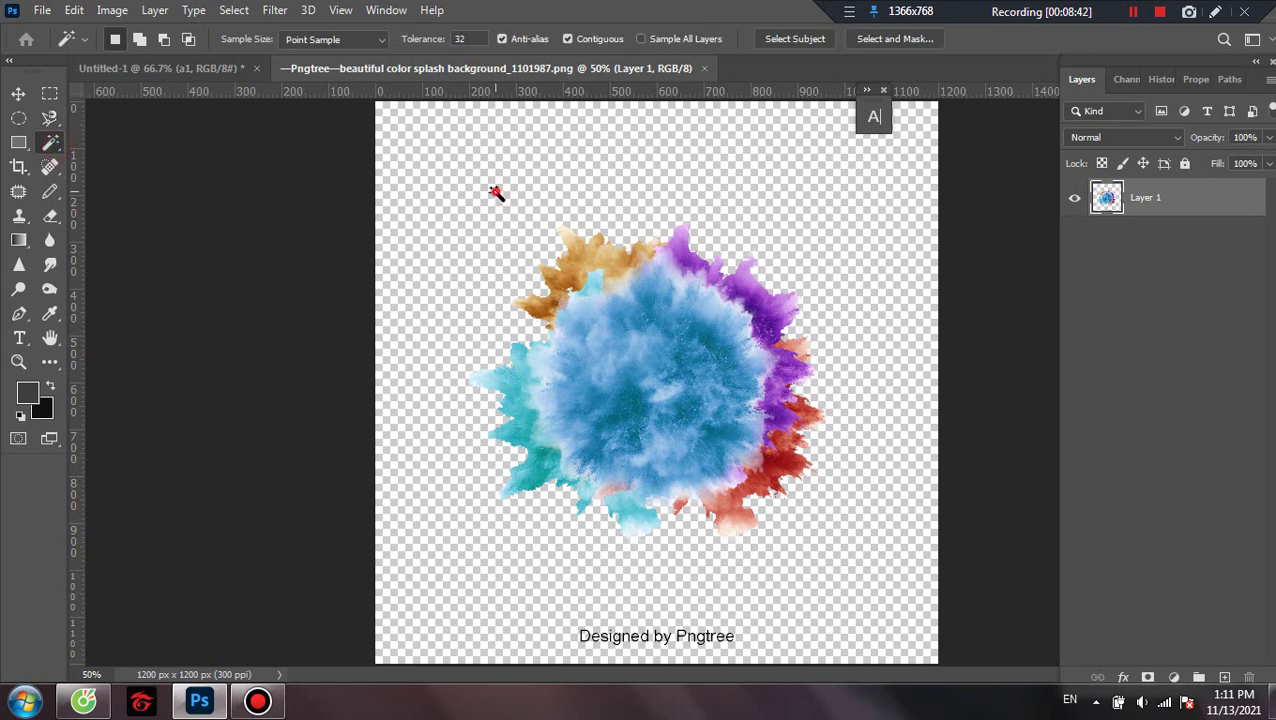
{"action": "left_click", "coordinate": [447, 290]}
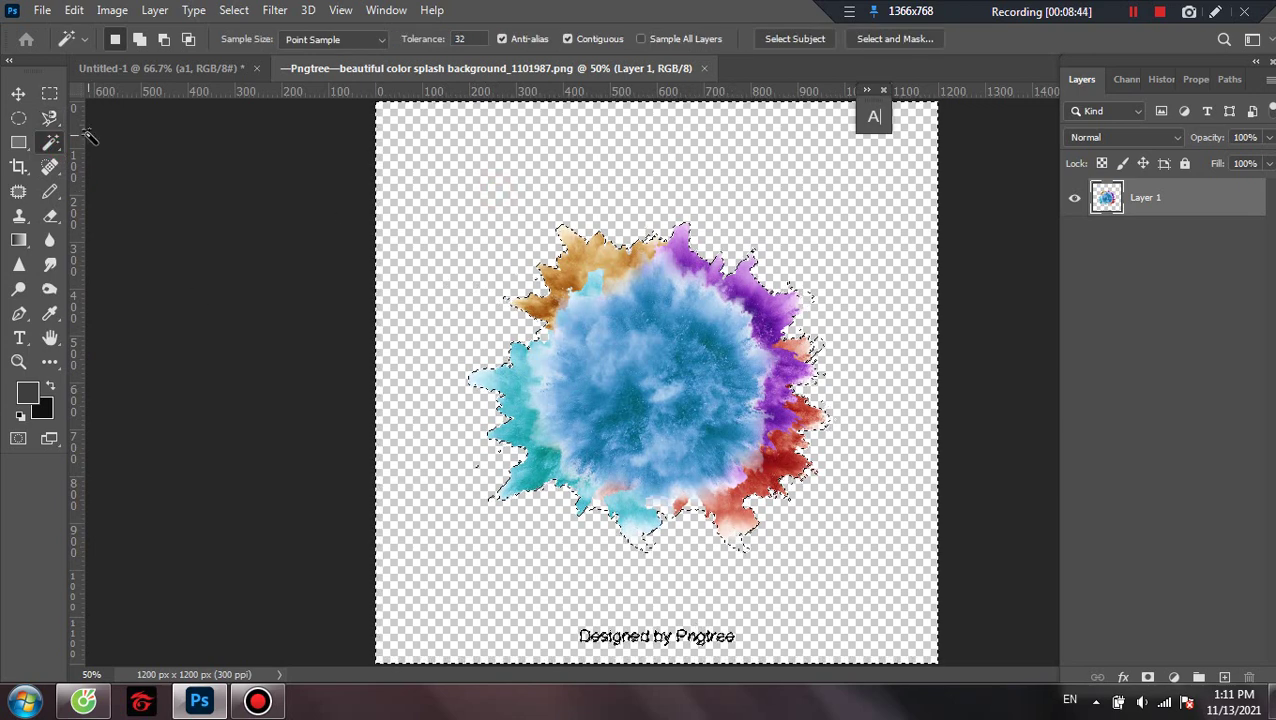
Select the whole color splash with the Object Selection tool, leaving out the "Designed by Pngtree" caption.
{"action": "right_click", "coordinate": [50, 143]}
{"action": "left_click", "coordinate": [127, 143]}
{"action": "left_click", "coordinate": [548, 180]}
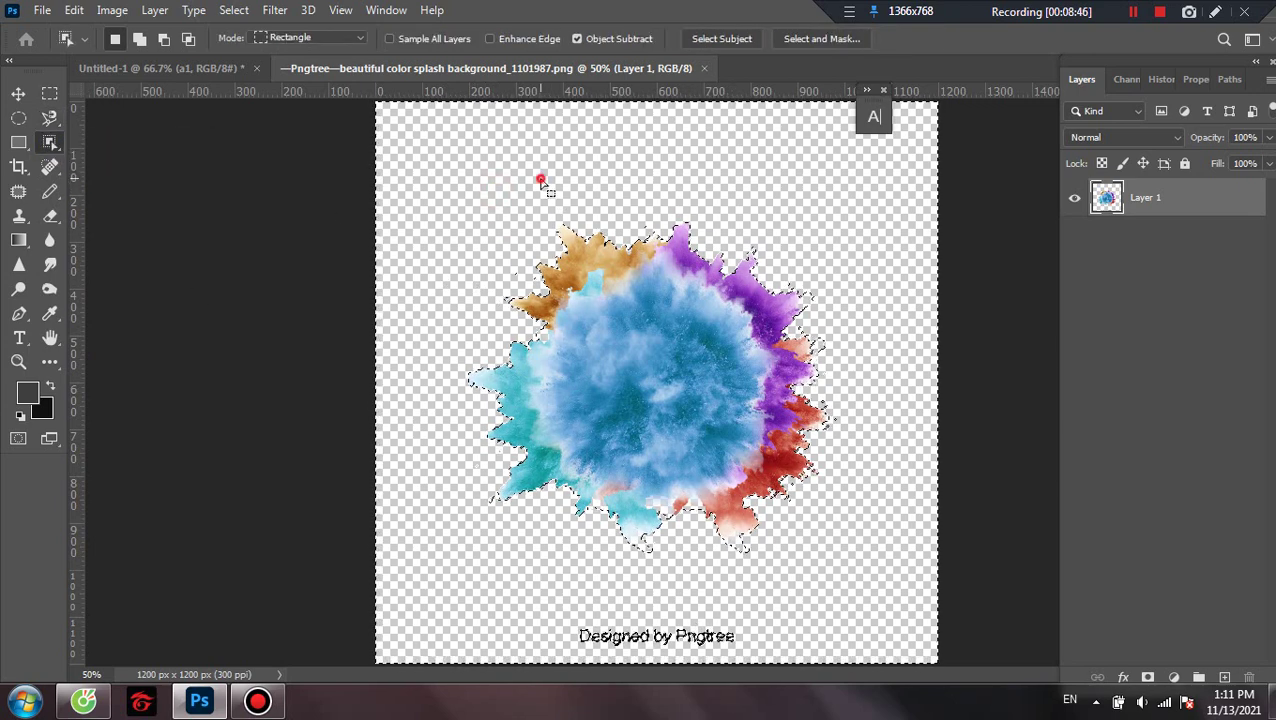
{"action": "mouse_move", "coordinate": [536, 180]}
{"action": "left_mouse_down"}
{"action": "mouse_move", "coordinate": [778, 470]}
{"action": "mouse_move", "coordinate": [852, 584]}
{"action": "left_mouse_up"}
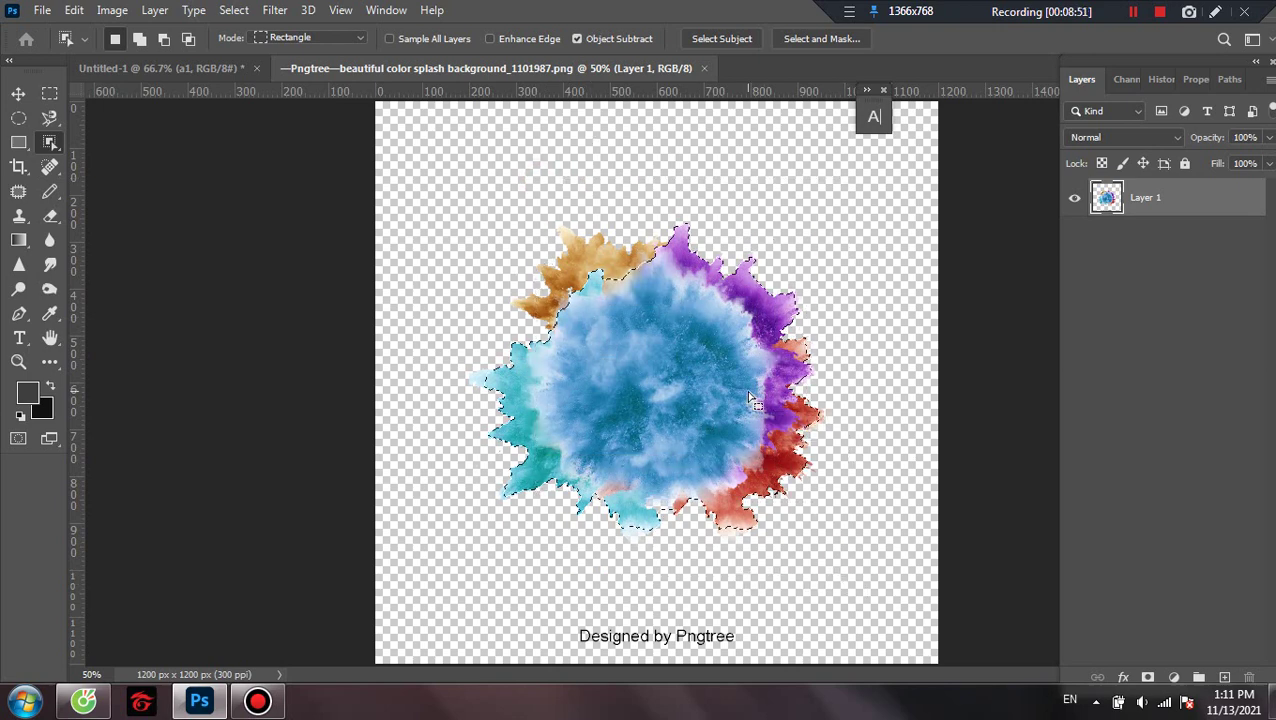
{"action": "left_click", "coordinate": [590, 318]}
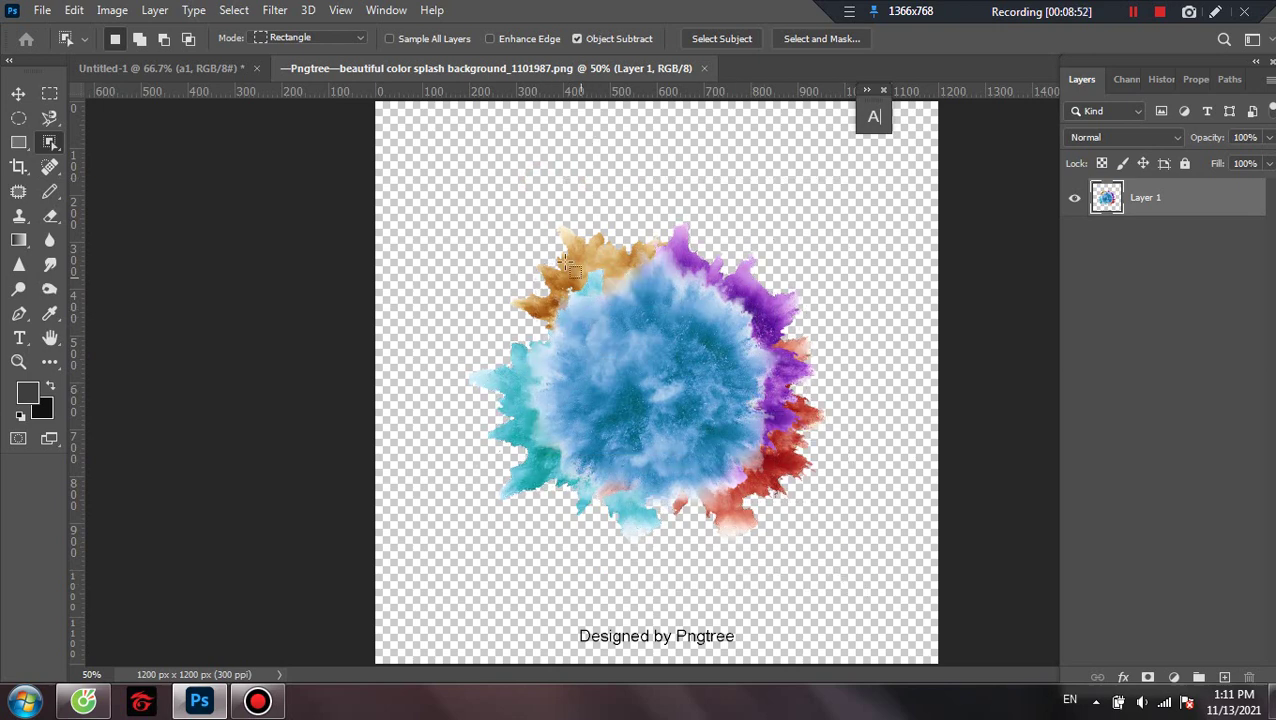
{"action": "left_click_drag", "start_coordinate": [440, 191], "coordinate": [866, 545]}
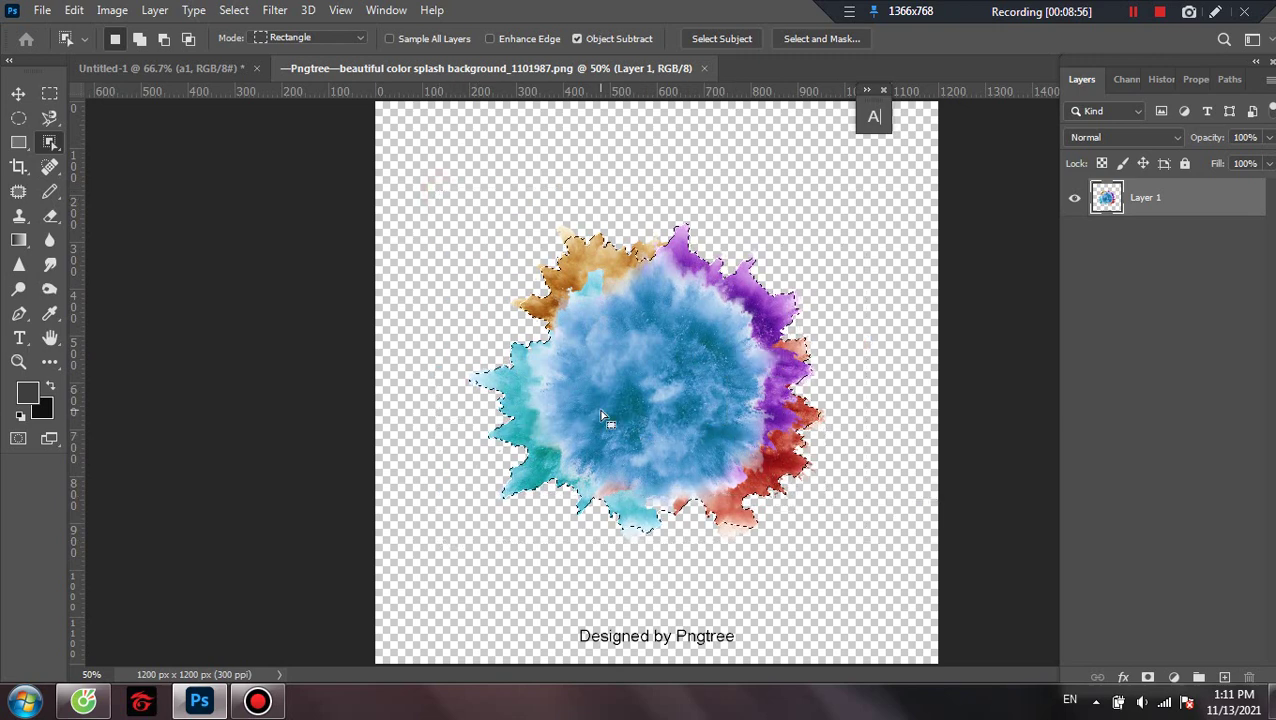
Move the selected color splash into the Untitled-1 banner document, over the blank area beside the photo.
{"action": "key", "text": "v"}
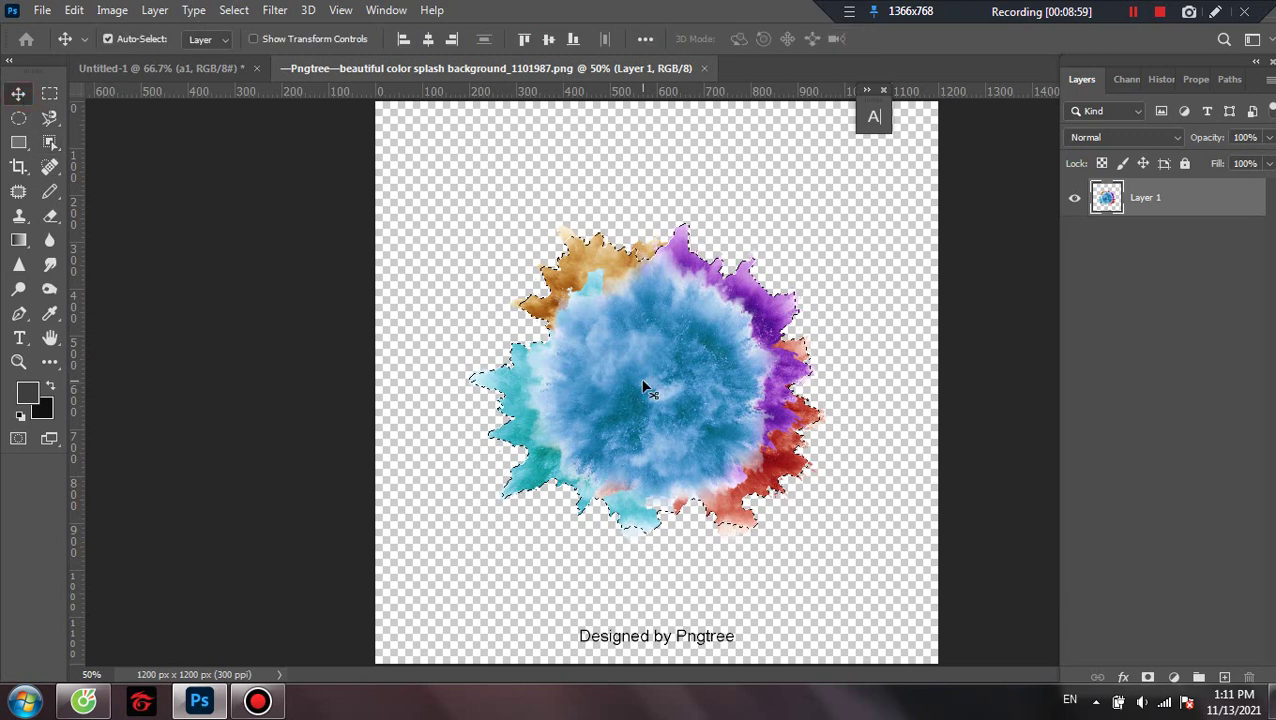
{"action": "left_click_drag", "start_coordinate": [644, 387], "coordinate": [200, 76]}
{"action": "left_click_drag", "start_coordinate": [476, 393], "coordinate": [445, 377]}
Scale the color splash down and place it in the banner's upper left corner.
{"action": "key", "text": "ctrl+t"}
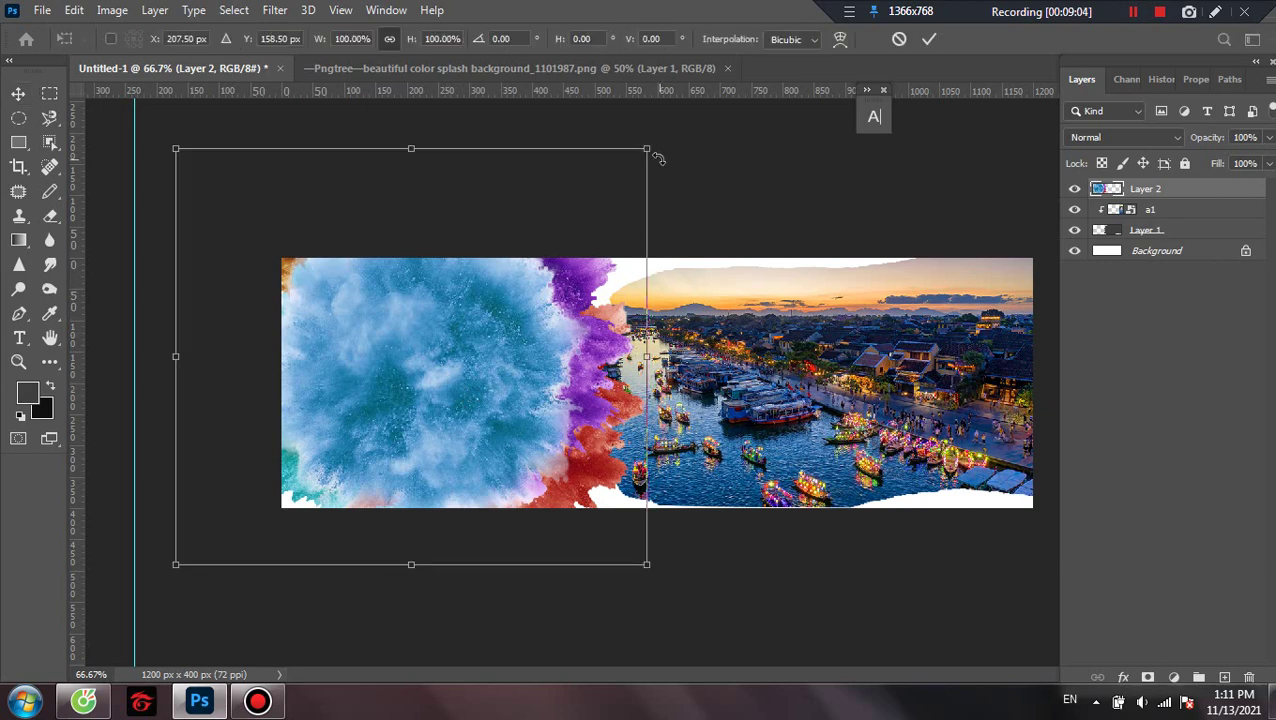
{"action": "left_click_drag", "start_coordinate": [647, 149], "coordinate": [470, 270]}
{"action": "left_click_drag", "start_coordinate": [379, 345], "coordinate": [444, 295]}
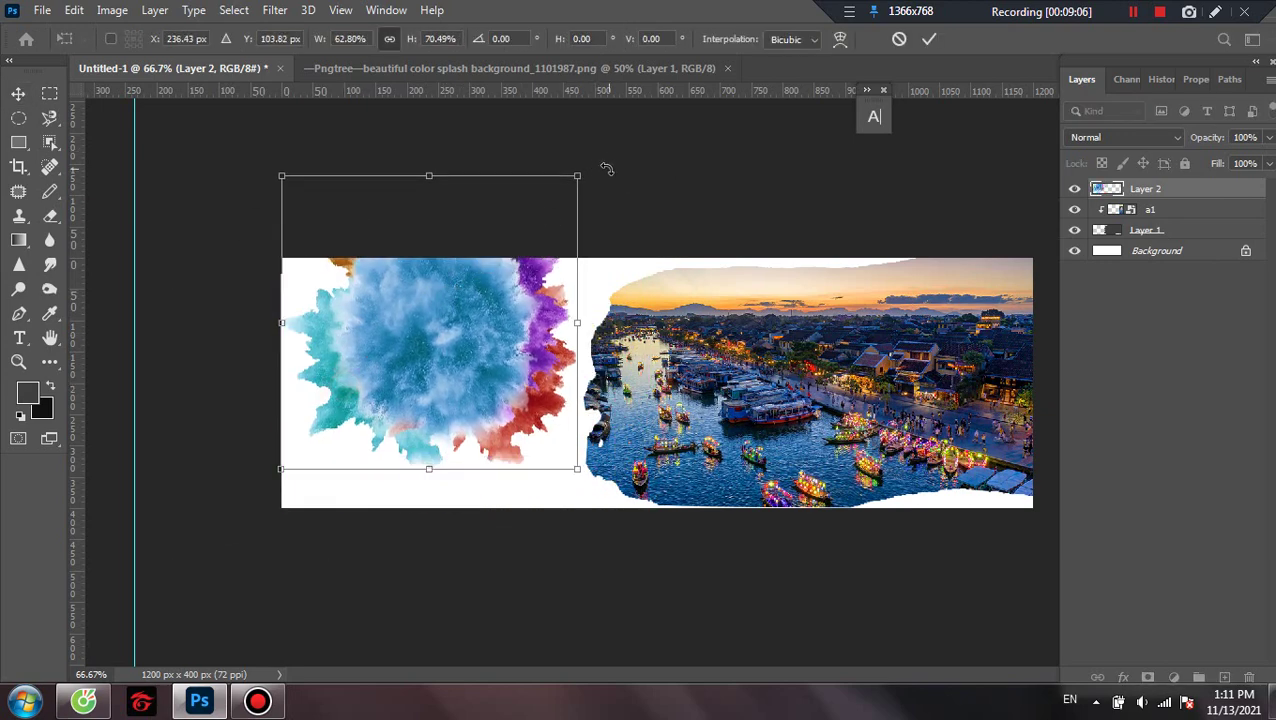
{"action": "left_click_drag", "start_coordinate": [579, 177], "coordinate": [527, 285]}
{"action": "mouse_move", "coordinate": [407, 384]}
{"action": "left_mouse_down"}
{"action": "mouse_move", "coordinate": [407, 312]}
{"action": "mouse_move", "coordinate": [387, 356]}
{"action": "mouse_move", "coordinate": [409, 372]}
{"action": "mouse_move", "coordinate": [390, 370]}
{"action": "left_mouse_up"}
{"action": "key", "text": "Return"}
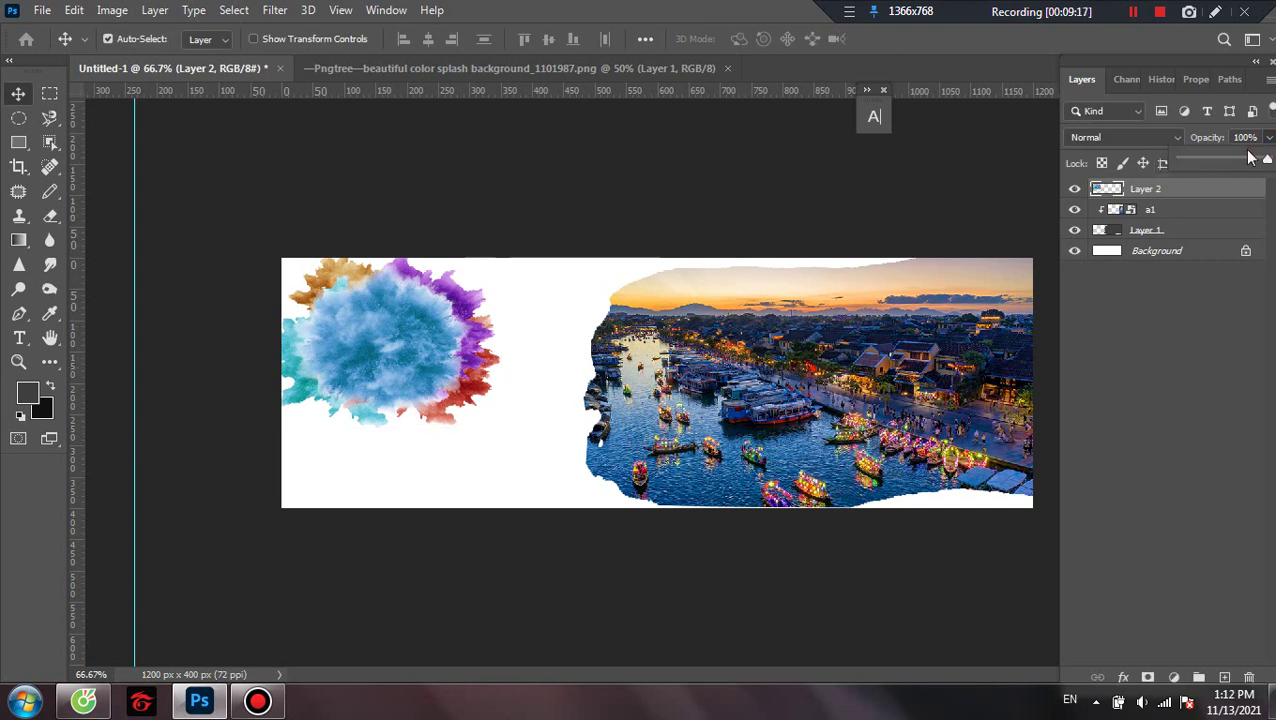
Lower the color splash layer's opacity to 43% and preview blend modes such as Lighten, keeping Normal.
{"action": "left_click_drag", "start_coordinate": [1245, 160], "coordinate": [1235, 163]}
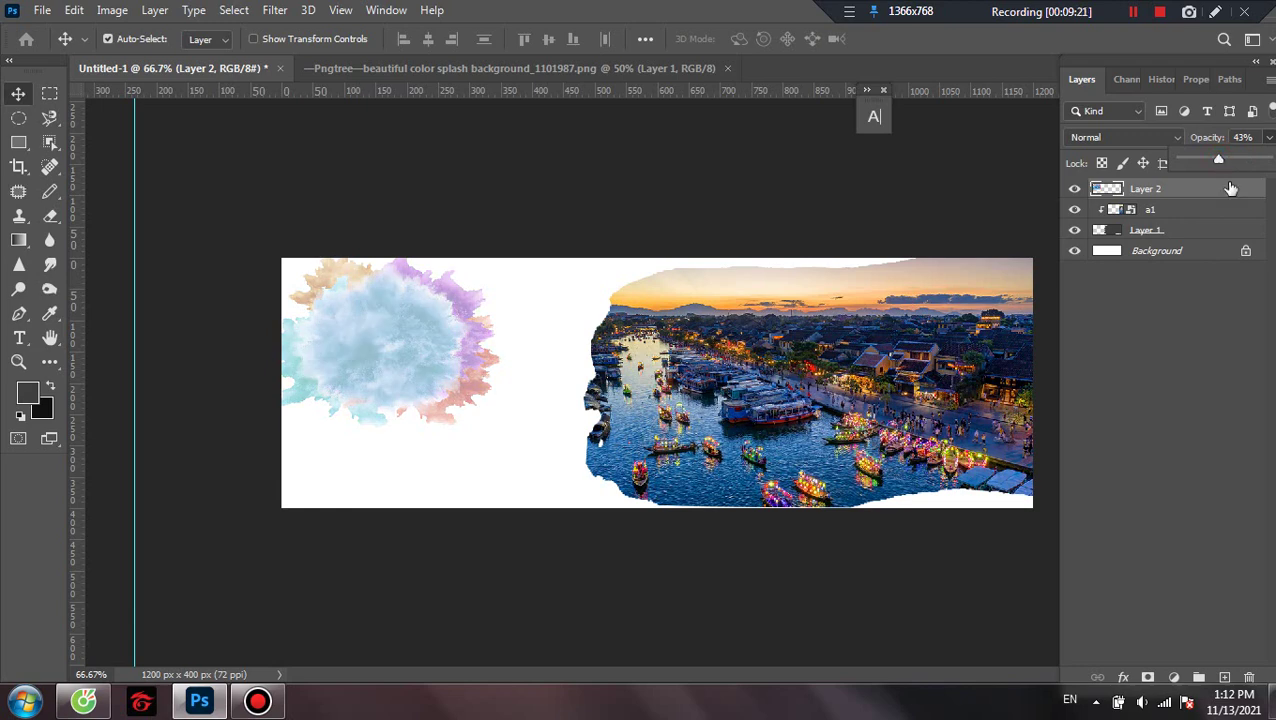
{"action": "left_click", "coordinate": [1200, 396]}
{"action": "left_click", "coordinate": [1160, 189]}
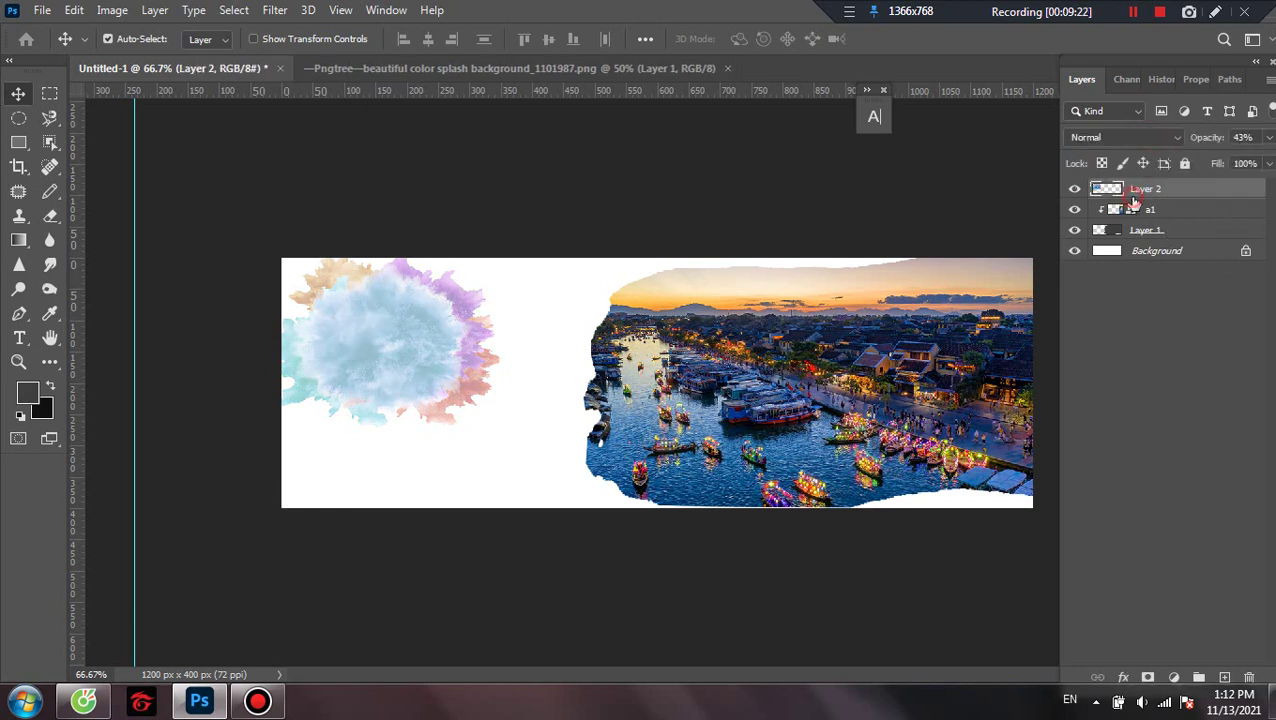
{"action": "left_click", "coordinate": [1125, 137]}
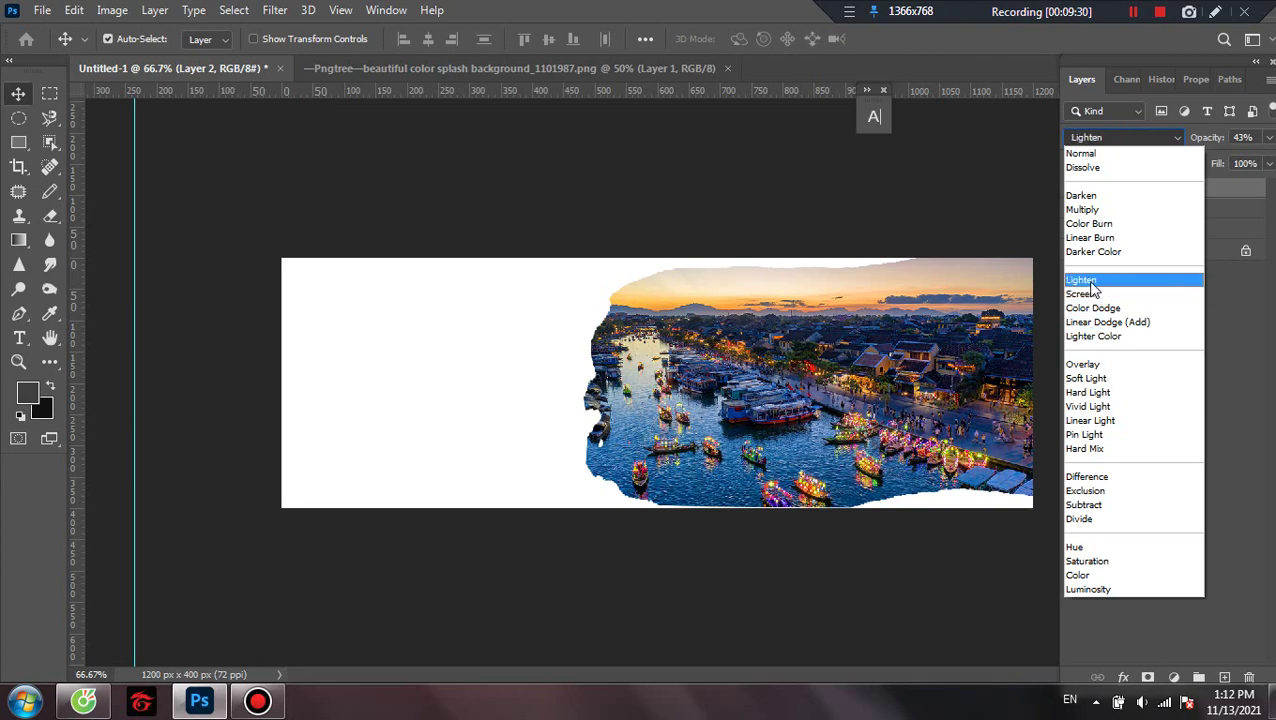
{"action": "left_click", "coordinate": [1232, 358]}
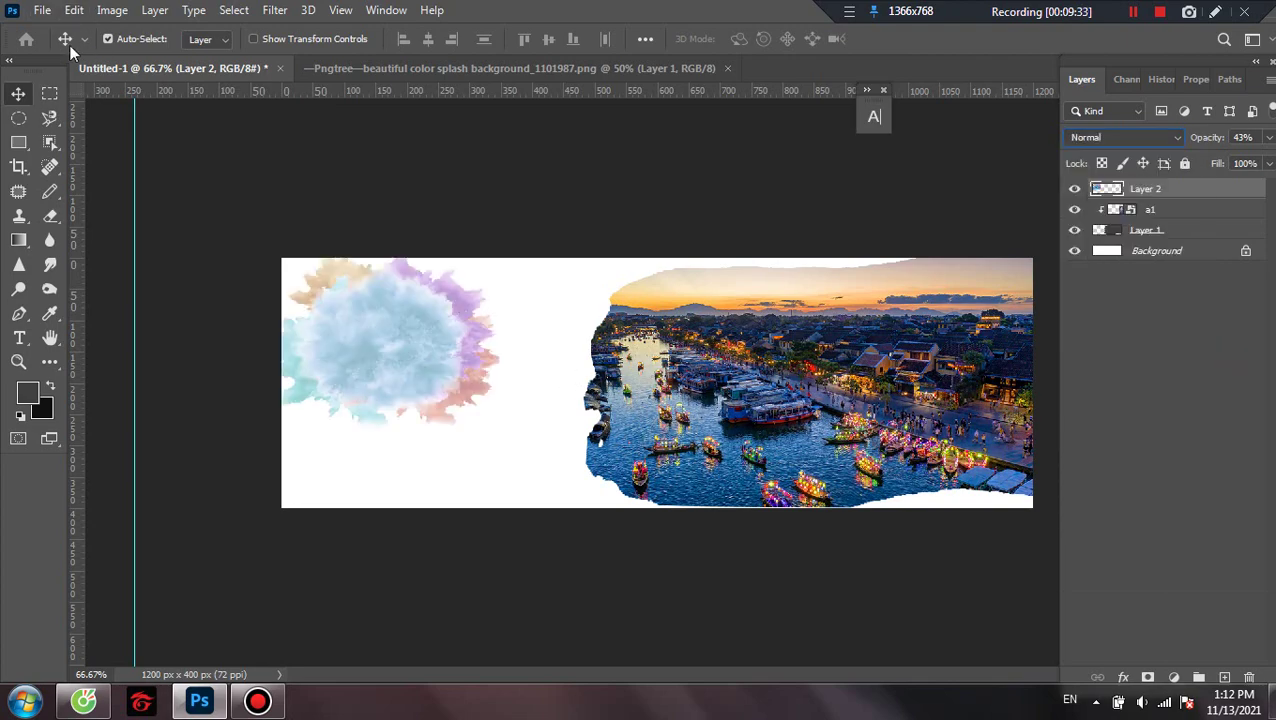
Open the "watercolor splashes of color effect_319921" PNG from Downloads and select its paint splatter with the Object Selection tool.
{"action": "key", "text": "ctrl+o"}
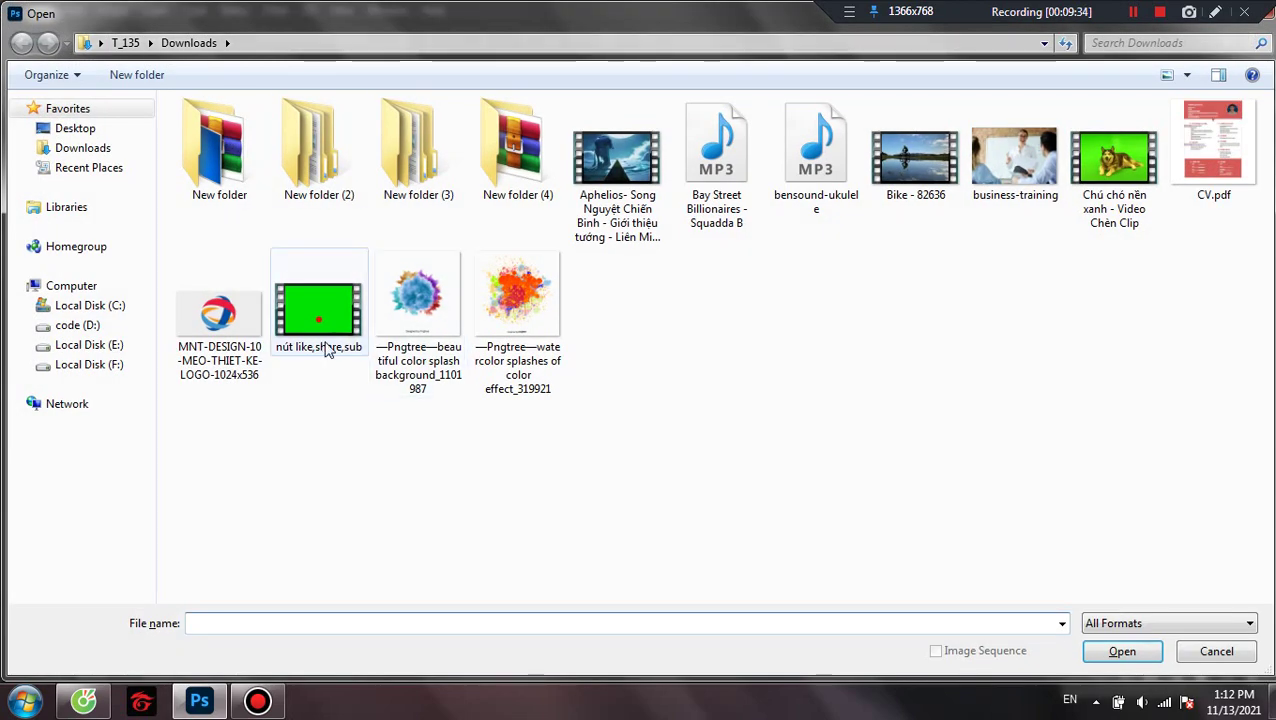
{"action": "left_click", "coordinate": [500, 325]}
{"action": "left_click", "coordinate": [1118, 652]}
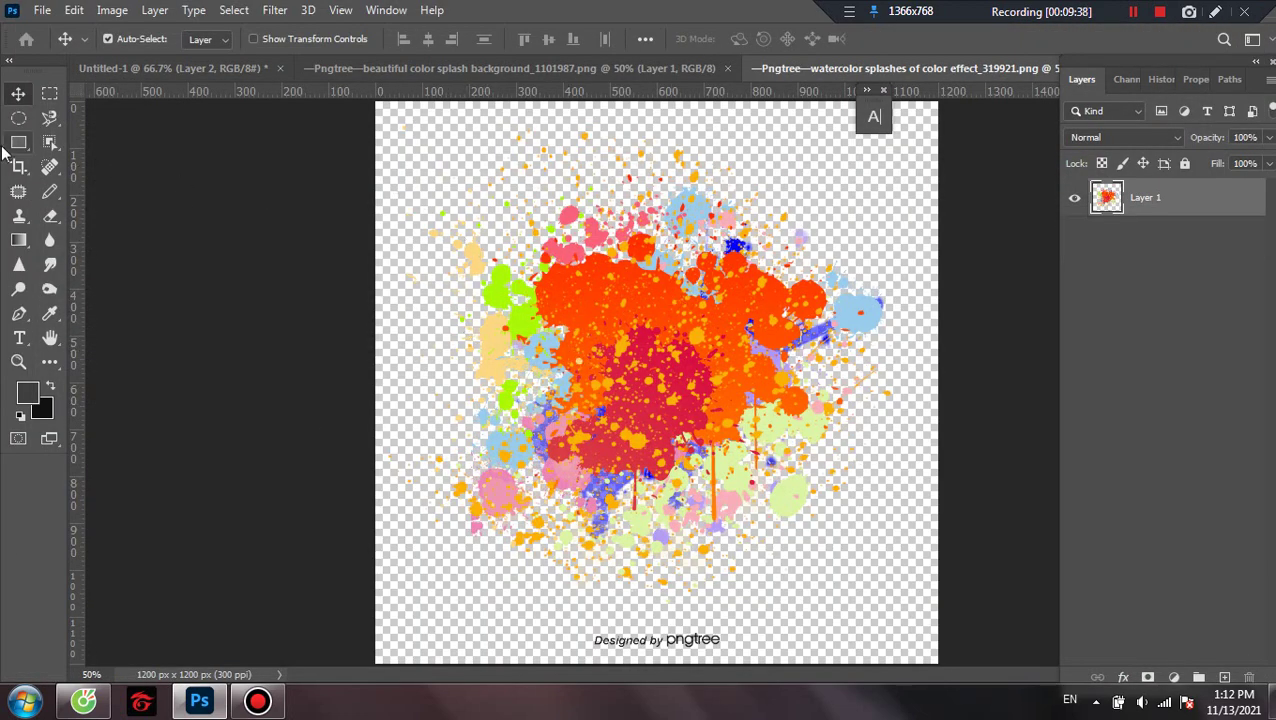
{"action": "left_click", "coordinate": [47, 120]}
{"action": "left_click", "coordinate": [49, 142]}
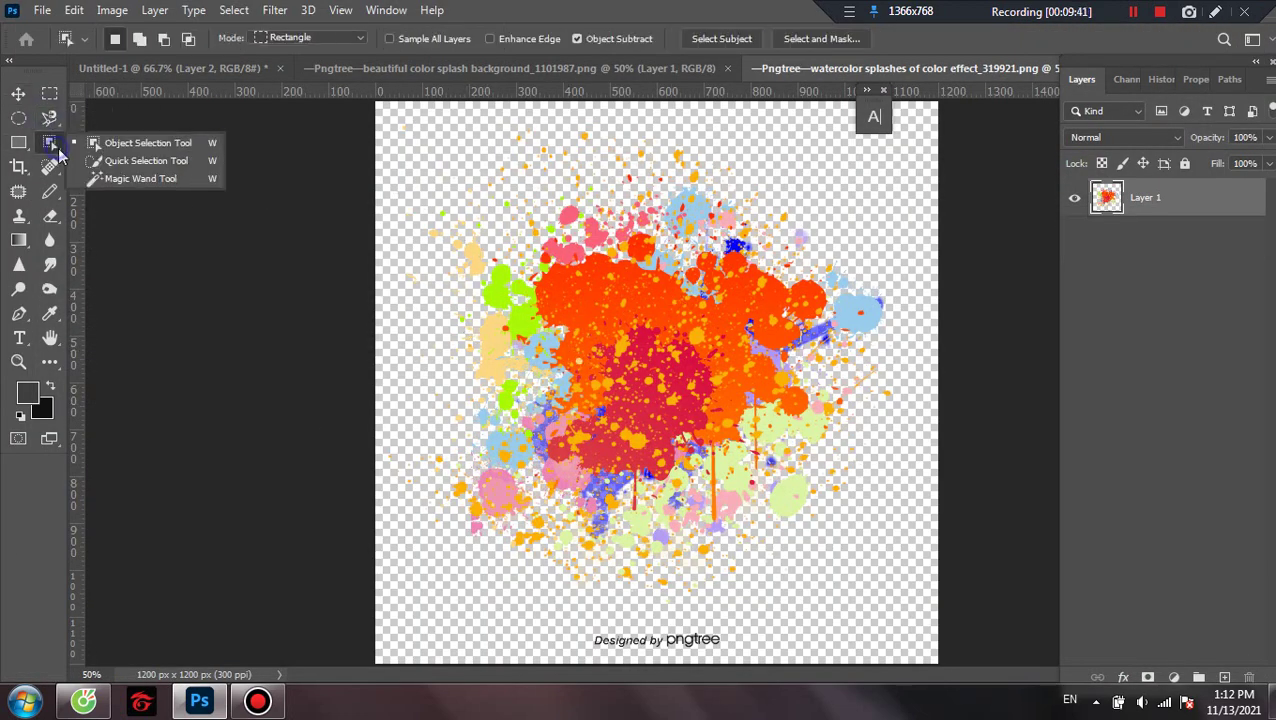
{"action": "left_click", "coordinate": [104, 148]}
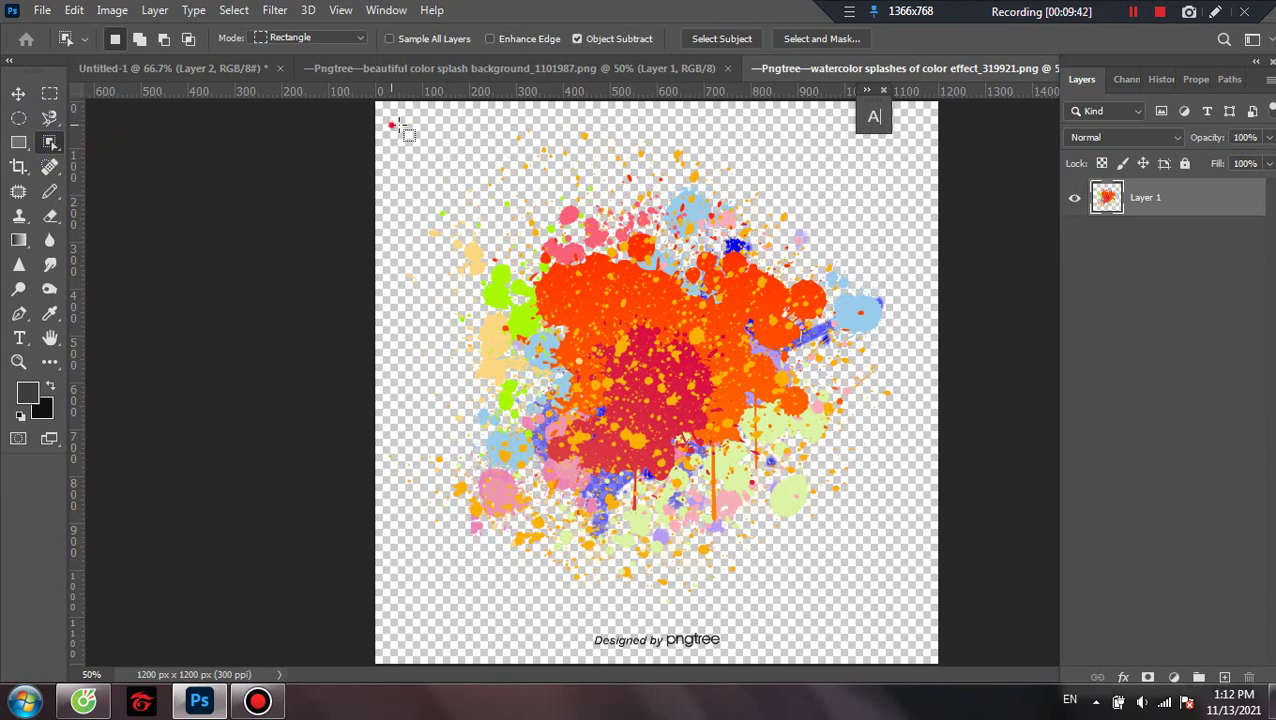
{"action": "left_click_drag", "start_coordinate": [392, 125], "coordinate": [908, 590]}
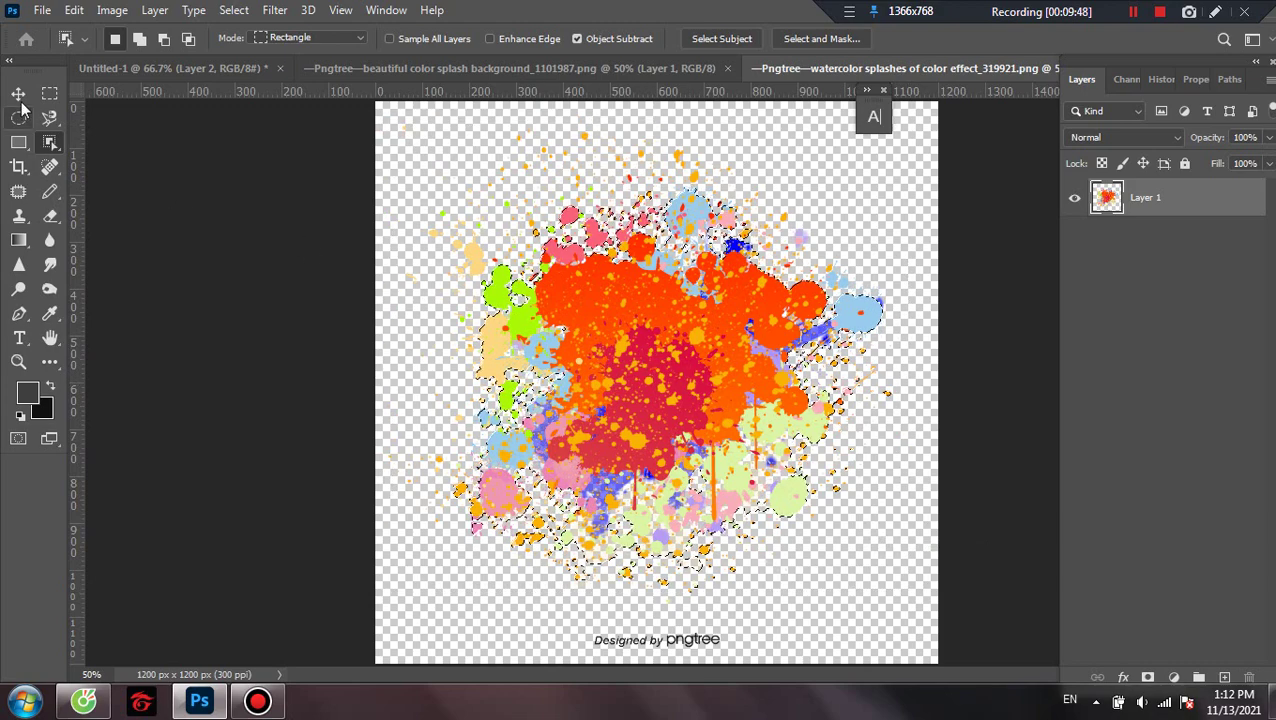
Move the selected paint splatter into the Untitled-1 banner, over its left part.
{"action": "key", "text": "v"}
{"action": "left_click_drag", "start_coordinate": [610, 300], "coordinate": [365, 352]}
{"action": "left_click_drag", "start_coordinate": [372, 472], "coordinate": [343, 393]}
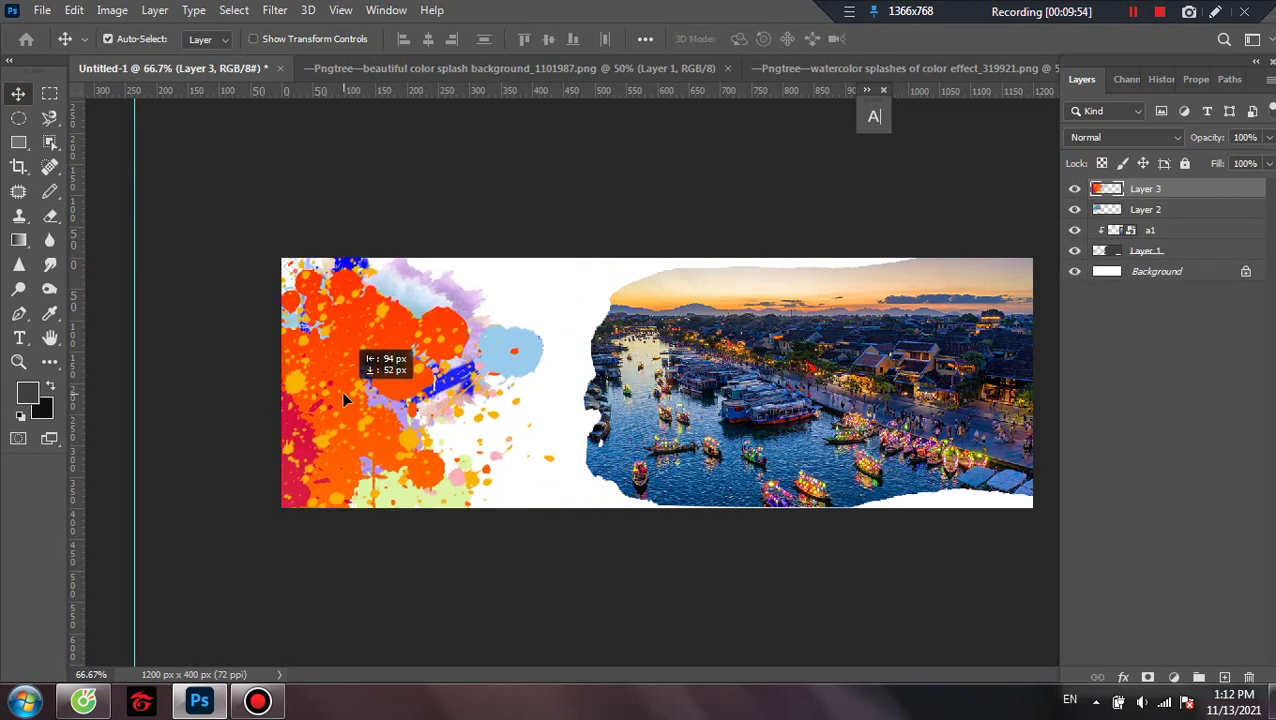
Scale the paint splatter down and place it below the blue splash along the banner's lower left edge.
{"action": "key", "text": "ctrl+t"}
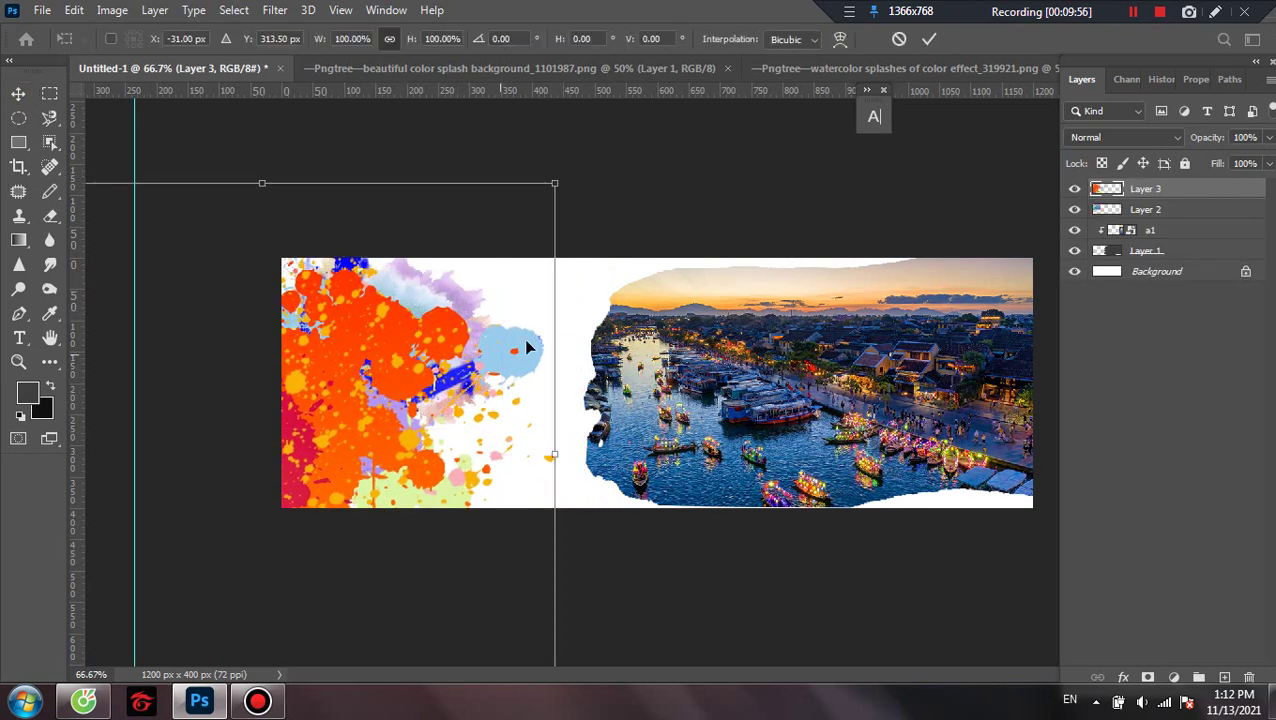
{"action": "left_click_drag", "start_coordinate": [554, 183], "coordinate": [361, 454]}
{"action": "left_click_drag", "start_coordinate": [344, 528], "coordinate": [630, 485]}
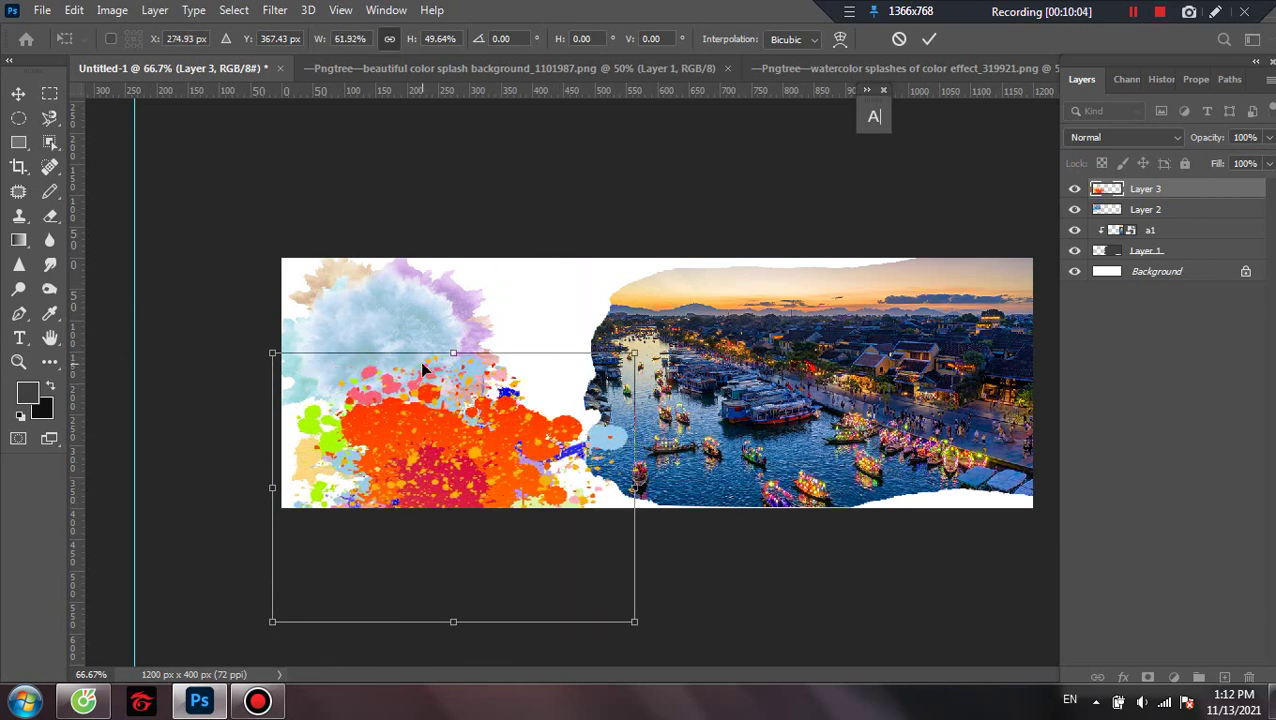
{"action": "left_click_drag", "start_coordinate": [453, 353], "coordinate": [446, 418]}
{"action": "left_click_drag", "start_coordinate": [377, 486], "coordinate": [332, 486]}
{"action": "key", "text": "Return"}
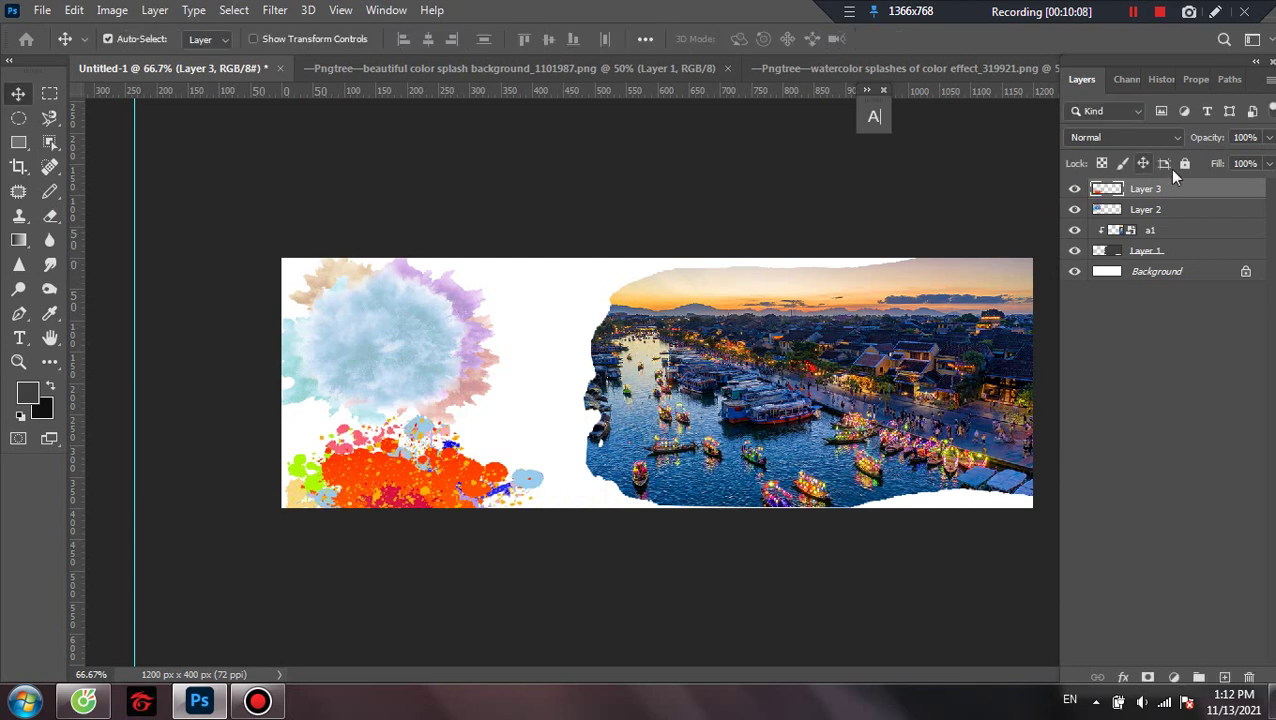
Lower the paint splatter layer's opacity to 62%.
{"action": "left_click", "coordinate": [1269, 138]}
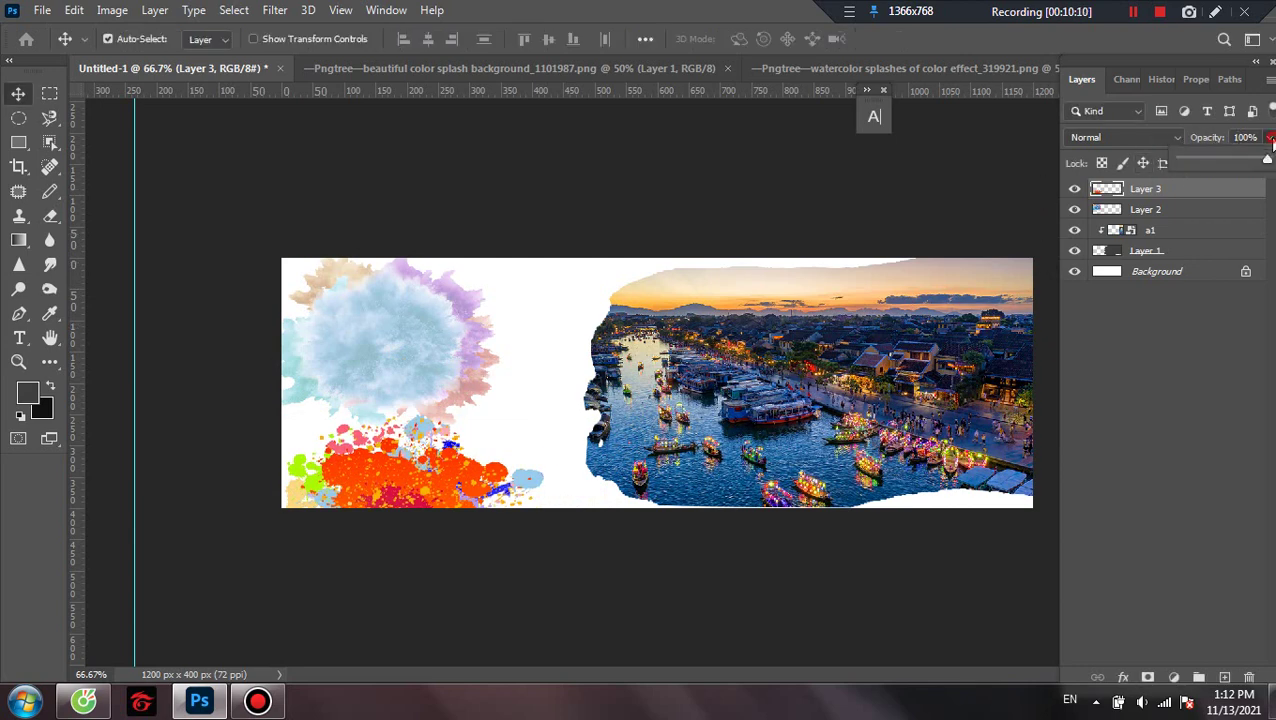
{"action": "left_click_drag", "start_coordinate": [1232, 172], "coordinate": [1236, 164]}
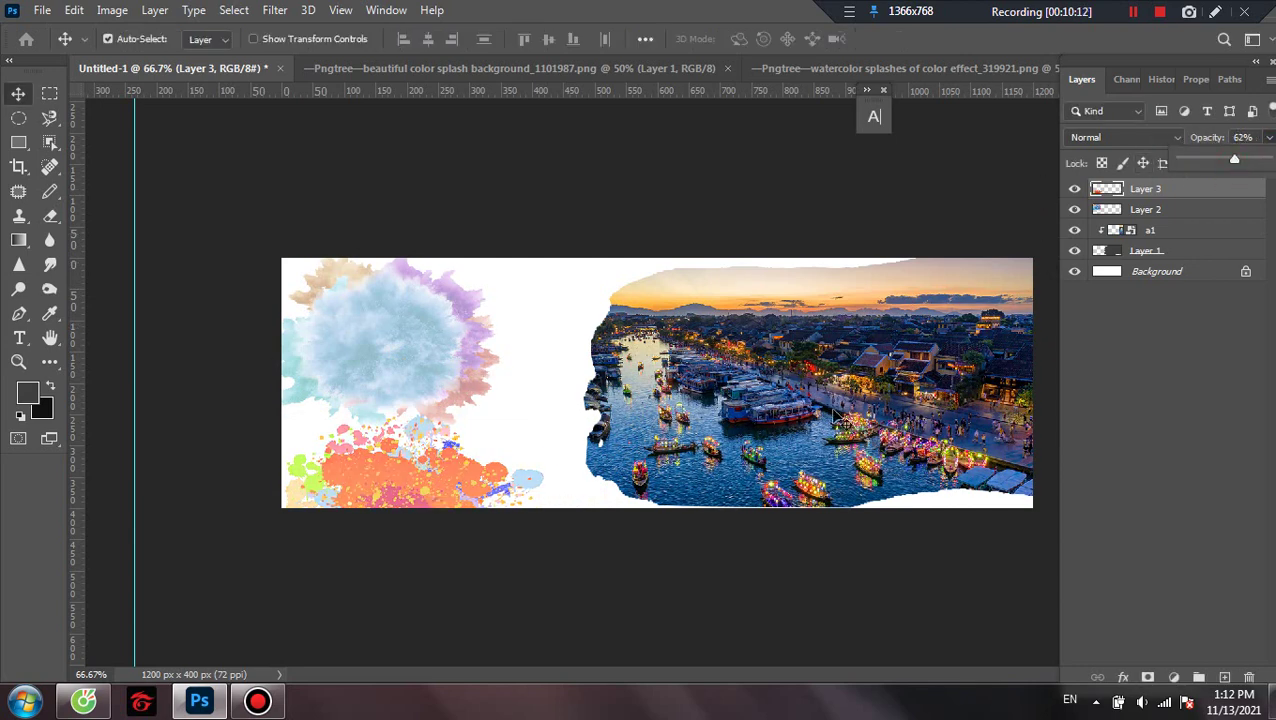
{"action": "left_click", "coordinate": [836, 414]}
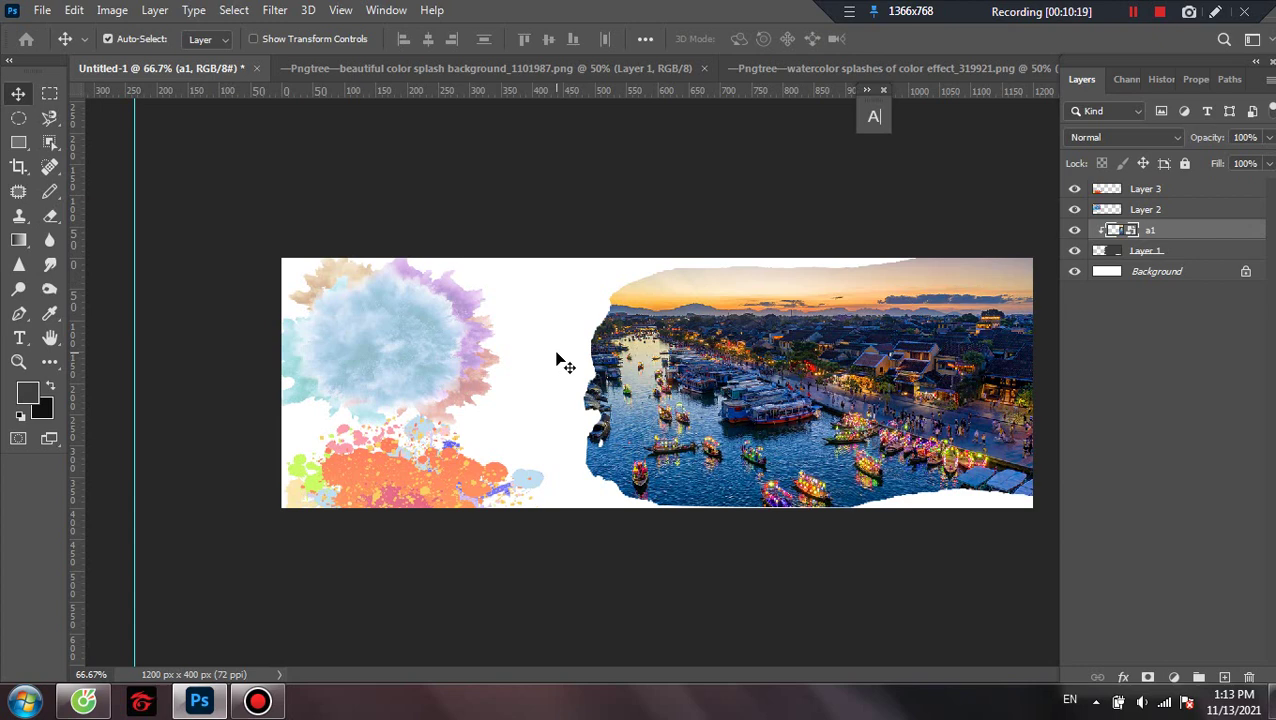
Rearrange the two splashes along the banner's top edge, the blue one in the left corner and the orange splatter next to the photo.
{"action": "left_click_drag", "start_coordinate": [430, 470], "coordinate": [622, 280]}
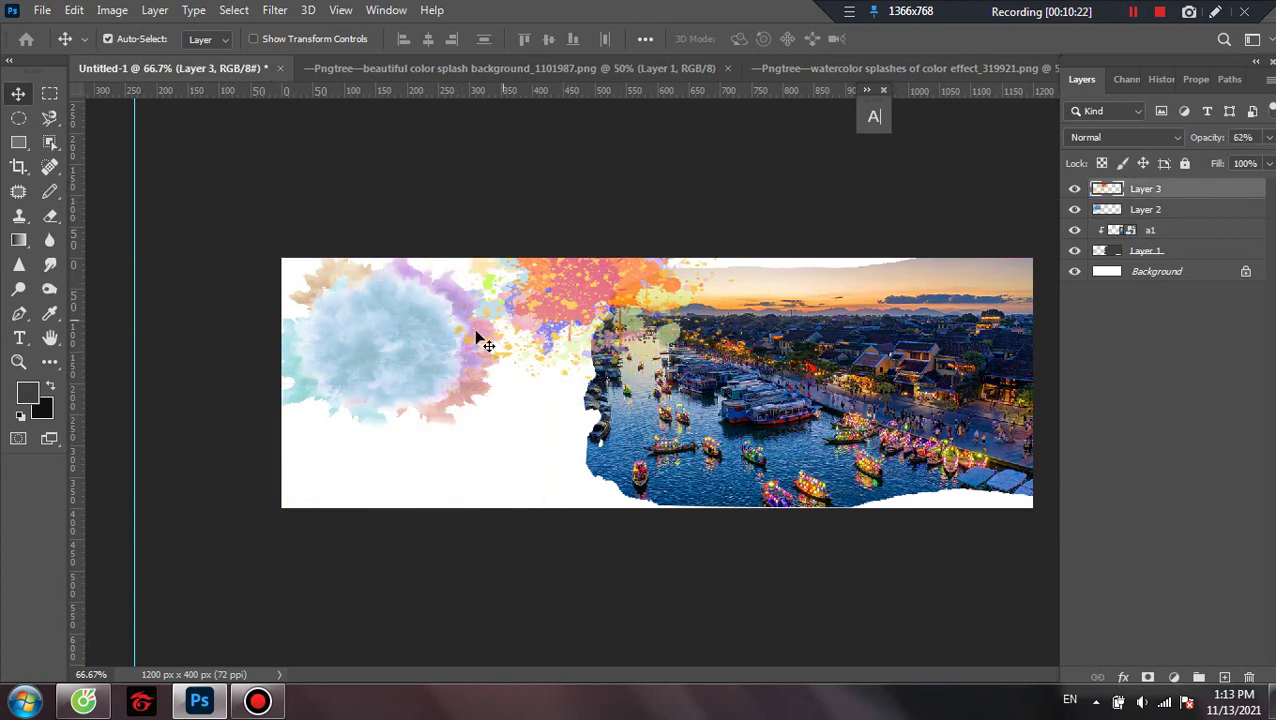
{"action": "left_click_drag", "start_coordinate": [420, 330], "coordinate": [484, 336]}
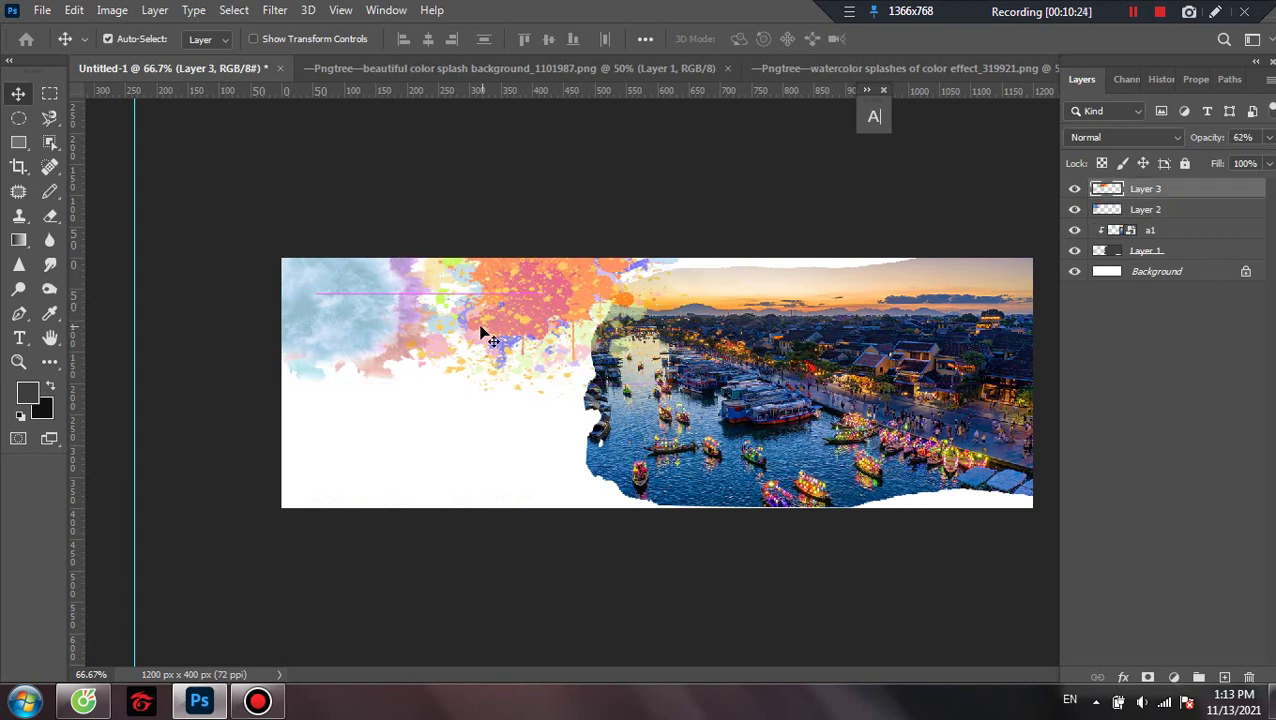
Draw a turquoise circle about 141 px in diameter in the banner's lower left corner with the Ellipse tool.
{"action": "left_click", "coordinate": [18, 142]}
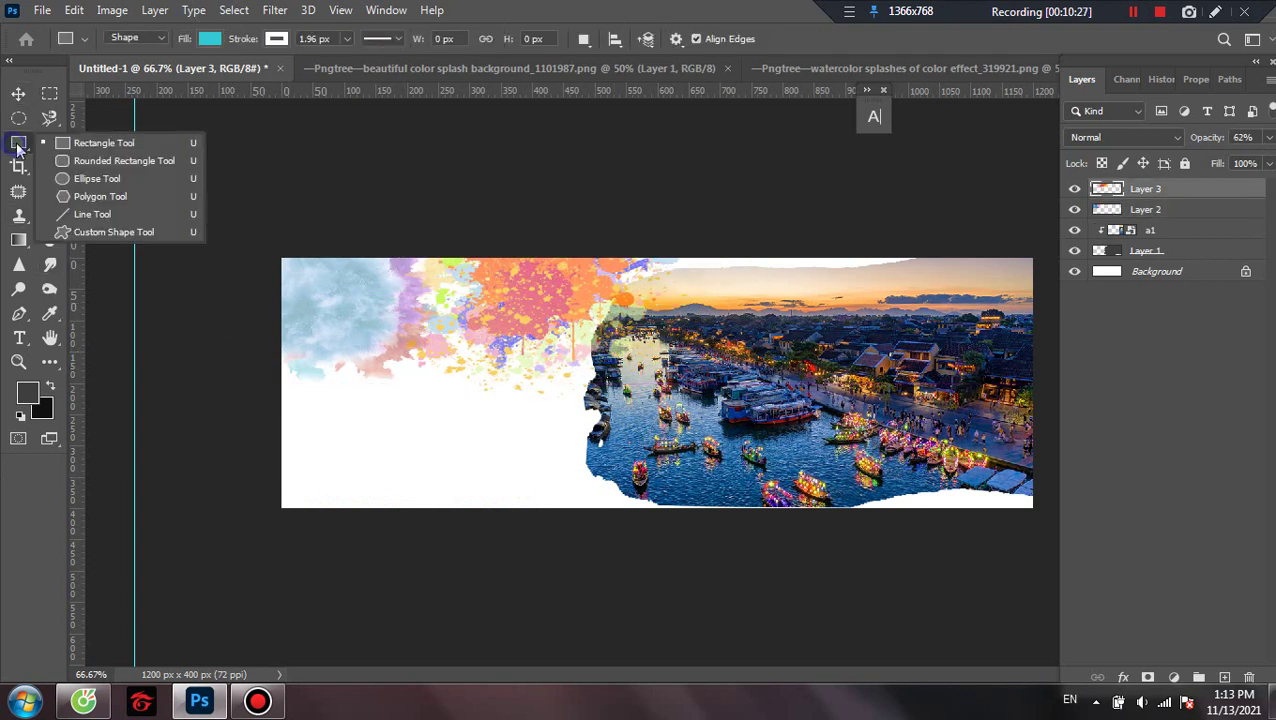
{"action": "left_click", "coordinate": [82, 180]}
{"action": "left_click_drag", "start_coordinate": [297, 420], "coordinate": [399, 509]}
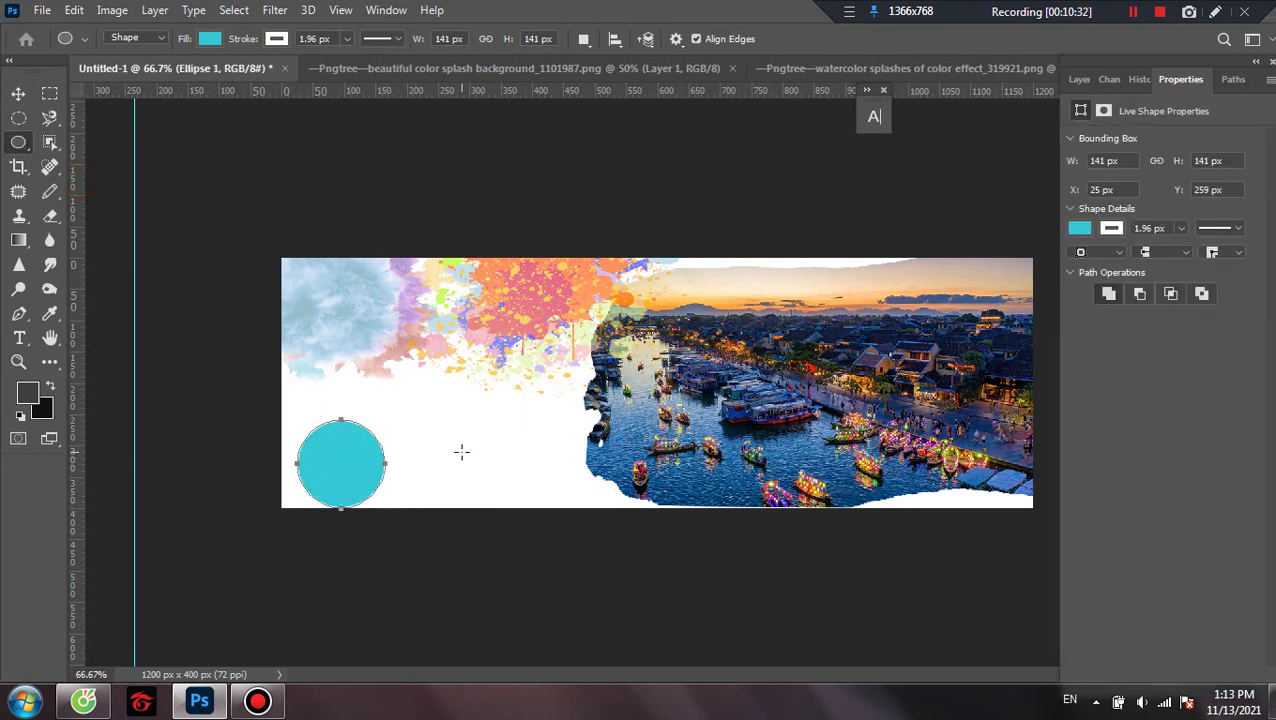
Duplicate the turquoise circle twice to form a row of three evenly spaced circles along the banner's lower edge.
{"action": "left_click", "coordinate": [1079, 79]}
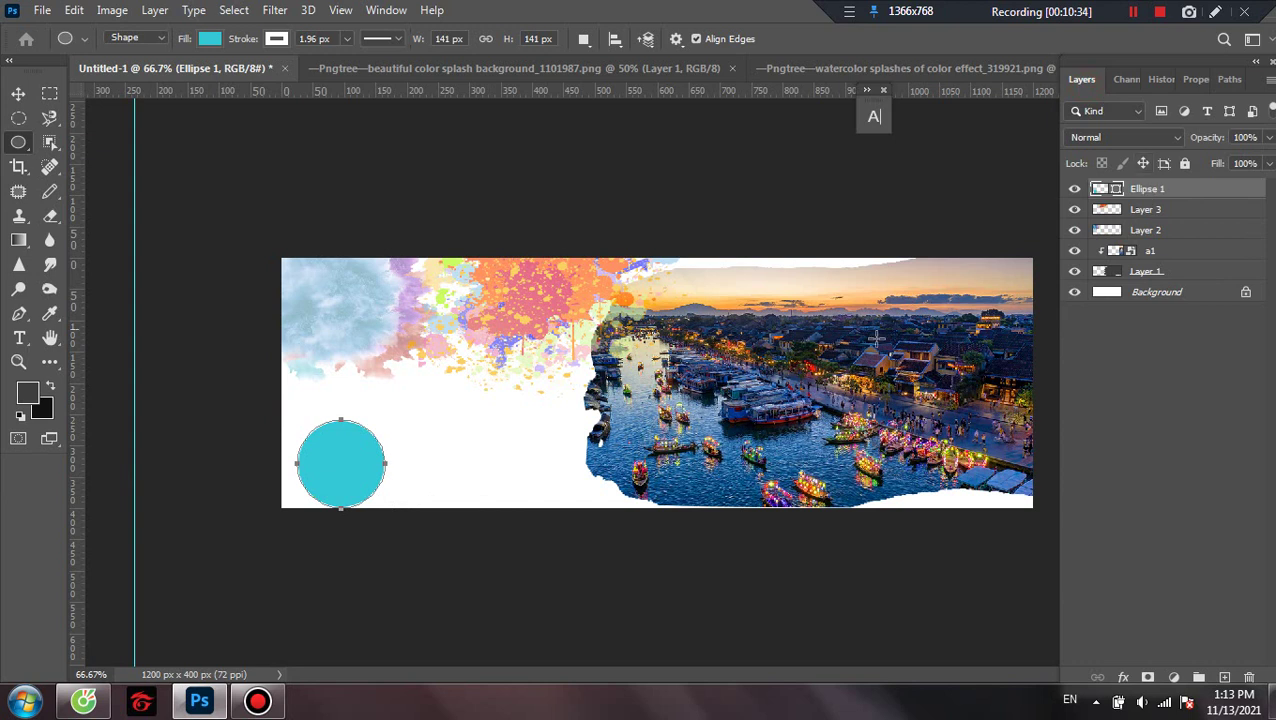
{"action": "left_click", "coordinate": [18, 93]}
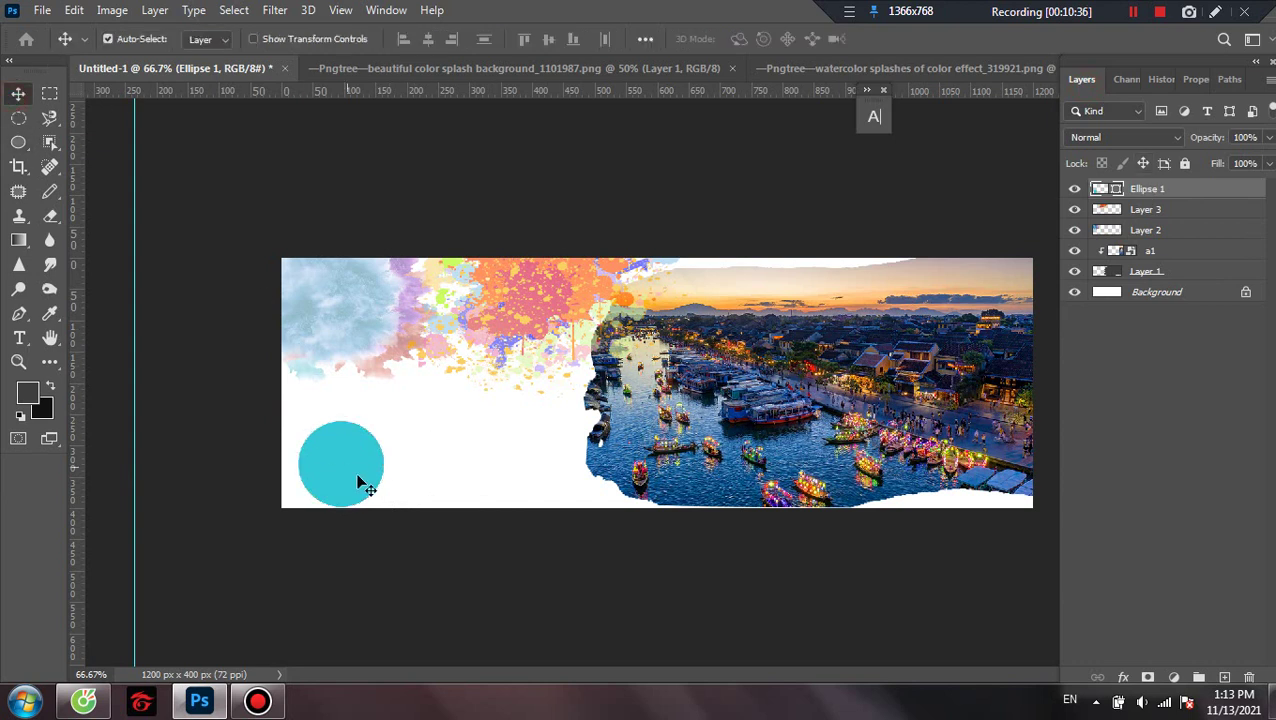
{"action": "left_click_drag", "start_coordinate": [352, 482], "coordinate": [541, 476]}
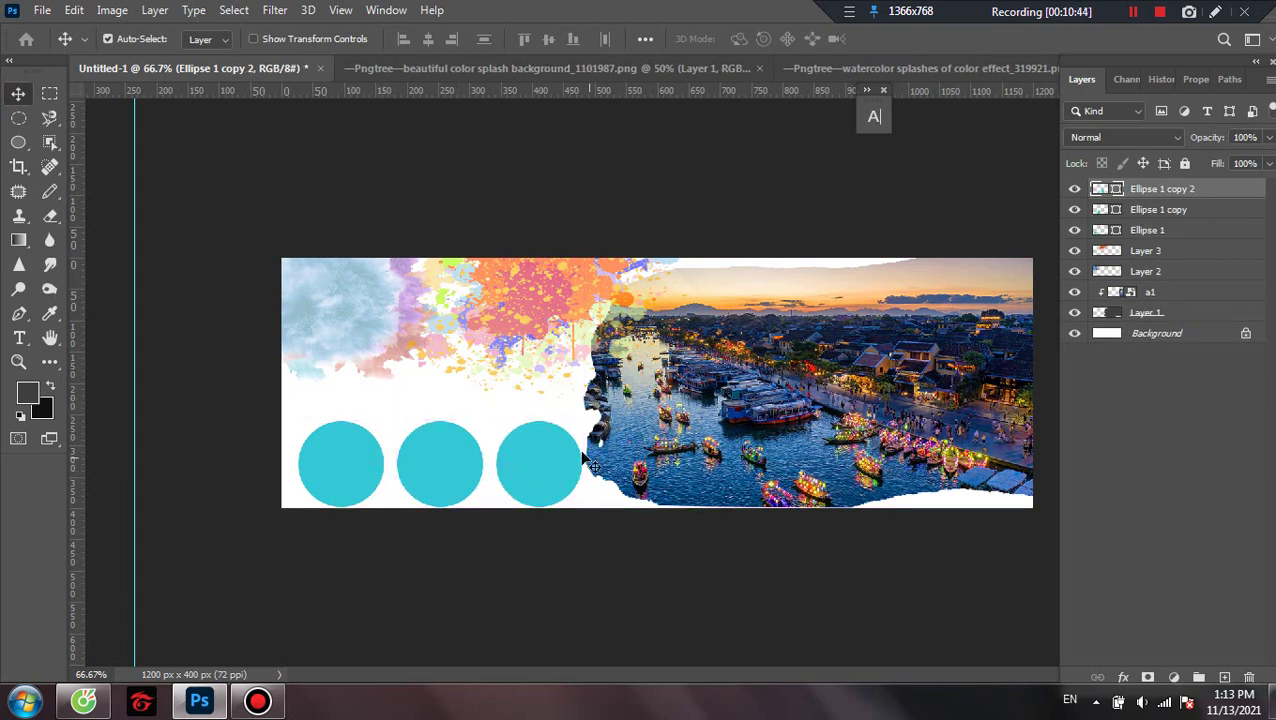
Place the "a2" image from the Ảnh folder on the Desktop into the banner as an embedded image.
{"action": "left_click", "coordinate": [42, 10]}
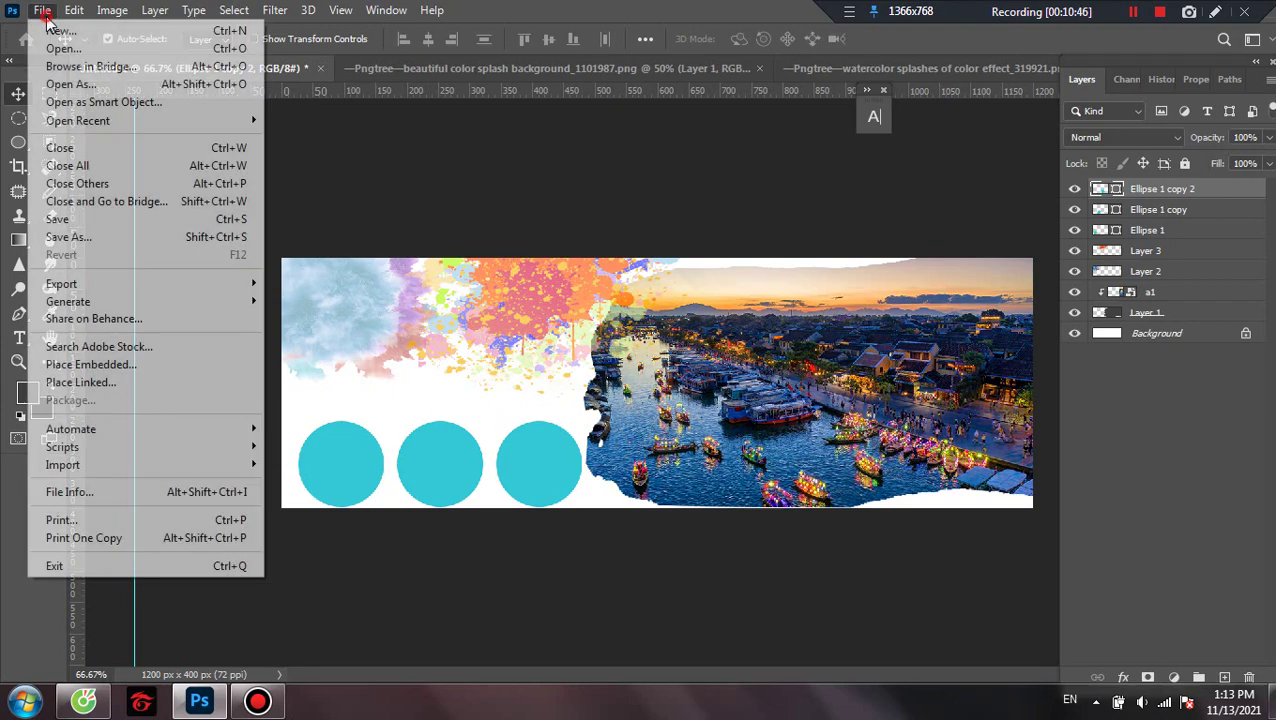
{"action": "left_click", "coordinate": [136, 366]}
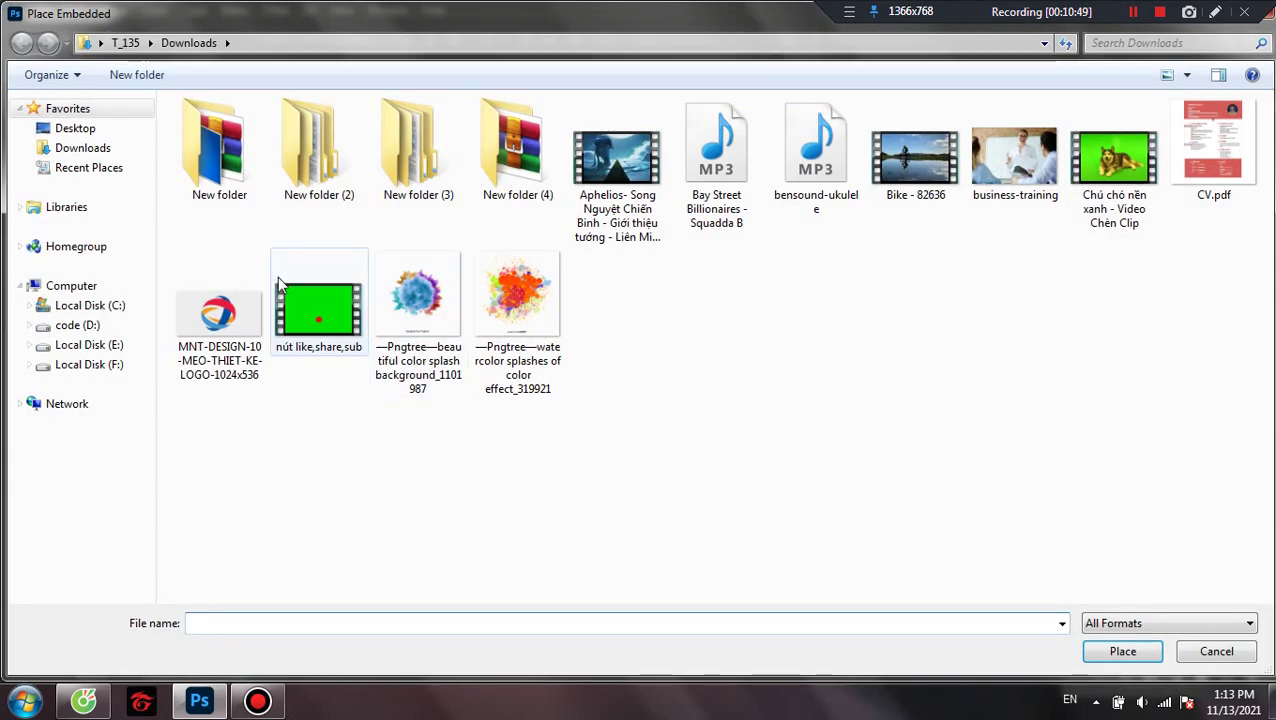
{"action": "left_click", "coordinate": [80, 128]}
{"action": "double_click", "coordinate": [452, 226]}
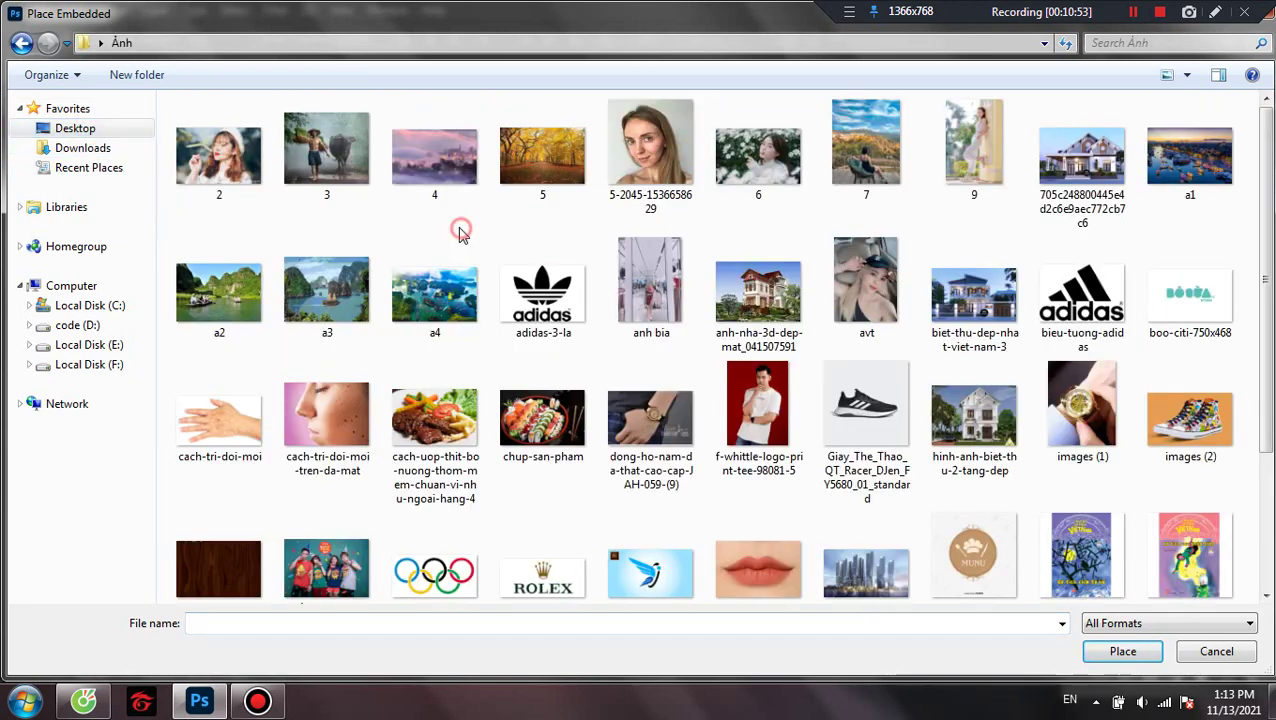
{"action": "left_click", "coordinate": [220, 300]}
{"action": "left_click", "coordinate": [1125, 651]}
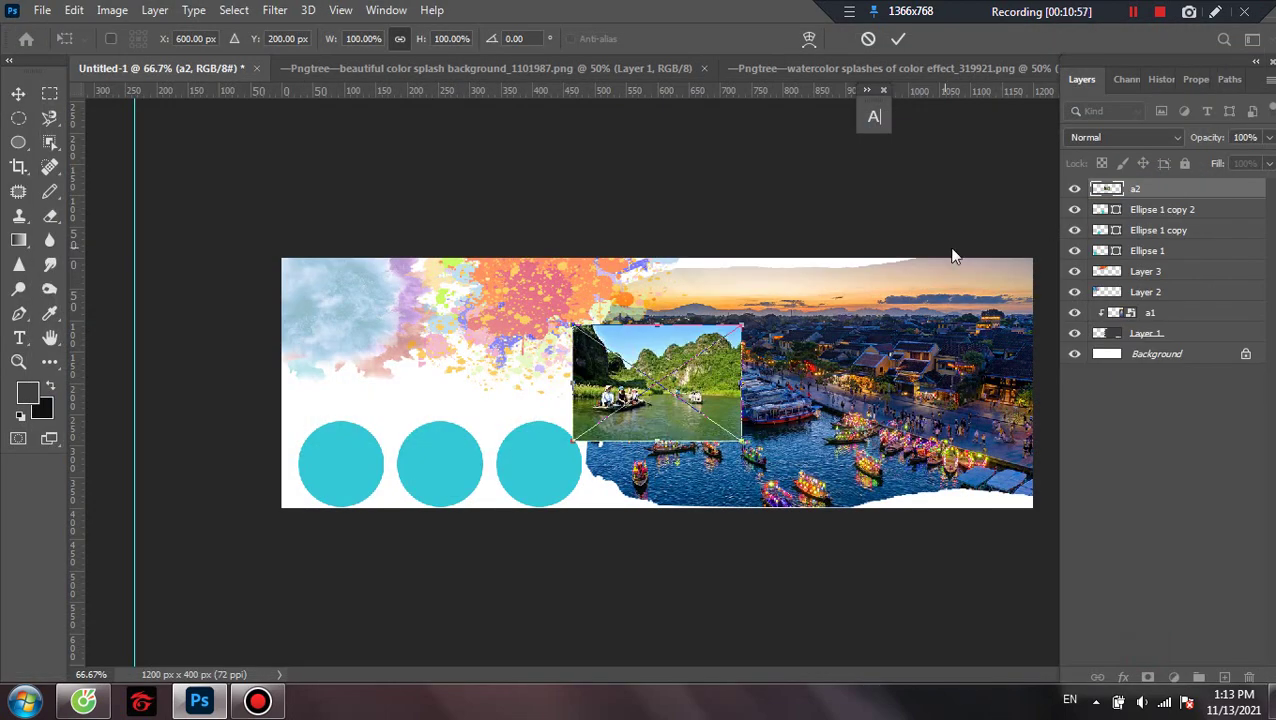
Move the a2 photo over the first circle and scale it to 82.80% width and 87.11% height.
{"action": "left_click_drag", "start_coordinate": [636, 410], "coordinate": [347, 474]}
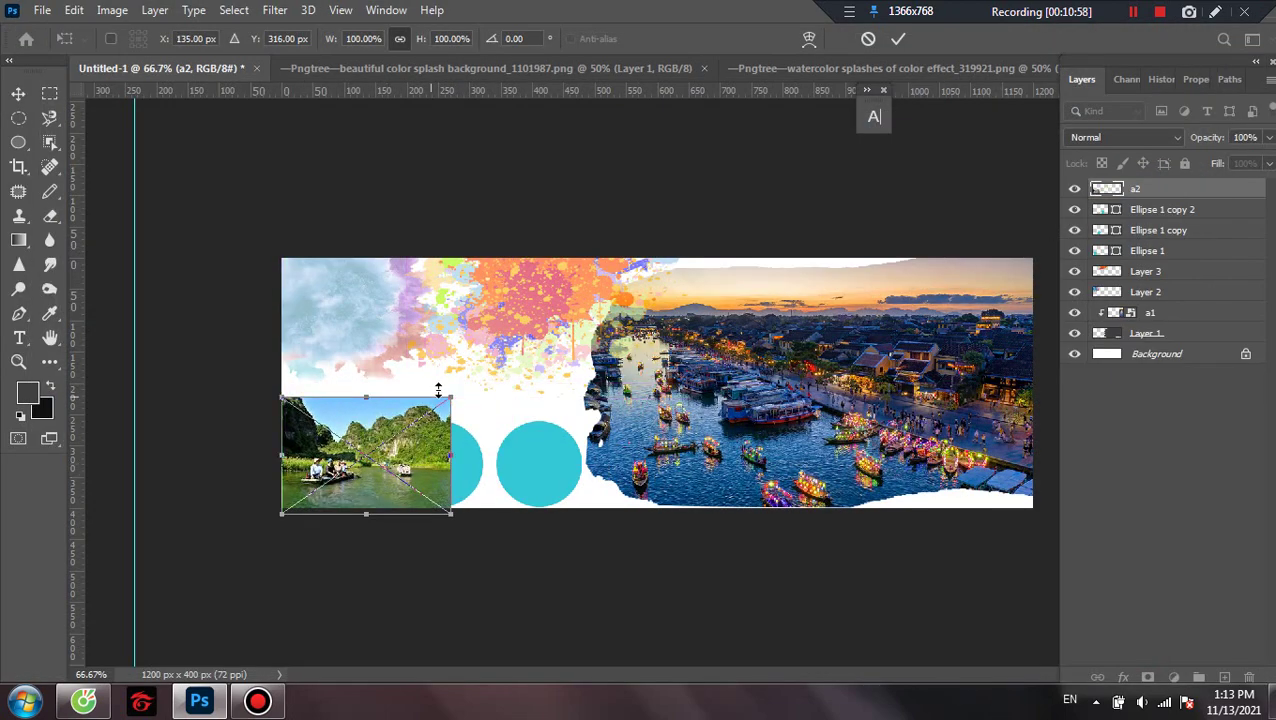
{"action": "left_click_drag", "start_coordinate": [458, 400], "coordinate": [422, 414]}
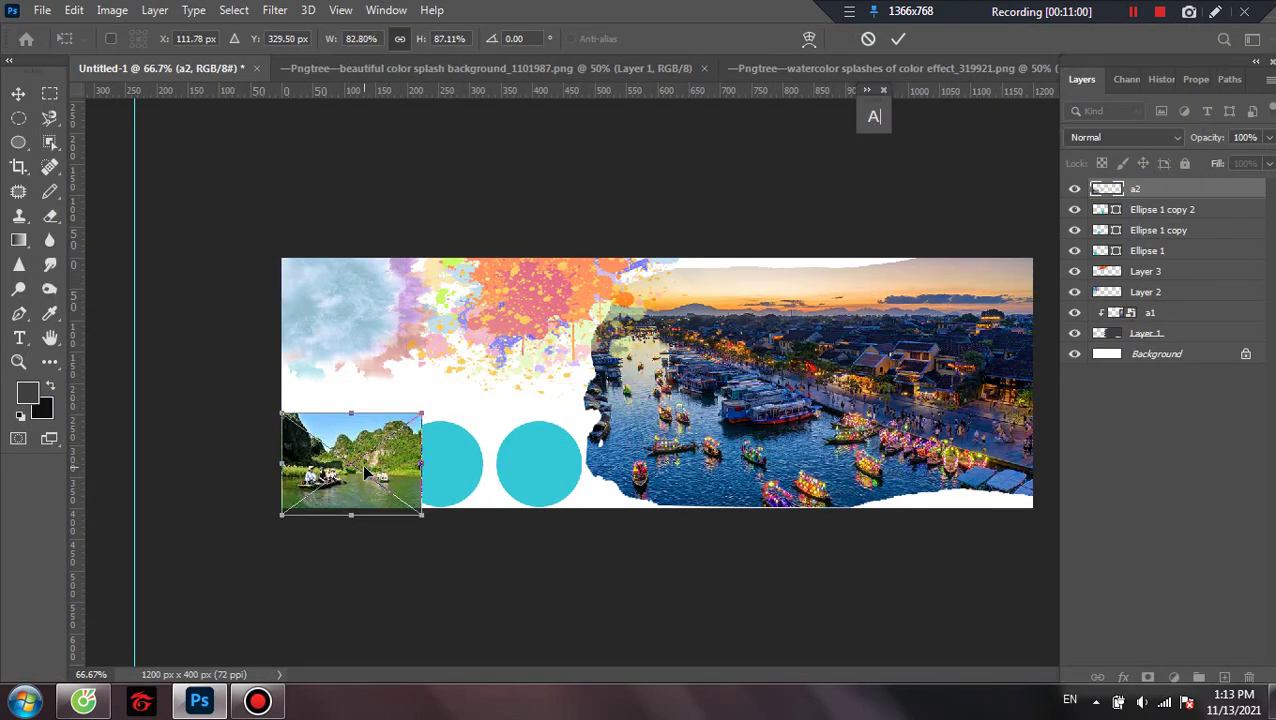
{"action": "key", "text": "Return"}
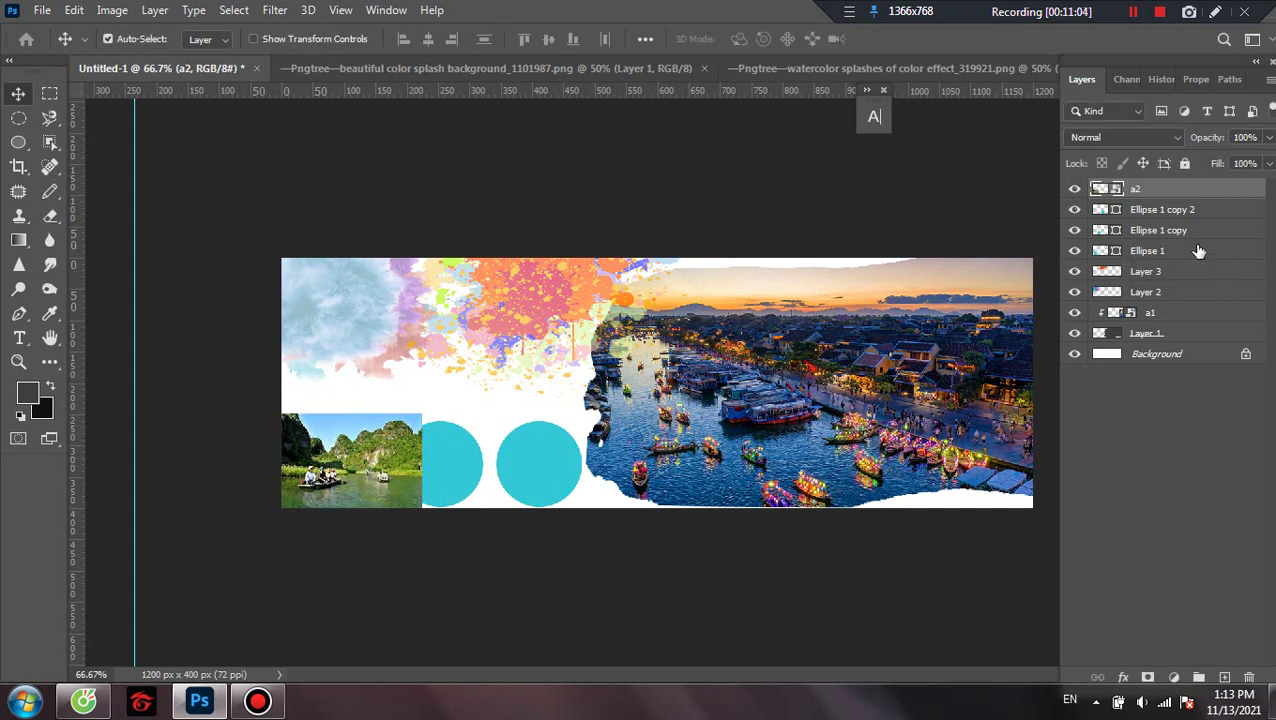
{"action": "left_click", "coordinate": [1157, 198], "text": "alt"}
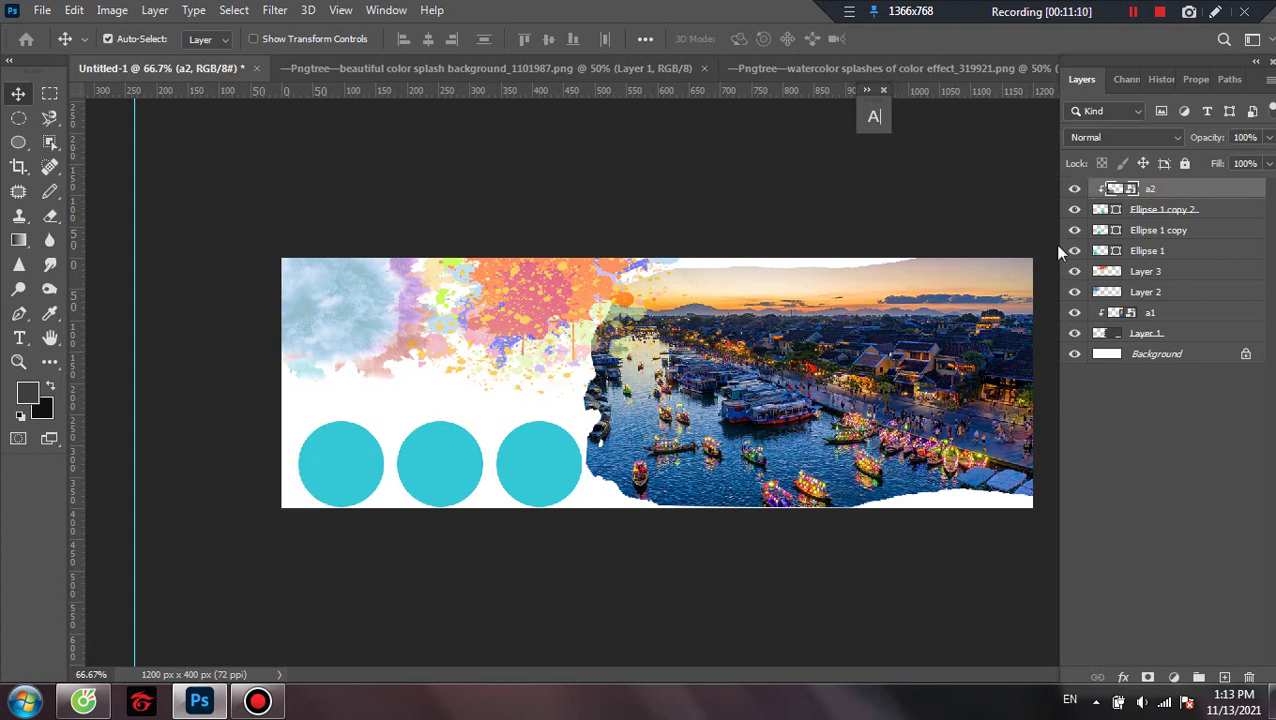
{"action": "key", "text": "ctrl+z"}
{"action": "left_click", "coordinate": [1074, 209]}
{"action": "left_click", "coordinate": [1075, 209]}
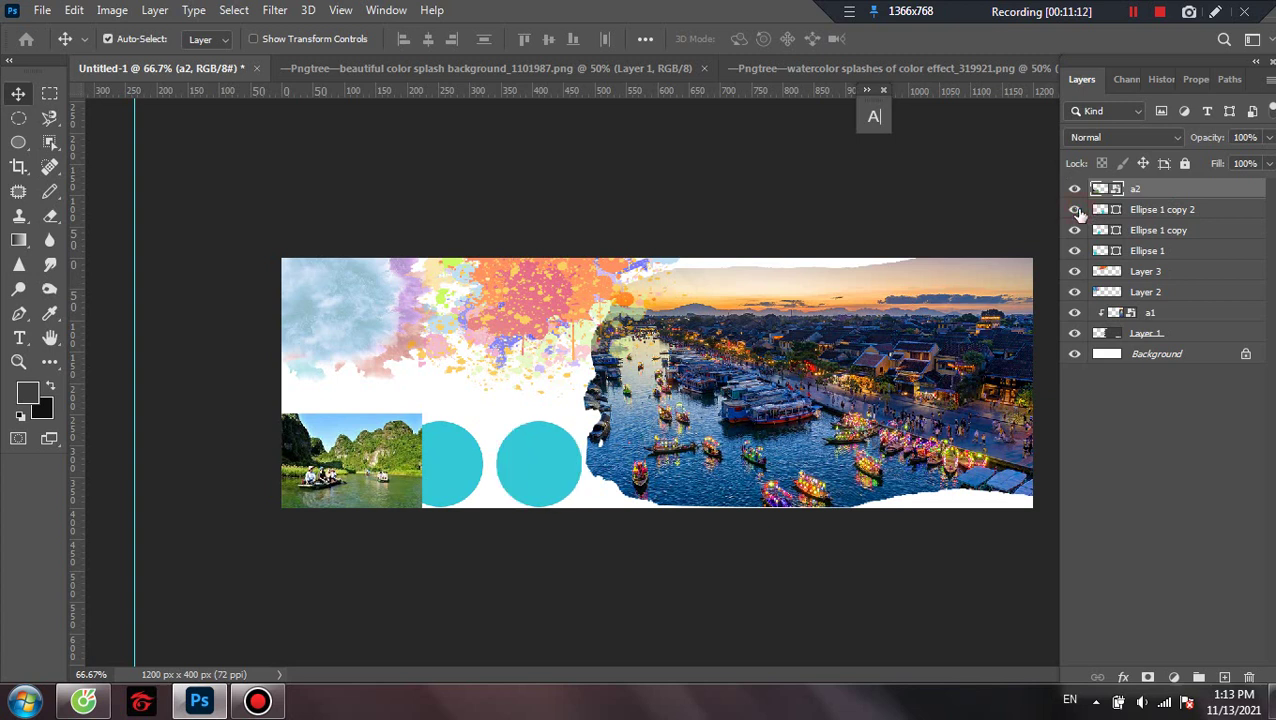
{"action": "left_click", "coordinate": [1075, 230]}
{"action": "left_click", "coordinate": [1075, 230]}
Move the a2 layer directly above Ellipse 1, clip it to that circle and reposition the photo so the boat is centred.
{"action": "left_click_drag", "start_coordinate": [1121, 187], "coordinate": [1112, 245]}
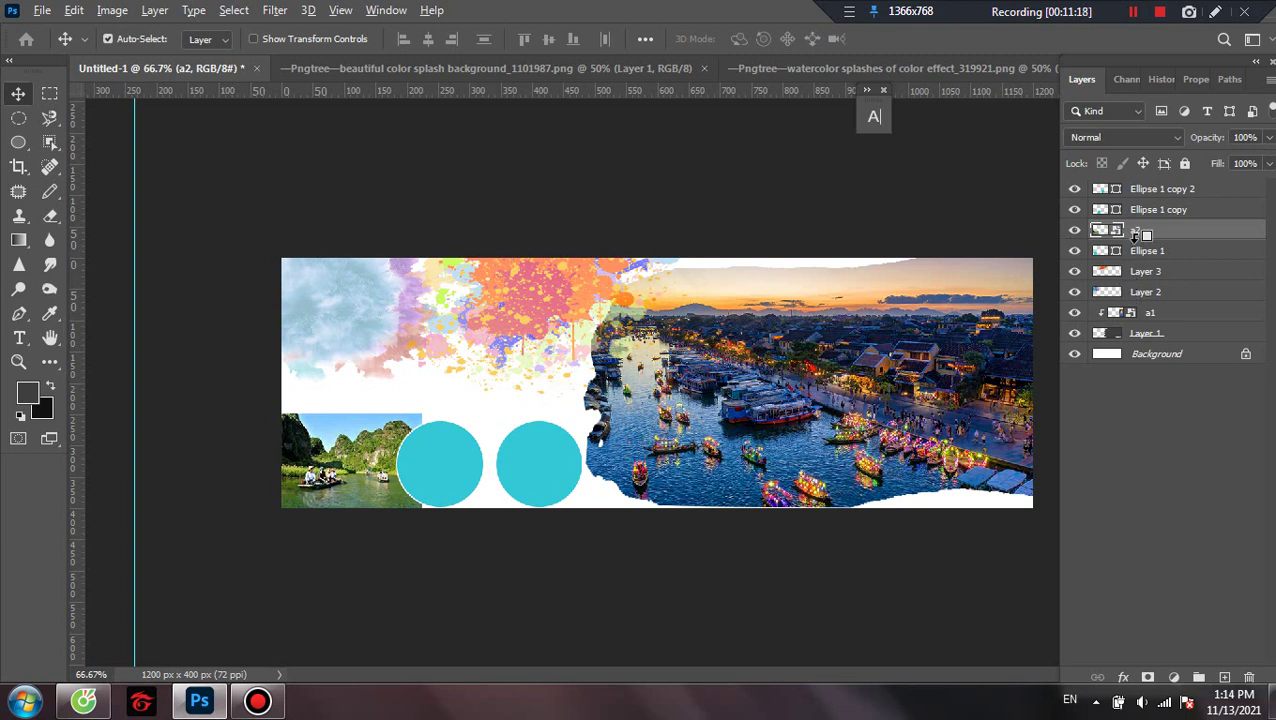
{"action": "left_click", "coordinate": [1128, 240], "text": "alt"}
{"action": "key", "text": "ctrl+t"}
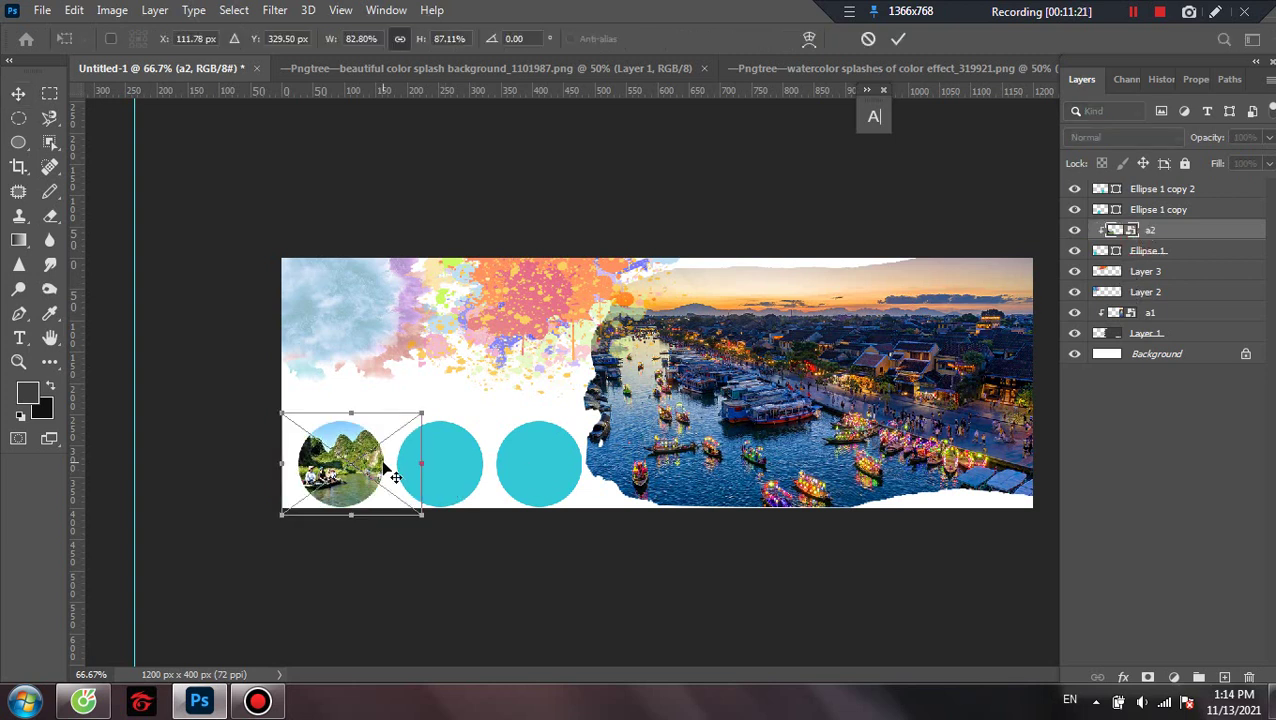
{"action": "left_click_drag", "start_coordinate": [315, 458], "coordinate": [341, 467]}
{"action": "key", "text": "Return"}
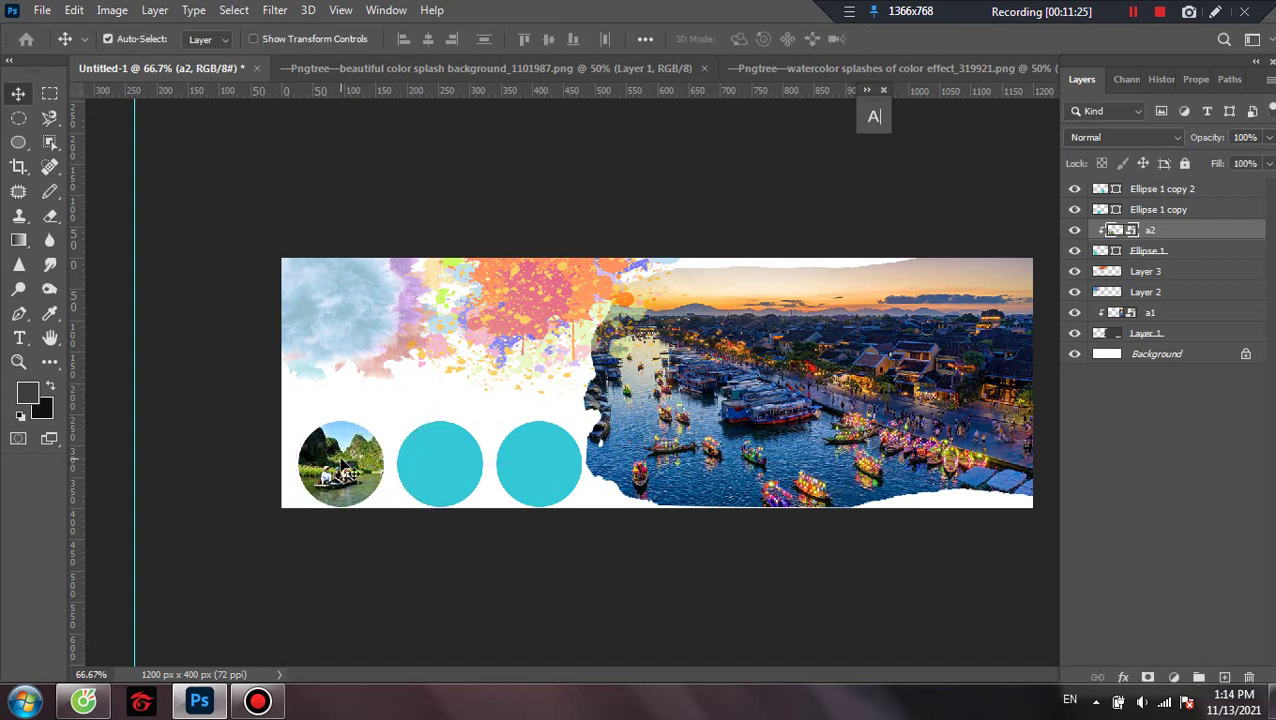
Place the "a3" image as an embedded image and move its layer directly above Ellipse 1 copy.
{"action": "left_click", "coordinate": [1076, 211]}
{"action": "left_click", "coordinate": [1076, 211]}
{"action": "left_click", "coordinate": [1076, 211]}
{"action": "left_click", "coordinate": [1076, 211]}
{"action": "left_click", "coordinate": [42, 10]}
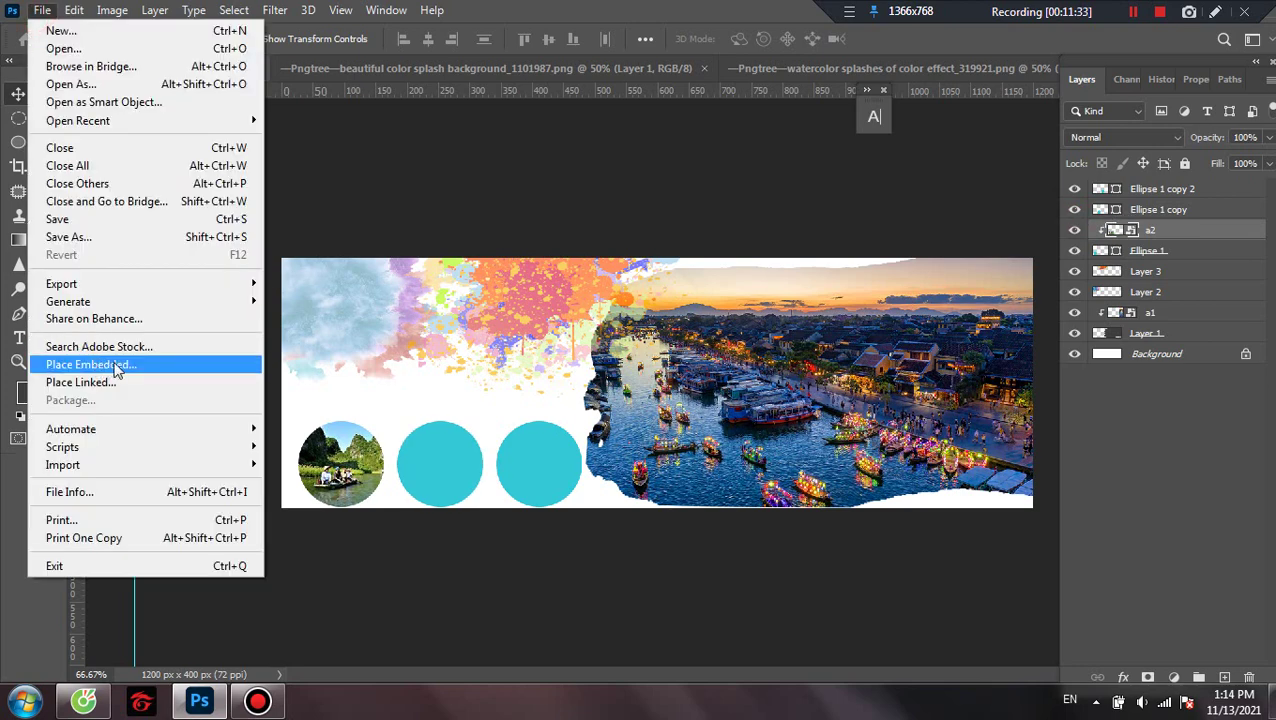
{"action": "left_click", "coordinate": [160, 366]}
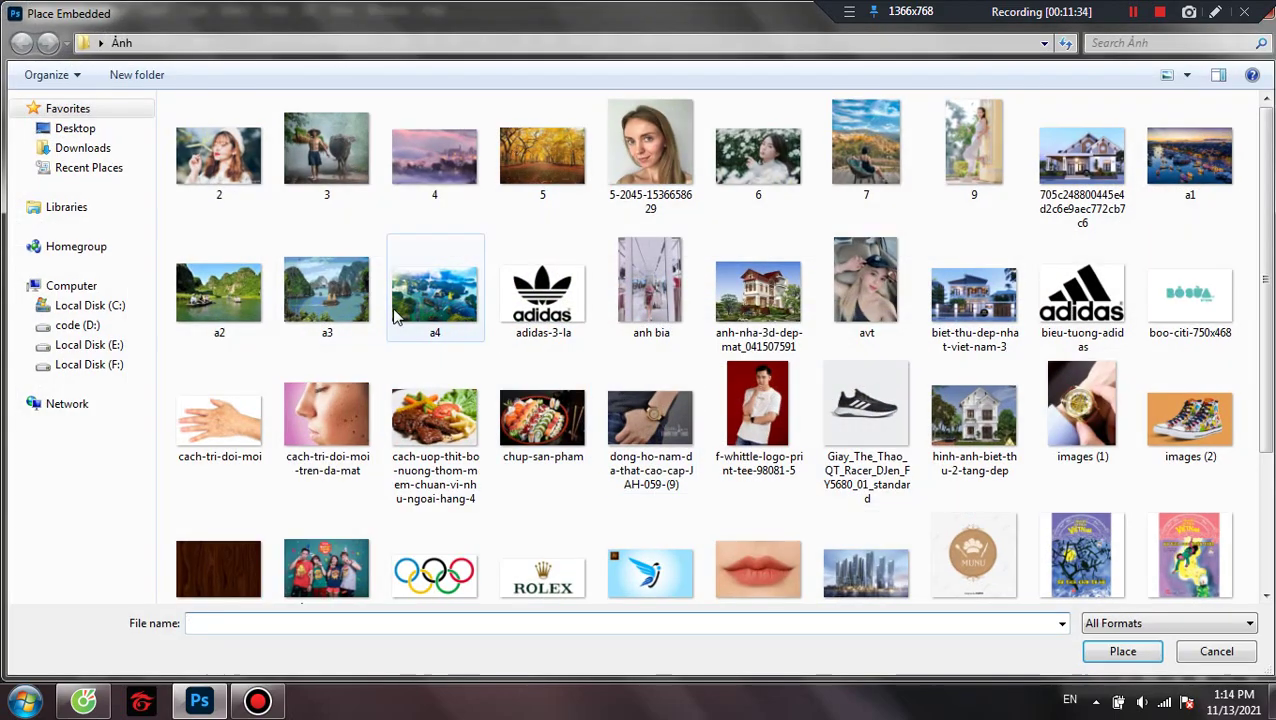
{"action": "left_click", "coordinate": [330, 290]}
{"action": "left_click", "coordinate": [1120, 651]}
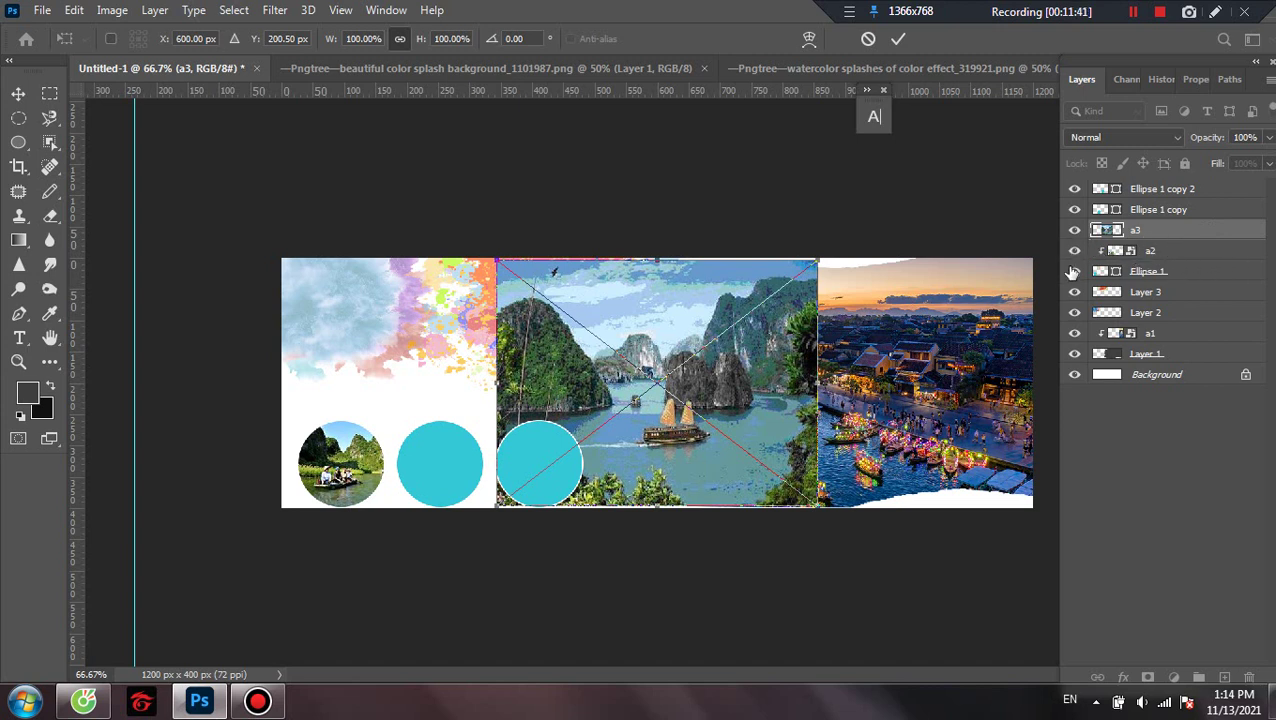
{"action": "key", "text": "Return"}
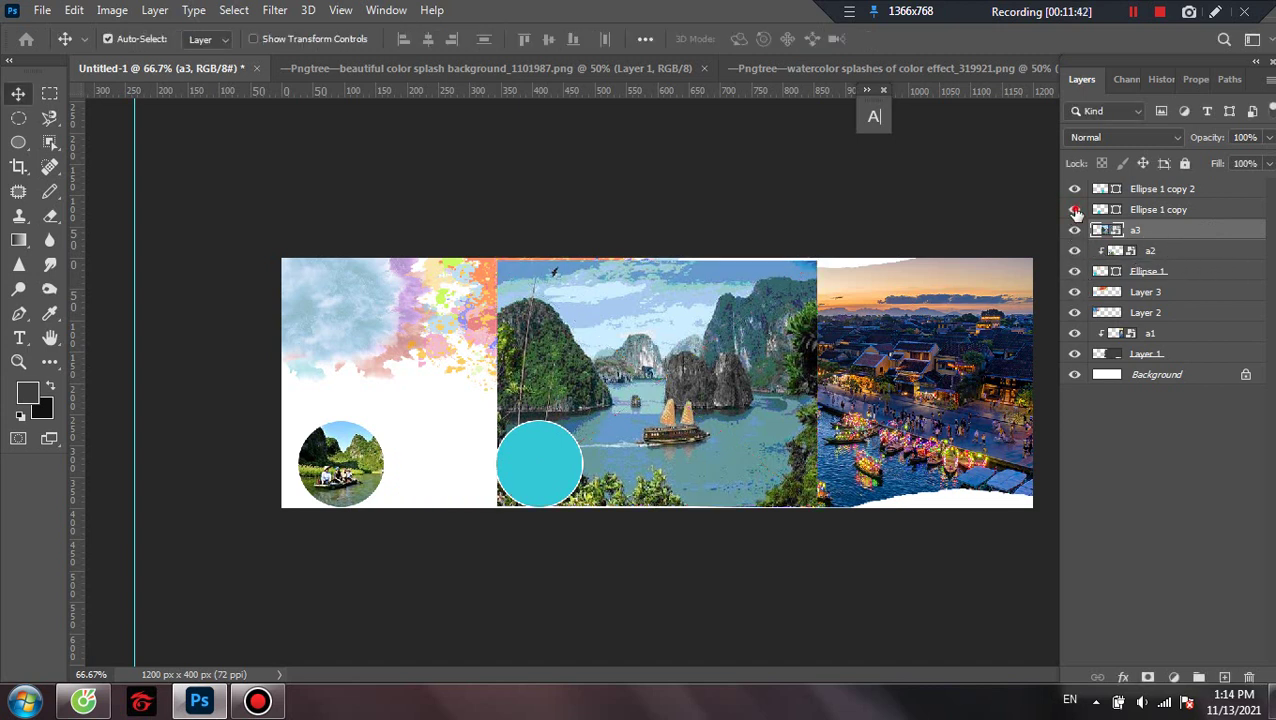
{"action": "left_click_drag", "start_coordinate": [1116, 230], "coordinate": [1116, 210]}
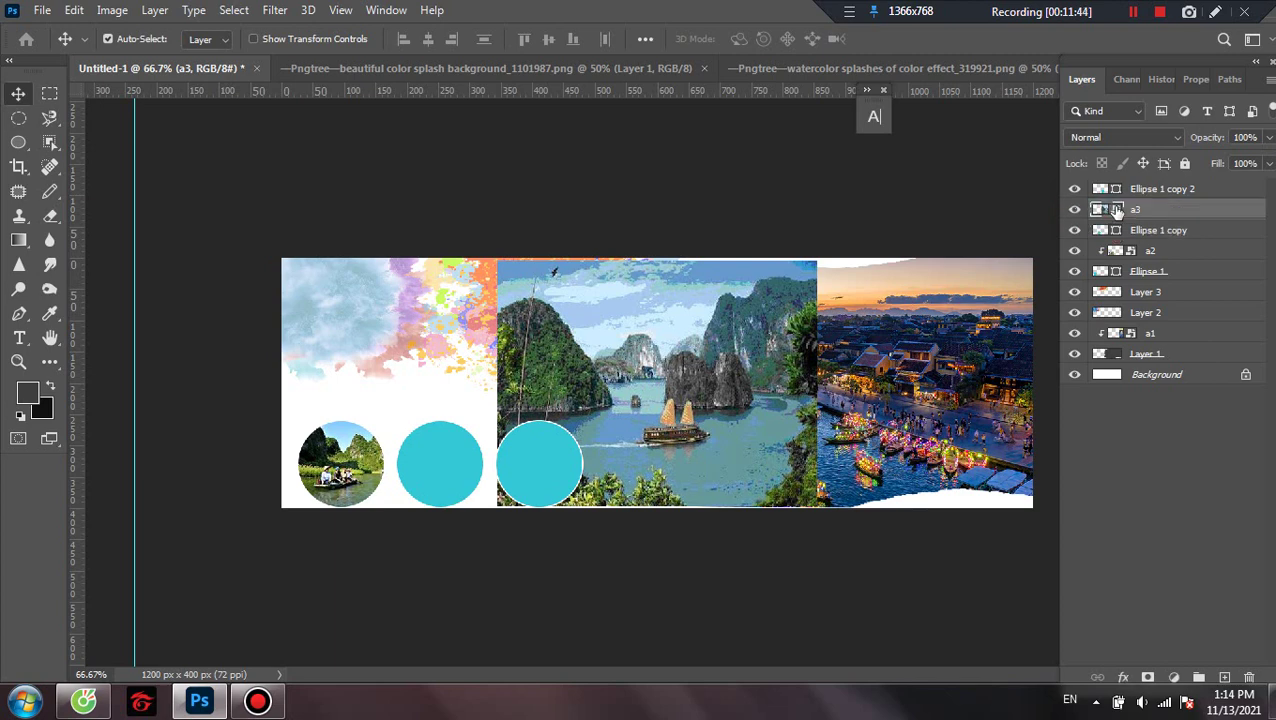
{"action": "left_click", "coordinate": [1076, 231]}
{"action": "left_click", "coordinate": [1076, 231]}
Shrink the a3 photo over the middle circle and clip it to Ellipse 1 copy.
{"action": "key", "text": "ctrl+t"}
{"action": "left_click_drag", "start_coordinate": [816, 259], "coordinate": [675, 384]}
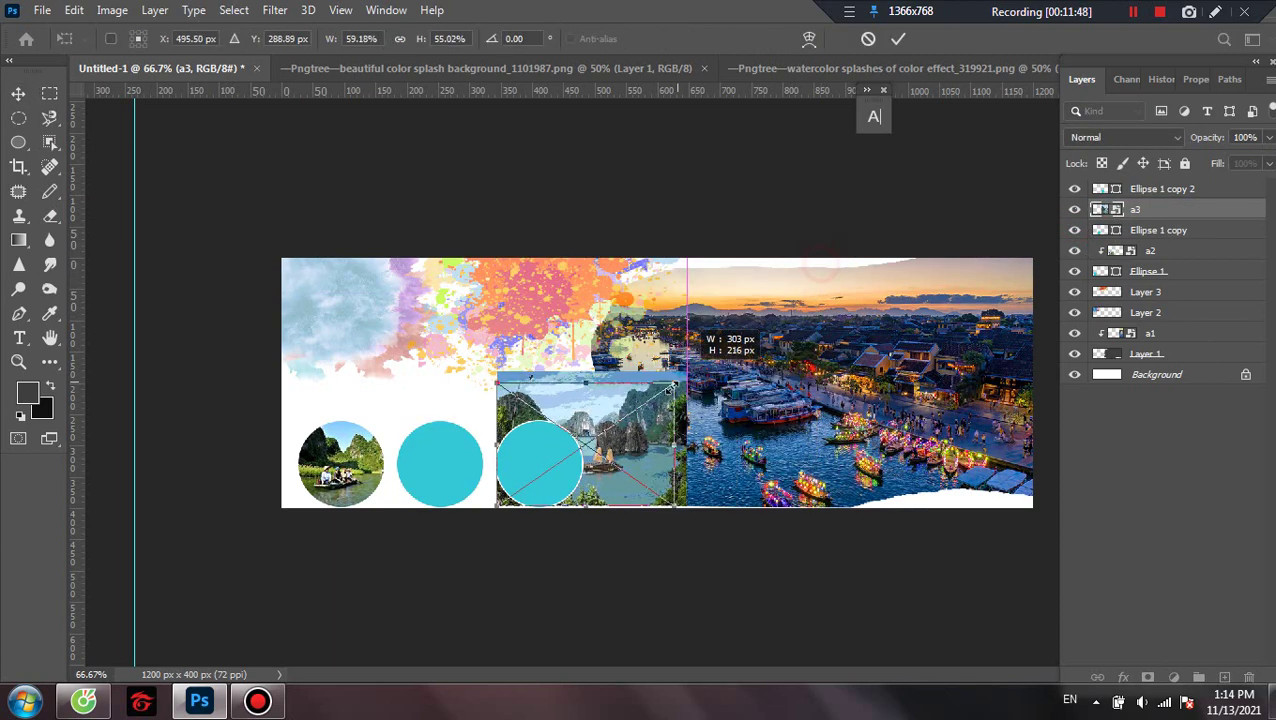
{"action": "left_click_drag", "start_coordinate": [610, 440], "coordinate": [470, 460]}
{"action": "left_click_drag", "start_coordinate": [570, 382], "coordinate": [510, 398]}
{"action": "key", "text": "Return"}
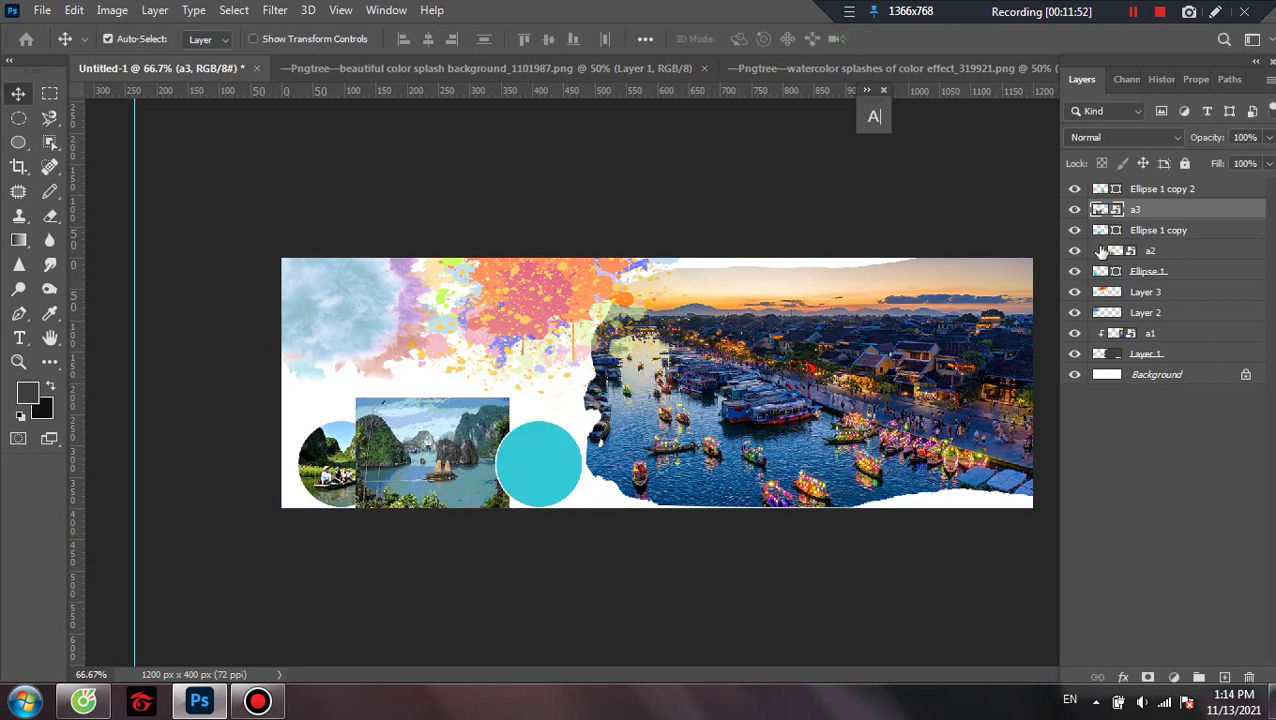
{"action": "right_click", "coordinate": [1163, 213]}
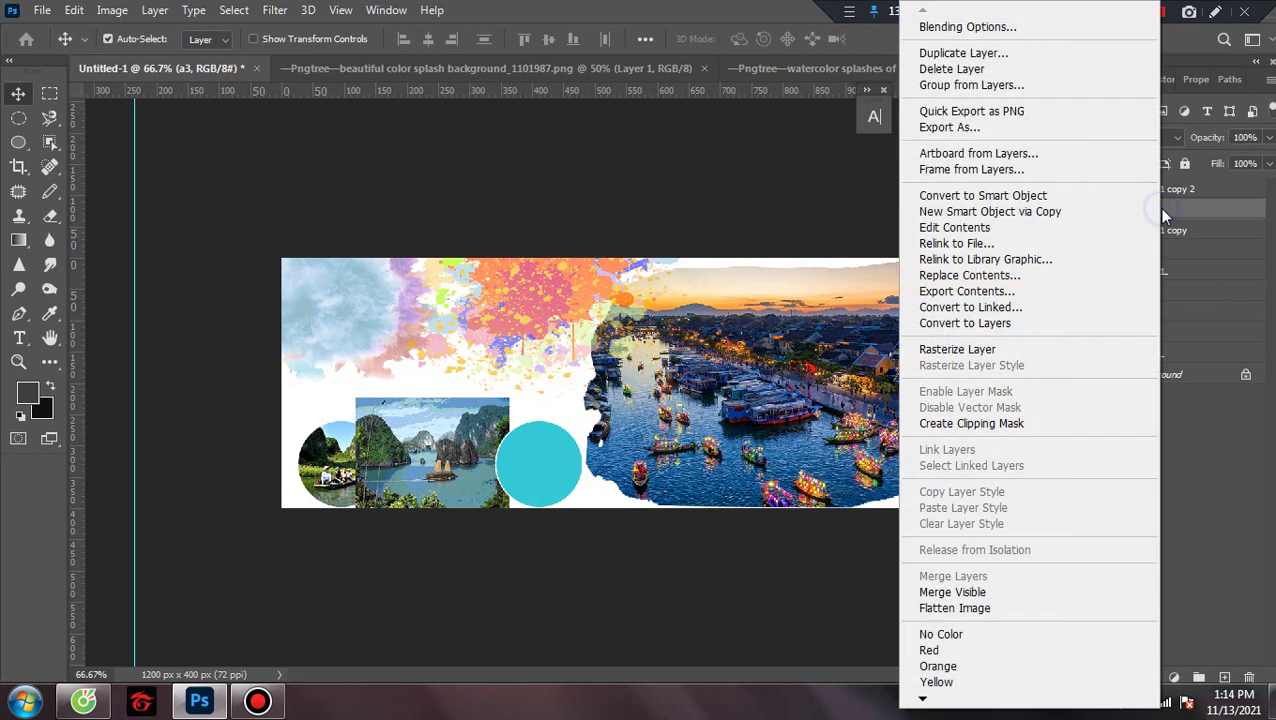
{"action": "left_click", "coordinate": [1018, 423]}
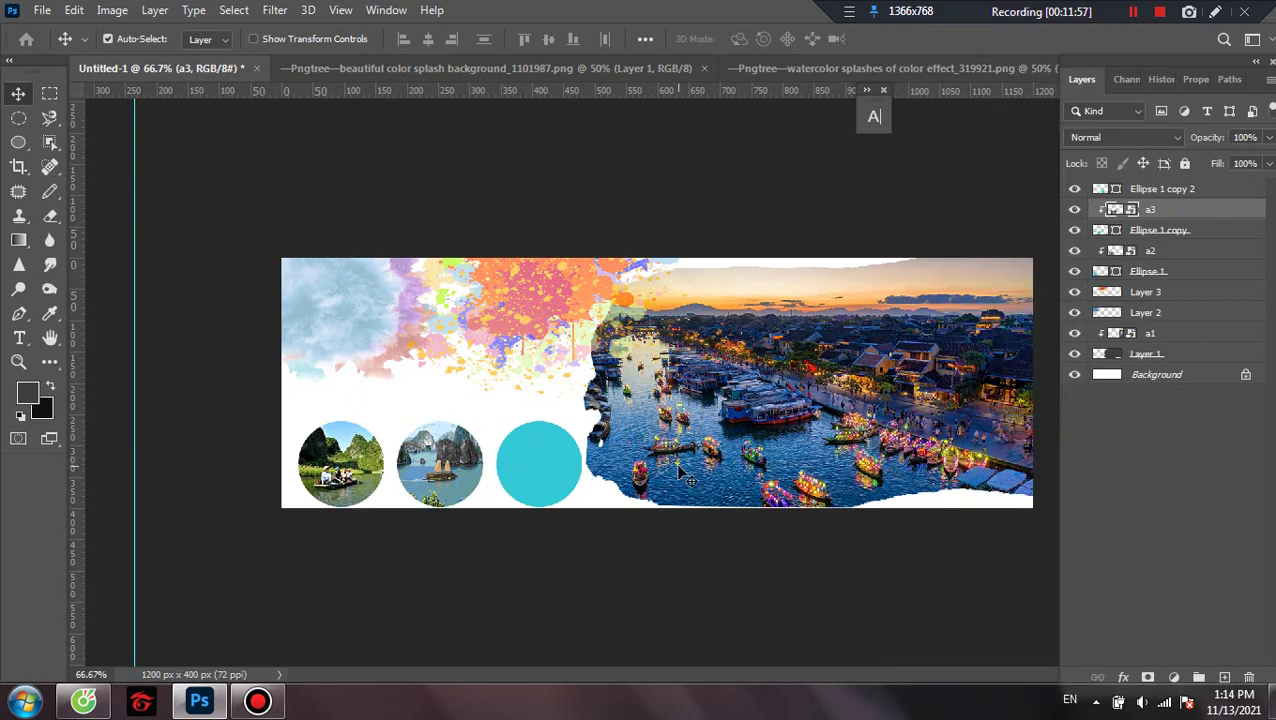
Place the "a4" image as an embedded image directly above the third circle's layer, Ellipse 1 copy 2.
{"action": "left_click", "coordinate": [541, 483]}
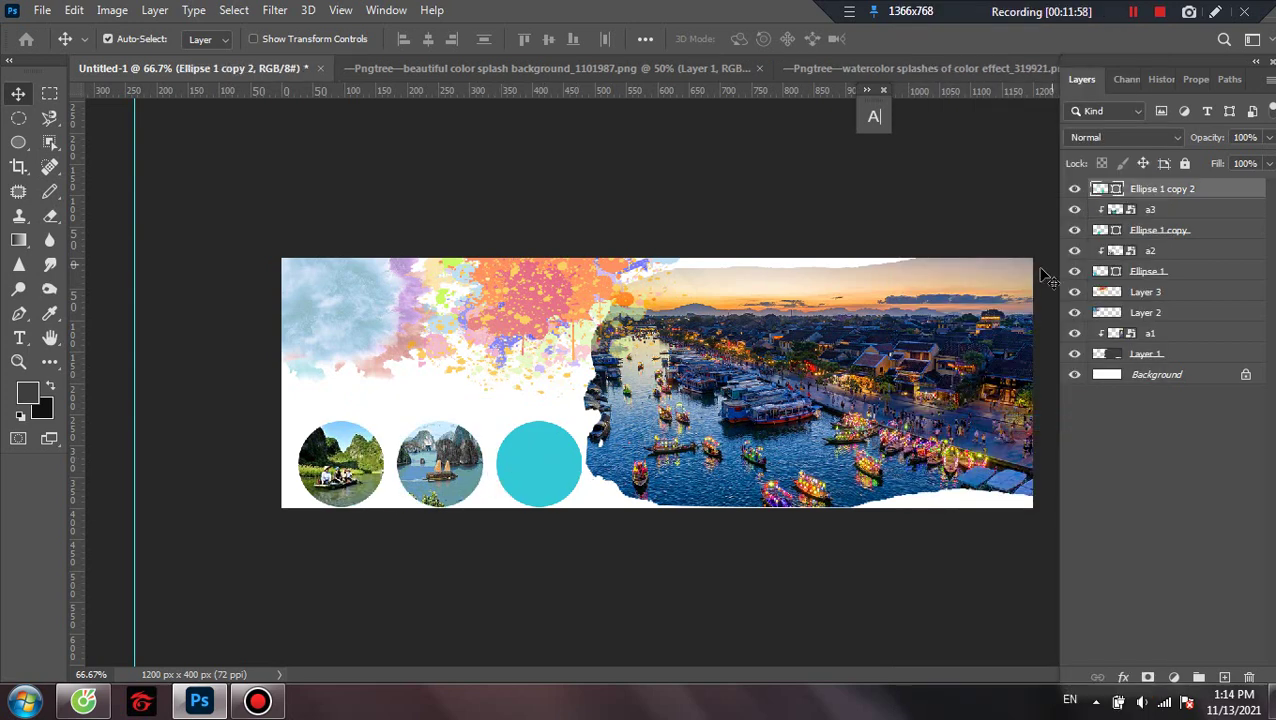
{"action": "left_click", "coordinate": [43, 12]}
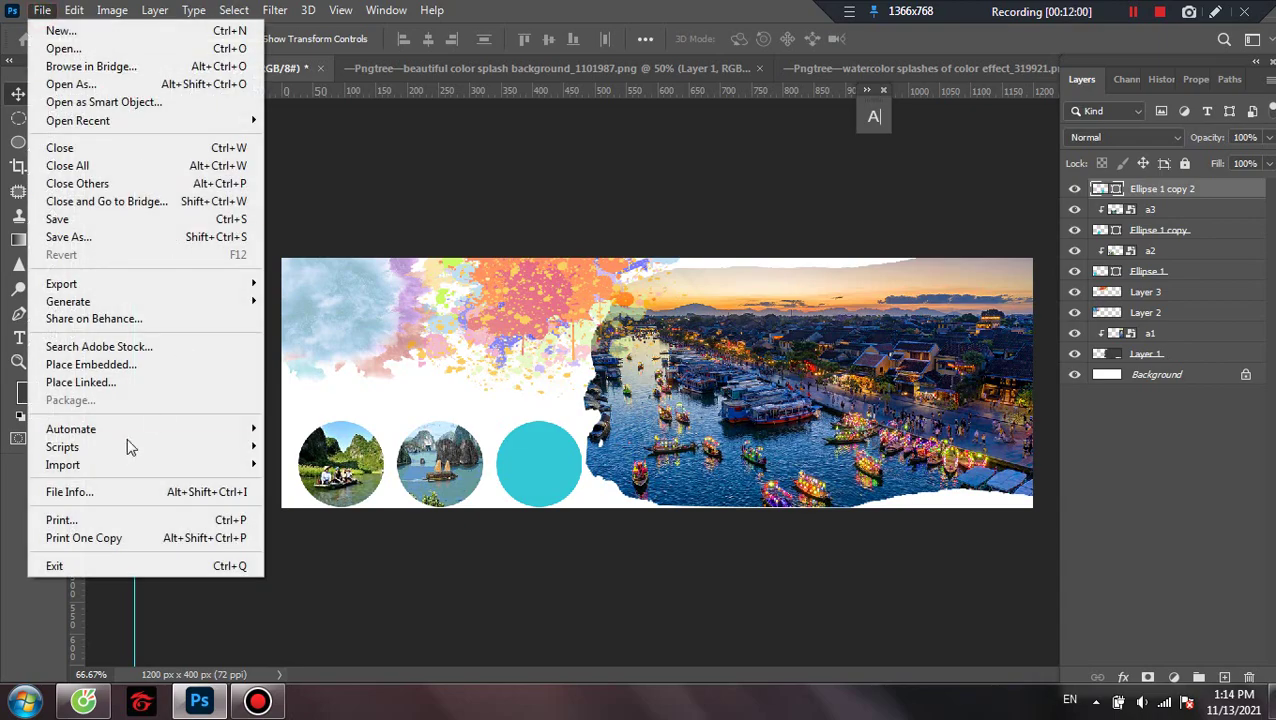
{"action": "left_click", "coordinate": [182, 368]}
{"action": "left_click", "coordinate": [435, 290]}
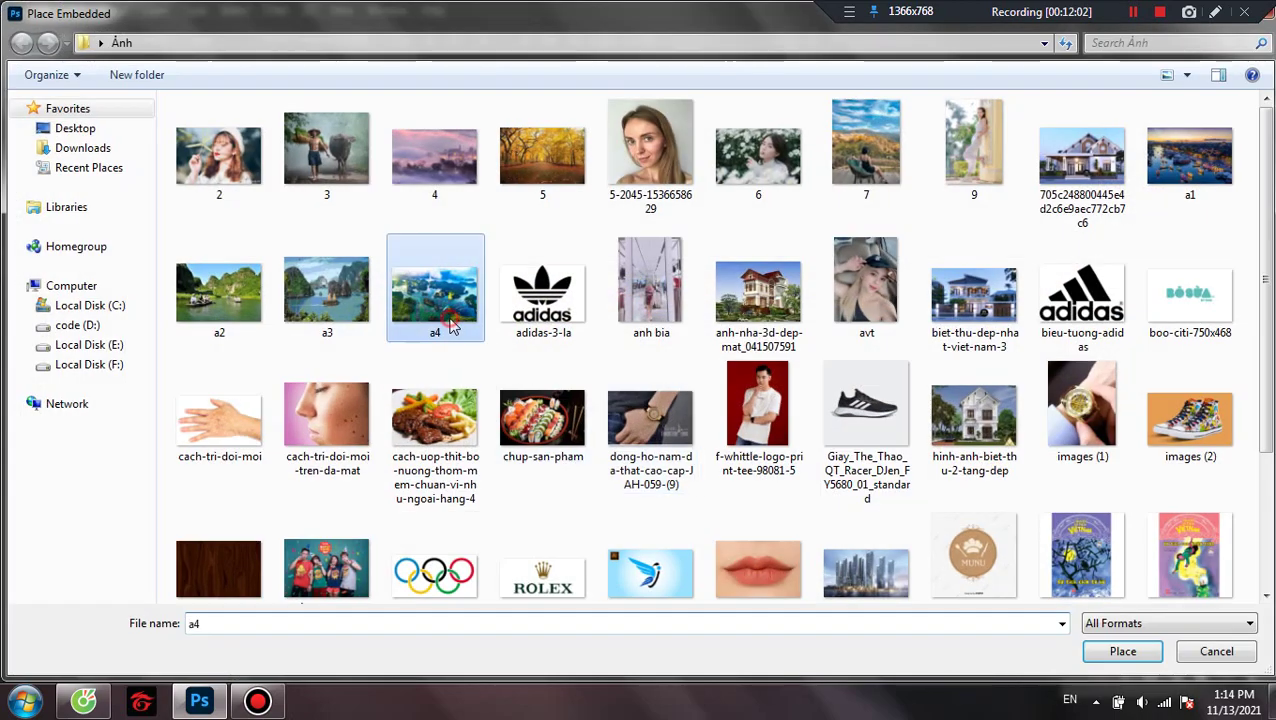
{"action": "left_click", "coordinate": [1118, 657]}
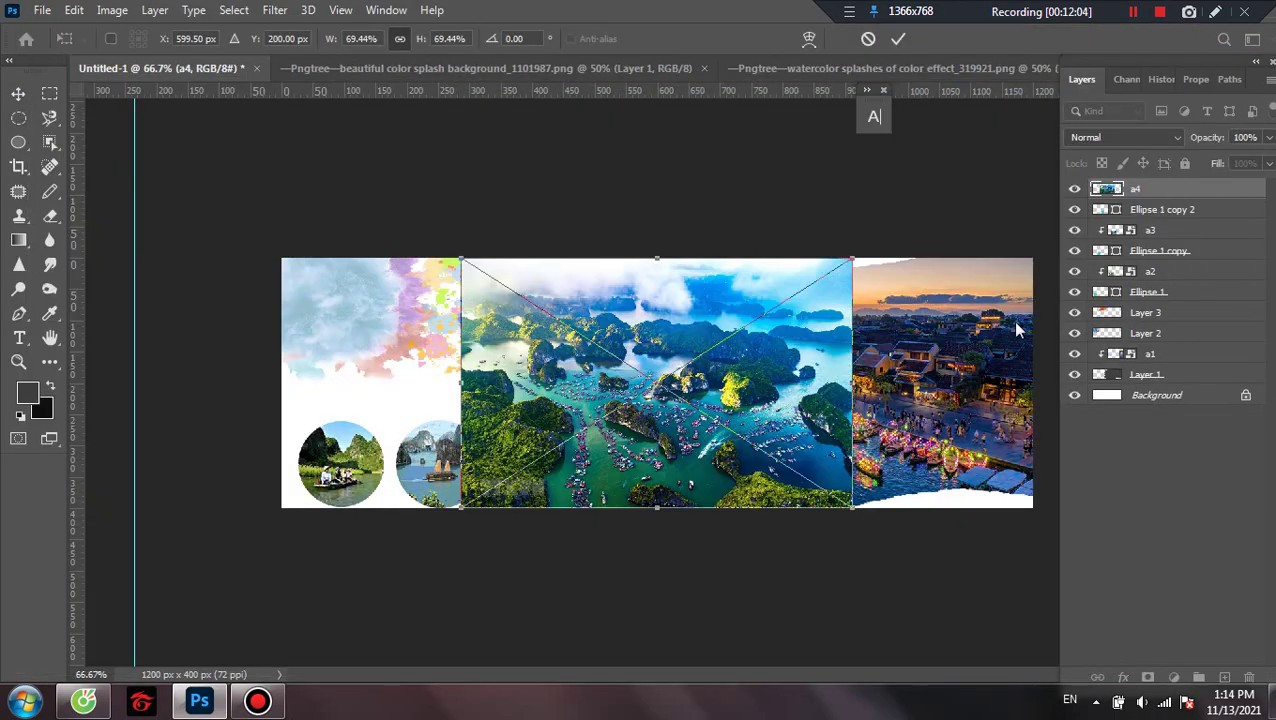
Scale the a4 photo to 31.33% width and 28.09% height over the third circle and clip it to Ellipse 1 copy 2.
{"action": "left_click_drag", "start_coordinate": [802, 385], "coordinate": [641, 435]}
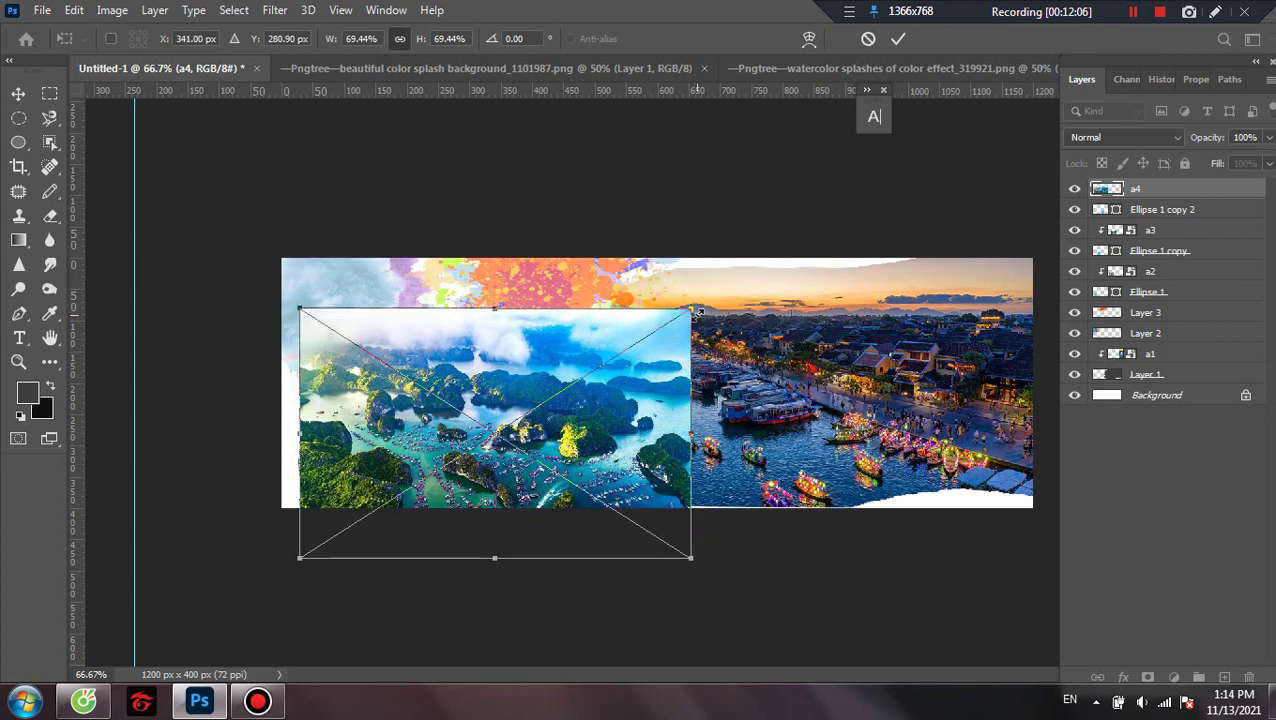
{"action": "left_click_drag", "start_coordinate": [697, 312], "coordinate": [584, 387]}
{"action": "left_click_drag", "start_coordinate": [514, 444], "coordinate": [549, 466]}
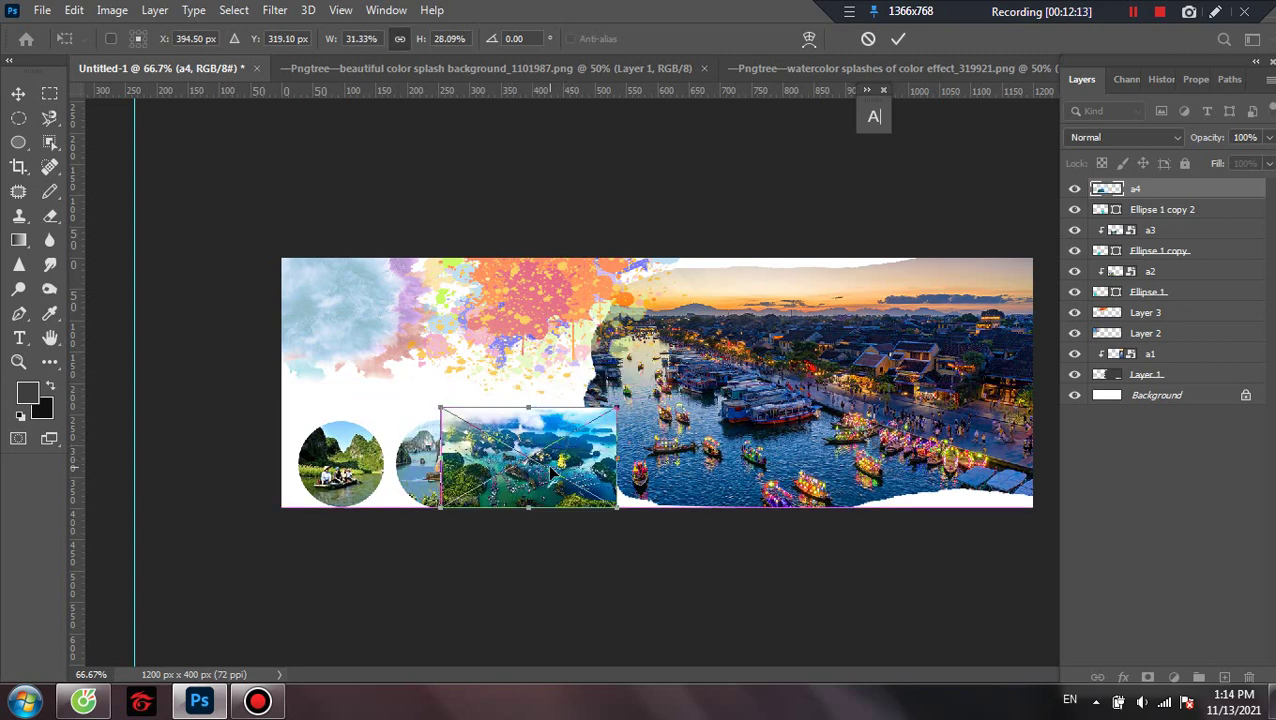
{"action": "key", "text": "Return"}
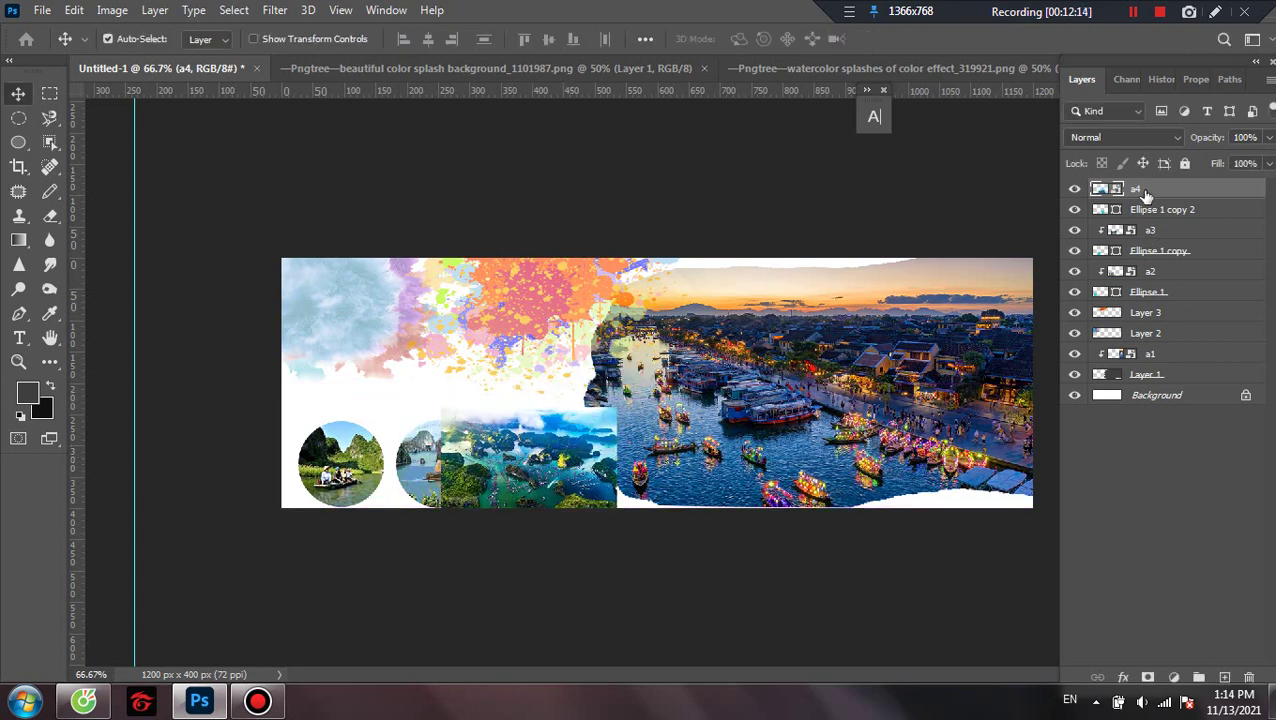
{"action": "right_click", "coordinate": [1146, 193]}
{"action": "left_click", "coordinate": [960, 423]}
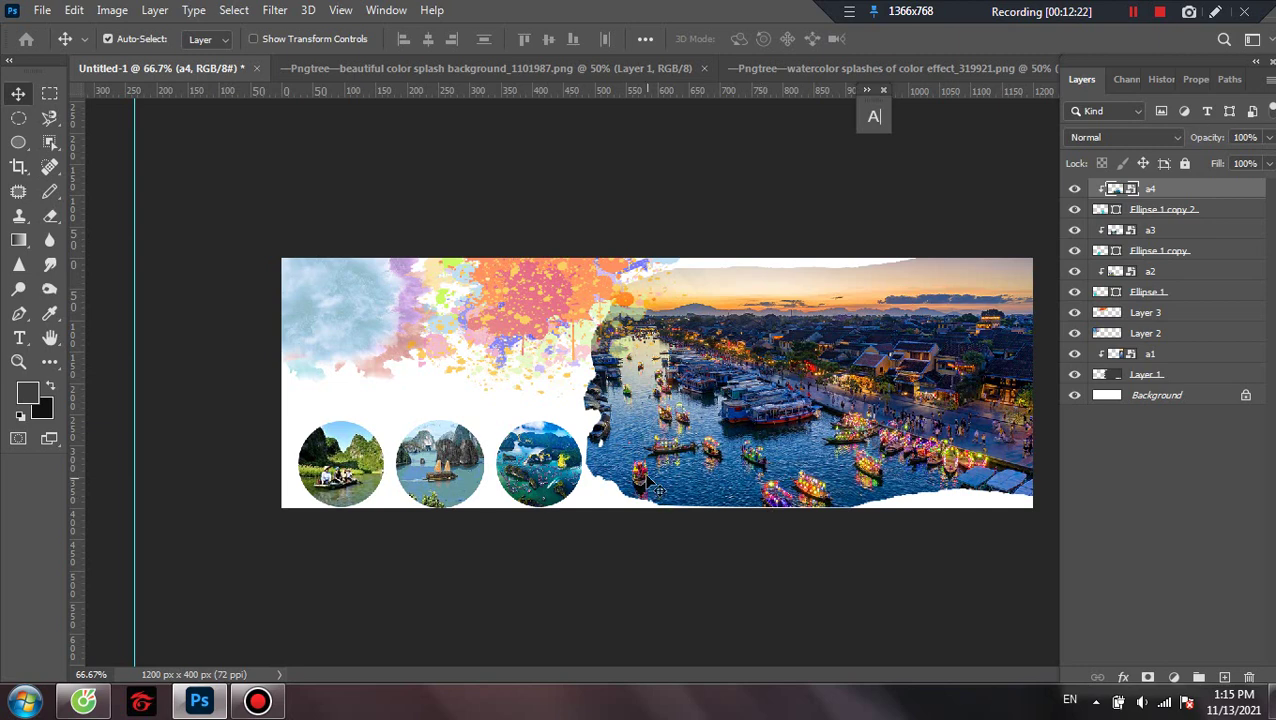
{"action": "right_click", "coordinate": [1149, 212]}
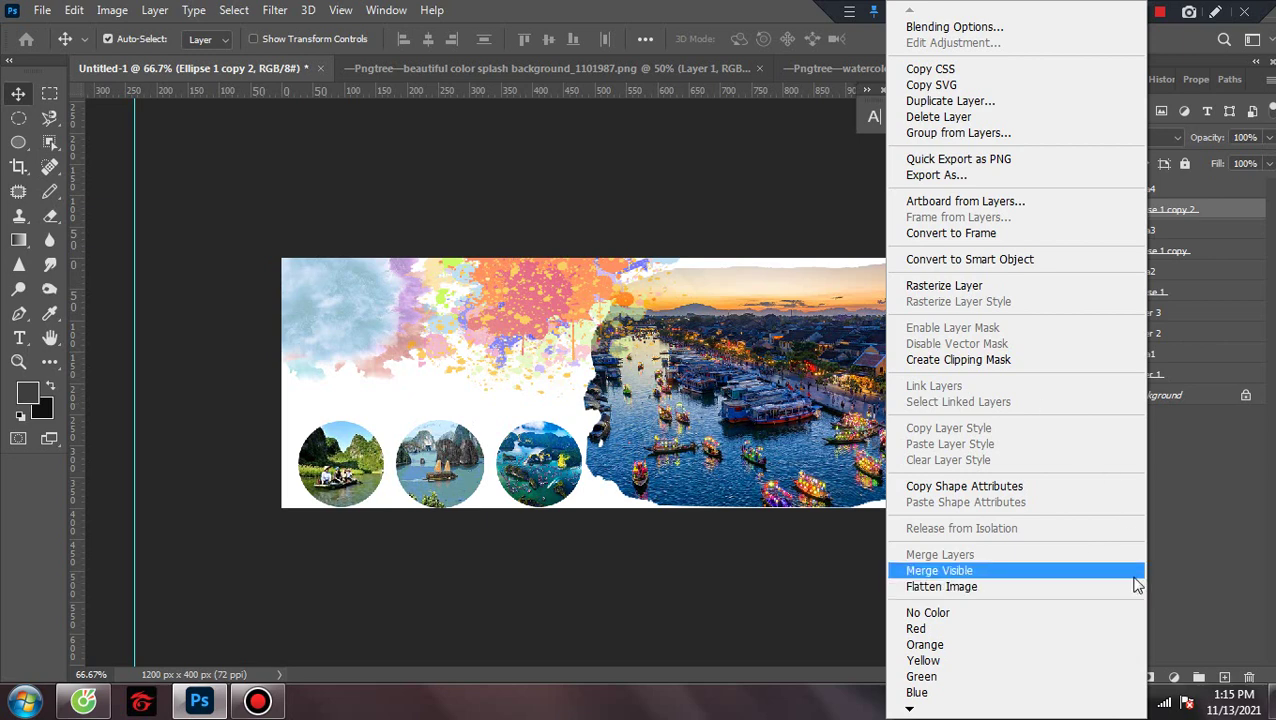
{"action": "left_click", "coordinate": [1182, 552]}
{"action": "left_click", "coordinate": [724, 423]}
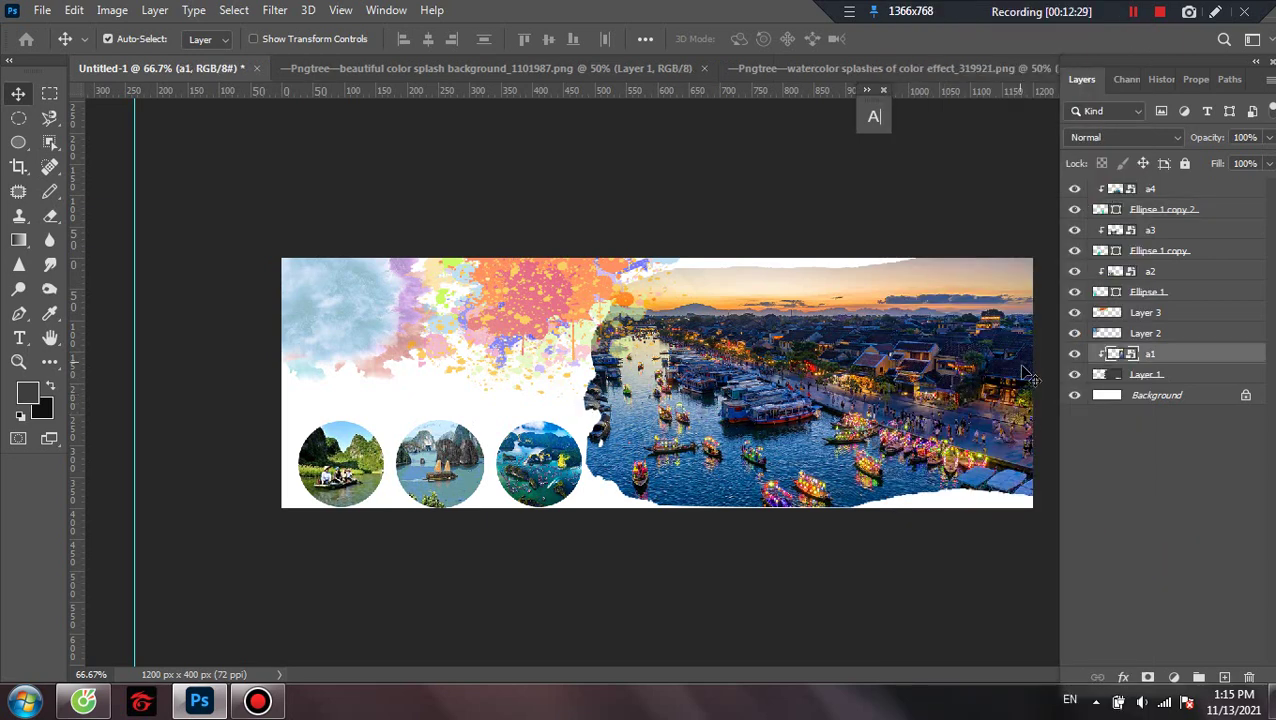
{"action": "right_click", "coordinate": [1143, 355]}
{"action": "left_click", "coordinate": [1183, 480]}
Add a black drop shadow to Layer 1 with 78% opacity, 96 px distance, 14% spread and 161 px size.
{"action": "right_click", "coordinate": [1162, 374]}
{"action": "left_click", "coordinate": [966, 28]}
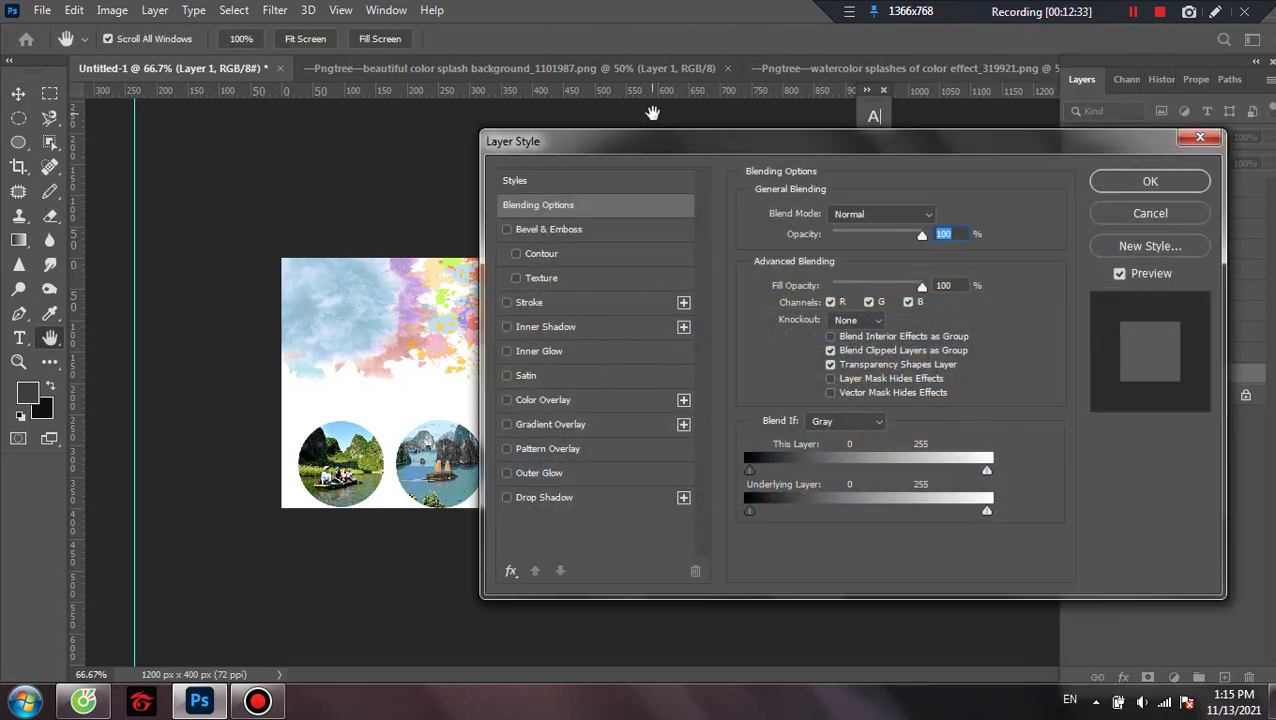
{"action": "left_click_drag", "start_coordinate": [669, 148], "coordinate": [1037, 88]}
{"action": "left_click", "coordinate": [596, 447]}
{"action": "left_click_drag", "start_coordinate": [1102, 247], "coordinate": [998, 250]}
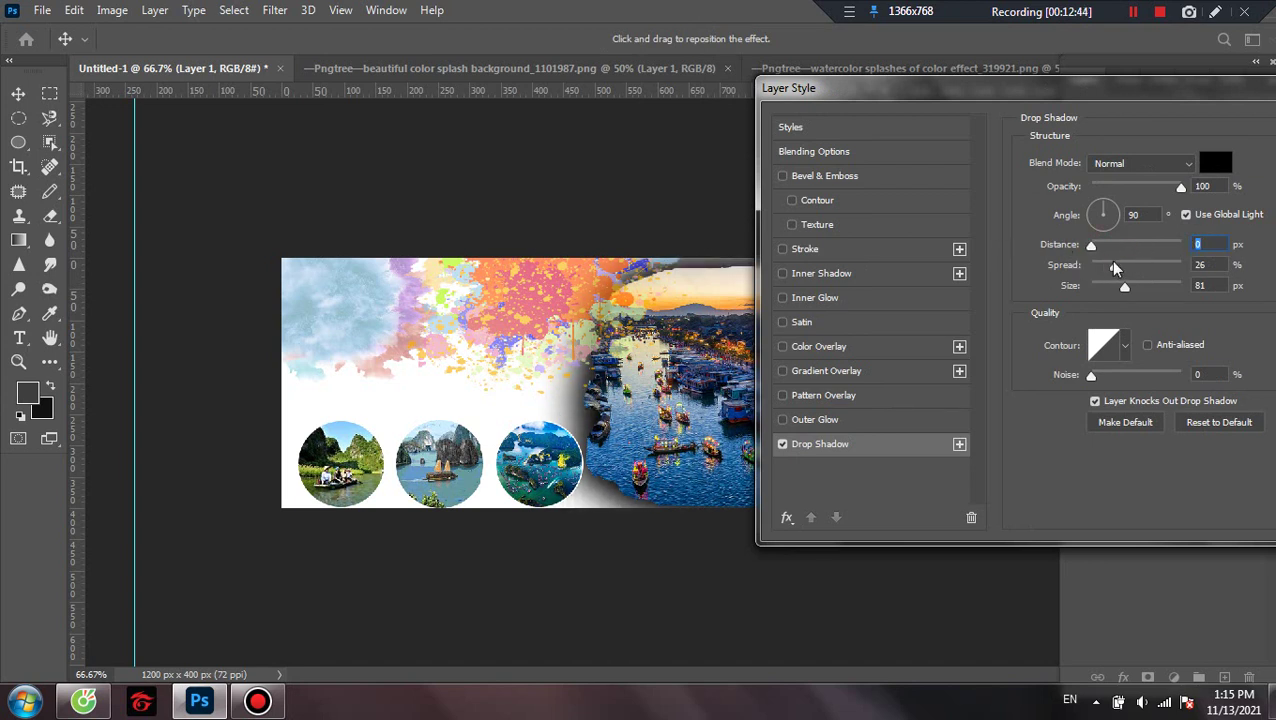
{"action": "left_click_drag", "start_coordinate": [1115, 268], "coordinate": [1103, 266]}
{"action": "mouse_move", "coordinate": [1180, 187]}
{"action": "left_mouse_down"}
{"action": "mouse_move", "coordinate": [1142, 188]}
{"action": "mouse_move", "coordinate": [1161, 187]}
{"action": "left_mouse_up"}
{"action": "left_click_drag", "start_coordinate": [1091, 245], "coordinate": [1156, 228]}
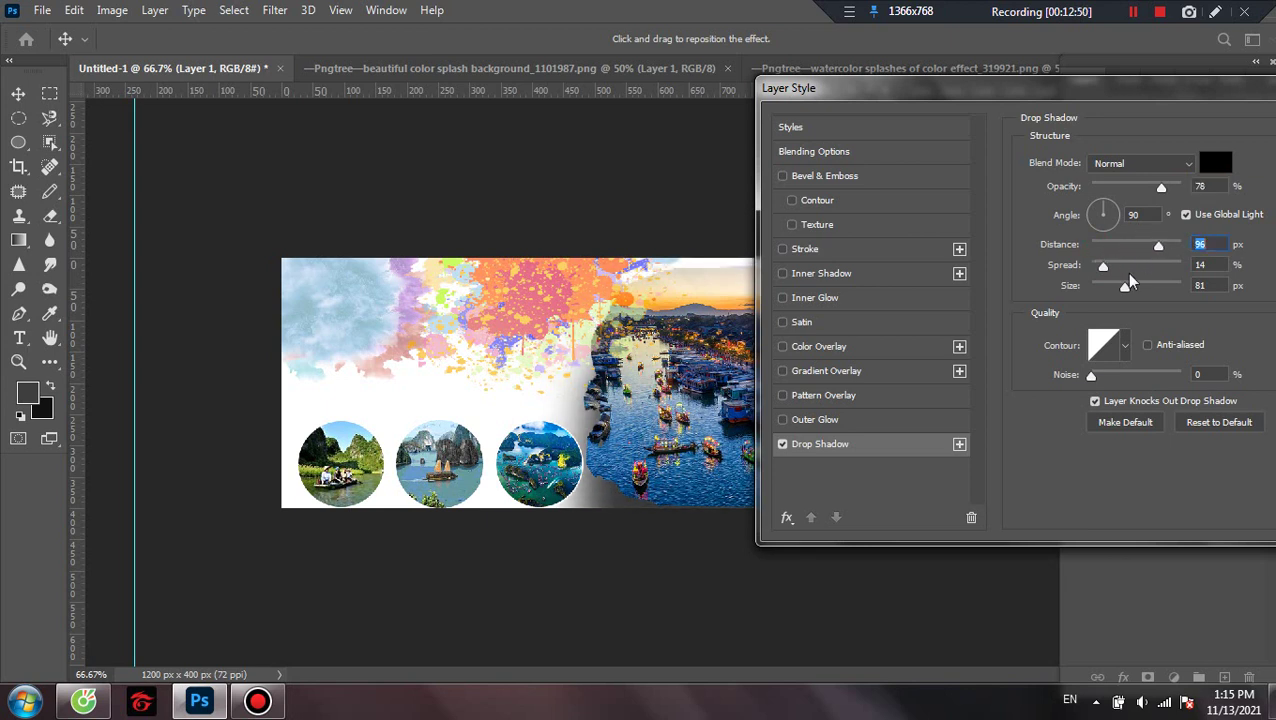
{"action": "left_click_drag", "start_coordinate": [1100, 291], "coordinate": [1151, 287]}
{"action": "left_click_drag", "start_coordinate": [1039, 98], "coordinate": [642, 121]}
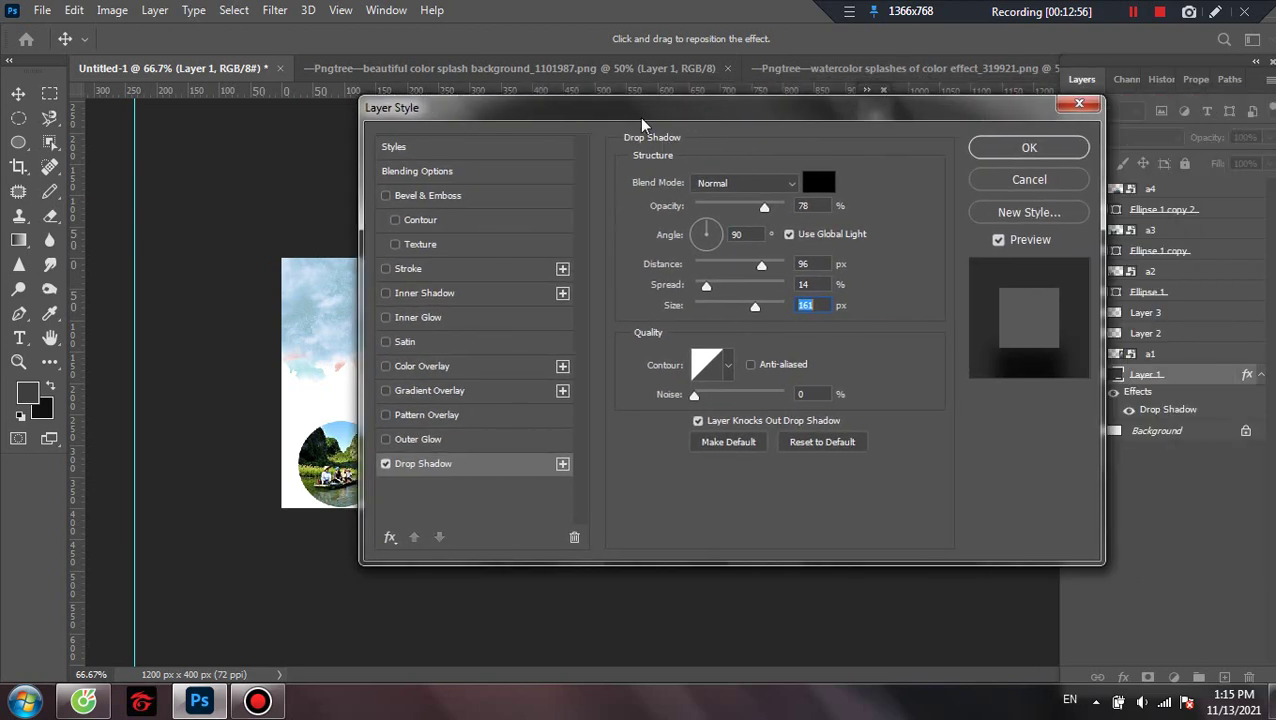
{"action": "left_click", "coordinate": [1083, 150]}
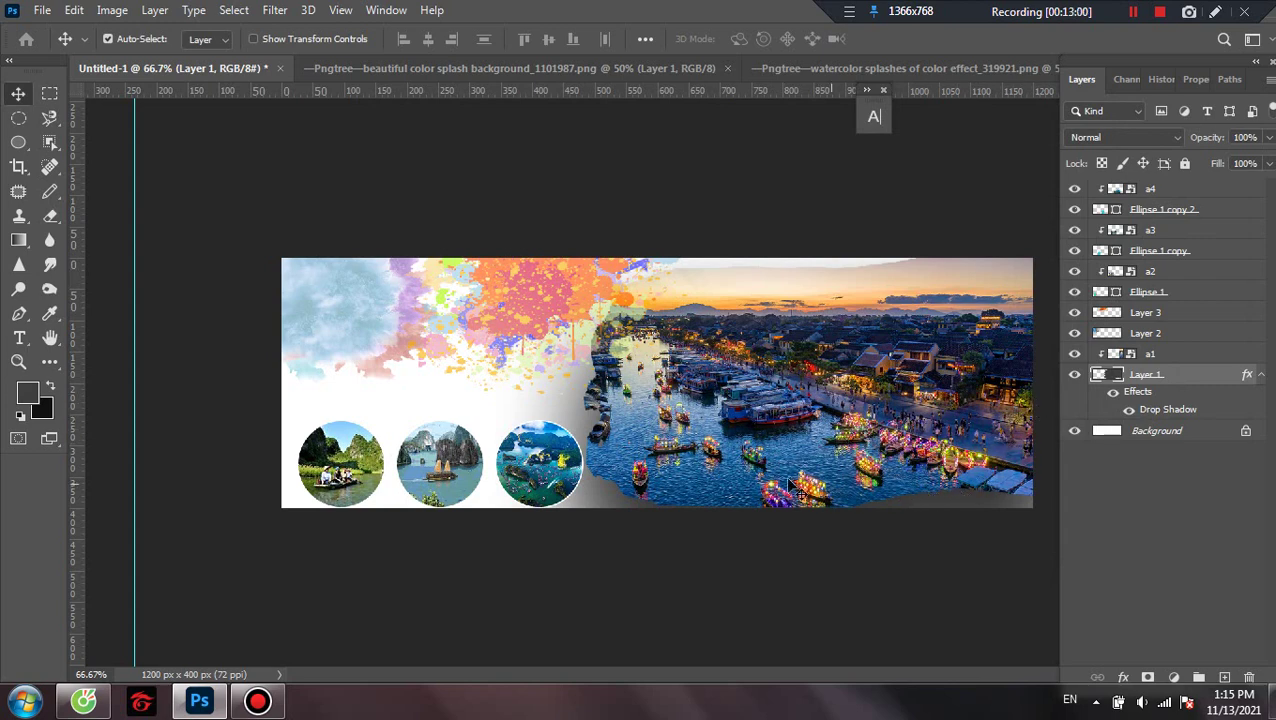
Move the orange splatter down slightly and transform it to 104.13% width and 88.25% height, extending it over the blue splash.
{"action": "left_click_drag", "start_coordinate": [530, 328], "coordinate": [518, 365]}
{"action": "key", "text": "ctrl+t"}
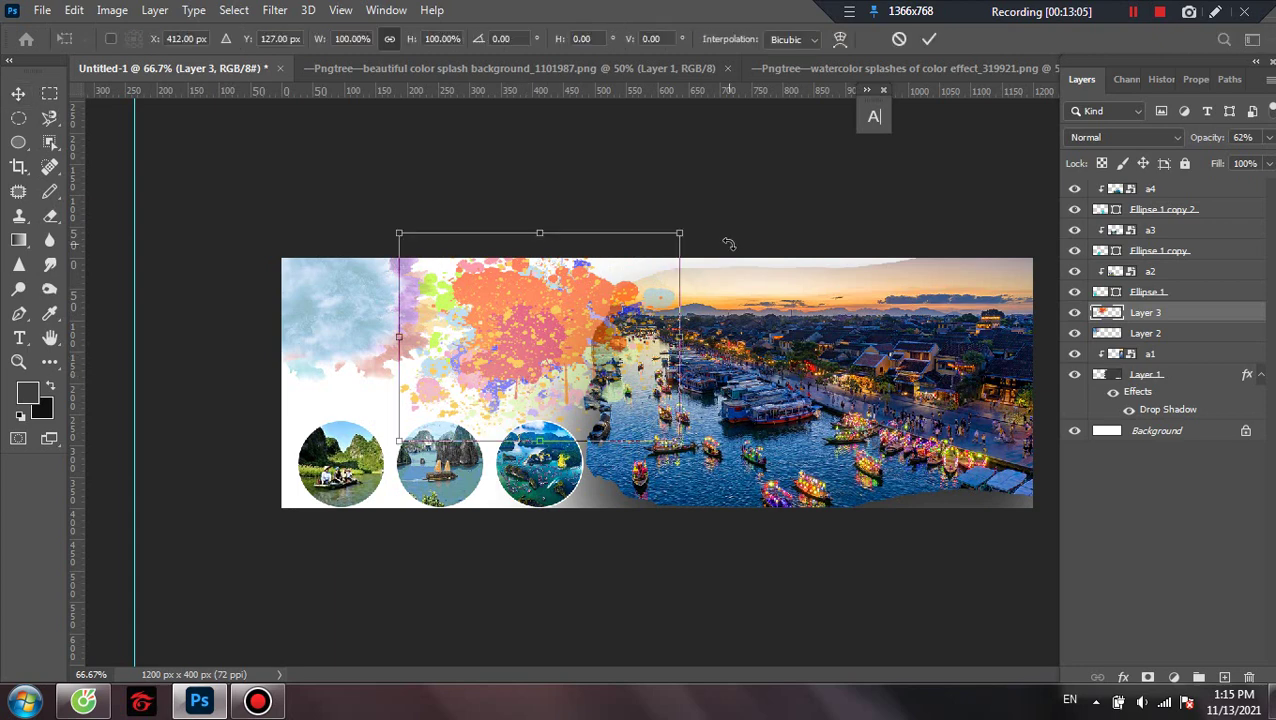
{"action": "left_click_drag", "start_coordinate": [684, 233], "coordinate": [648, 237]}
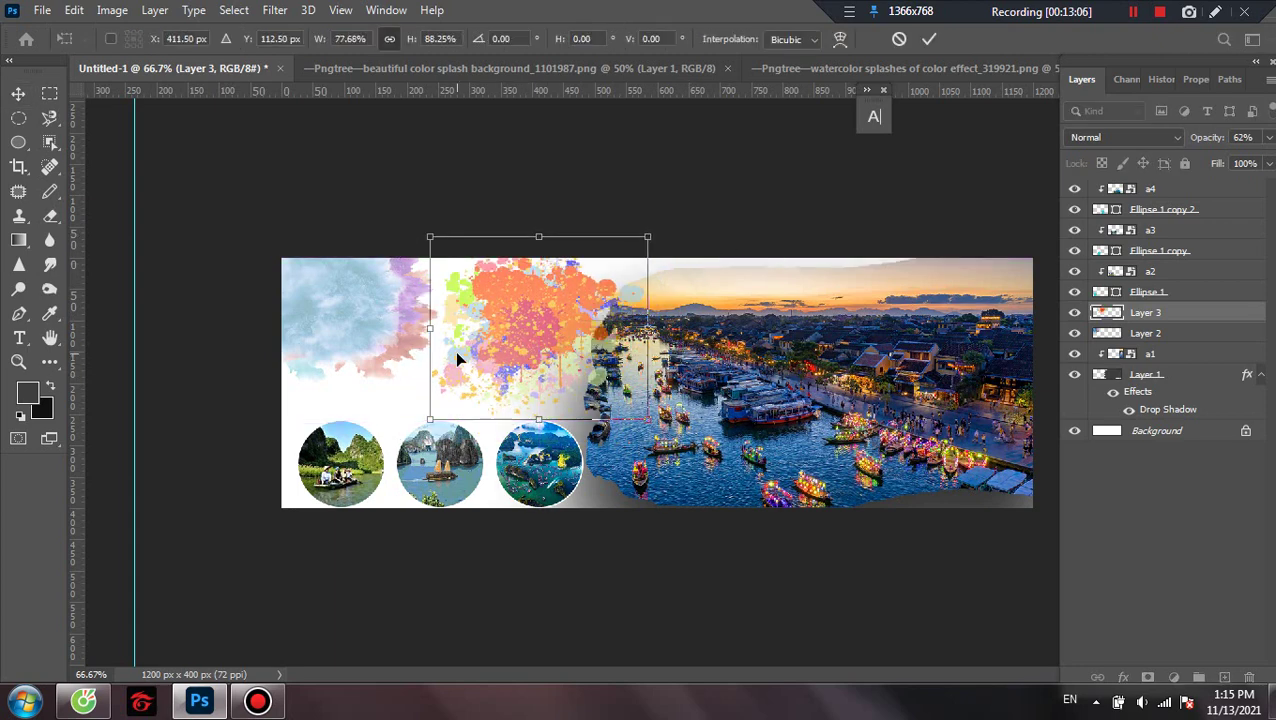
{"action": "left_click_drag", "start_coordinate": [433, 331], "coordinate": [356, 361]}
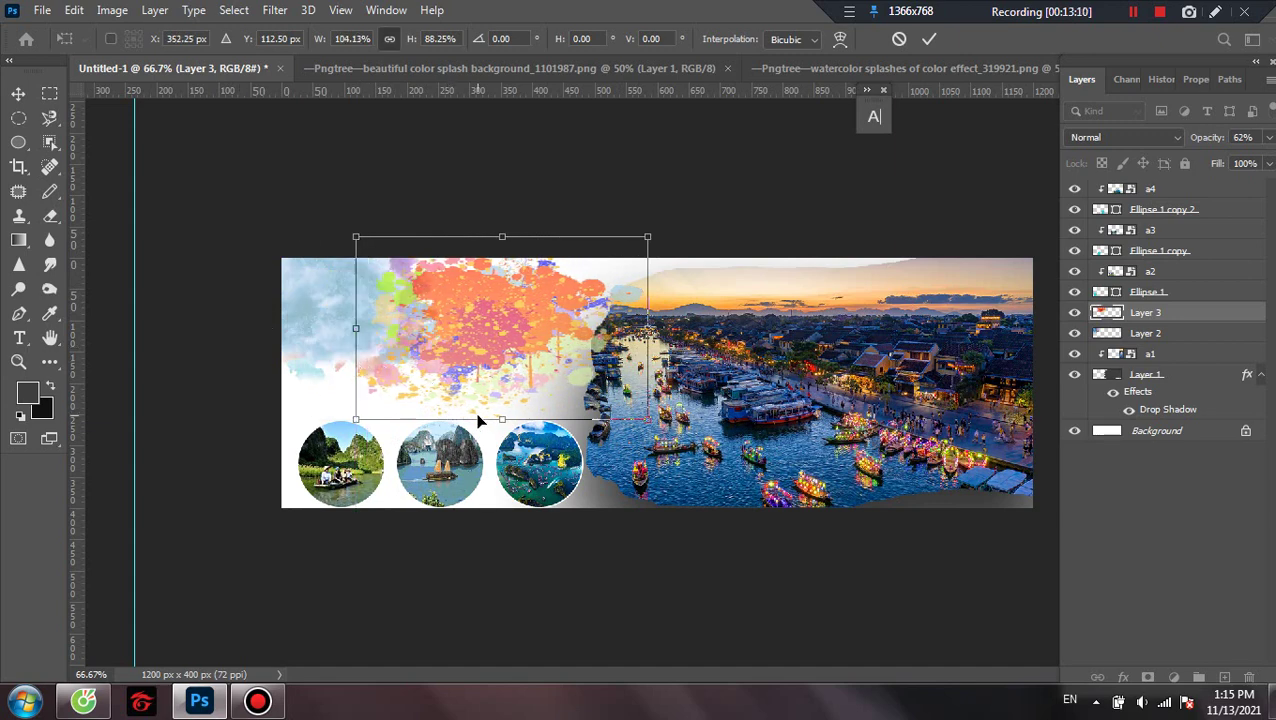